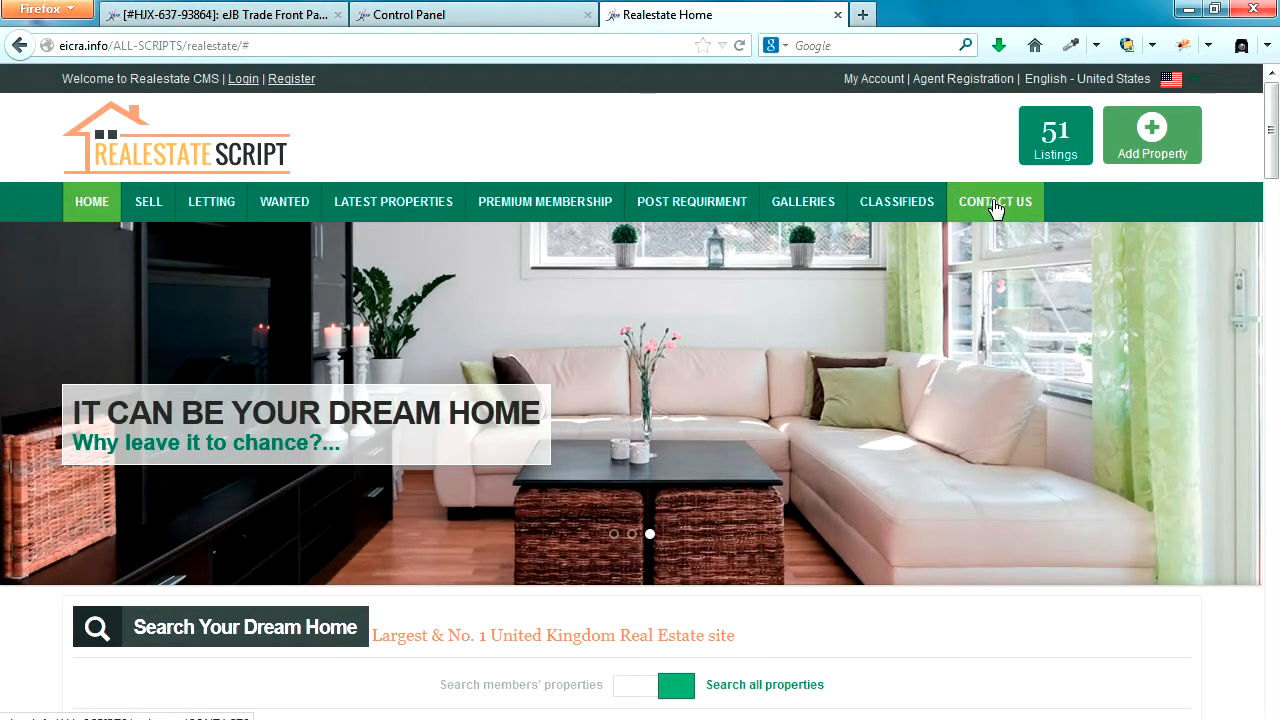
Step: Open the real estate site's Contact Us page and look over its contact details, location map and feedback form
click(1001, 210)
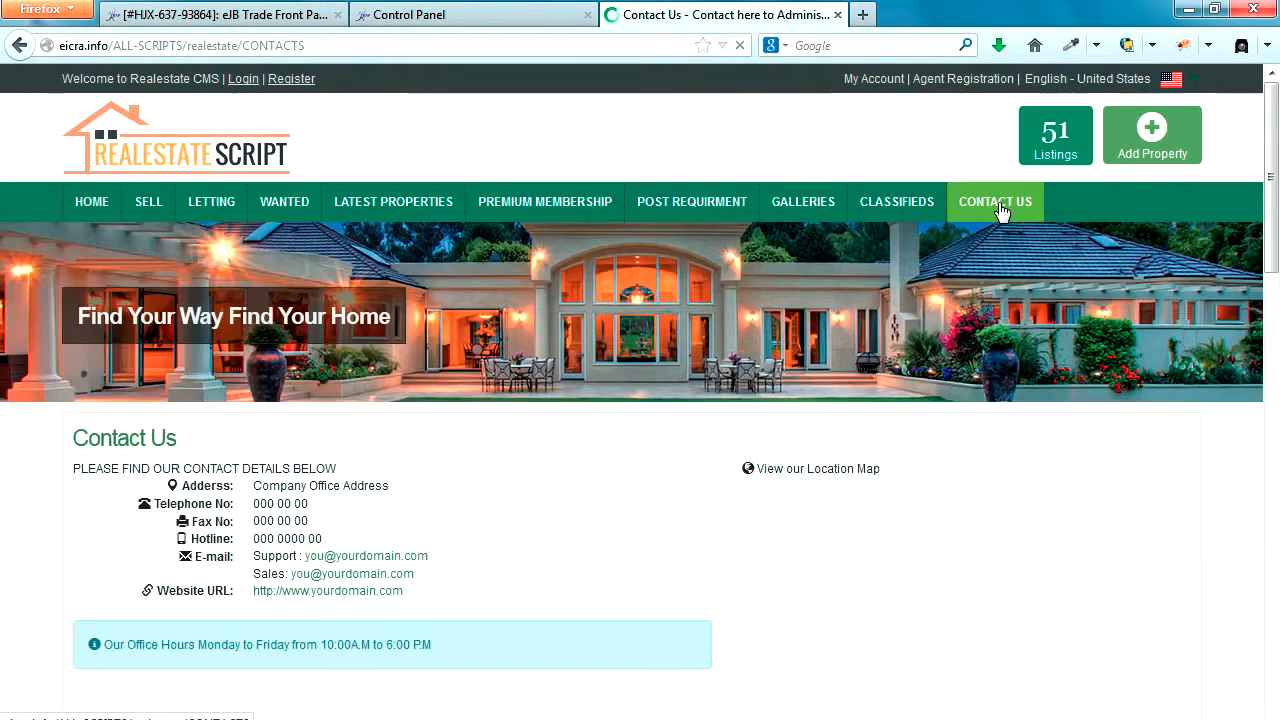
scroll(891, 397, down, 4)
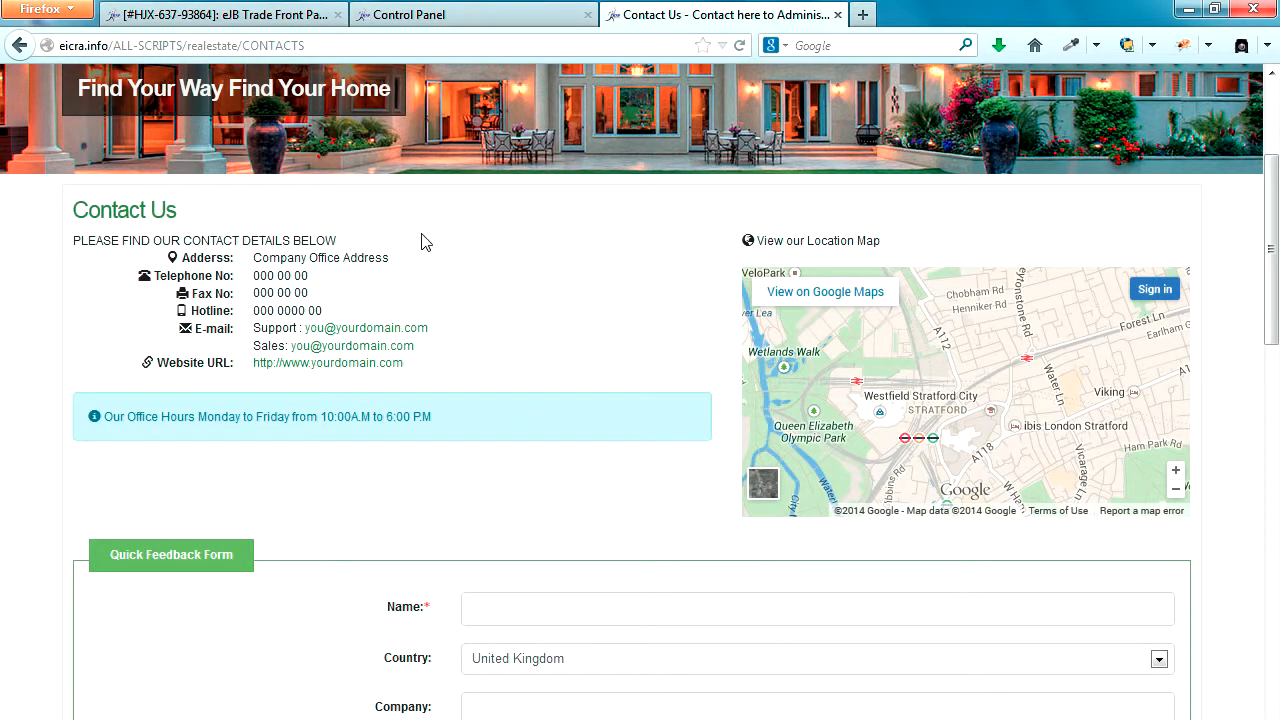
scroll(729, 425, down, 3)
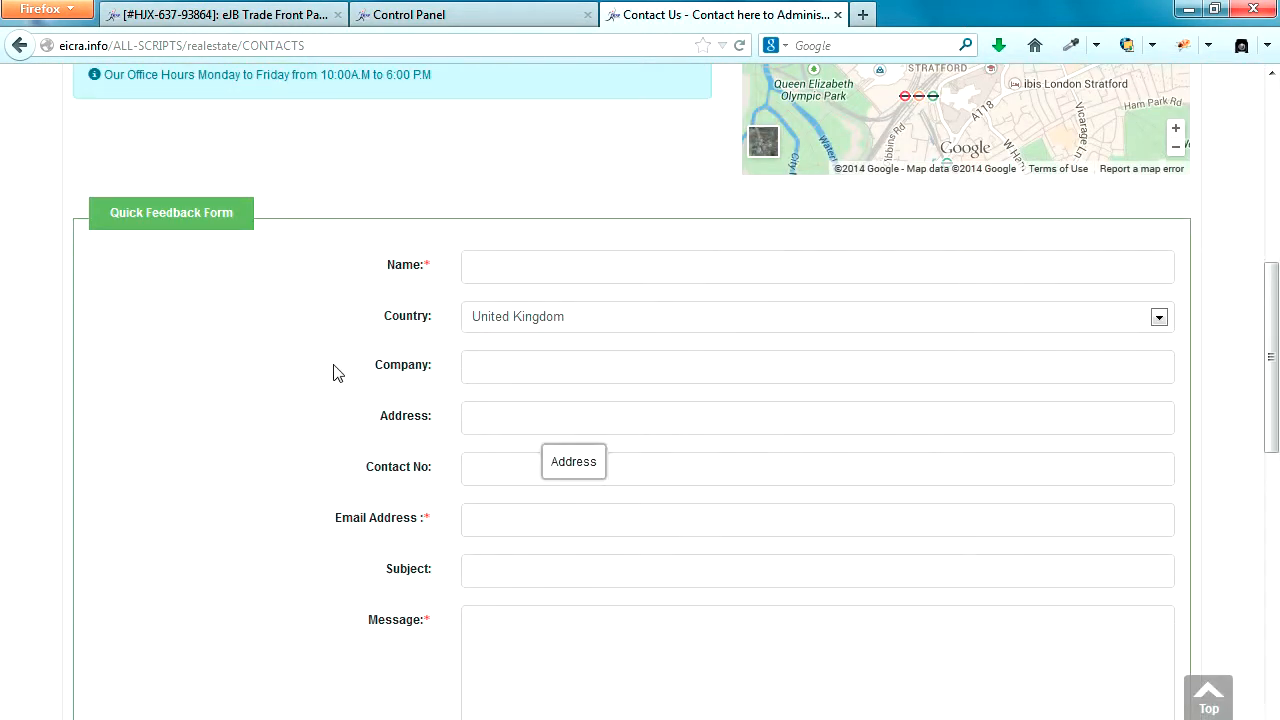
scroll(878, 503, down, 3)
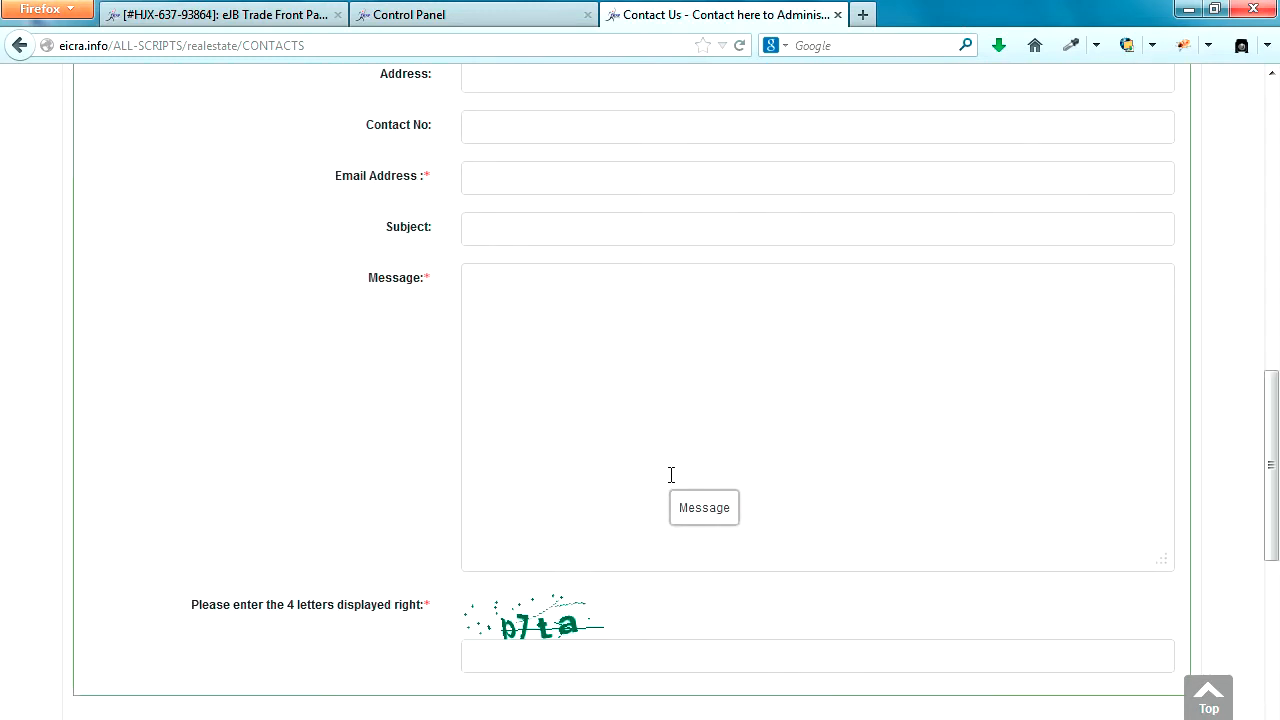
scroll(671, 474, up, 10)
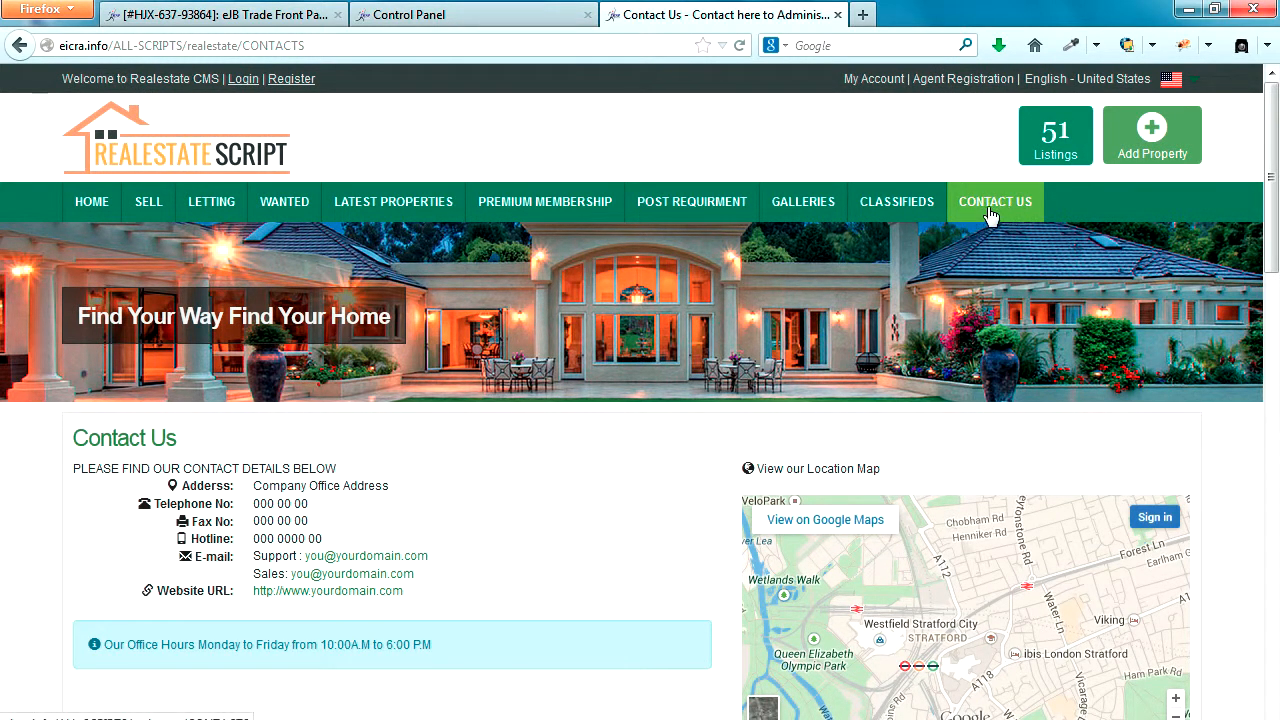
Step: Switch to the administrative control panel and sign in with the saved administrator account e-mail
click(453, 12)
click(623, 330)
text(de)
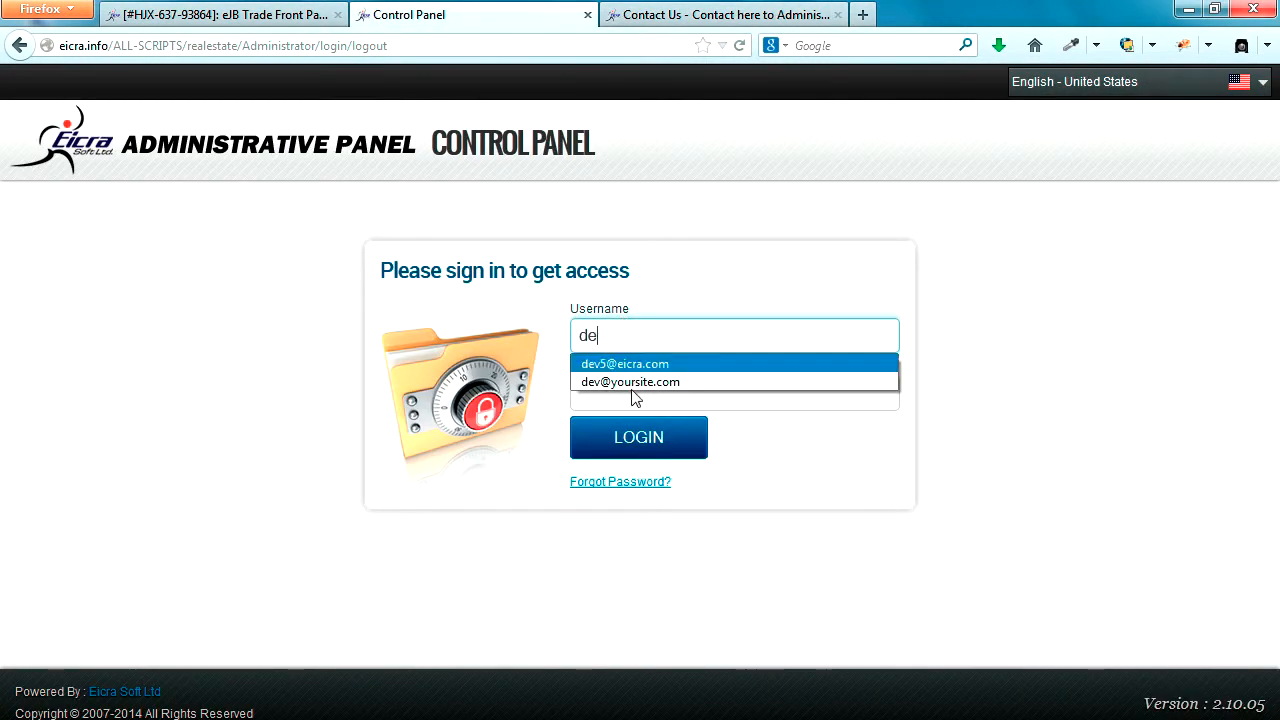
click(638, 382)
click(632, 432)
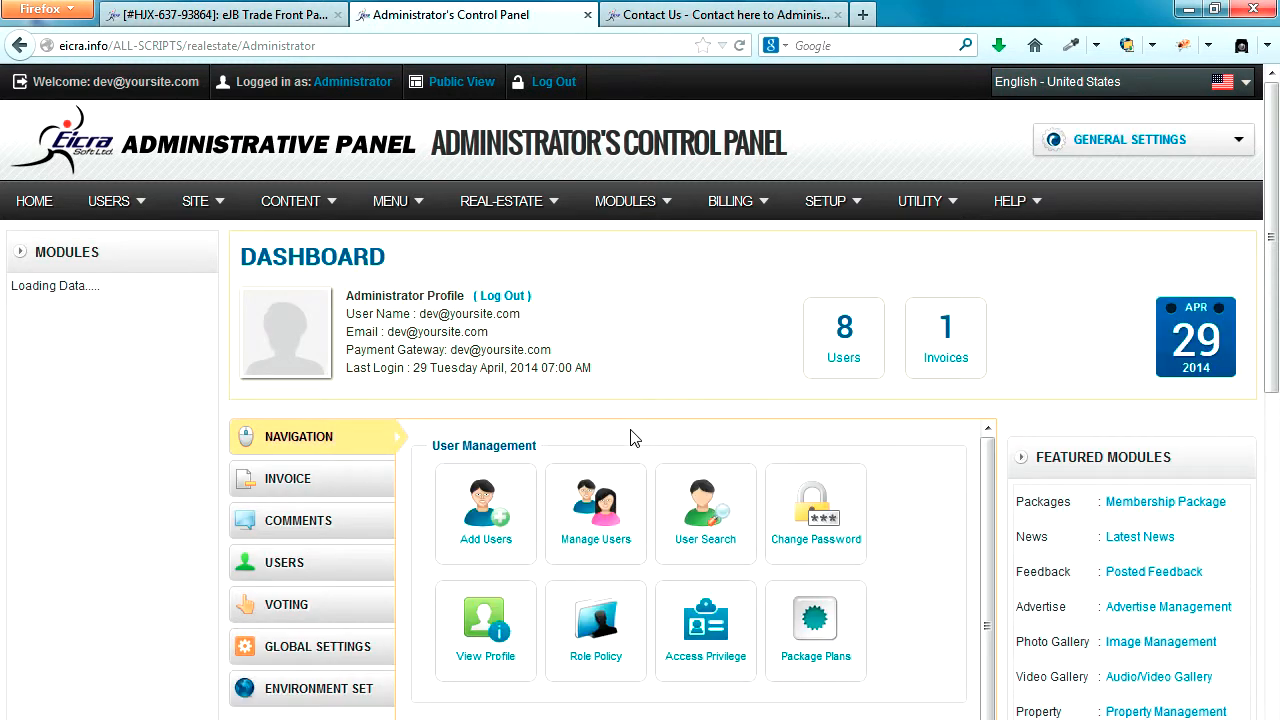
Step: Open the list for managing menus and increase the number of items shown per page
click(407, 204)
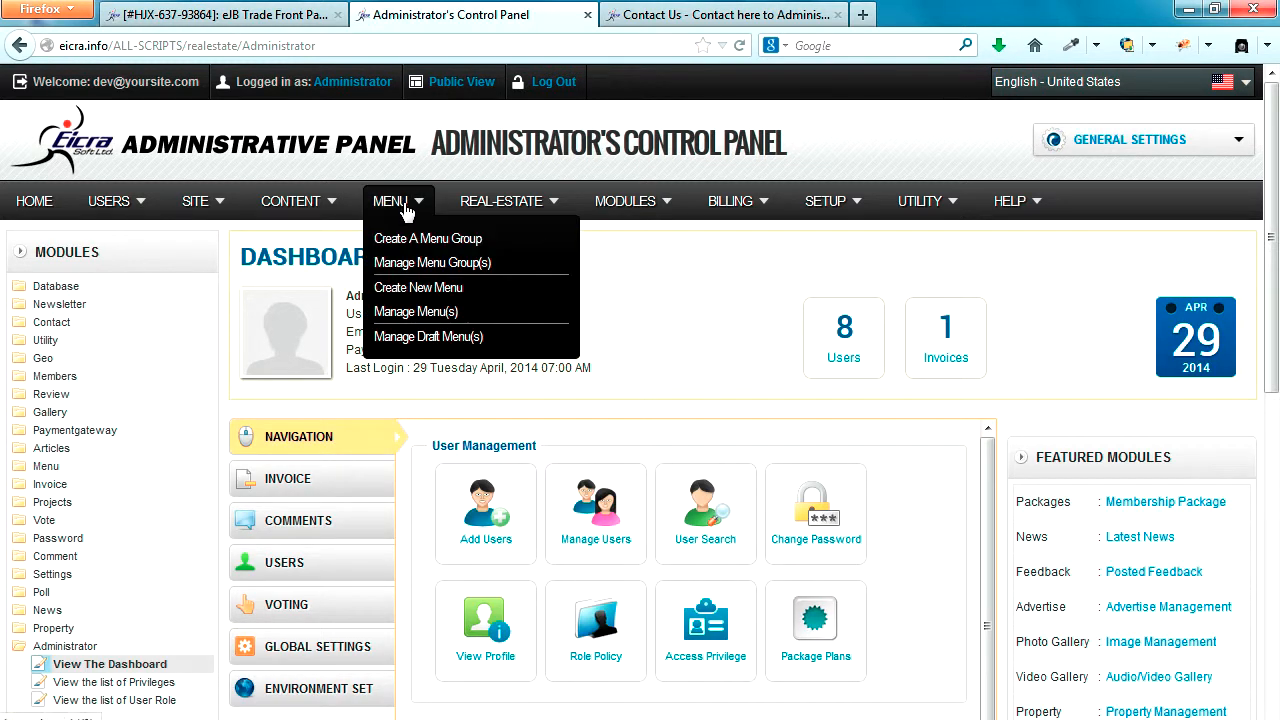
click(416, 312)
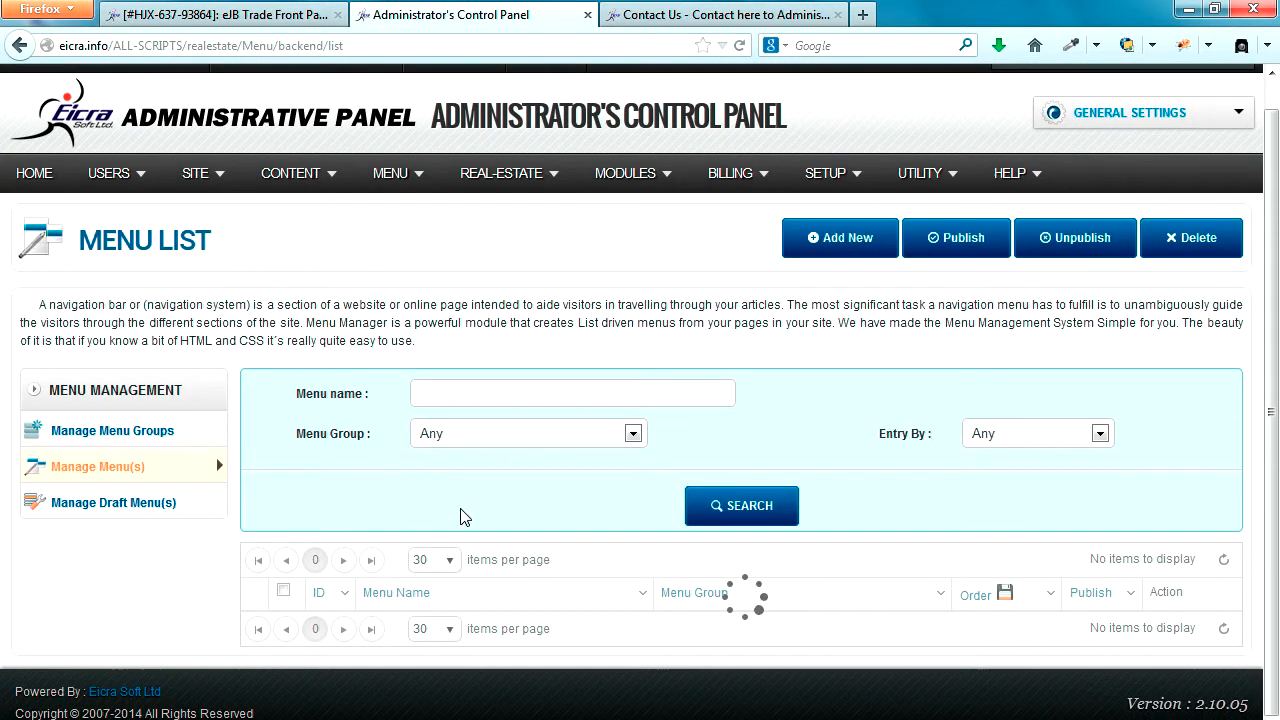
scroll(480, 506, down, 10)
scroll(480, 506, down, 7)
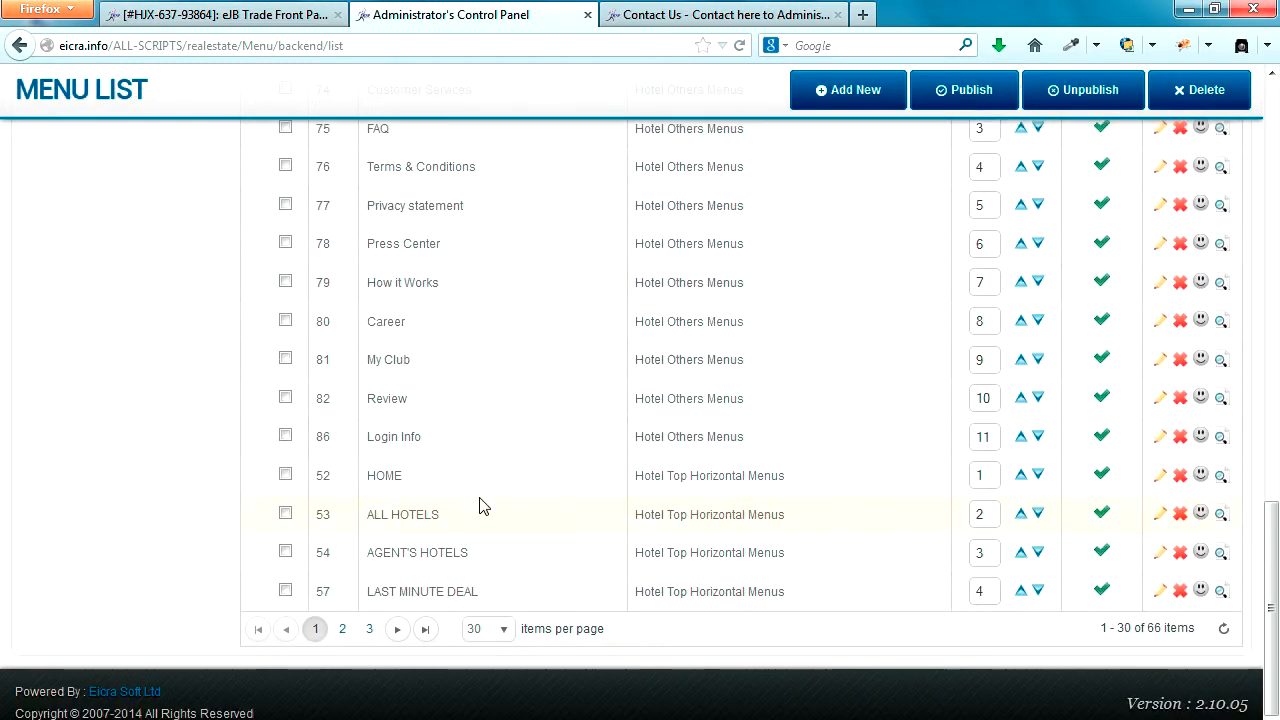
click(503, 629)
click(491, 580)
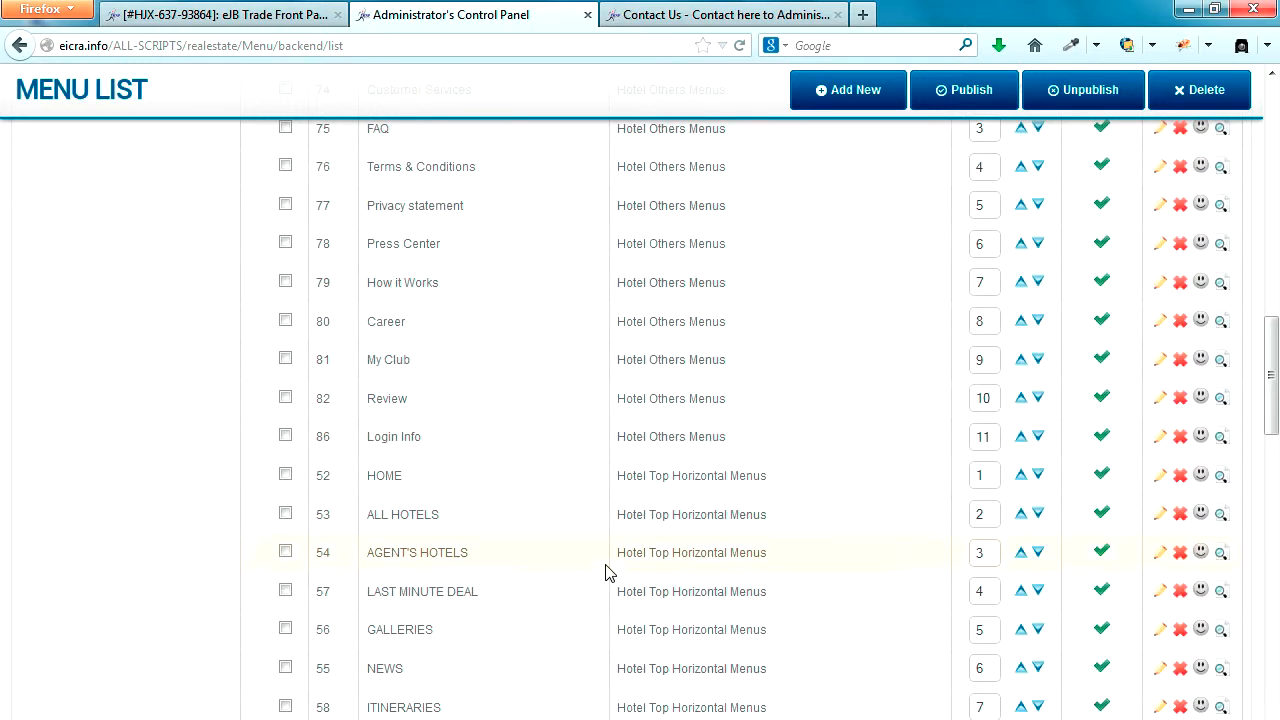
Step: Find the CONTACT US entry under Realestate Top Horizontal Menus, select it and open it for editing
scroll(605, 572, down, 5)
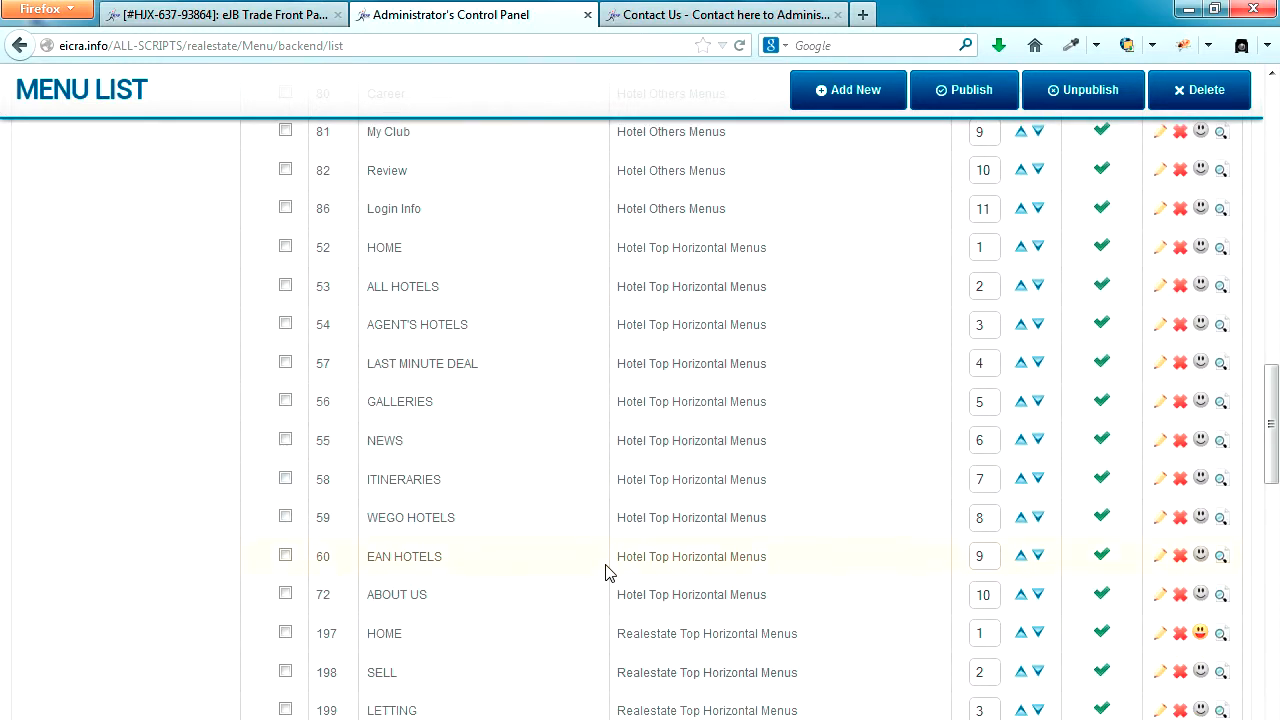
scroll(605, 572, down, 4)
scroll(605, 572, down, 10)
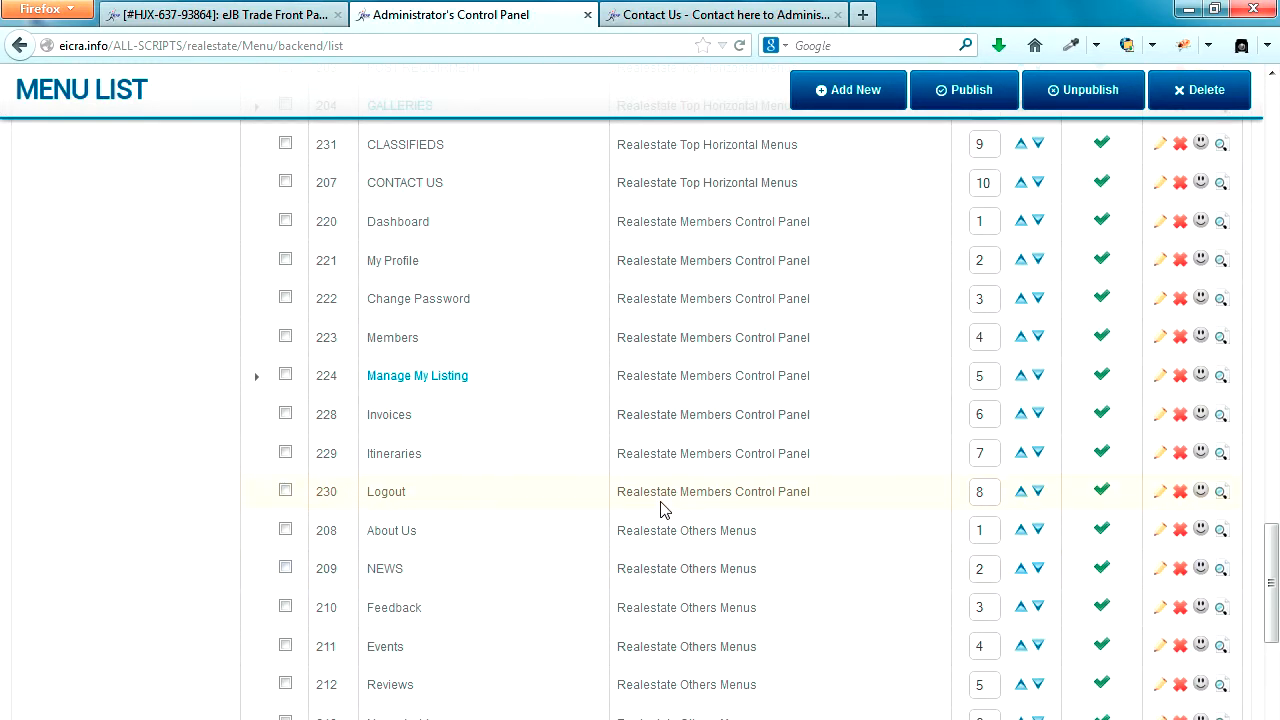
scroll(597, 503, down, 7)
scroll(598, 503, up, 3)
scroll(597, 503, up, 10)
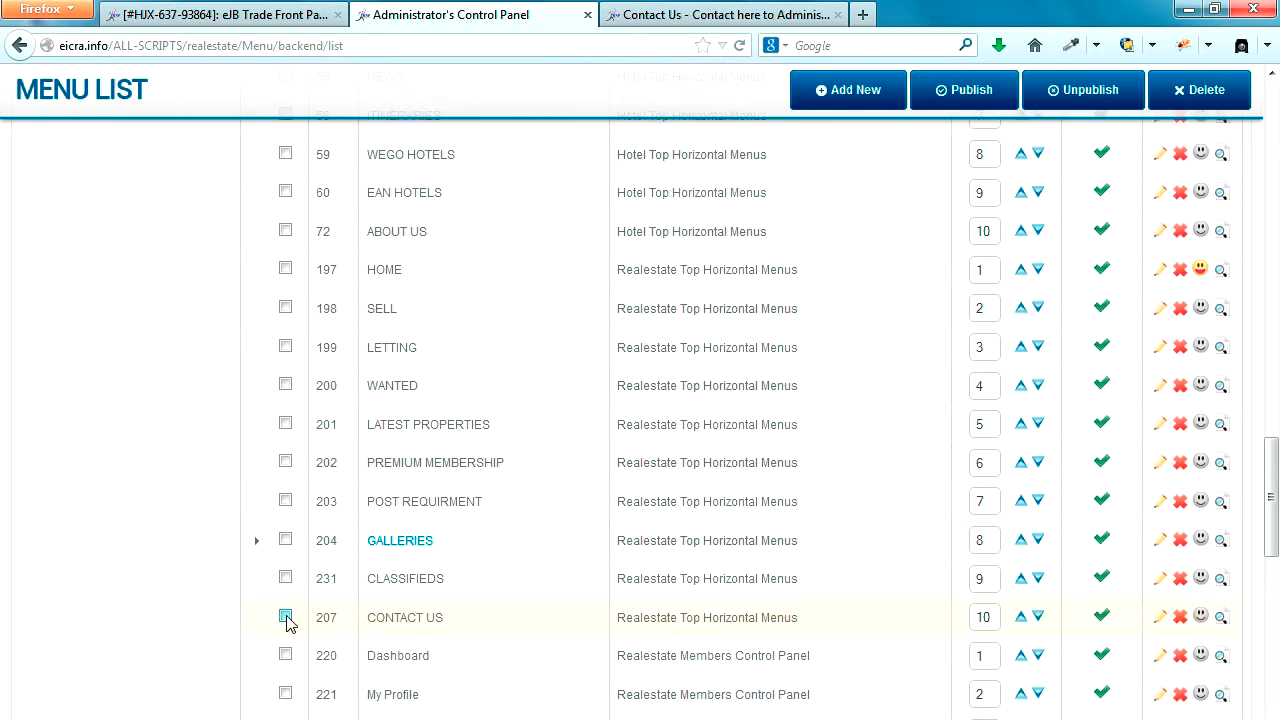
drag(371, 620, 449, 626)
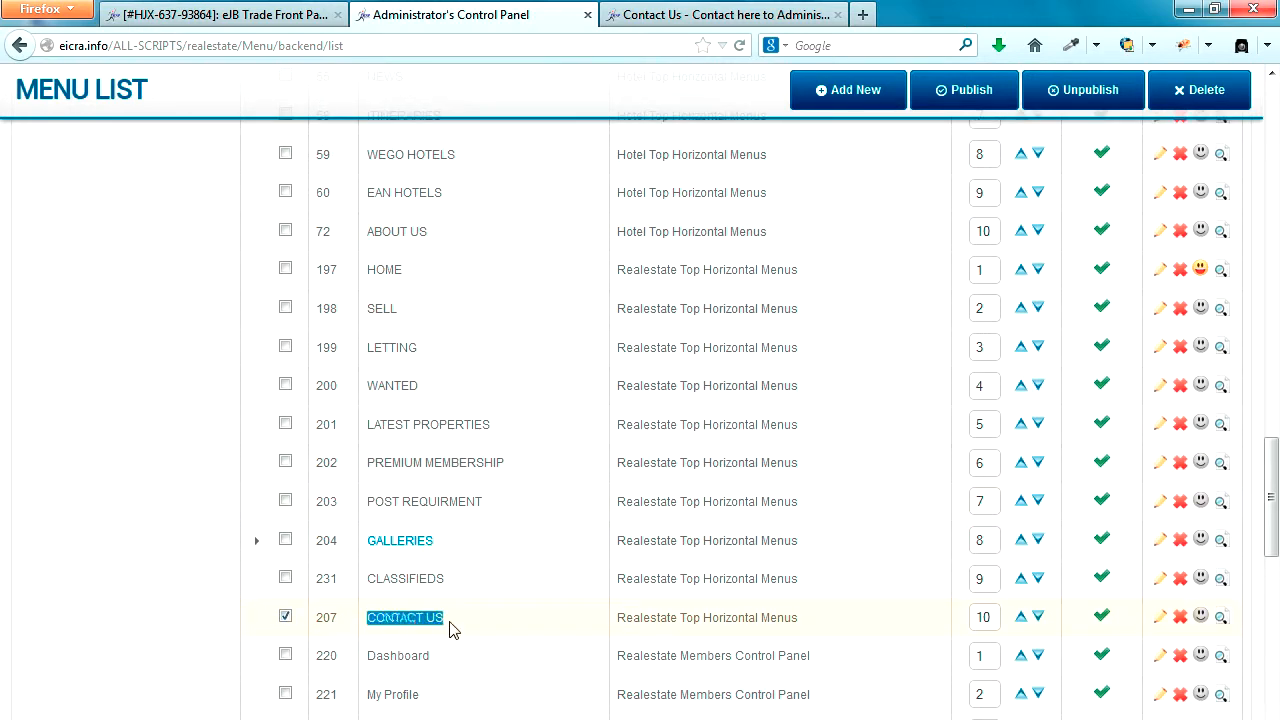
click(1160, 619)
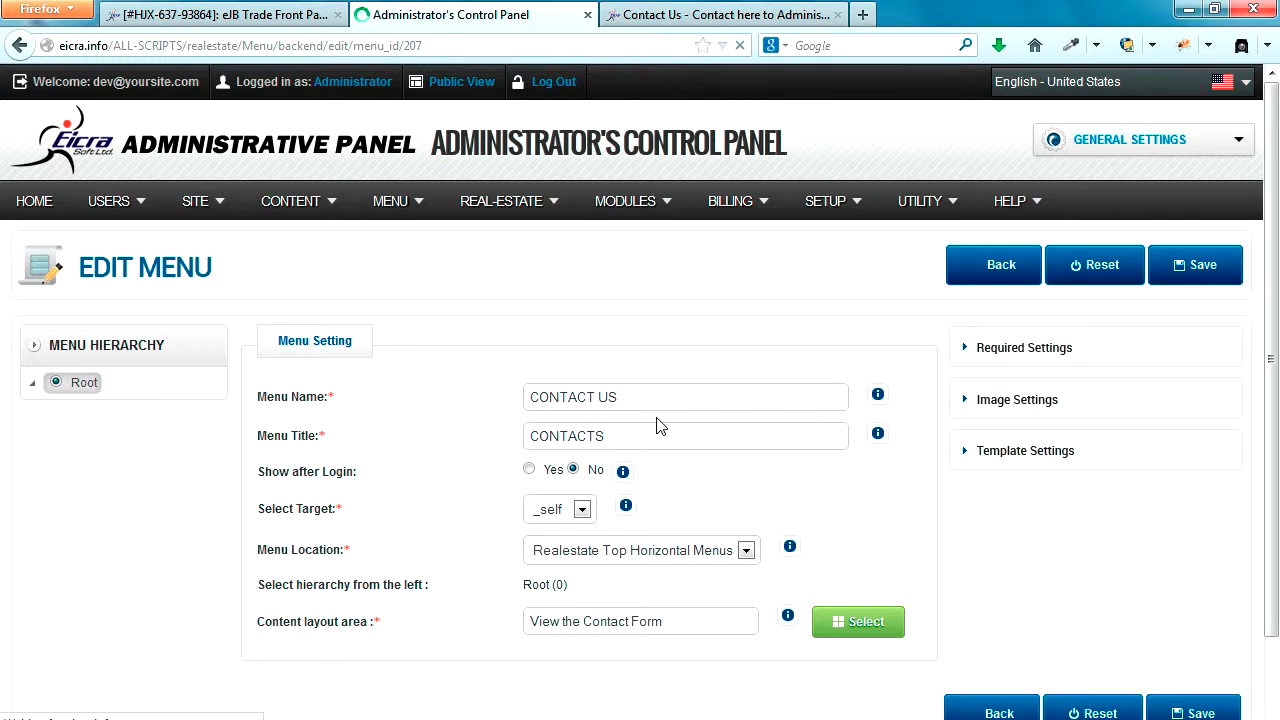
Step: Set the CONTACT US menu's content layout area to View General Form from the Members group
click(632, 400)
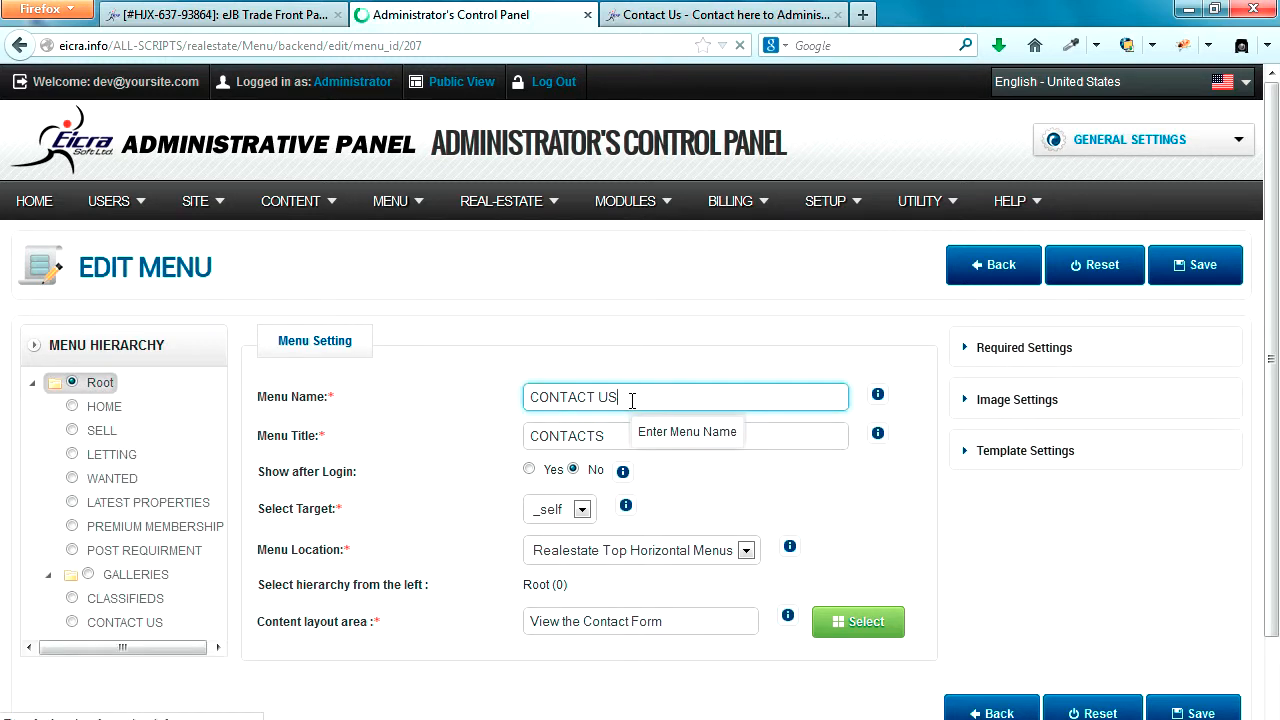
drag(632, 400, 538, 395)
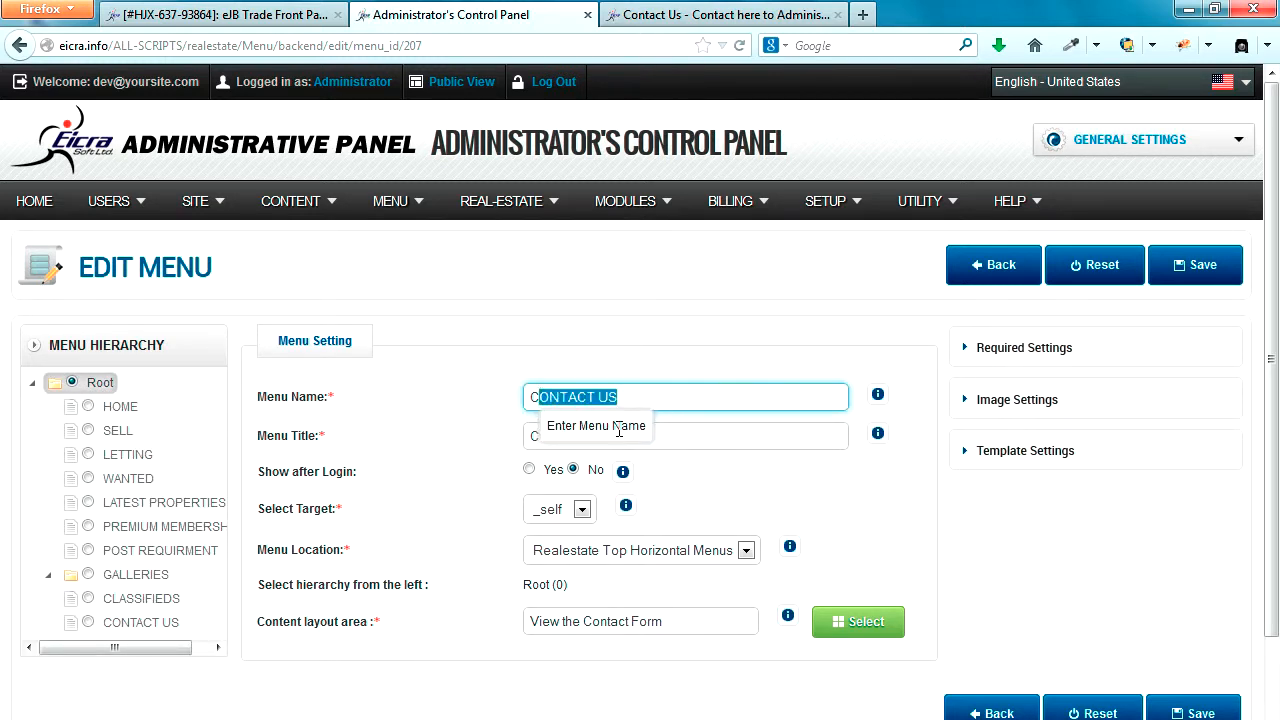
scroll(686, 469, down, 2)
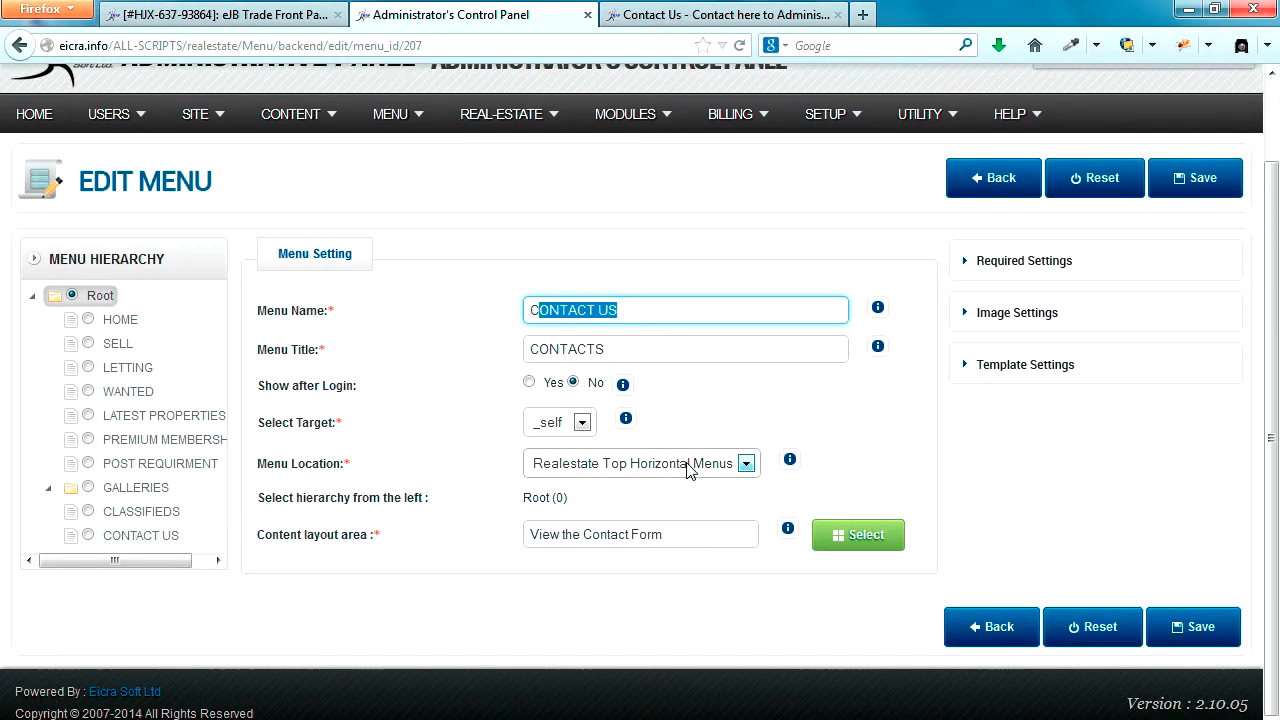
click(665, 534)
drag(665, 534, 528, 535)
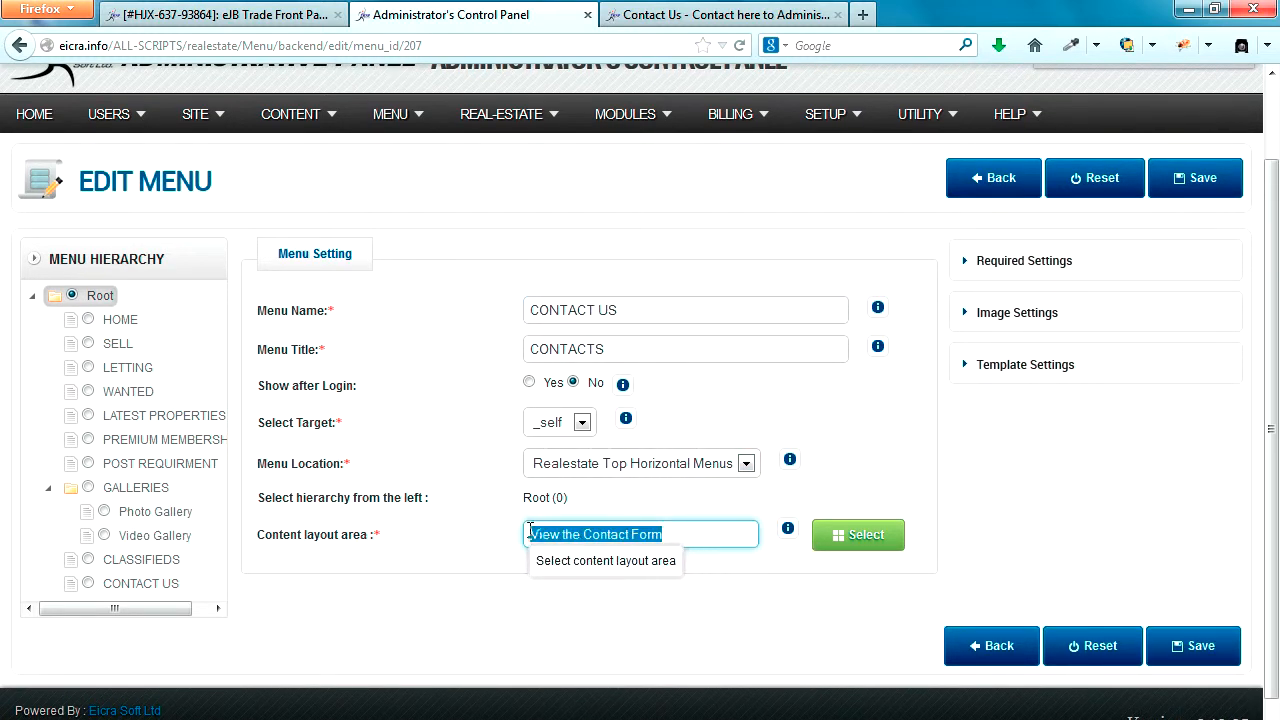
click(857, 540)
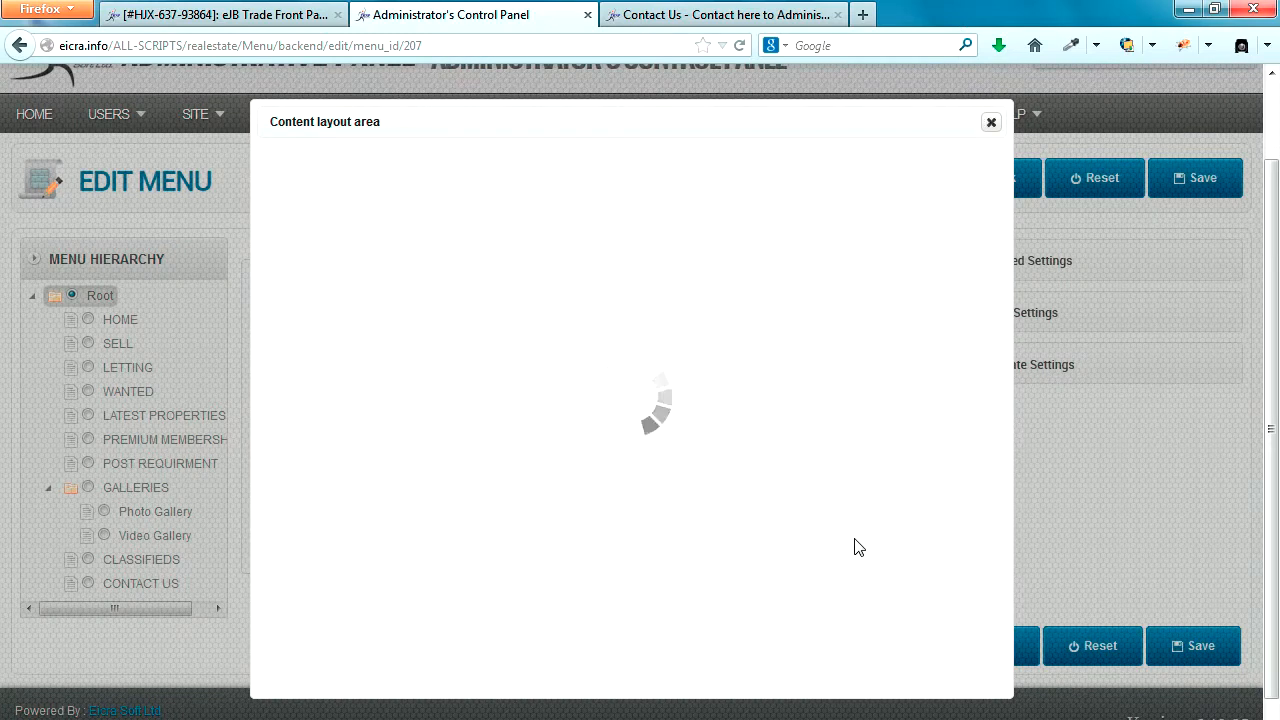
scroll(866, 434, down, 5)
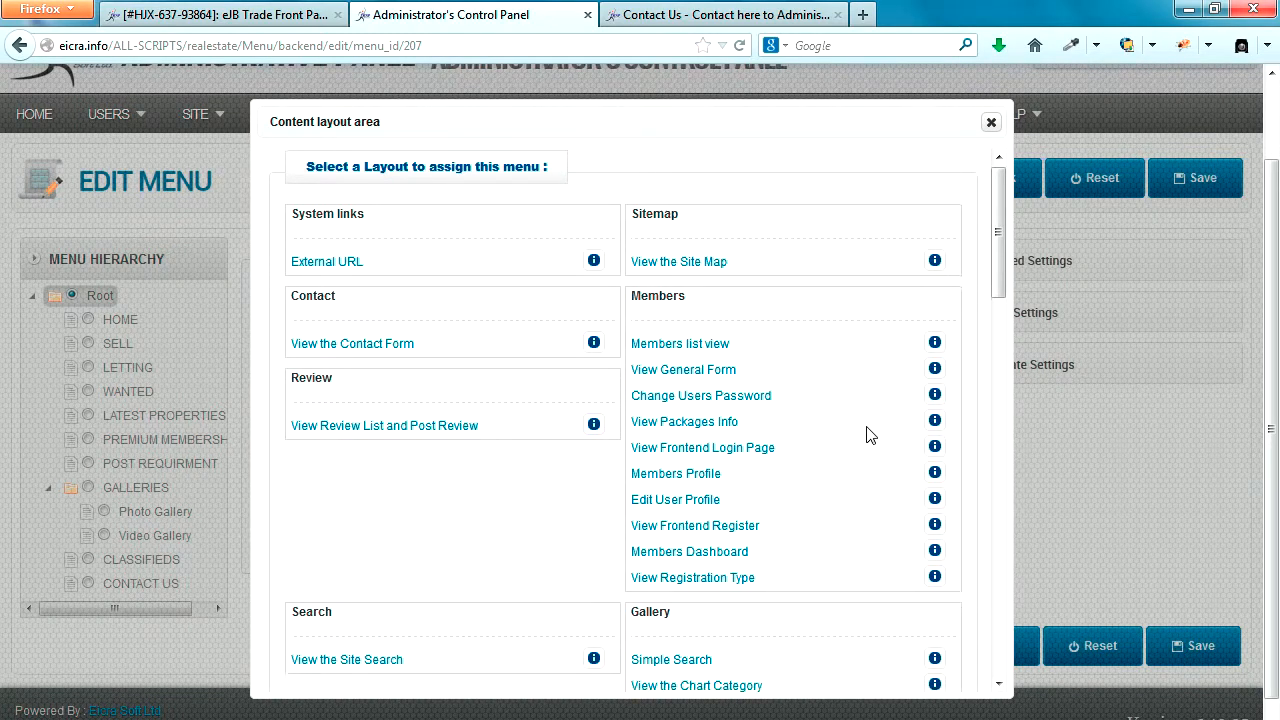
scroll(890, 438, down, 3)
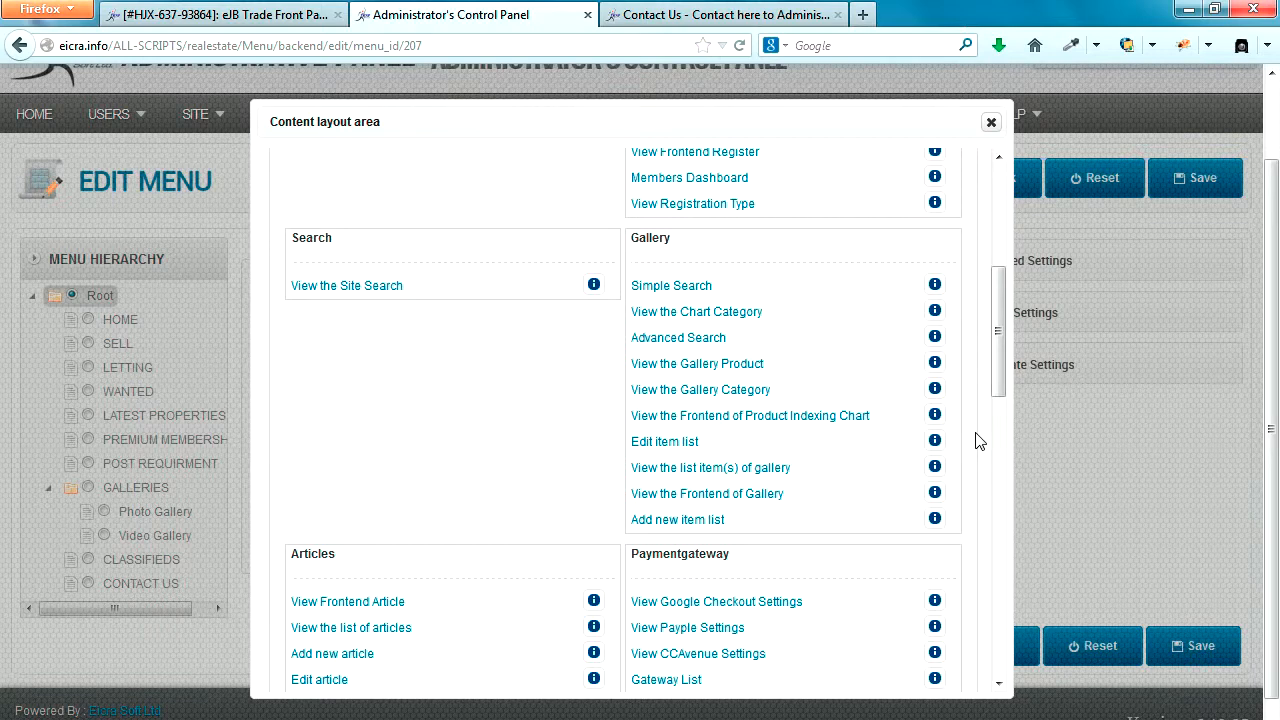
scroll(978, 441, down, 15)
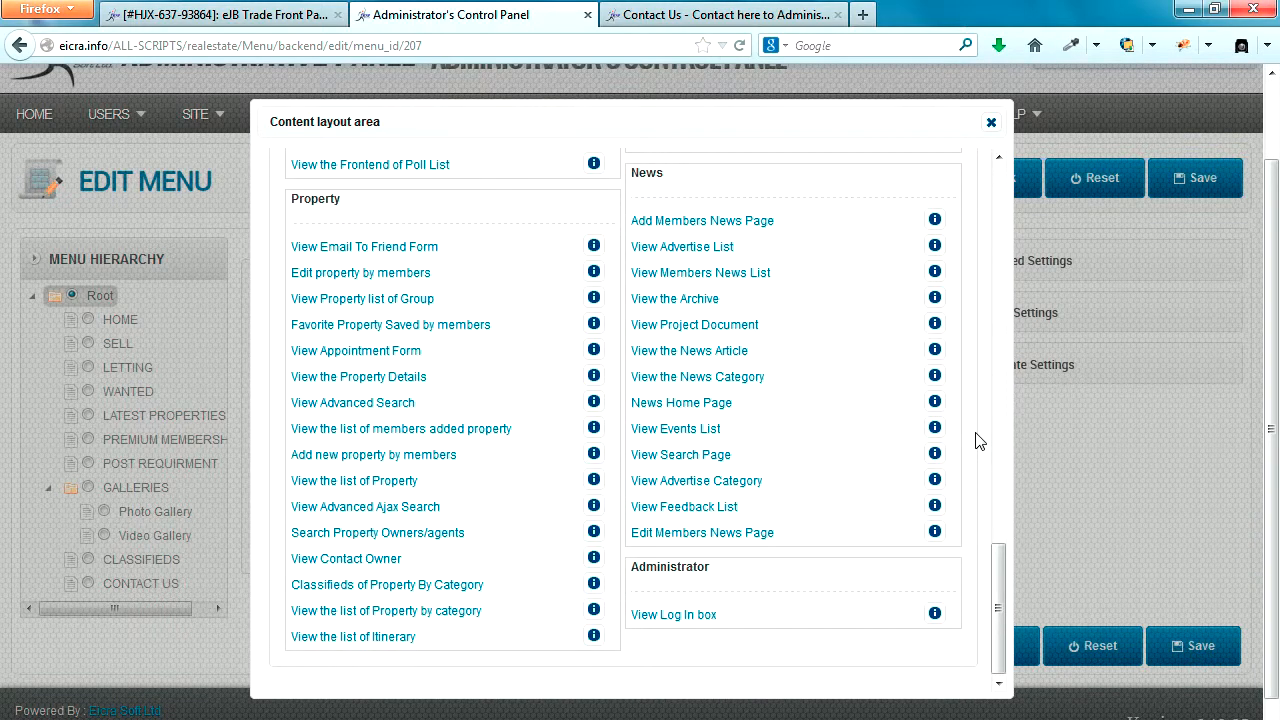
scroll(978, 441, down, 2)
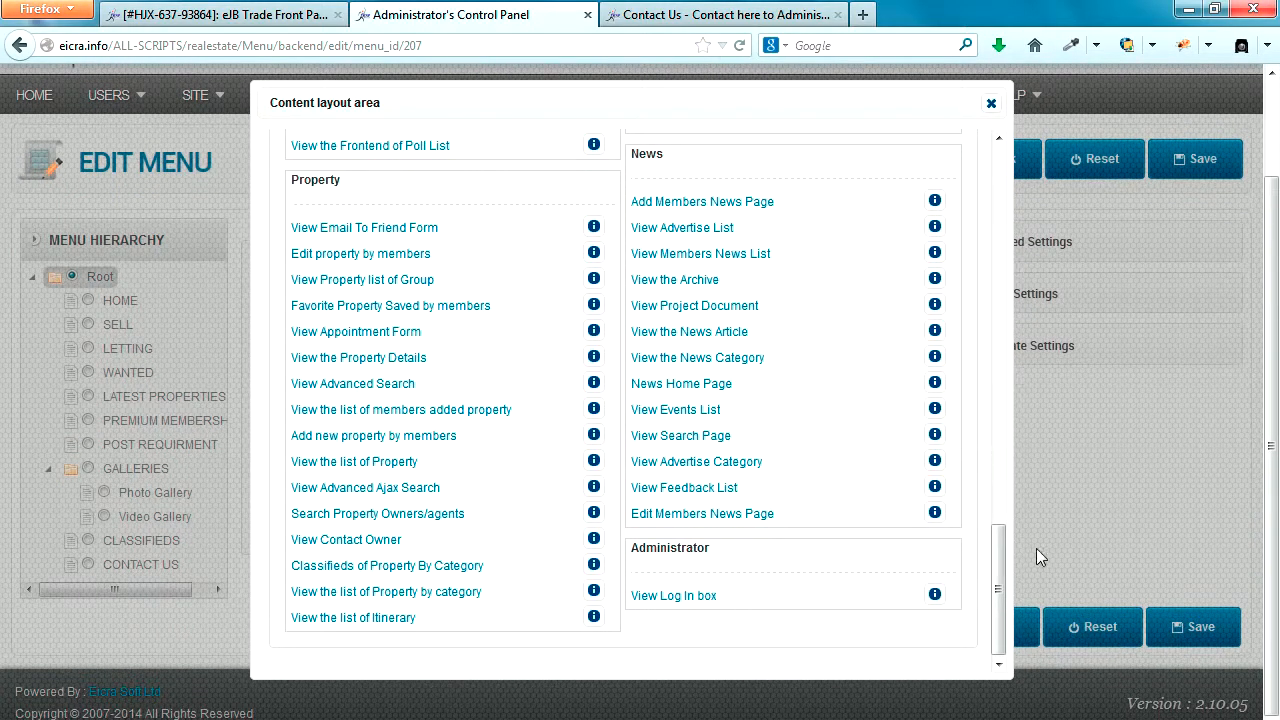
drag(999, 579, 1005, 213)
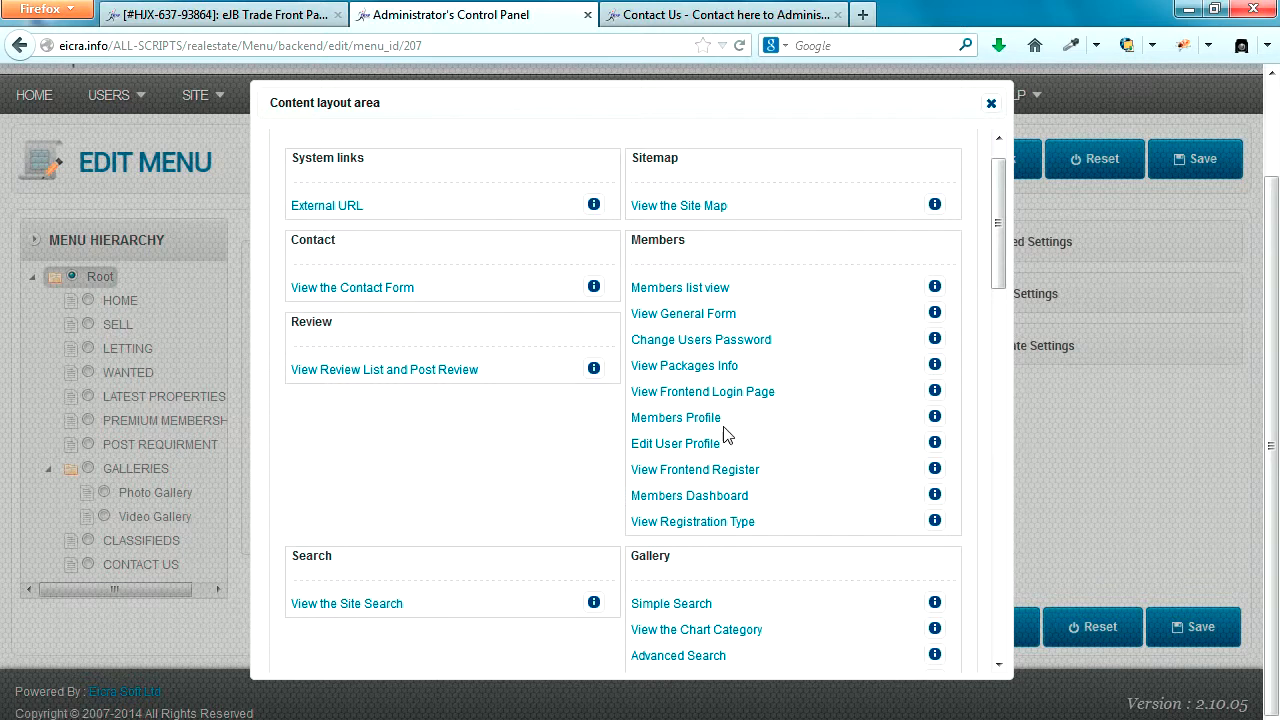
click(686, 316)
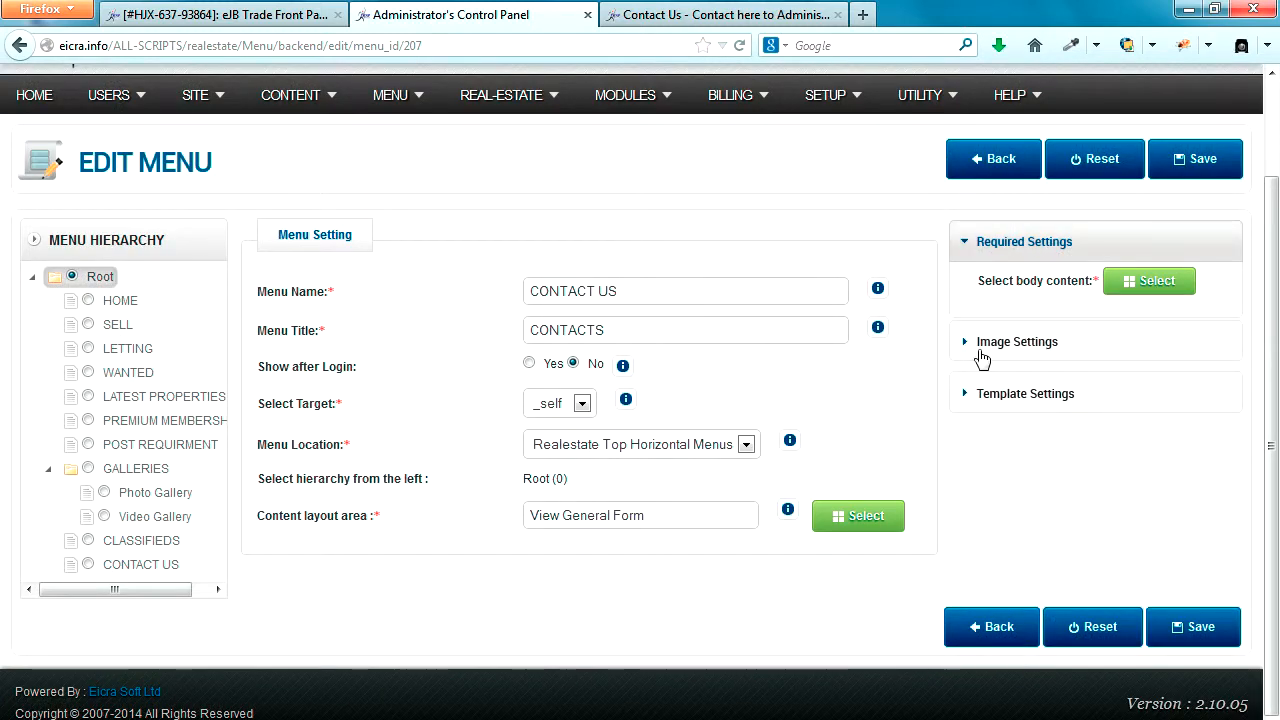
Step: Assign the Contact Us form as the menu's required body content and save the menu
click(663, 517)
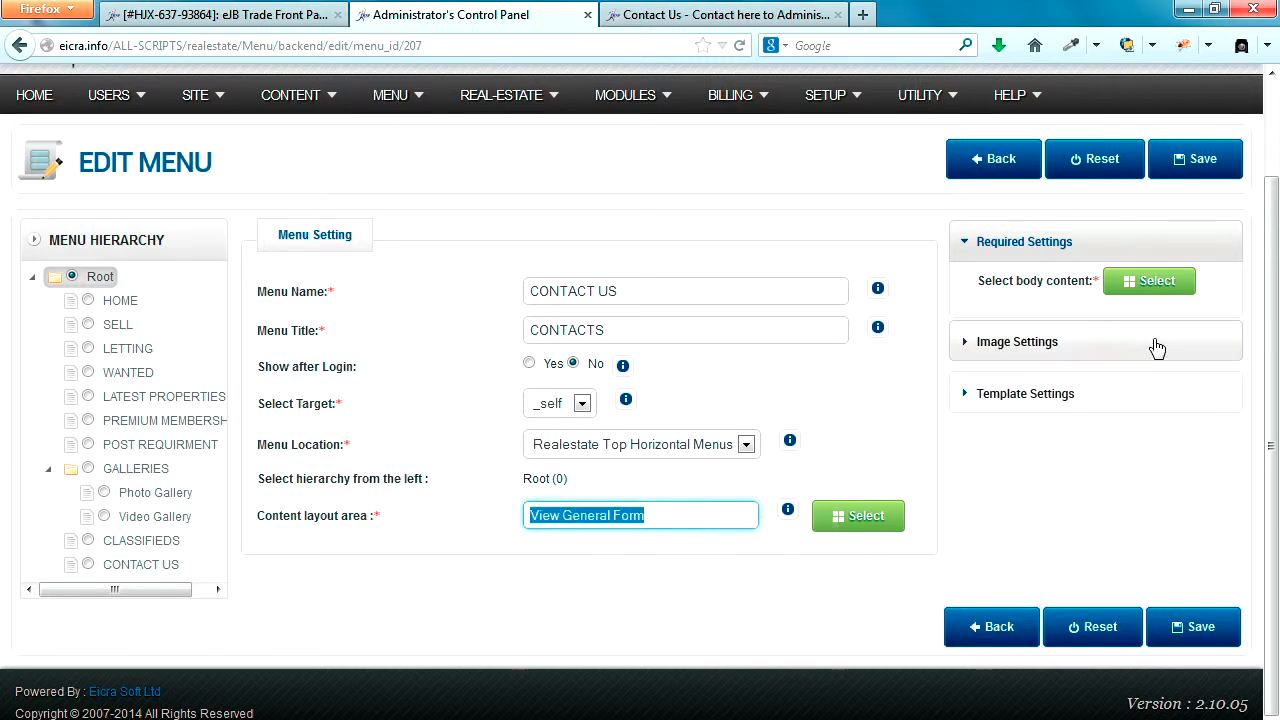
click(1142, 282)
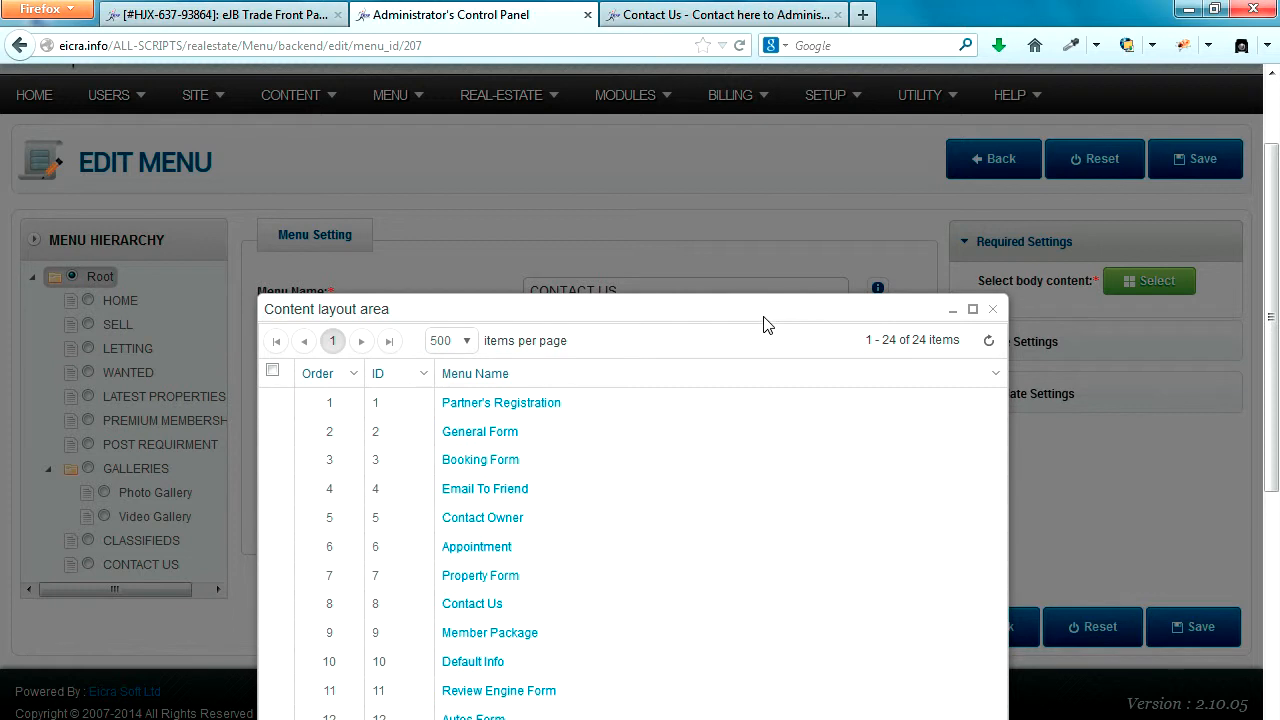
click(481, 606)
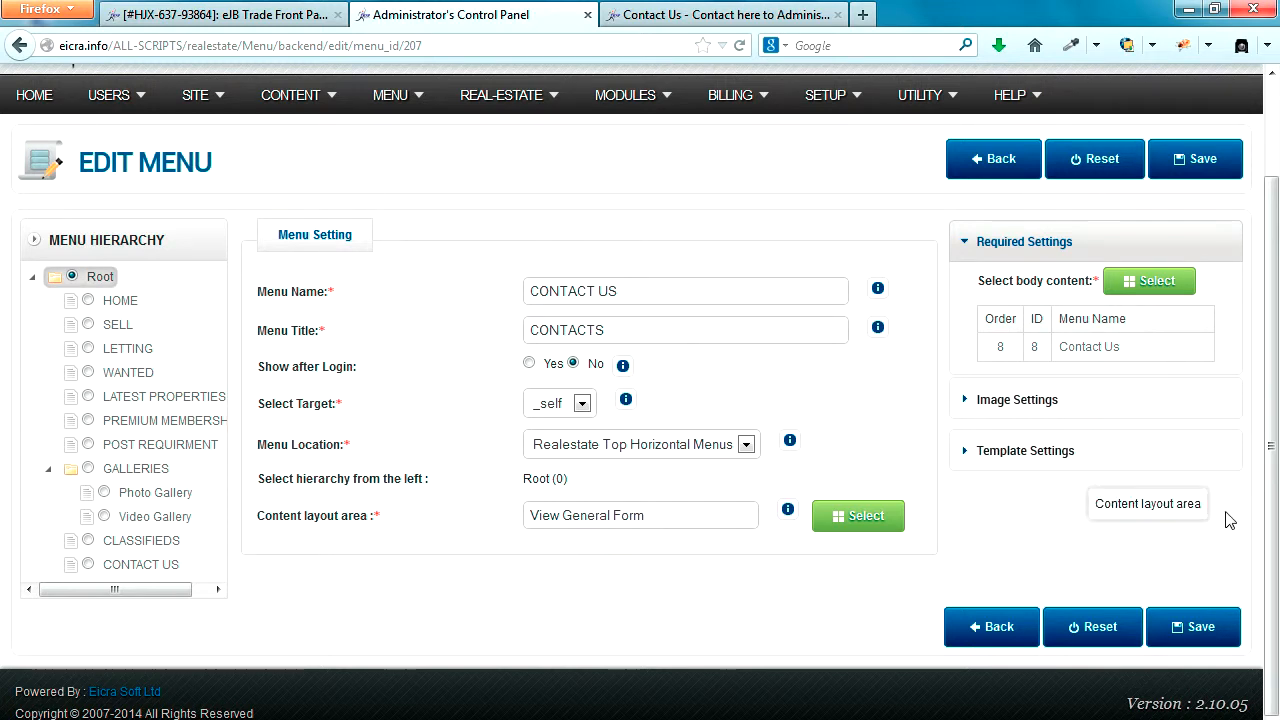
click(1201, 627)
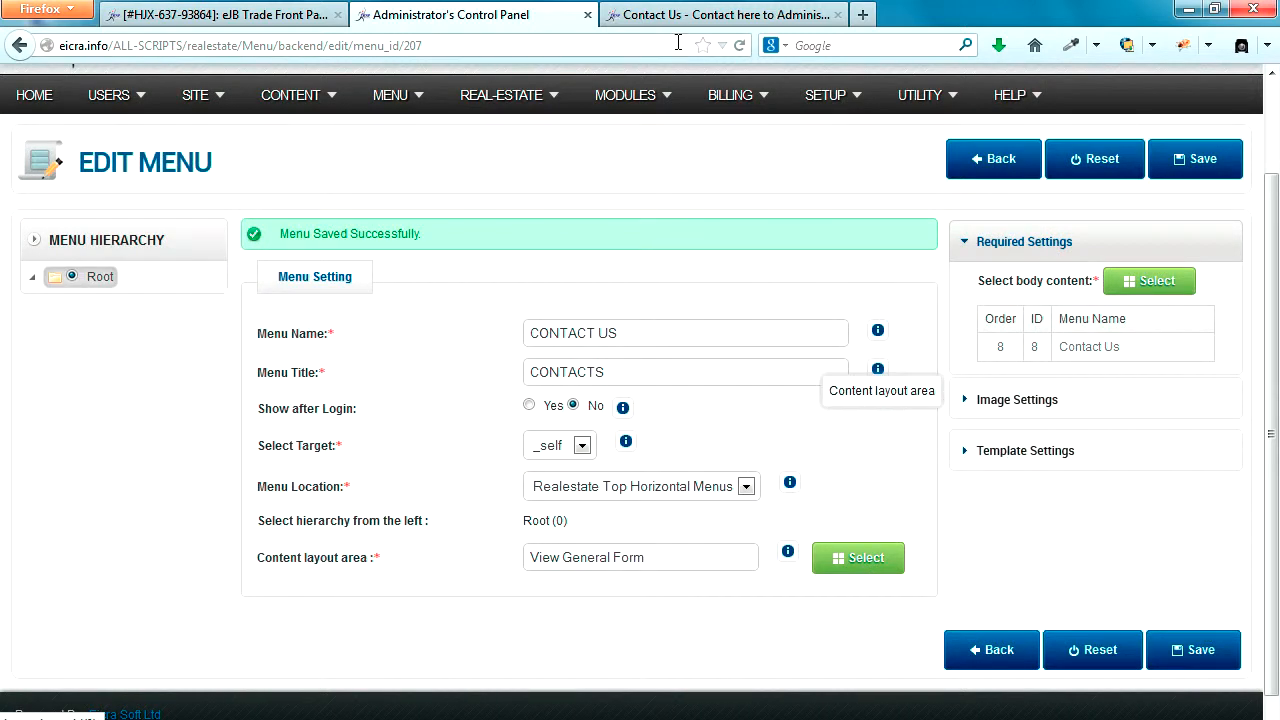
Step: Return to the public site, reload it and check the updated Contact Us page and its form
click(698, 14)
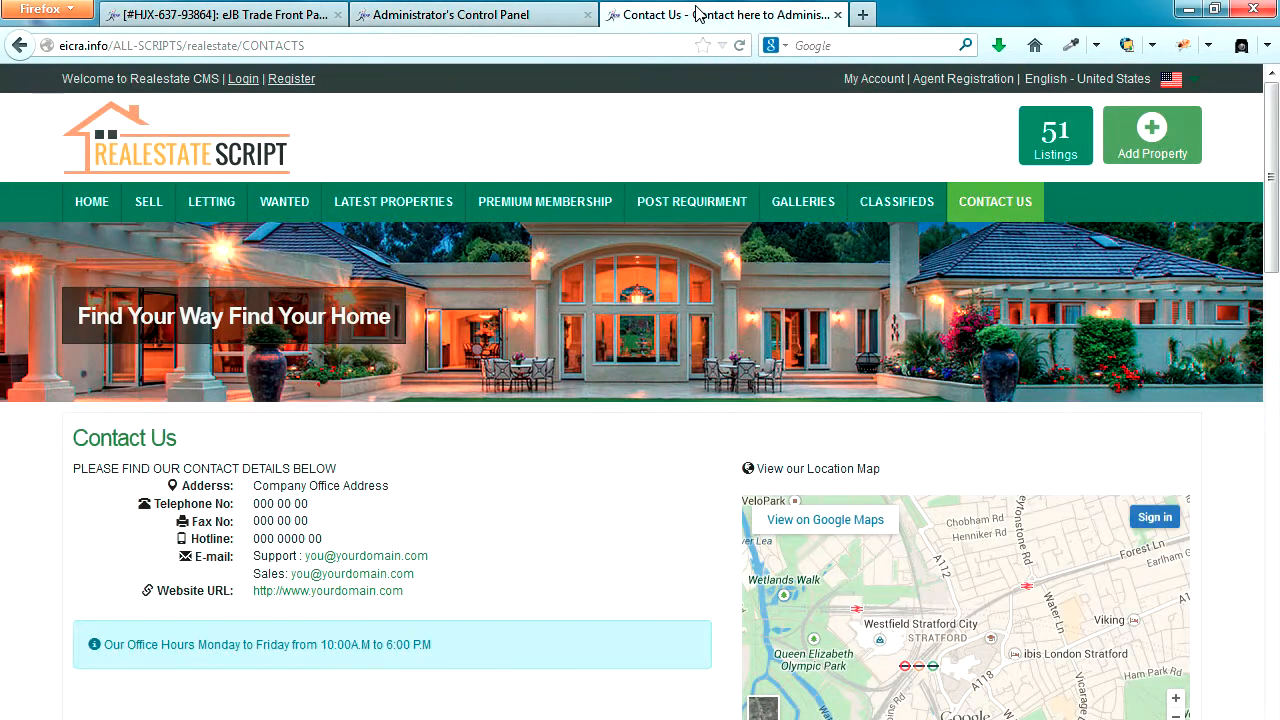
click(740, 46)
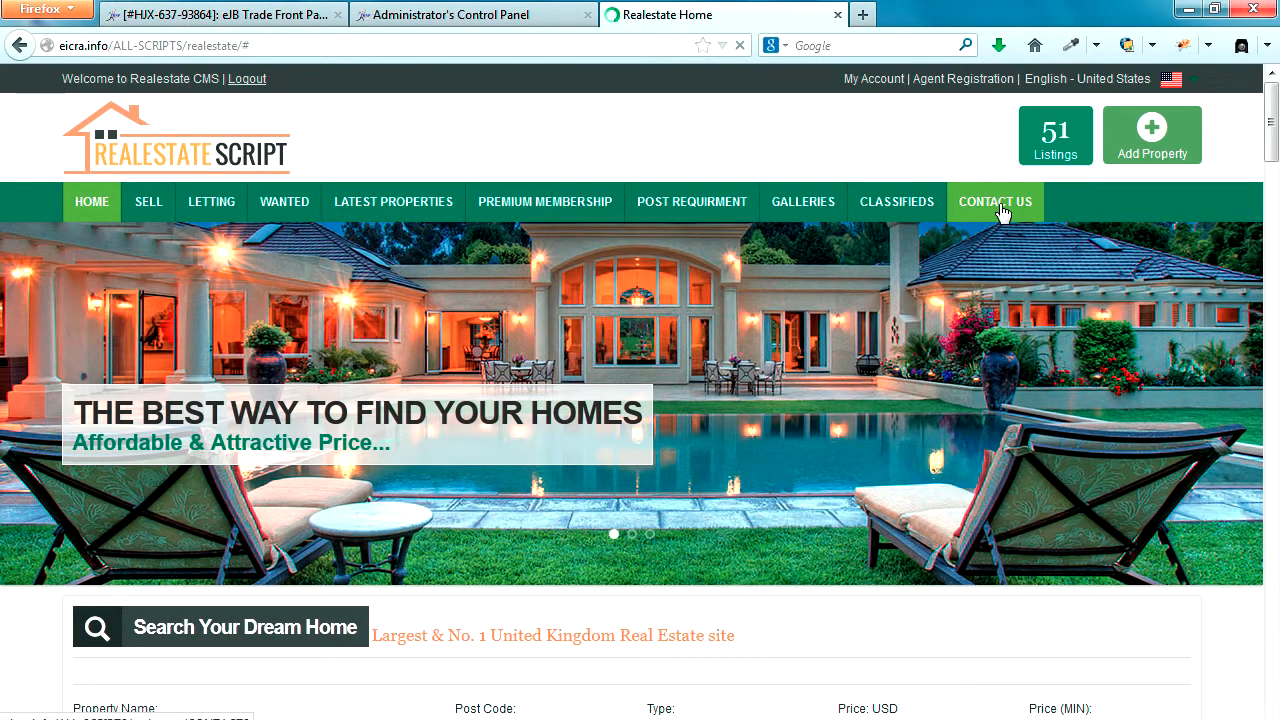
click(1003, 211)
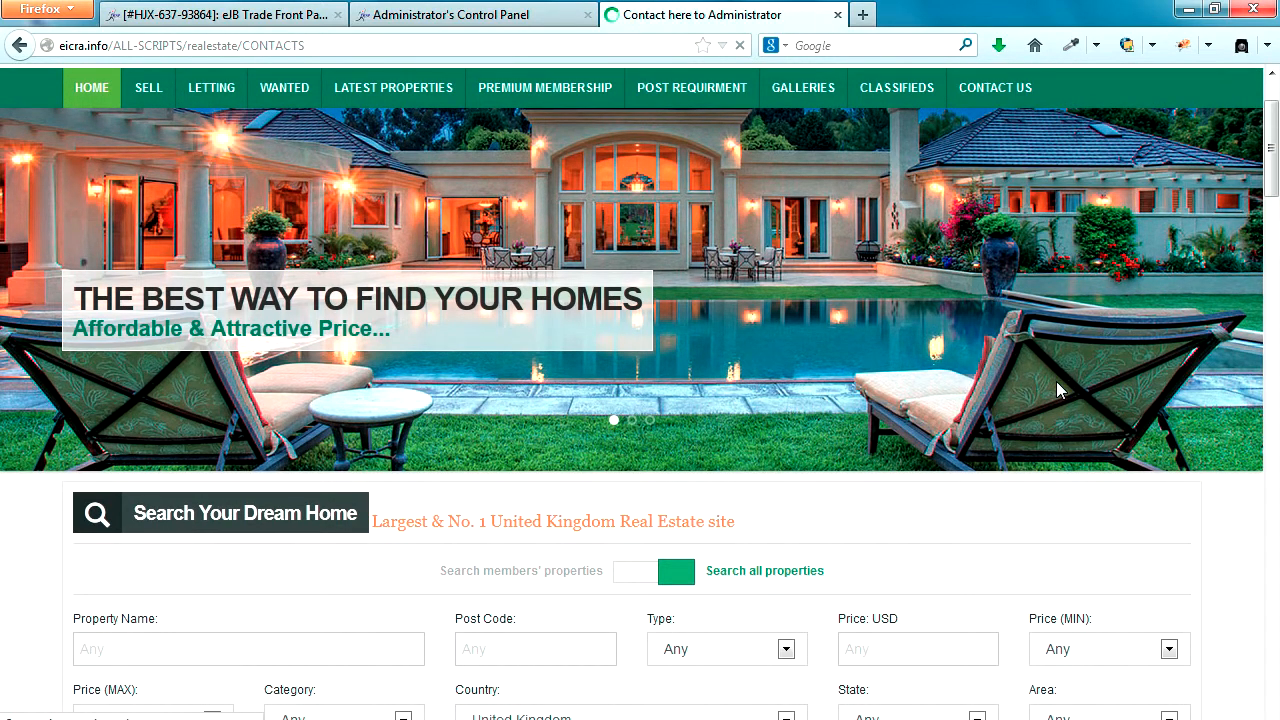
scroll(1054, 389, down, 5)
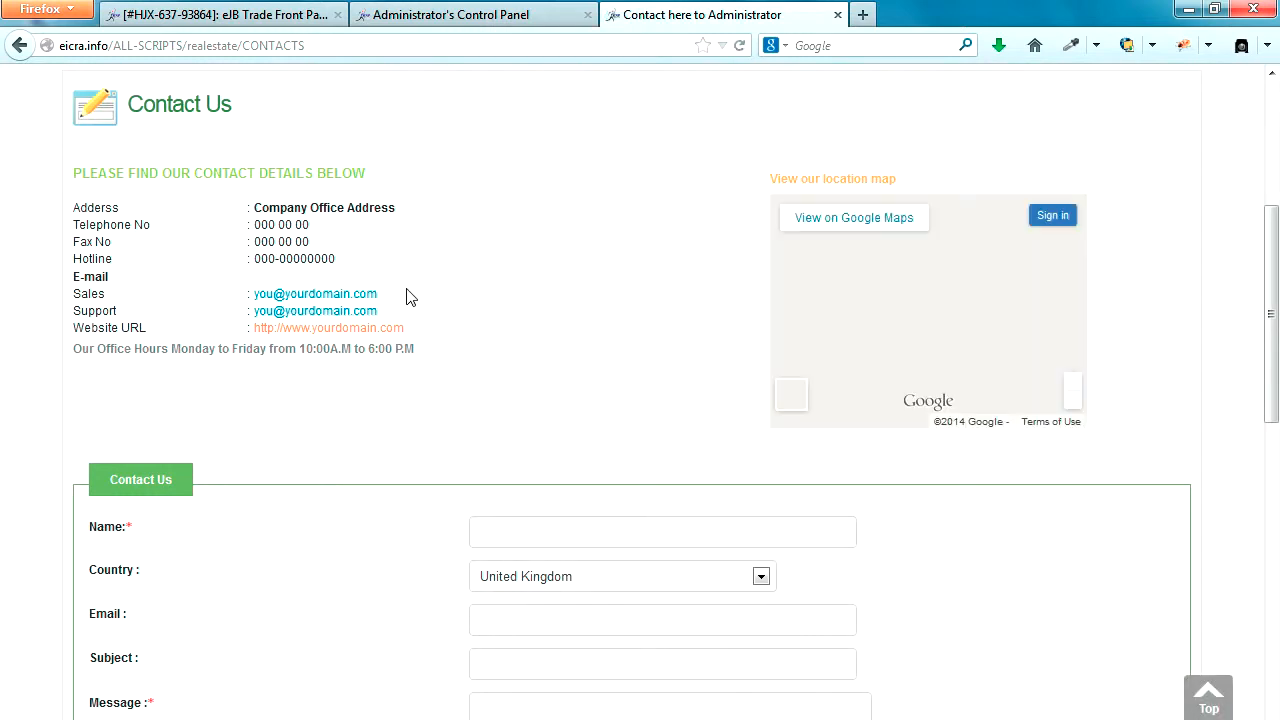
Step: Look over the public Contact Us page's form fields, from Name through Message, and its Reset and Submit options
scroll(600, 350, down, 4)
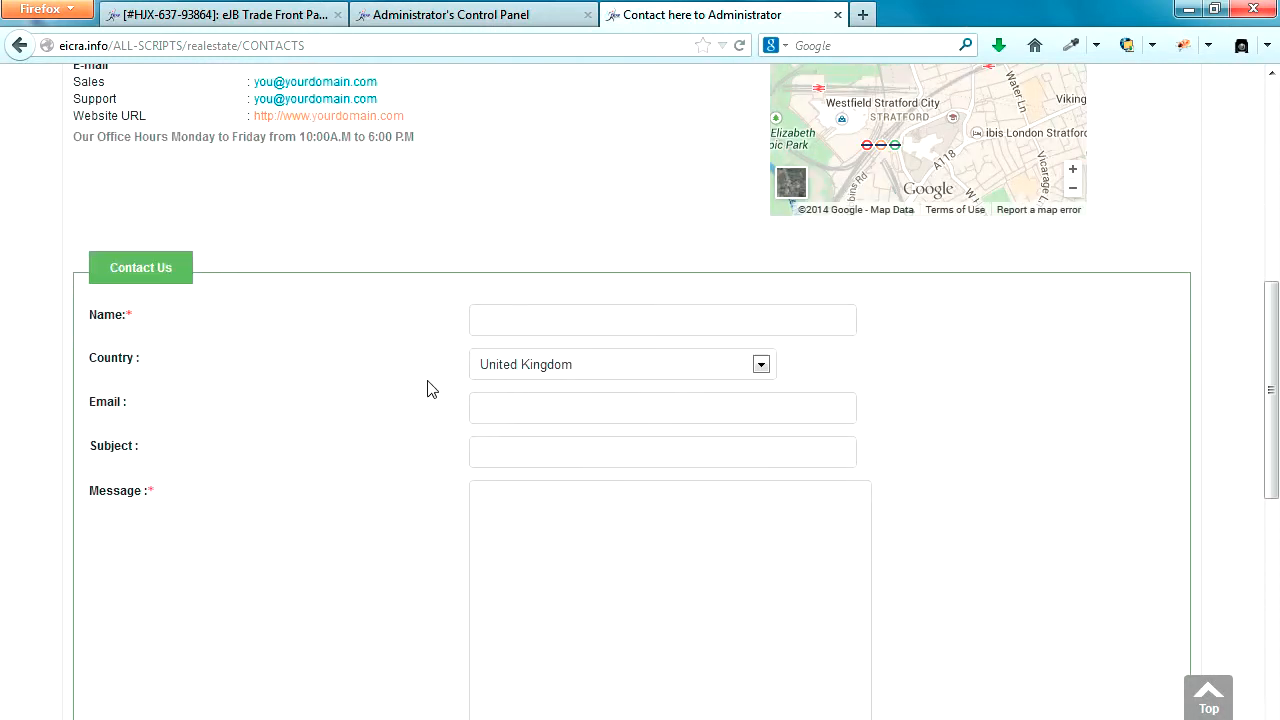
drag(184, 252, 104, 256)
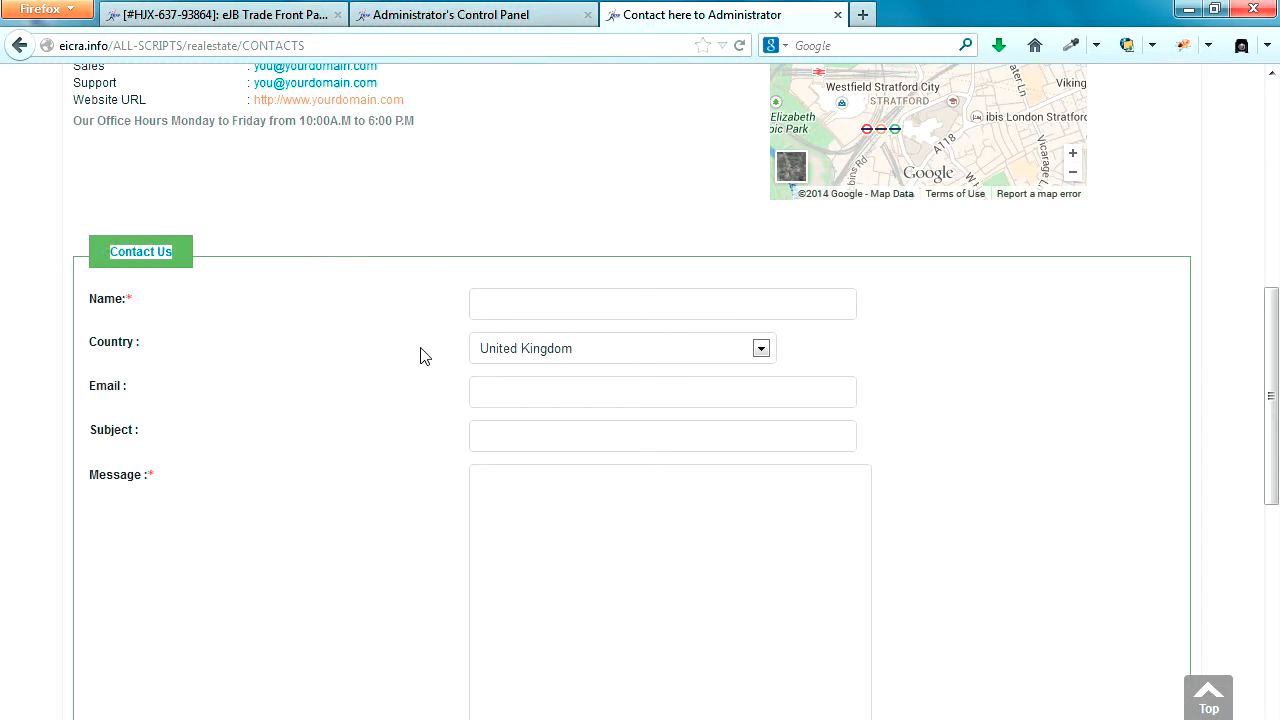
scroll(423, 360, down, 6)
scroll(491, 363, up, 4)
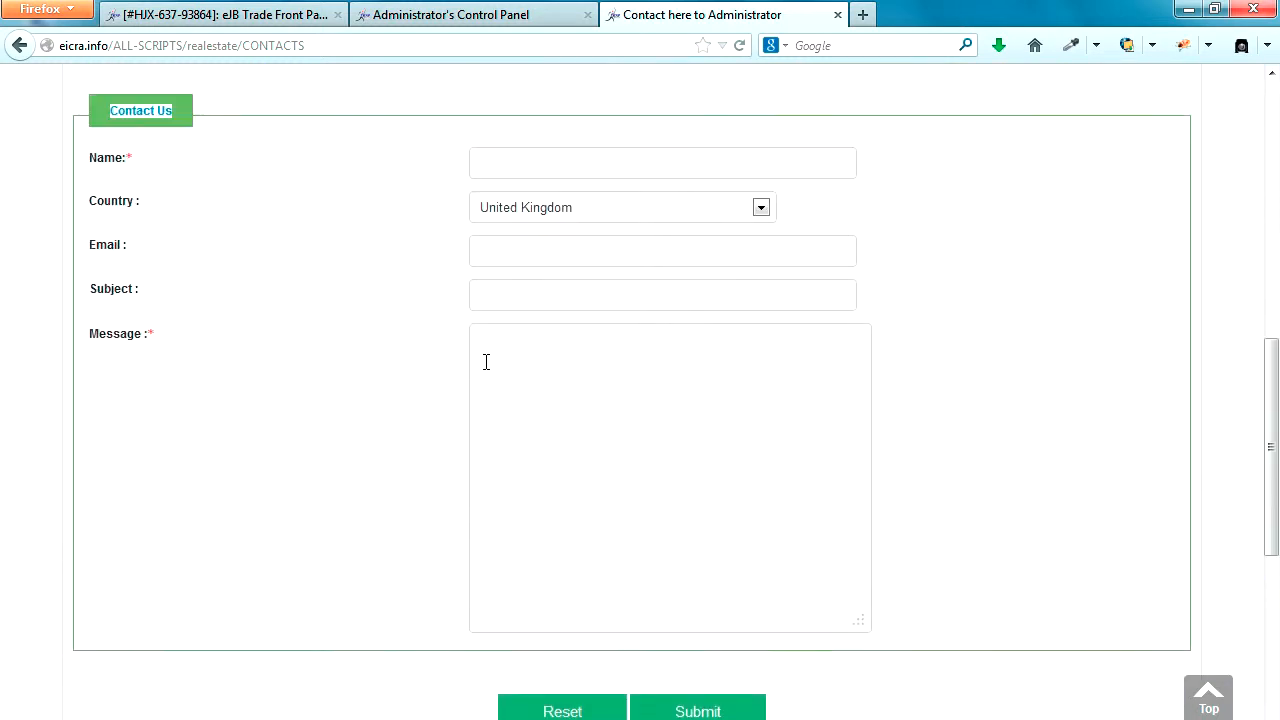
scroll(648, 349, down, 4)
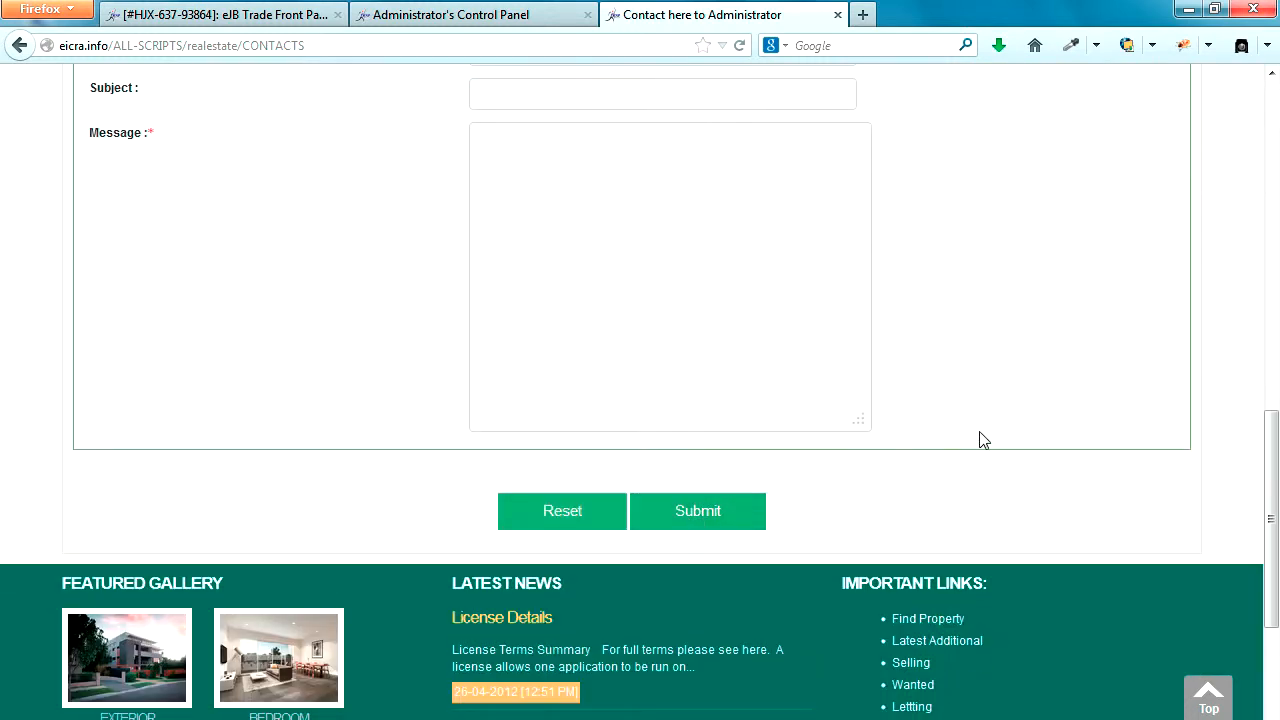
scroll(983, 440, up, 10)
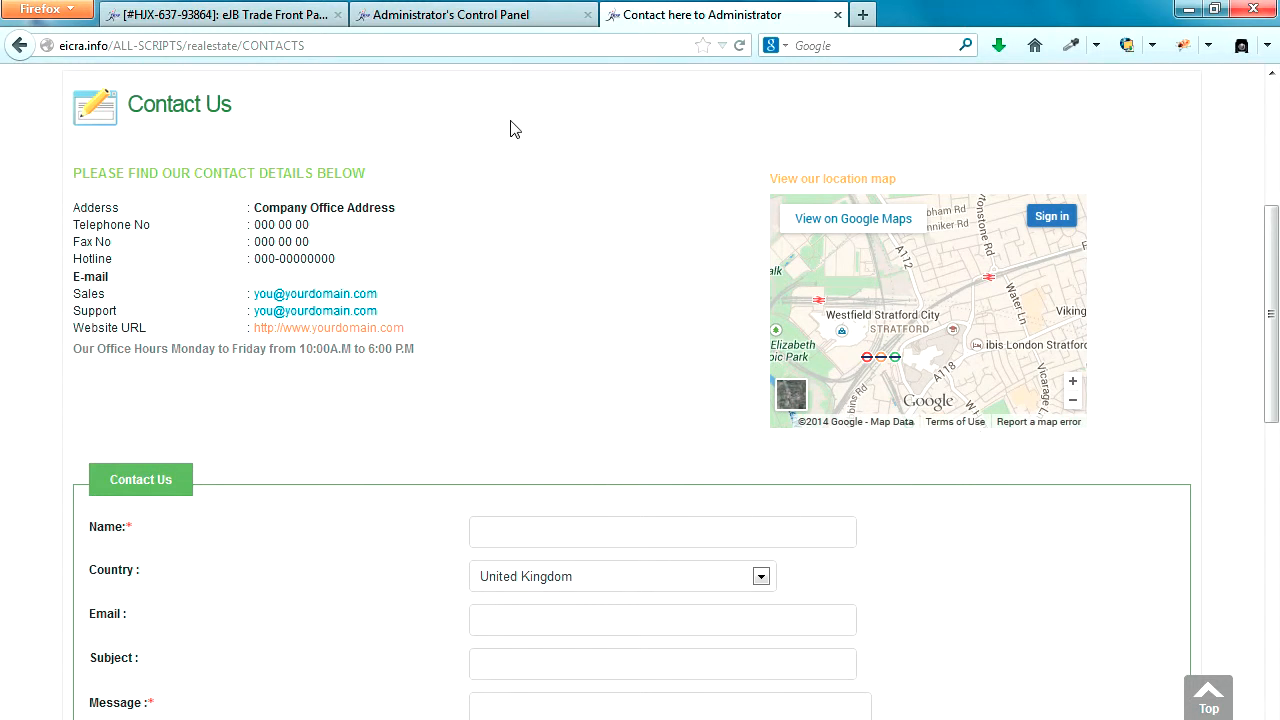
Step: Return to the administrator's control panel, check the CONTACT US menu's content layout area, and open the custom form management list
click(505, 18)
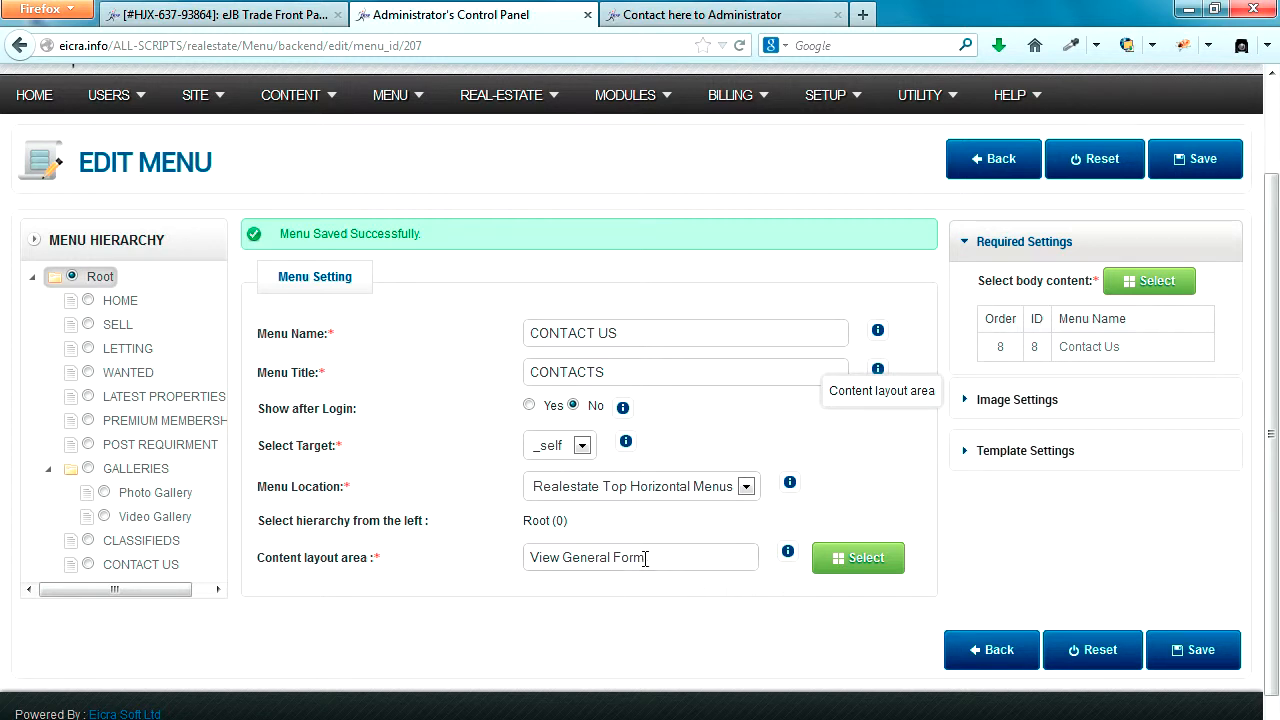
drag(645, 559, 530, 557)
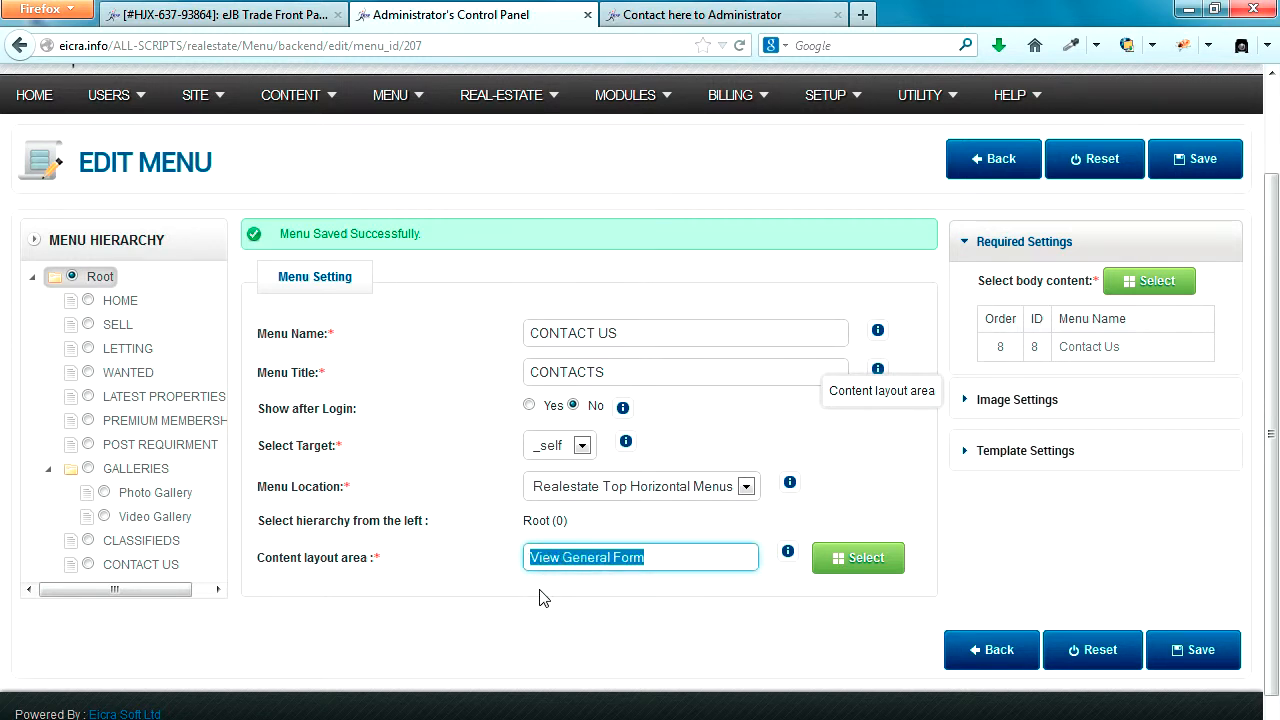
scroll(539, 597, up, 2)
mouse_move(193, 206)
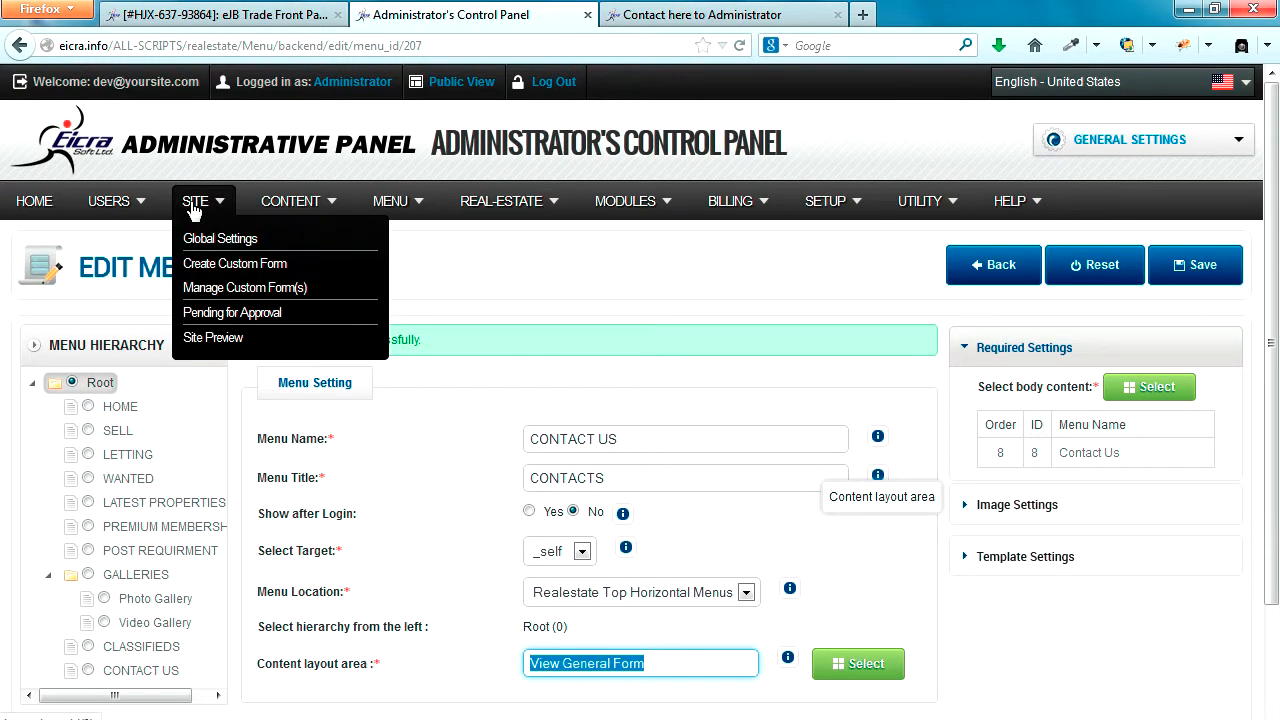
click(229, 289)
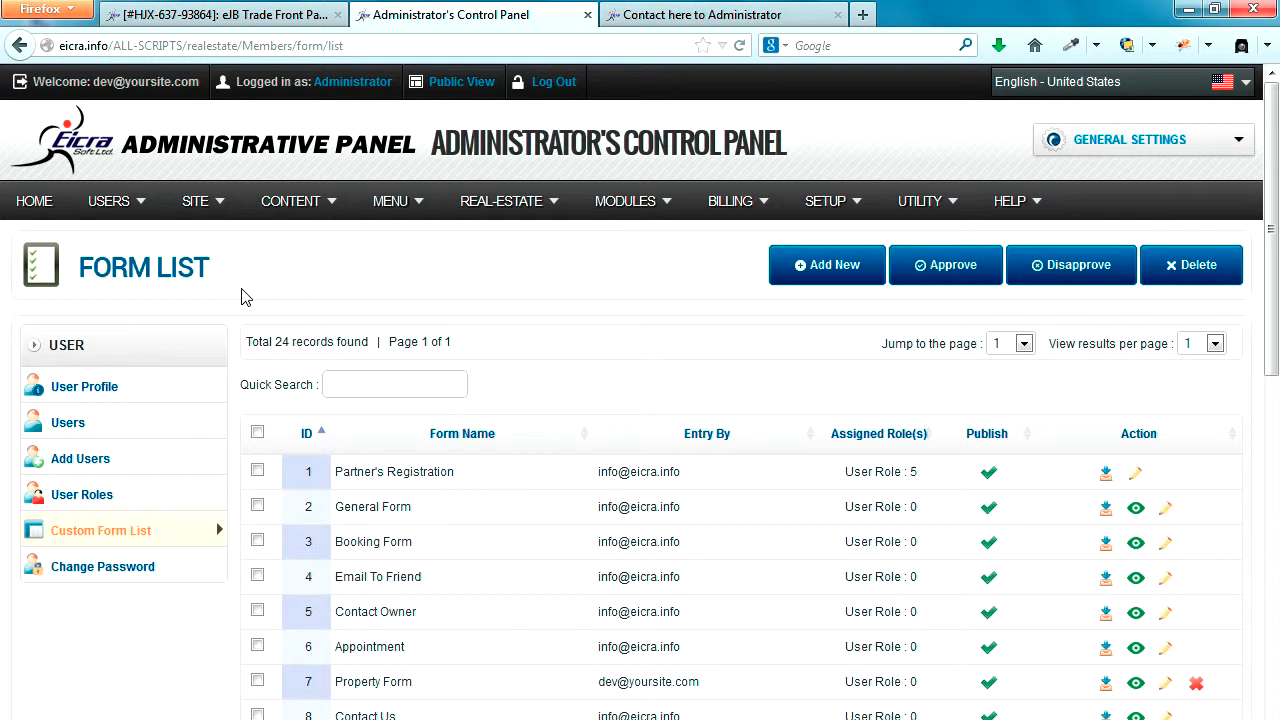
Step: Look through the full list of custom forms available on the site
scroll(245, 297, down, 2)
scroll(245, 297, down, 4)
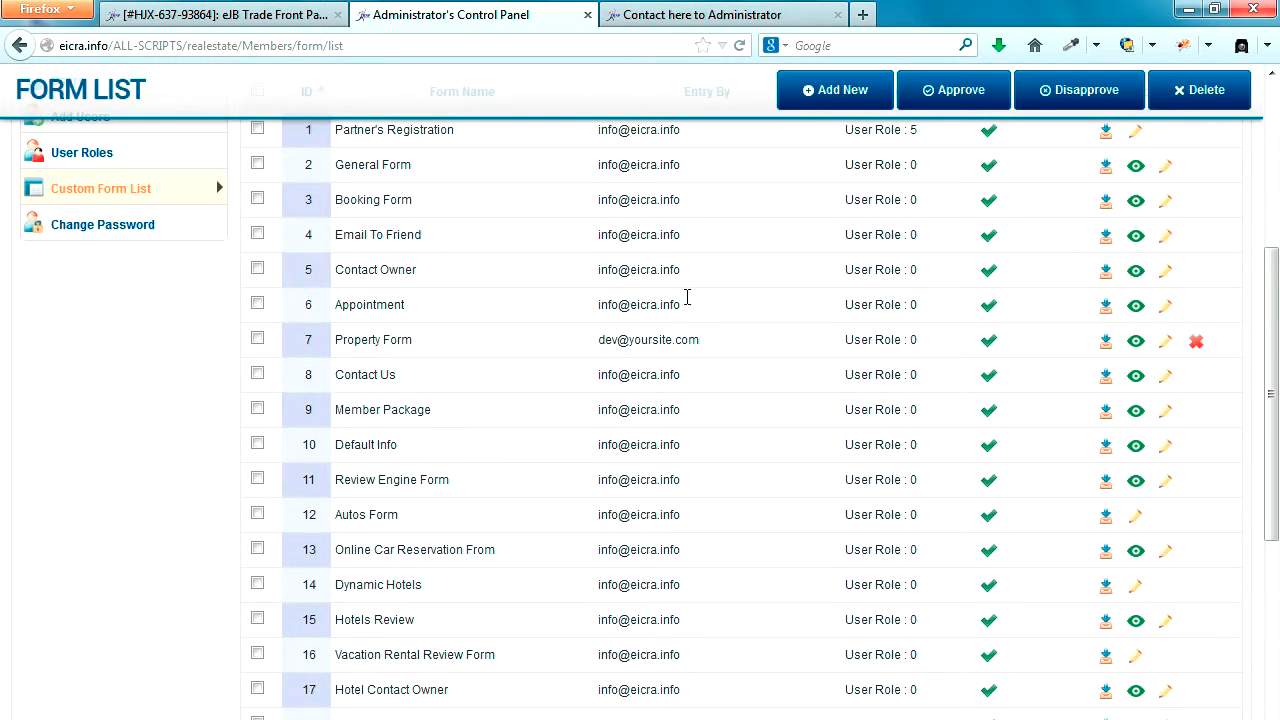
scroll(810, 390, up, 4)
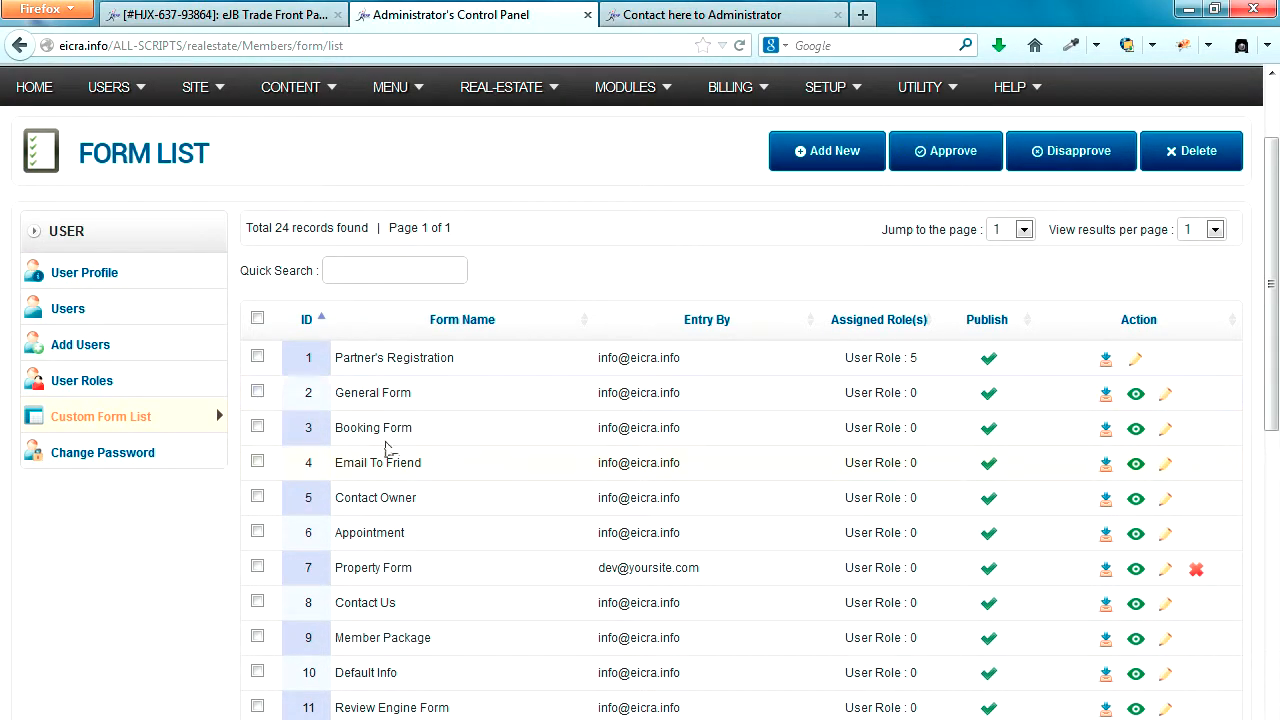
click(257, 356)
click(257, 427)
click(257, 427)
click(257, 392)
click(257, 356)
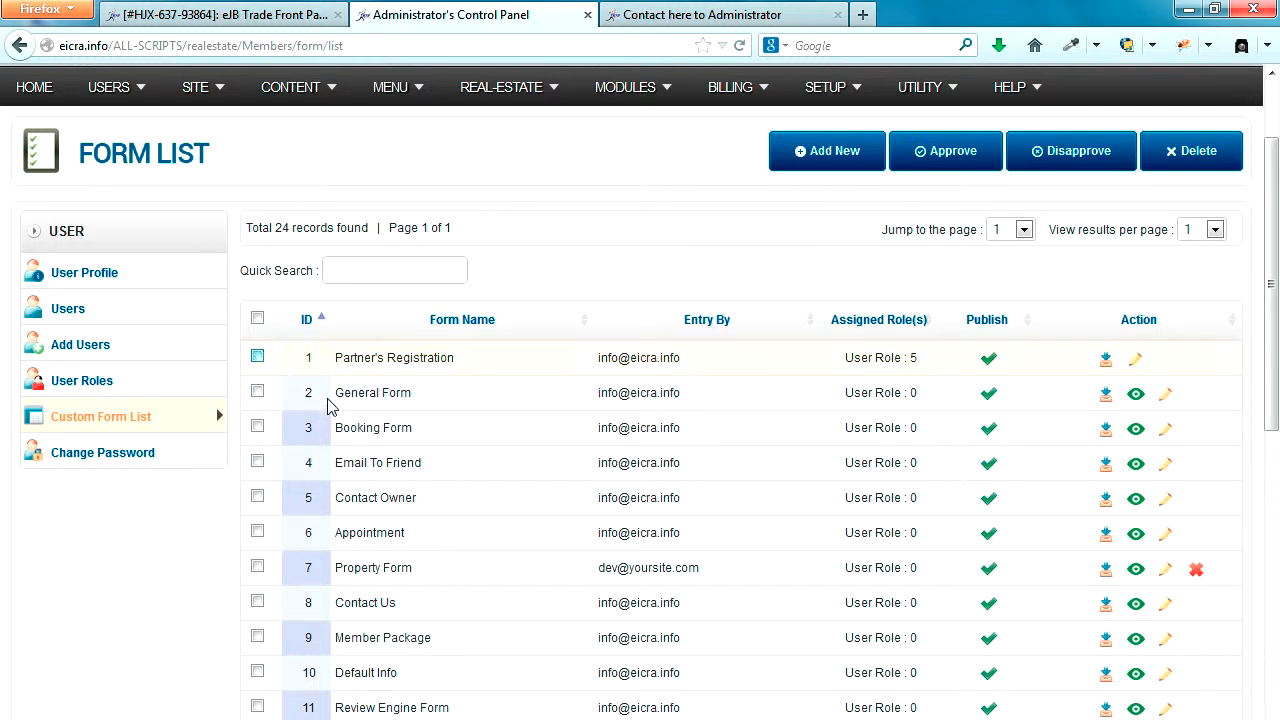
scroll(466, 494, down, 5)
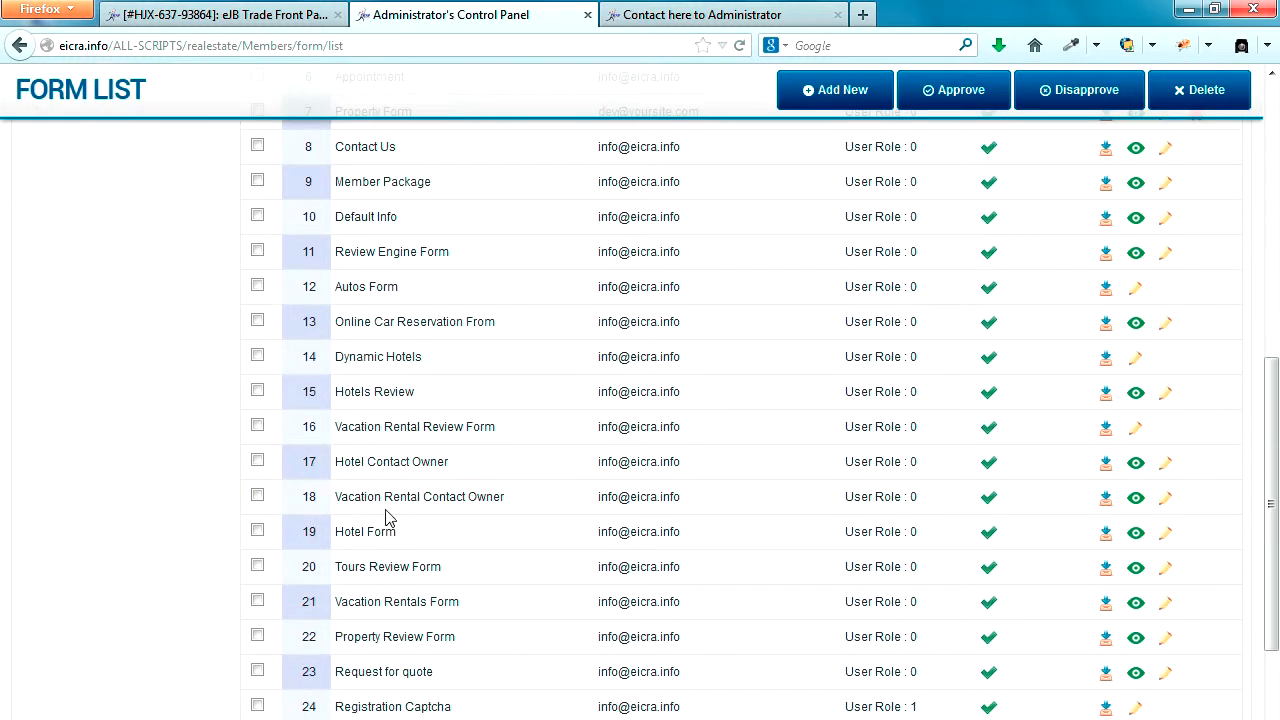
scroll(363, 600, down, 2)
scroll(447, 571, up, 7)
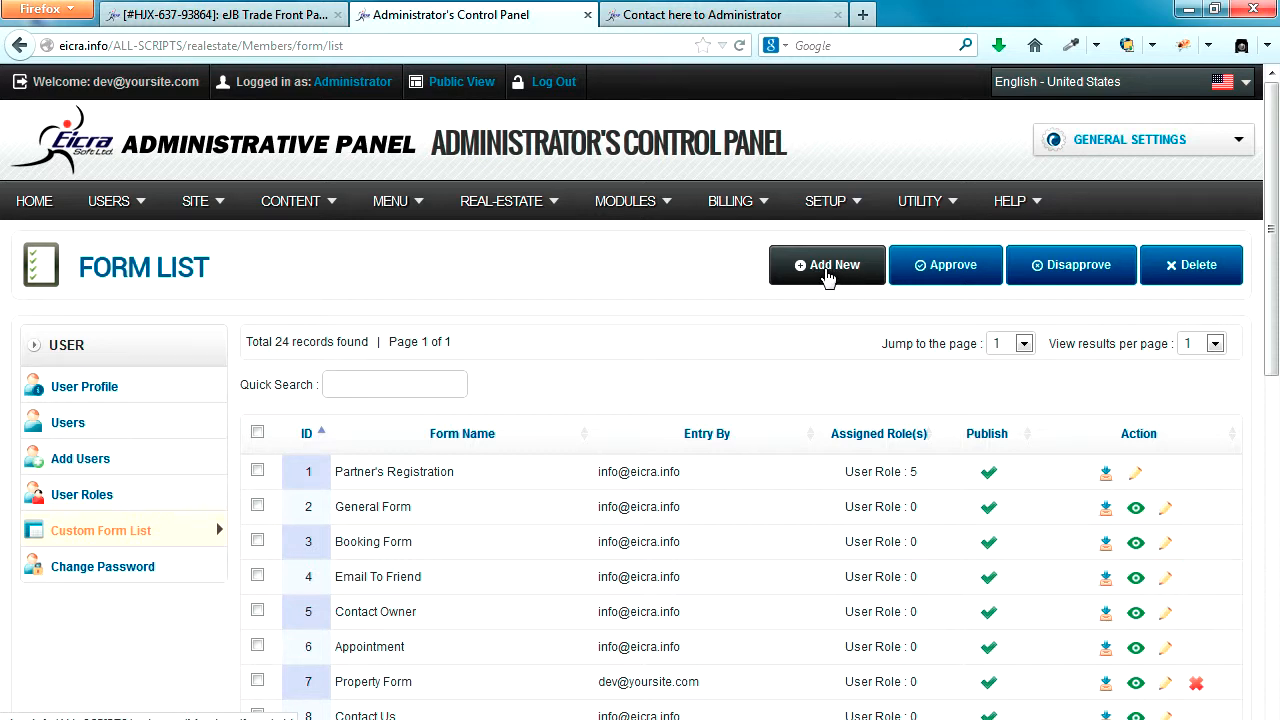
scroll(532, 486, down, 3)
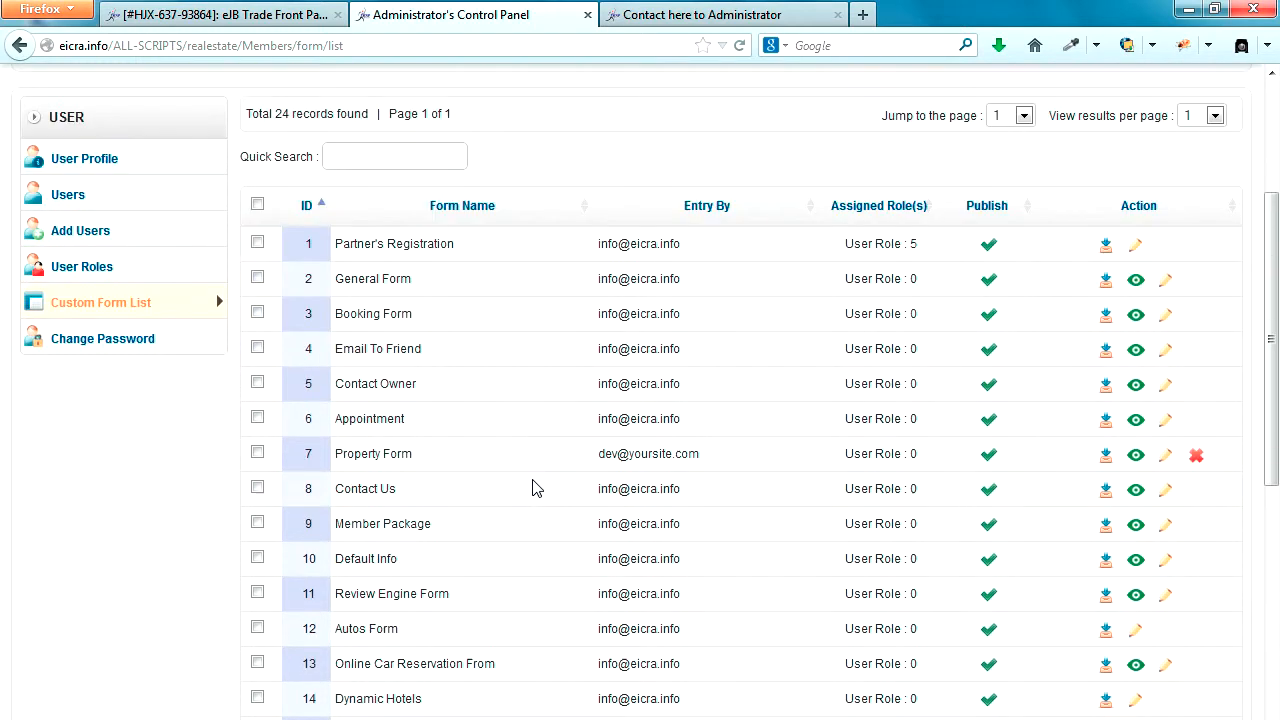
Step: Find the Contact Us form in the form list and open it for editing
click(257, 487)
triple_click(347, 490)
click(1166, 494)
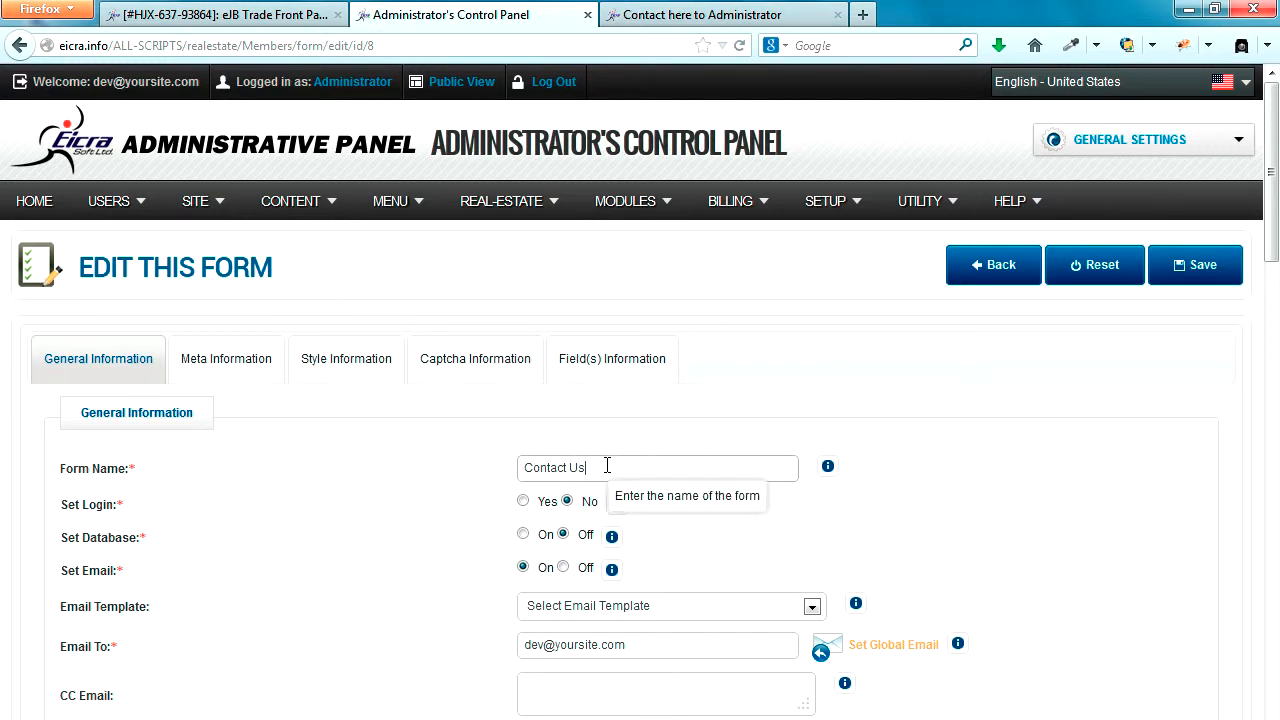
Step: Review the Contact Us form's name and its login, database and email settings, leaving Set Database off
triple_click(663, 463)
scroll(1045, 438, down, 1)
scroll(1045, 438, down, 1)
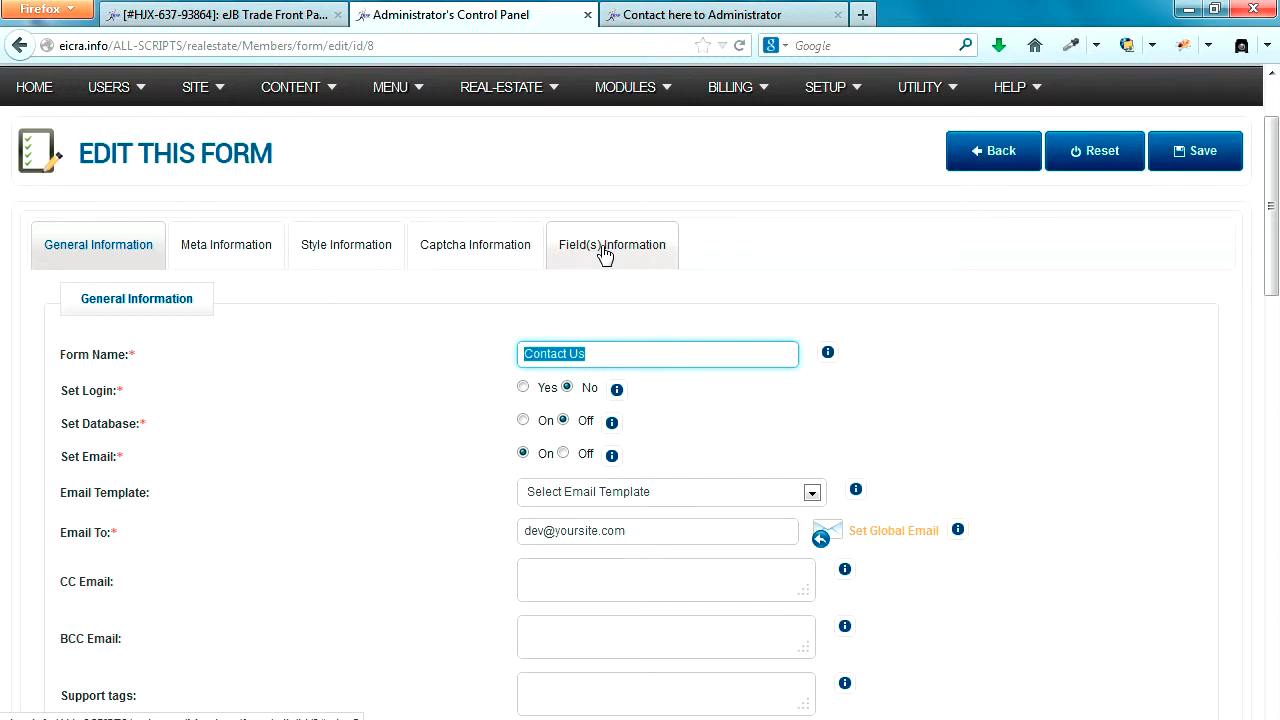
click(482, 326)
scroll(480, 327, down, 3)
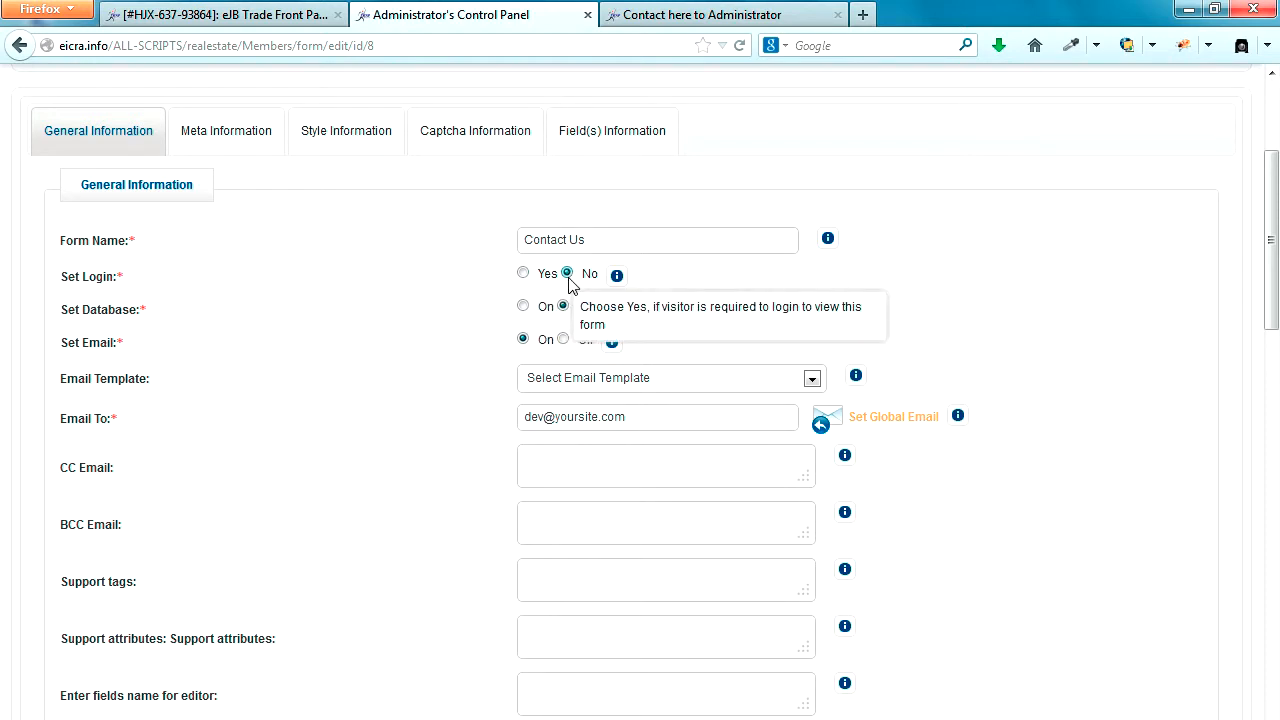
click(523, 307)
click(563, 306)
scroll(866, 356, down, 2)
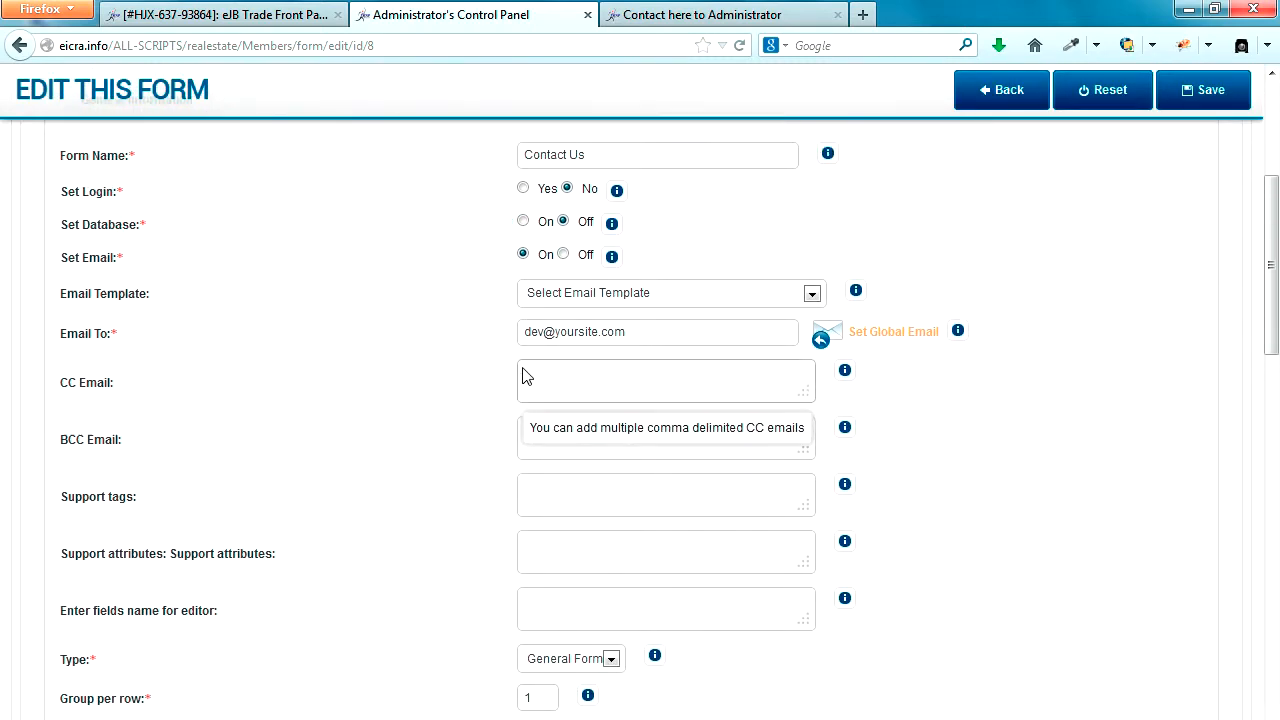
scroll(522, 374, up, 2)
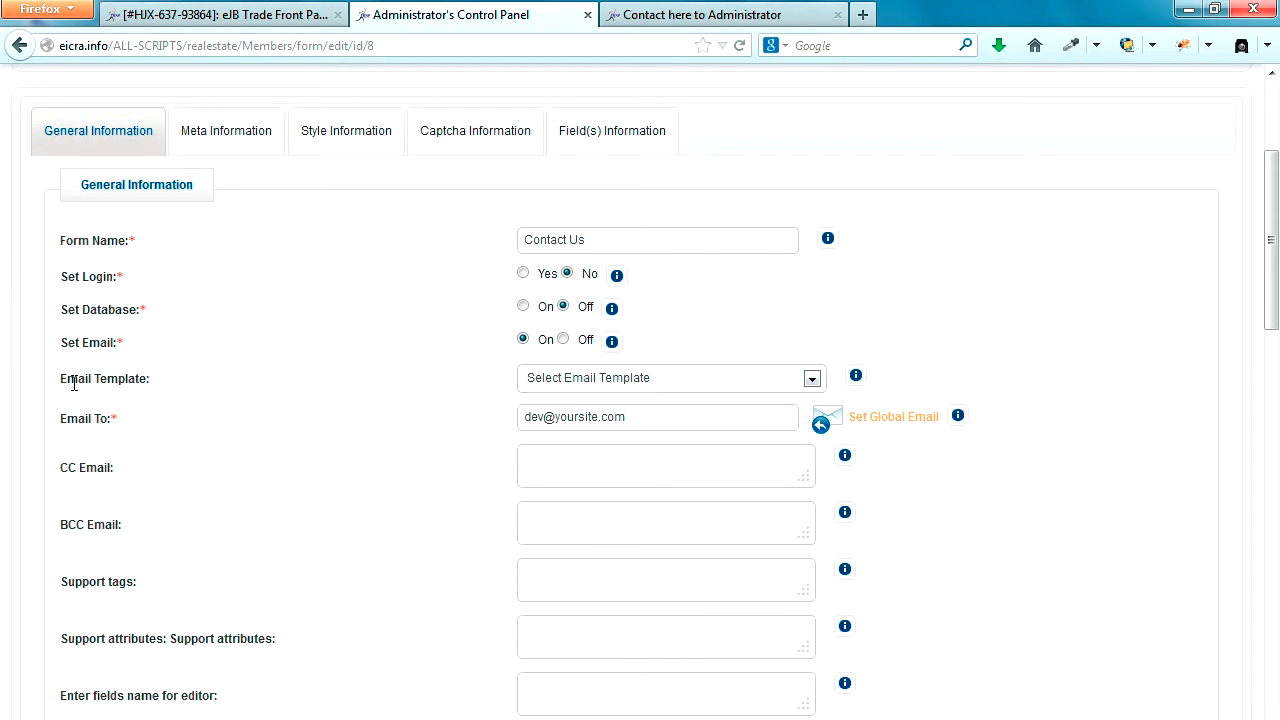
Step: Look through the available email templates for the Contact Us form without choosing one
drag(64, 384, 172, 396)
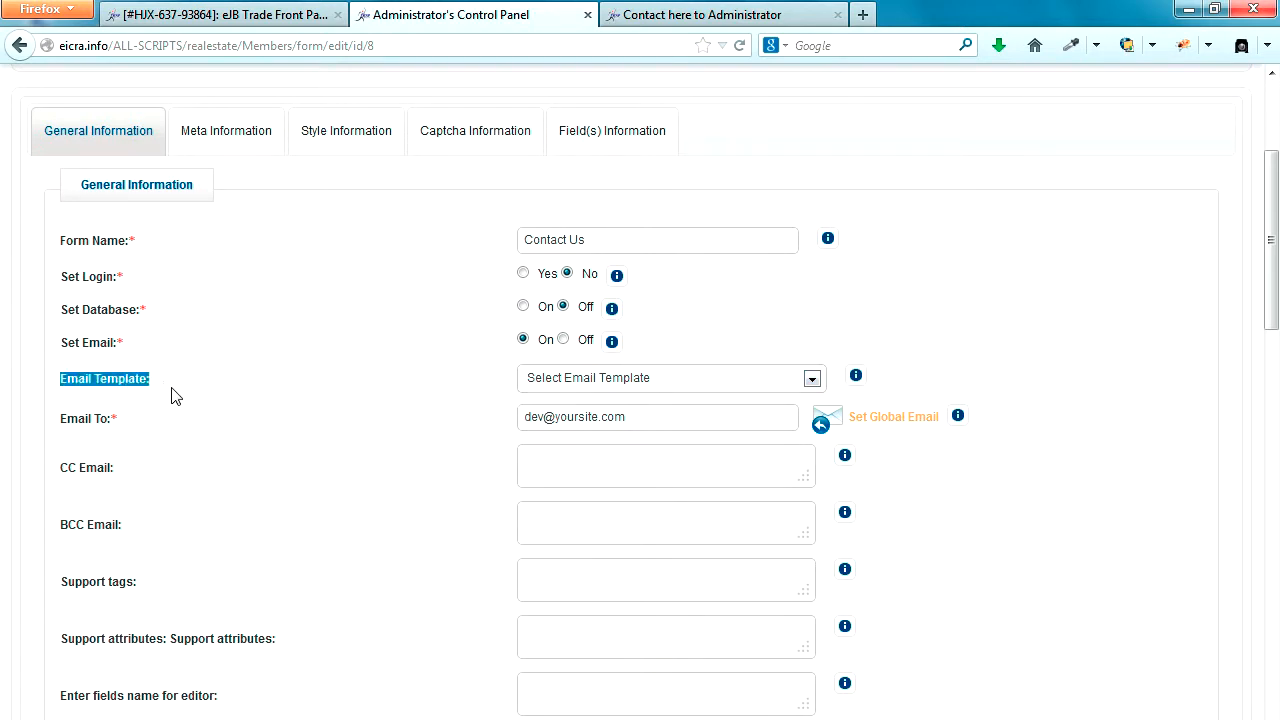
click(636, 381)
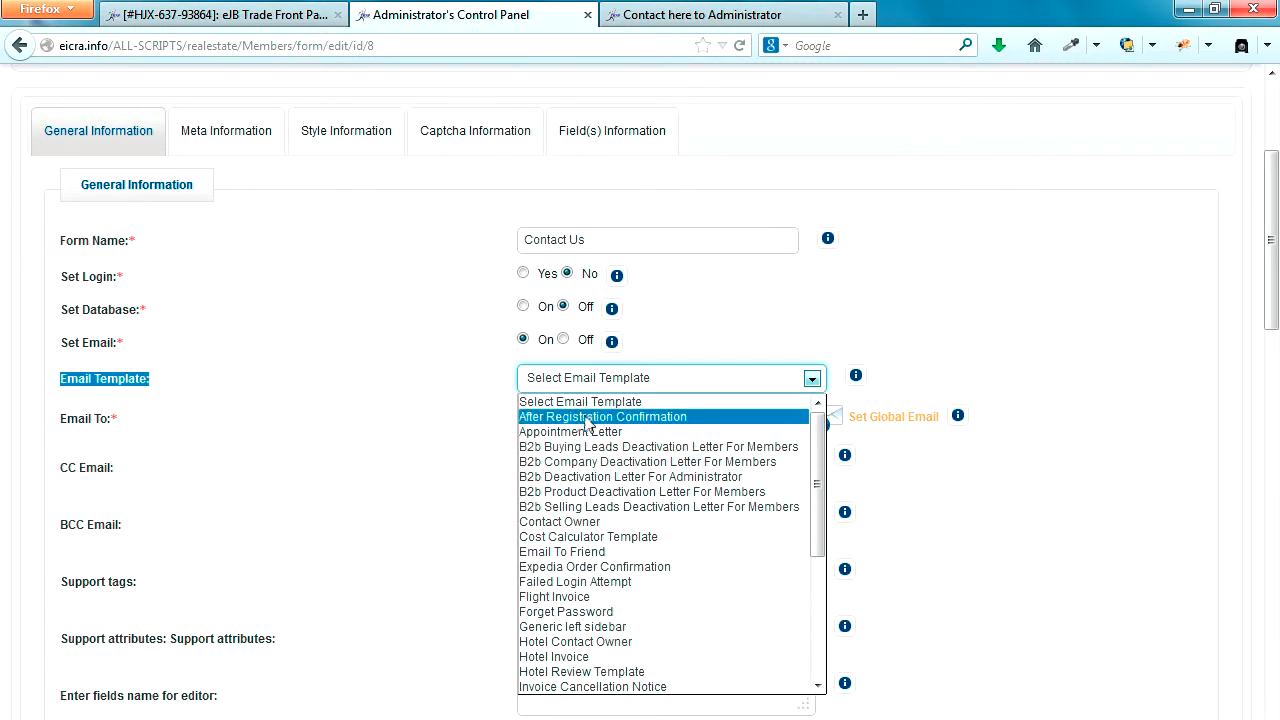
scroll(705, 570, down, 1)
scroll(708, 581, down, 4)
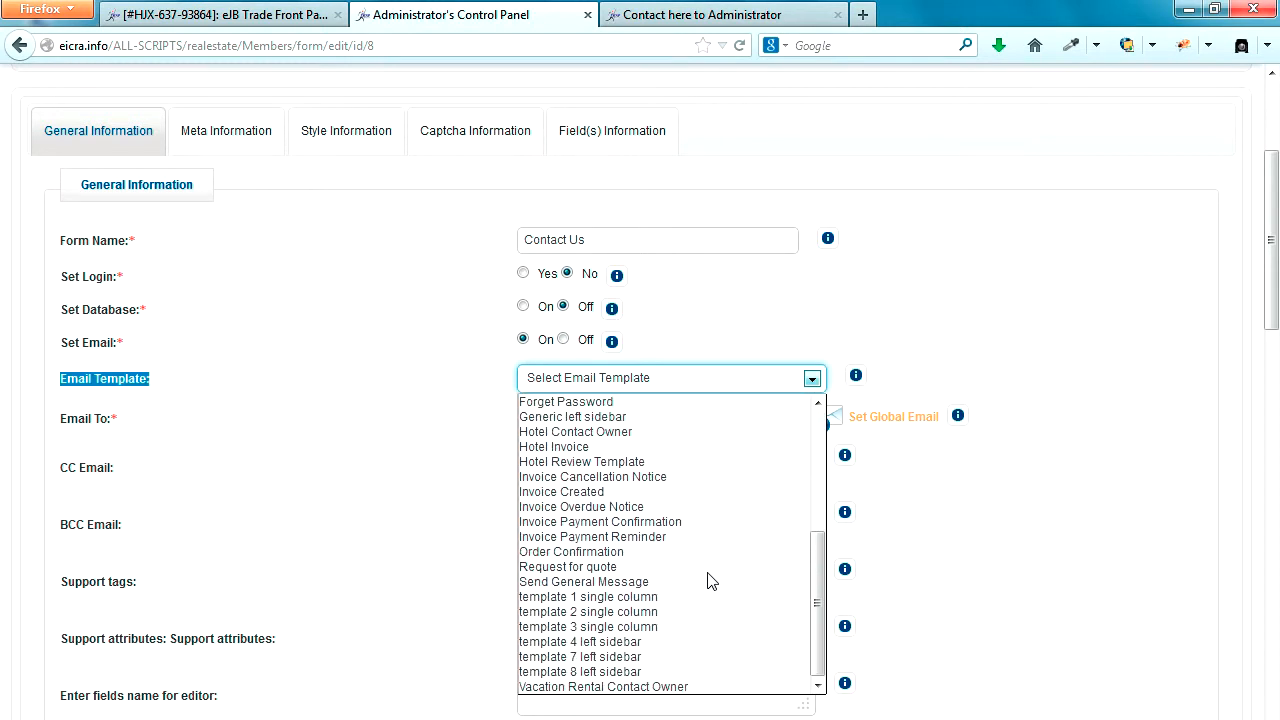
click(362, 469)
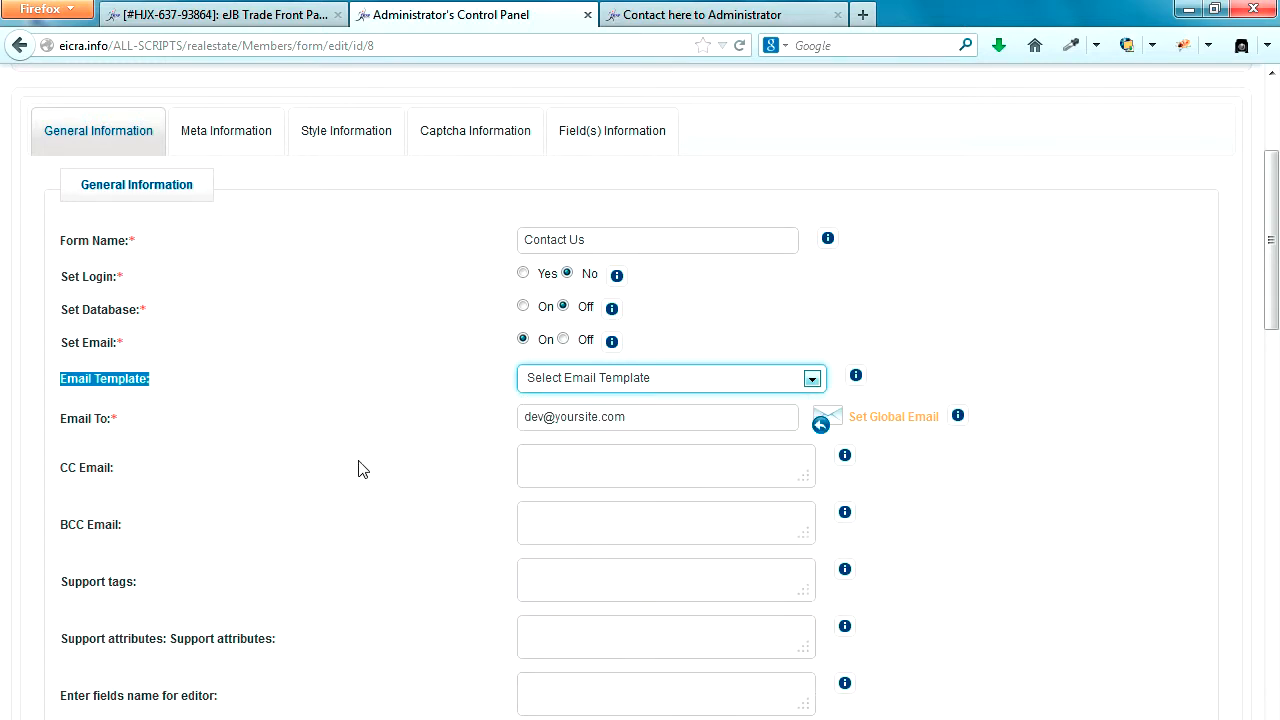
Step: Check the form's Email To field and its type options, keeping General Form as the type
drag(630, 416, 516, 416)
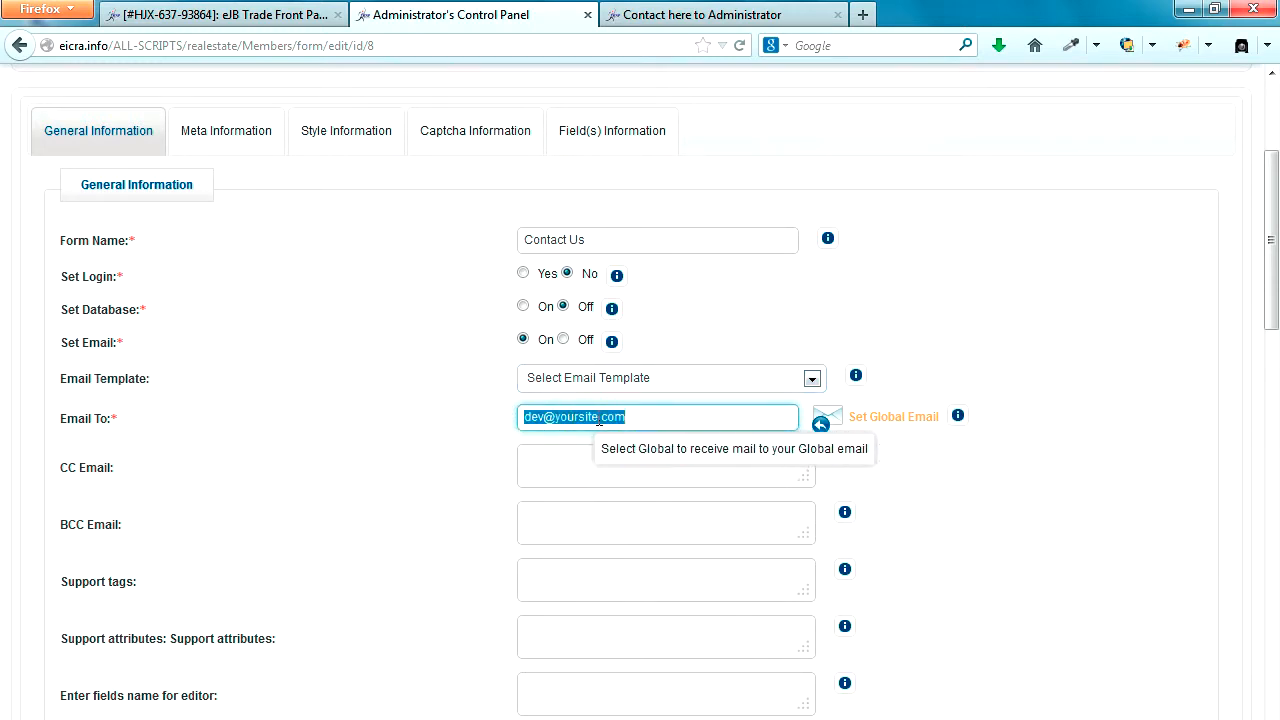
scroll(602, 428, down, 3)
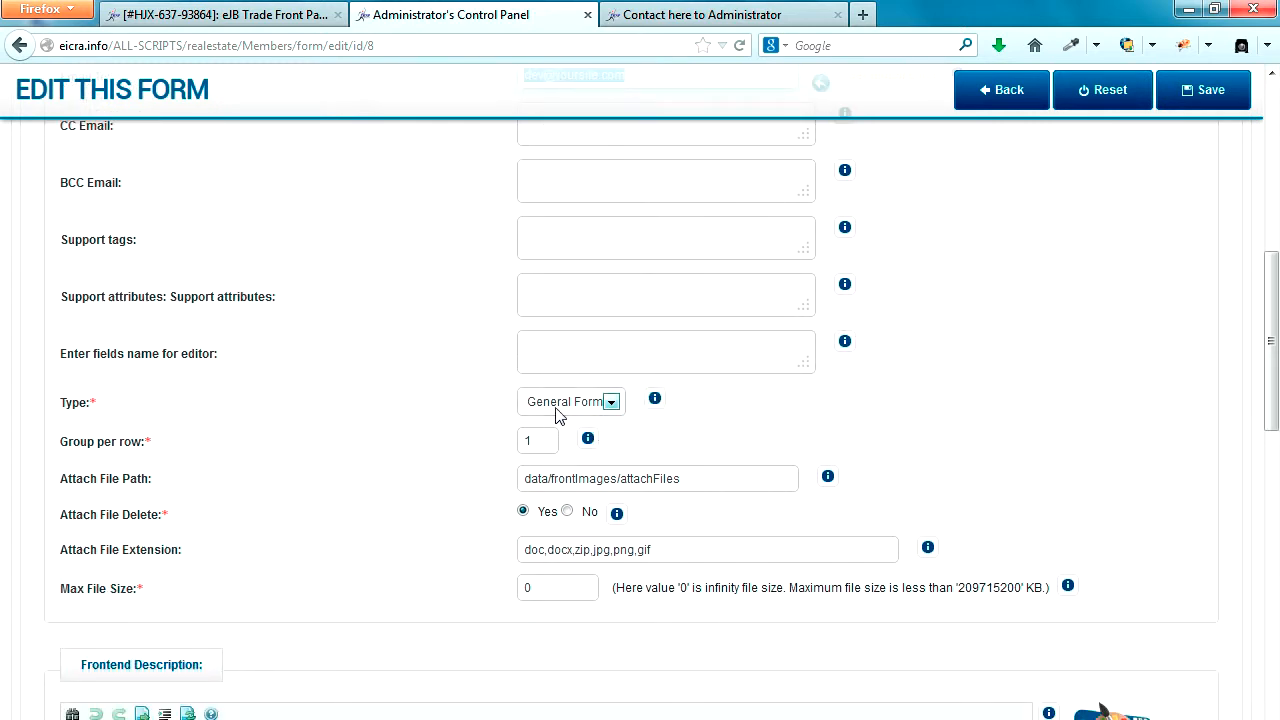
drag(66, 403, 88, 403)
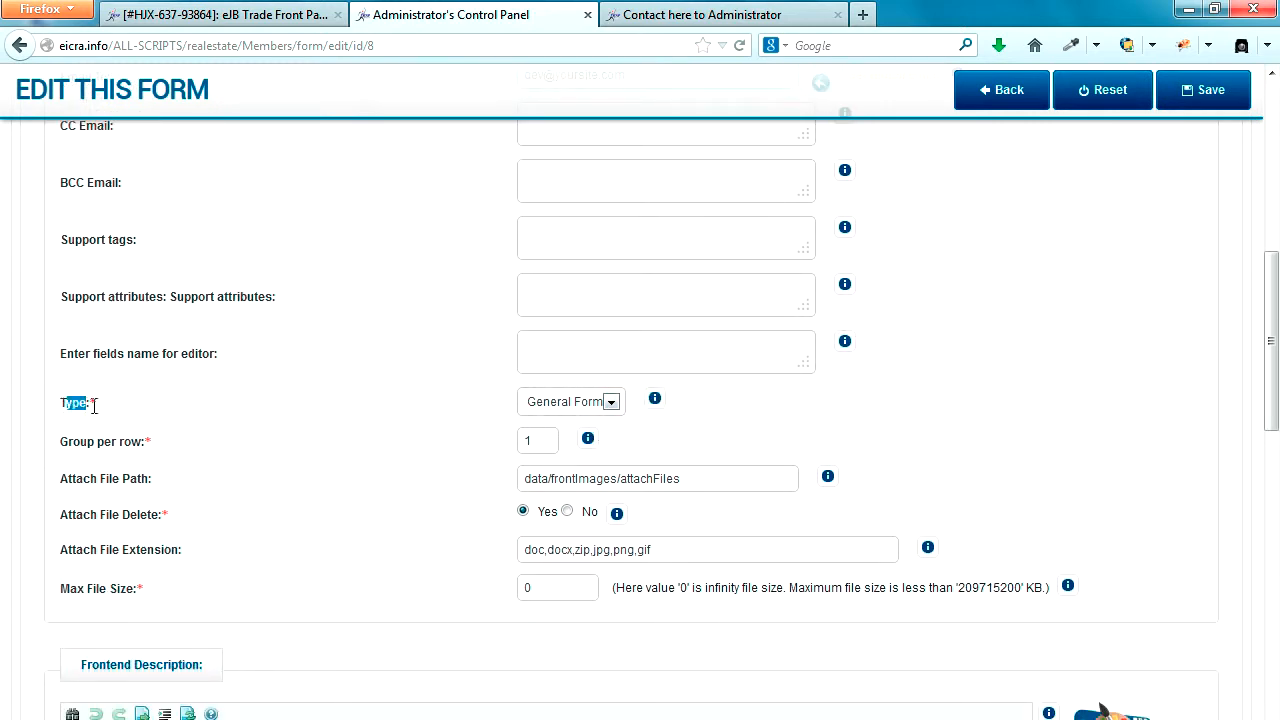
click(616, 410)
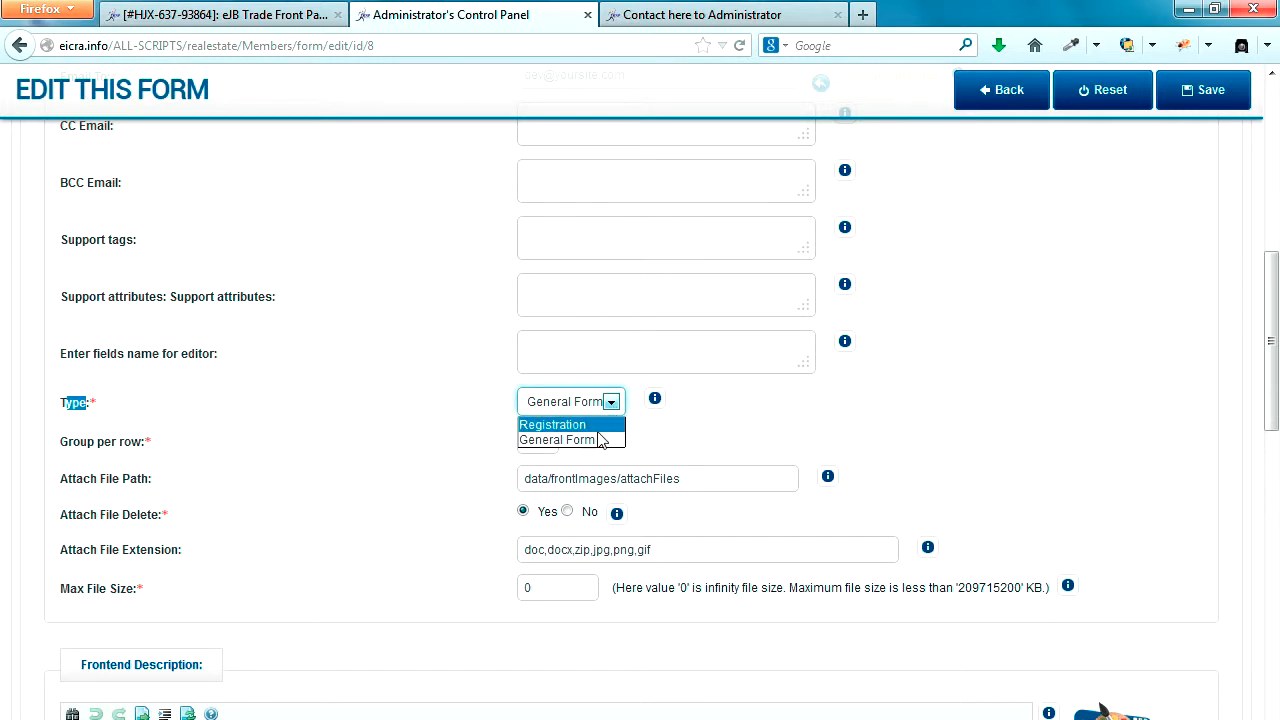
click(582, 440)
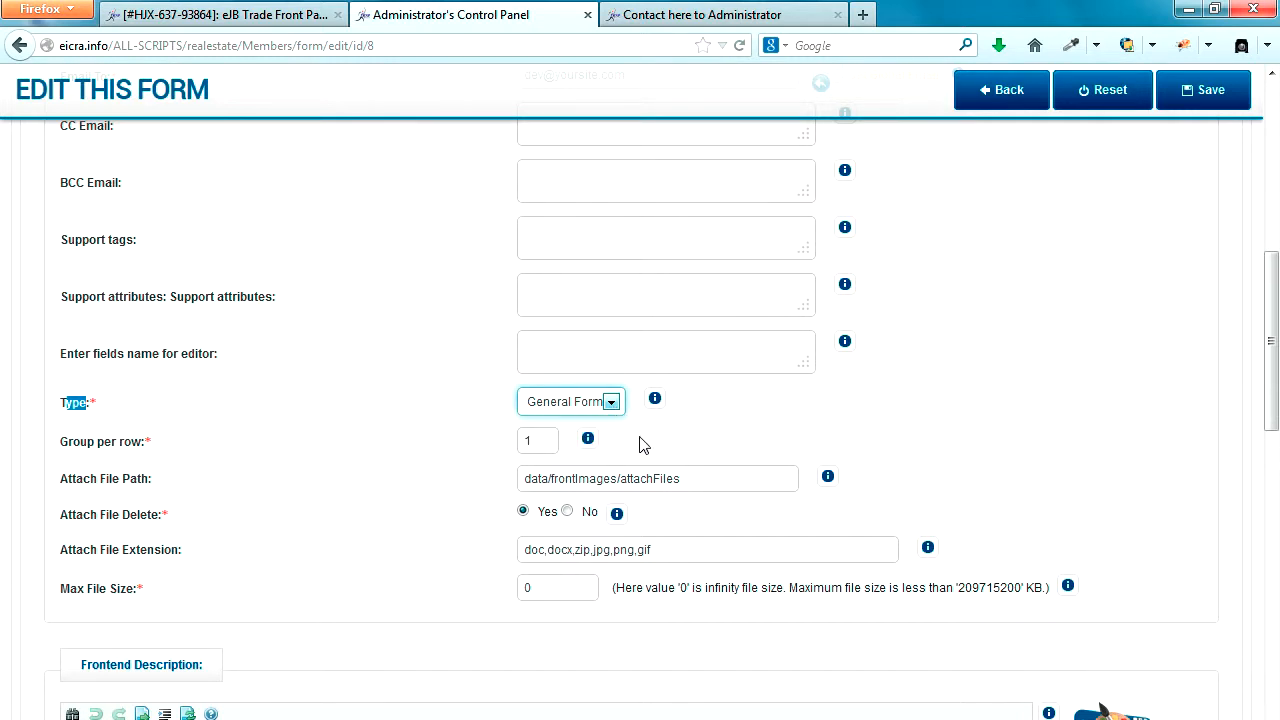
Step: Review the Contact Us form's meta information, style information and captcha settings
scroll(641, 445, up, 5)
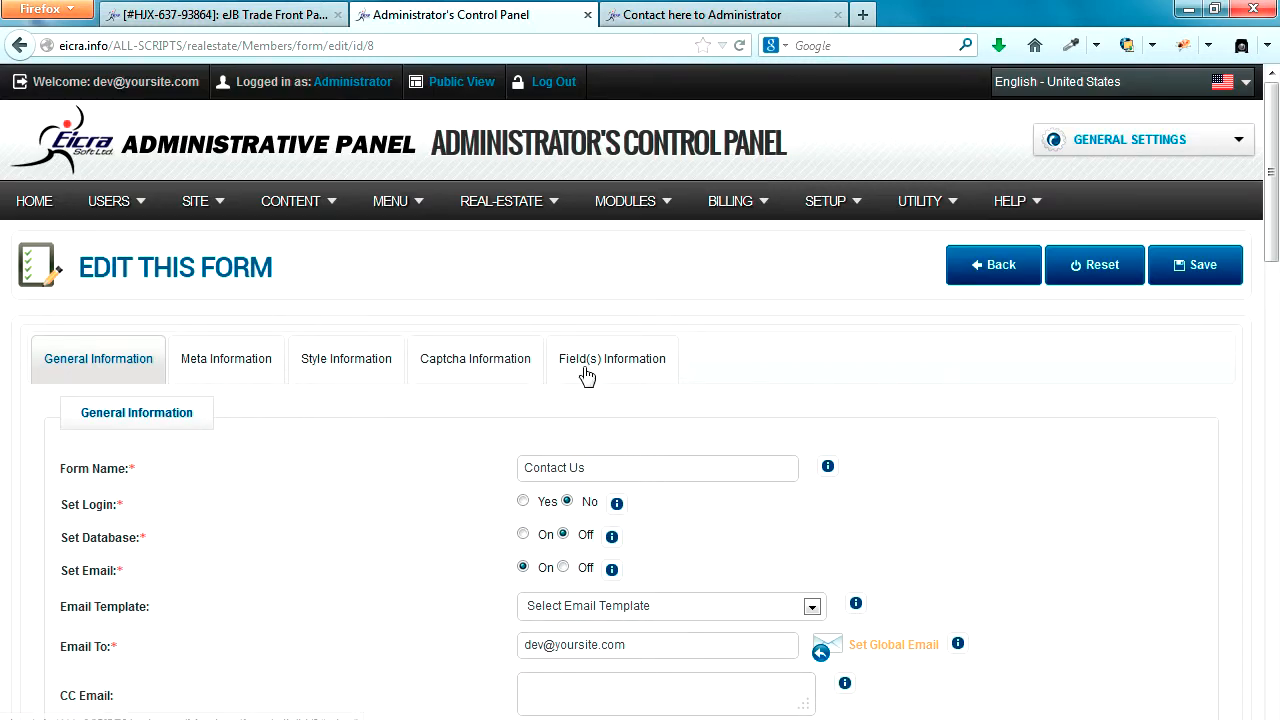
click(257, 368)
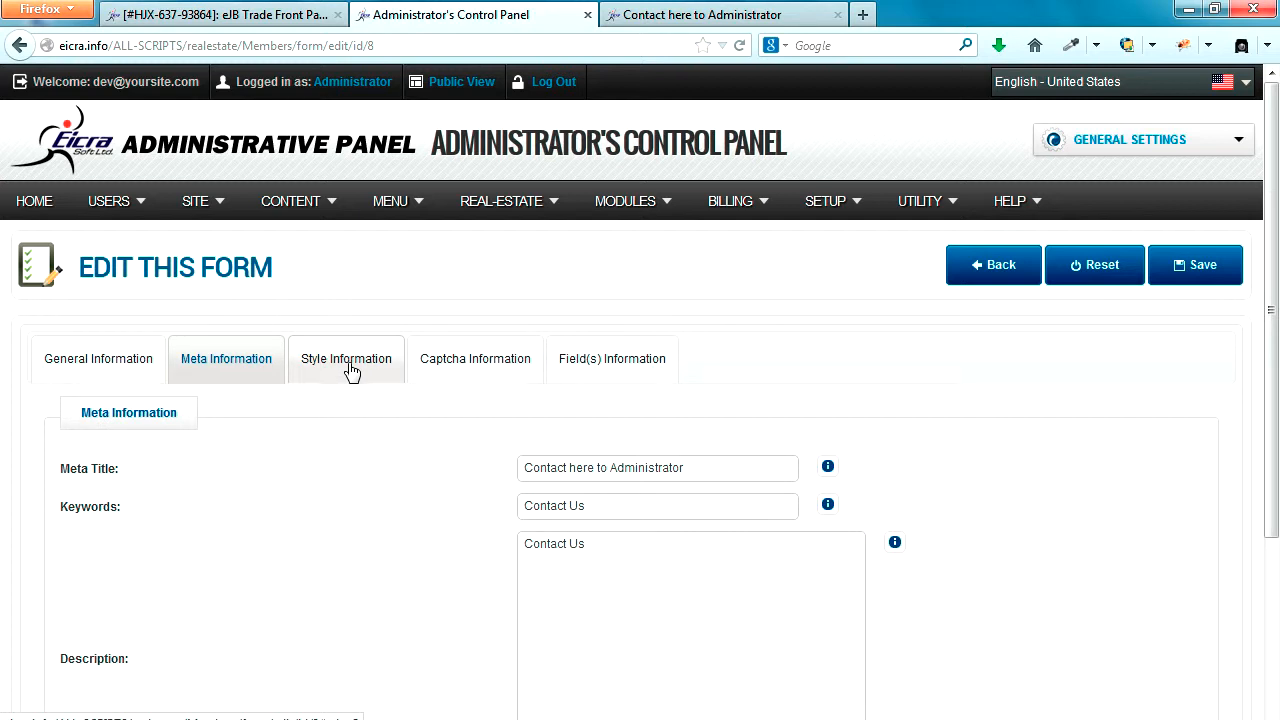
scroll(350, 370, down, 2)
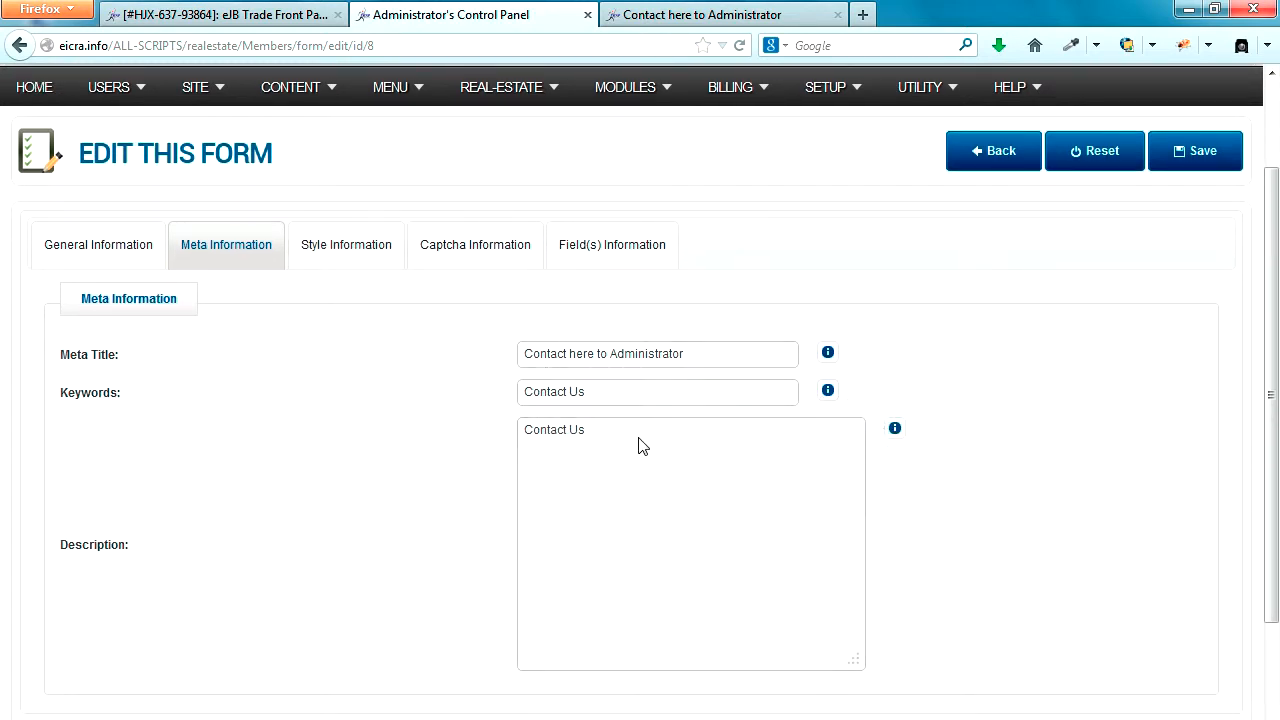
mouse_move(640, 438)
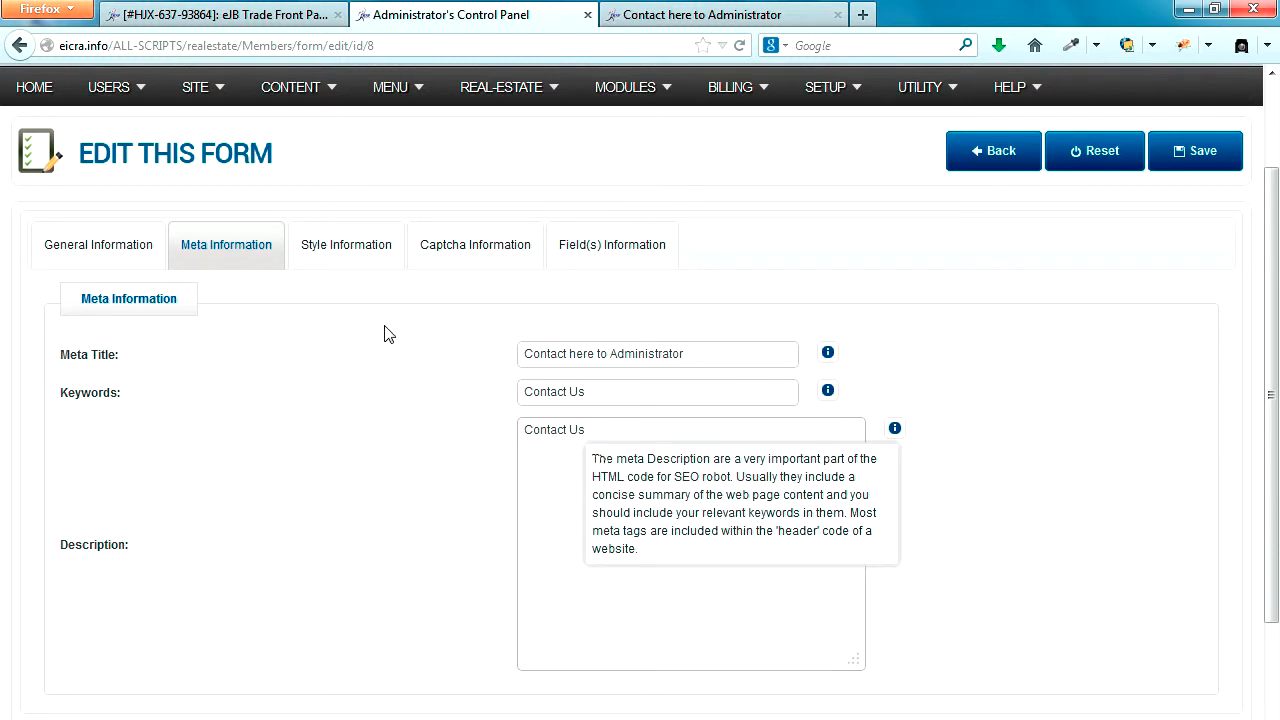
click(362, 258)
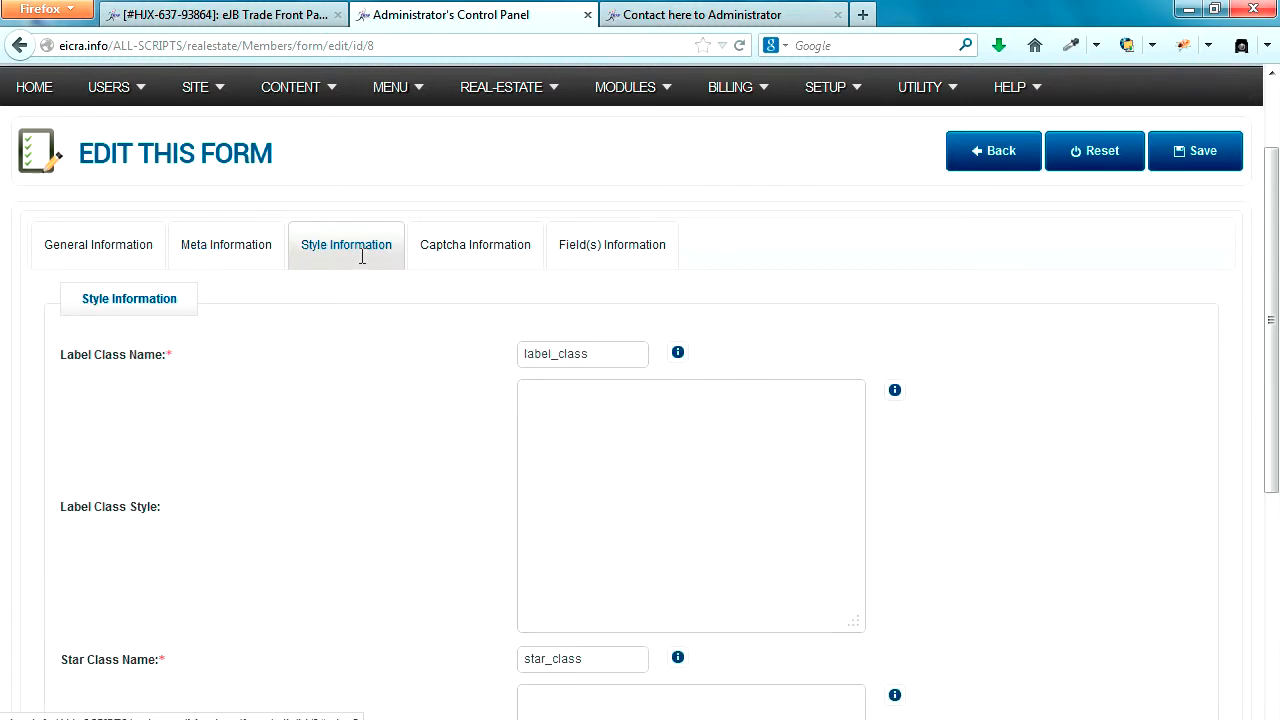
click(463, 258)
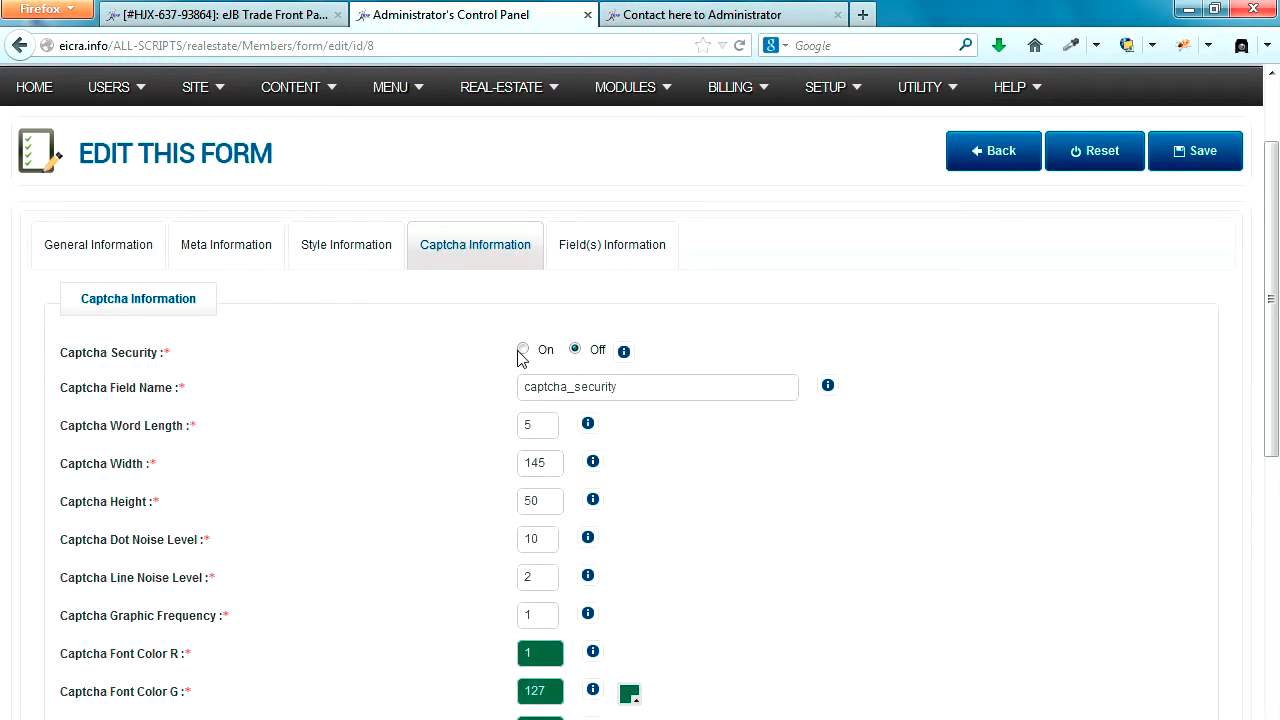
Step: Turn on Captcha Security for the Contact Us form
click(575, 349)
click(523, 350)
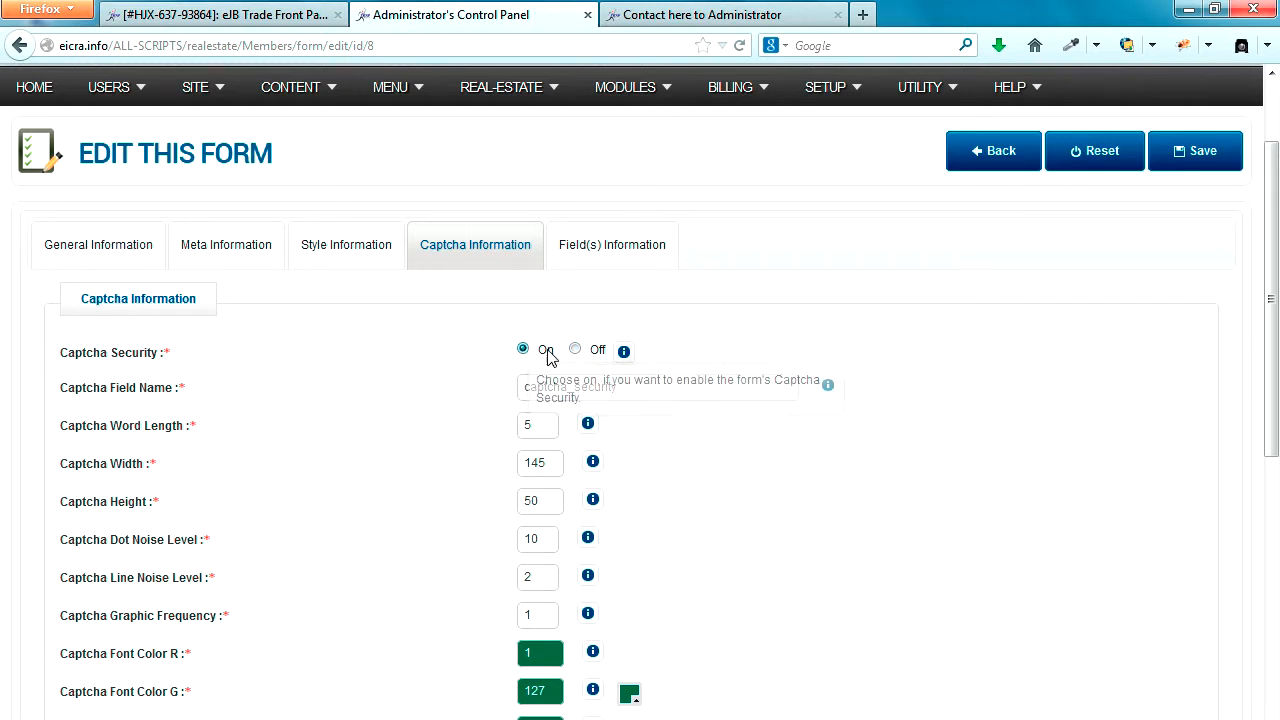
Step: Review the Contact Us form's field information, starting with the group name and options of the contact_name field
click(600, 258)
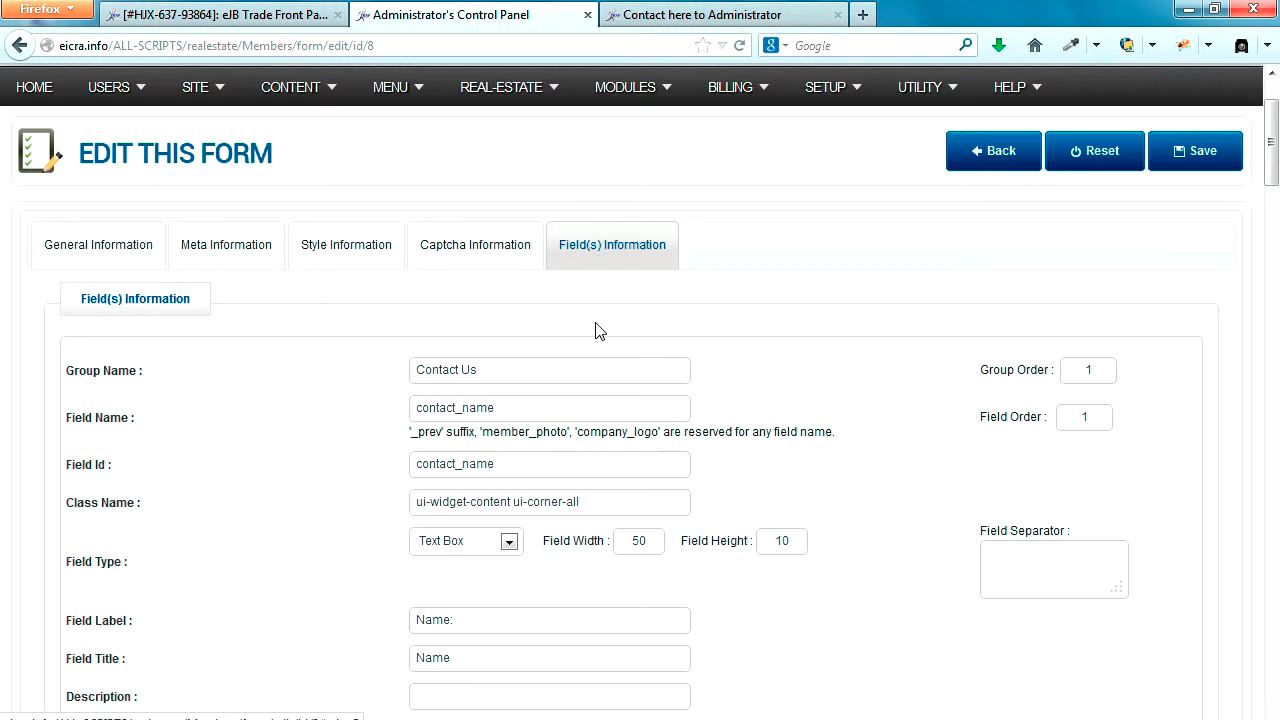
drag(497, 371, 400, 370)
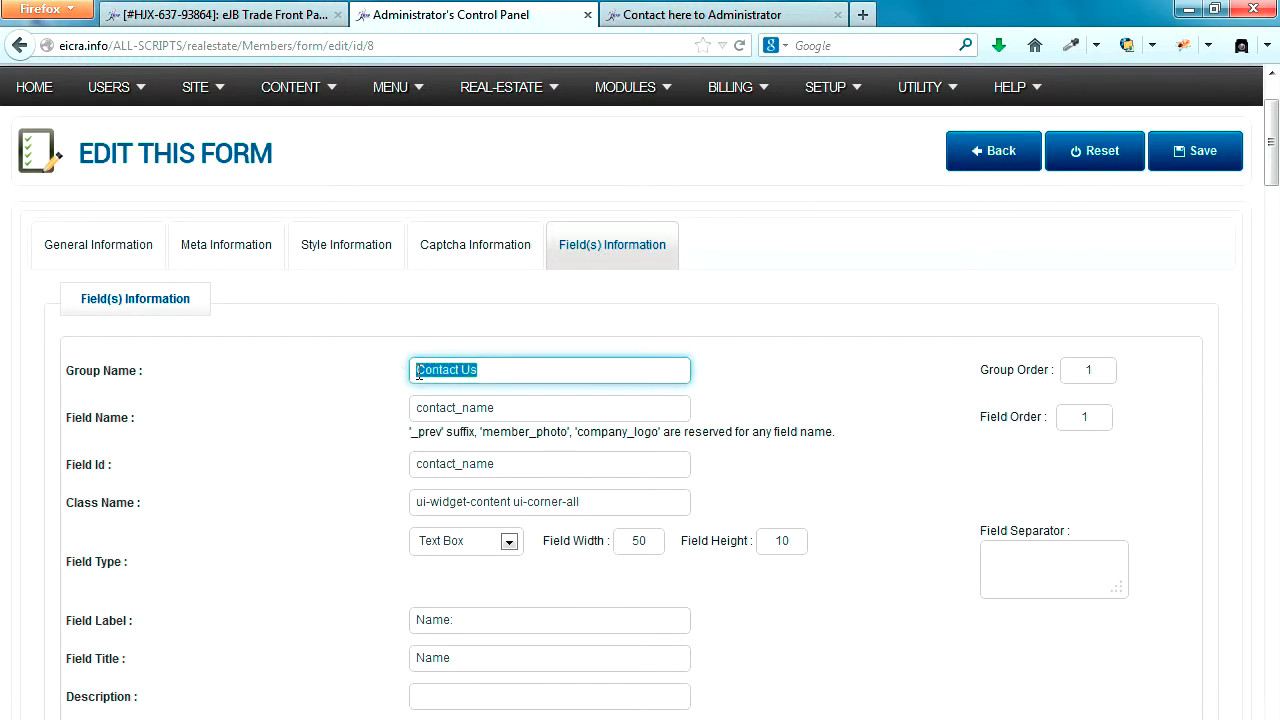
scroll(405, 375, down, 2)
scroll(418, 380, down, 4)
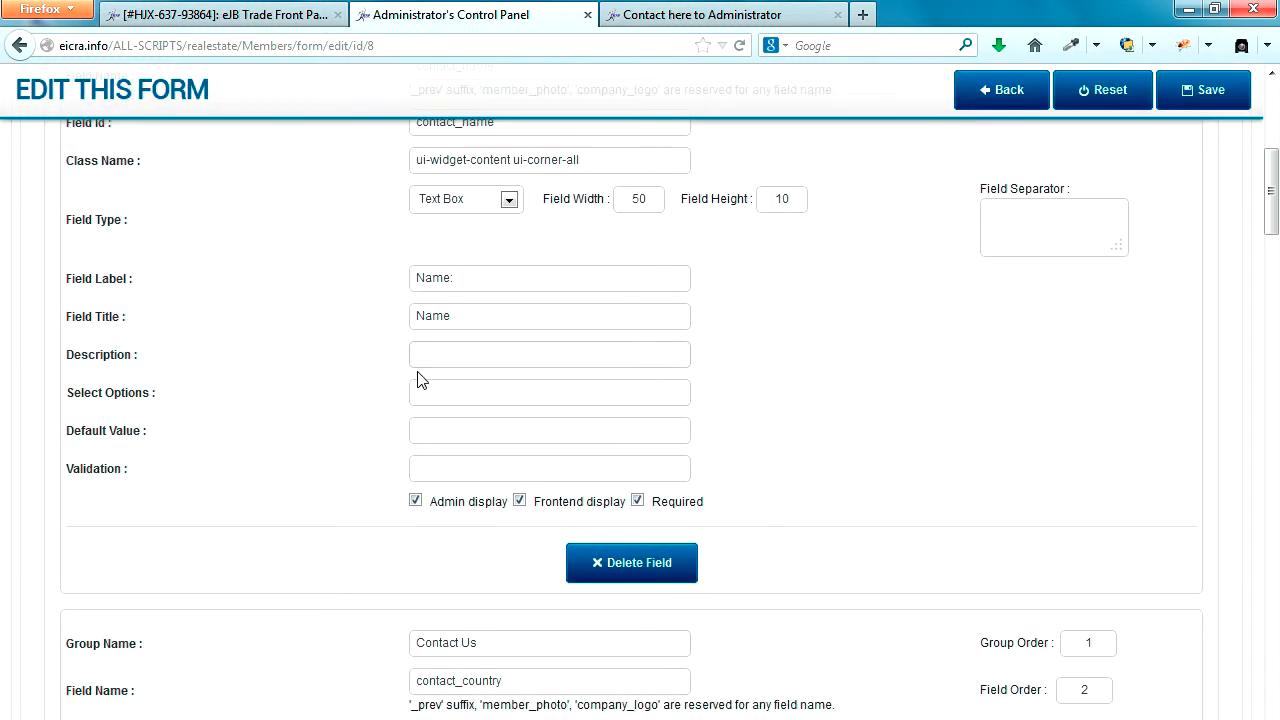
scroll(418, 380, down, 4)
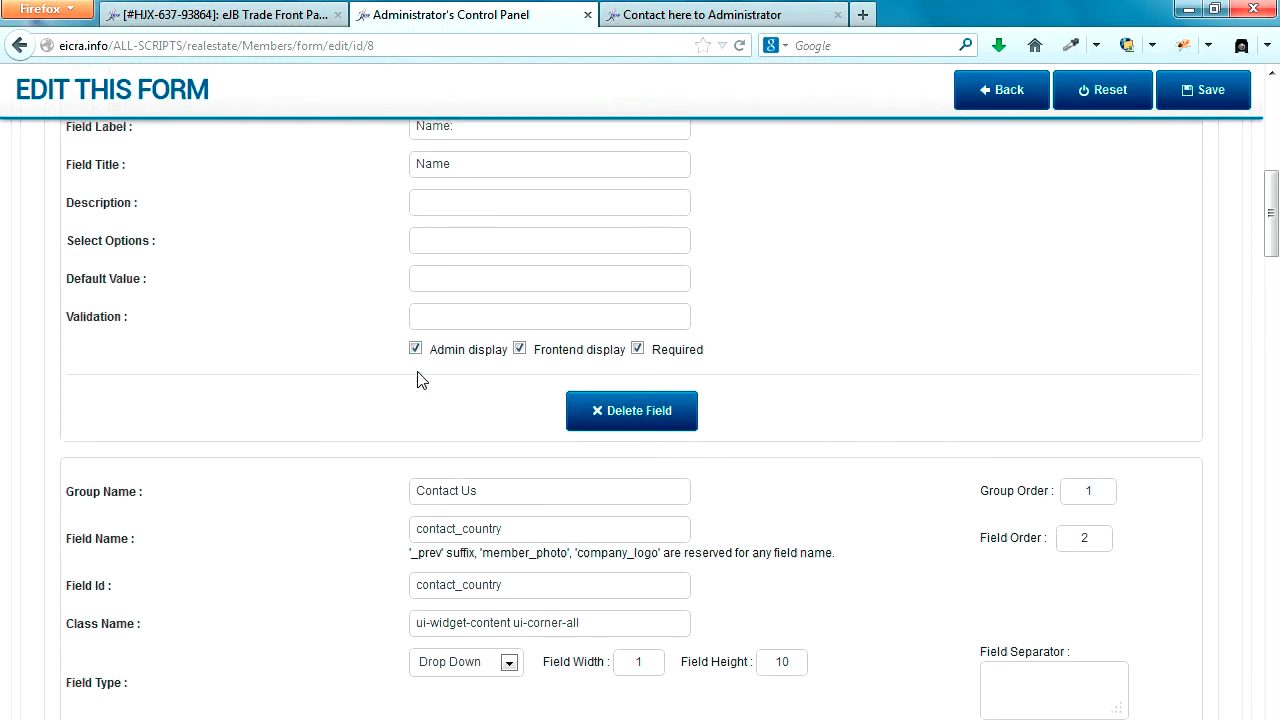
Step: Check which fields appear on the public contact page, from the name down to the message
click(680, 15)
scroll(463, 423, down, 1)
scroll(463, 423, down, 4)
scroll(463, 423, down, 4)
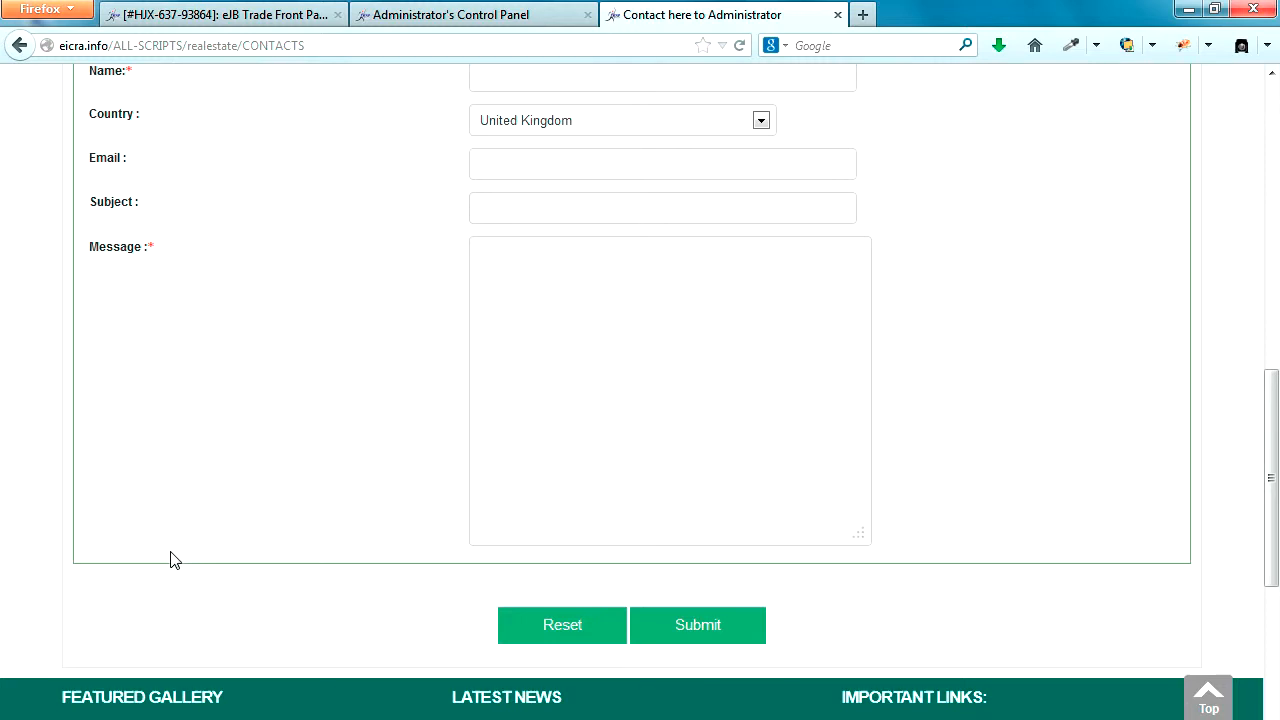
Step: Return to the form editor and review the definitions of the country, email, subject and message fields
click(457, 19)
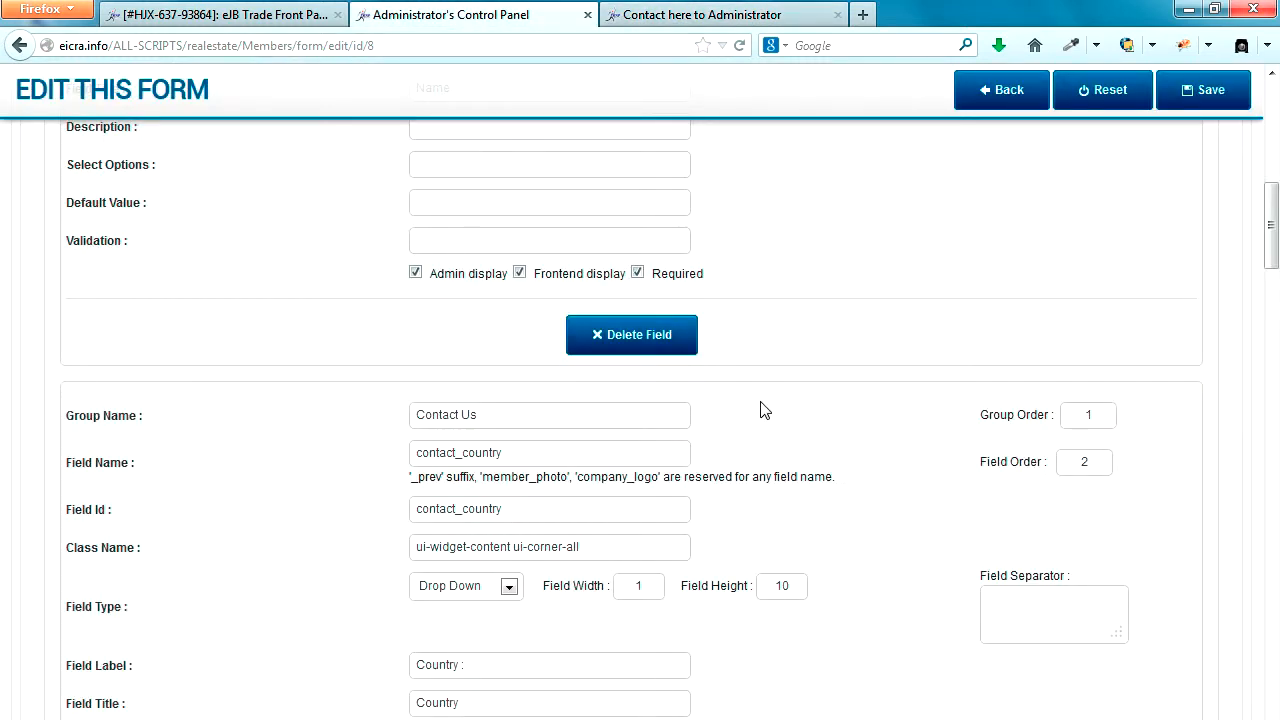
scroll(760, 410, down, 7)
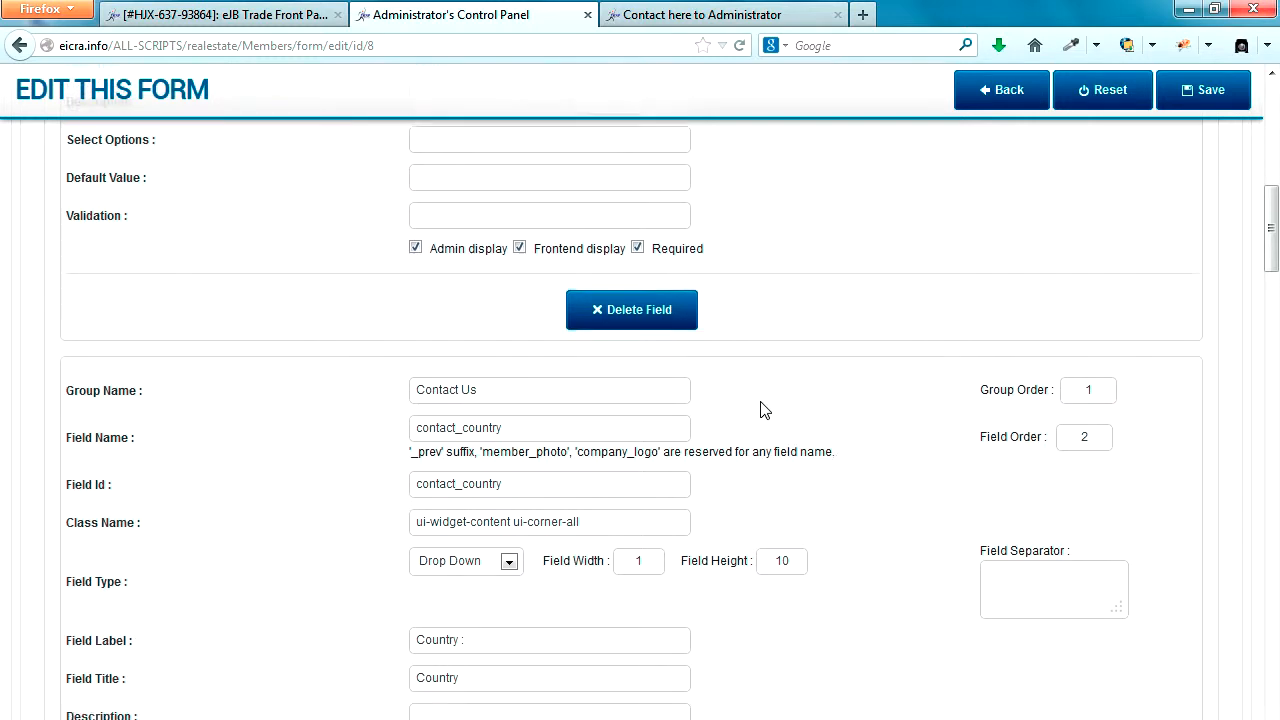
scroll(760, 410, down, 10)
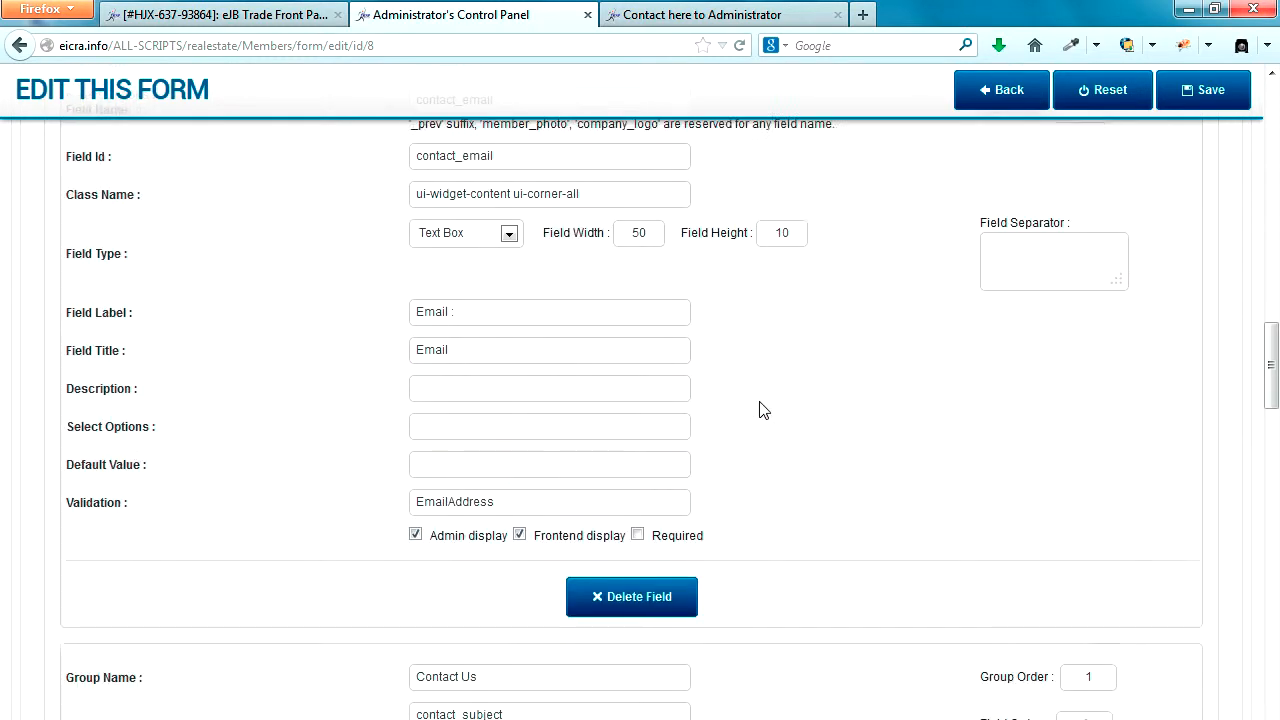
scroll(760, 410, down, 7)
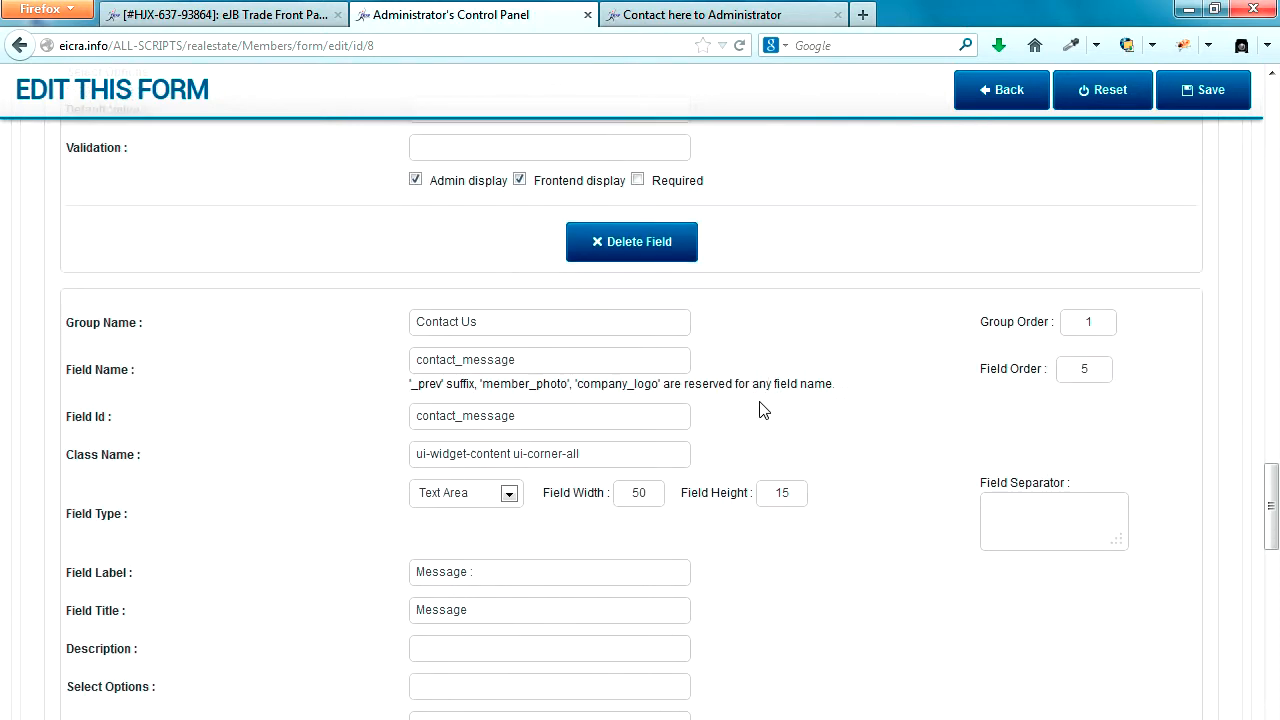
scroll(760, 410, down, 2)
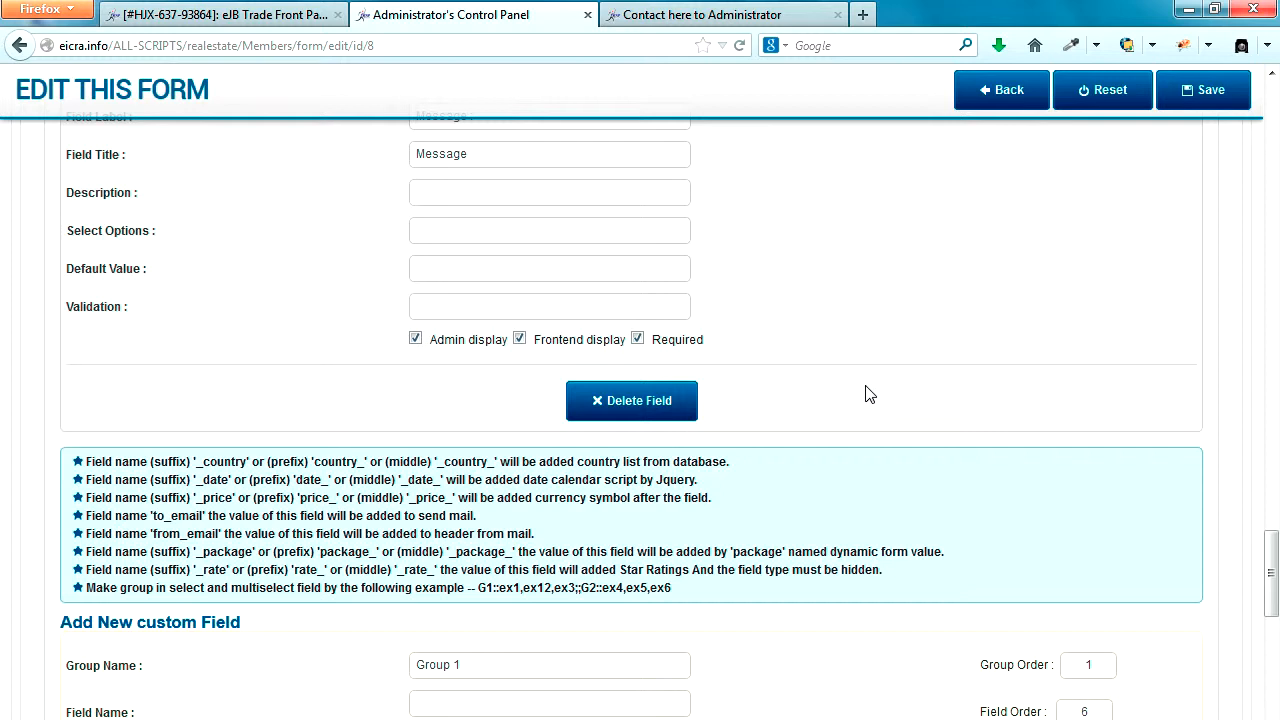
scroll(868, 394, up, 6)
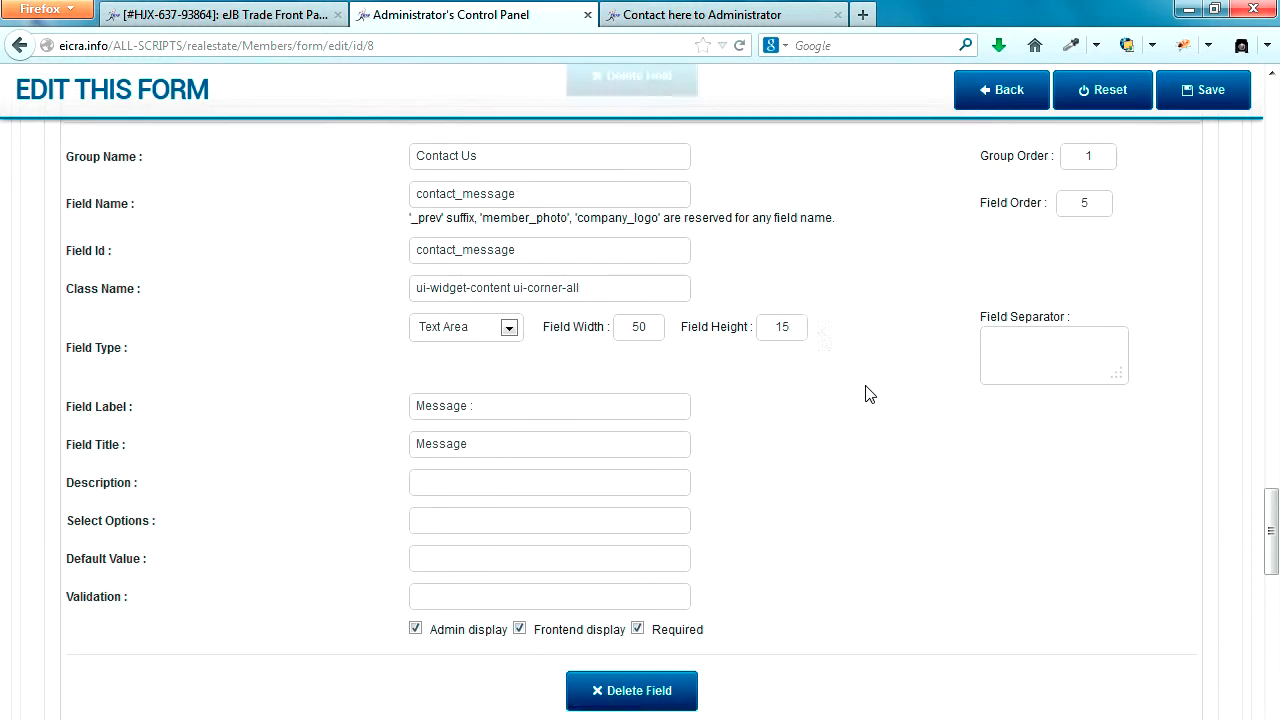
Step: Set the new custom field's group name to Contact Us, matching the group of the contact_message field
drag(506, 208, 355, 209)
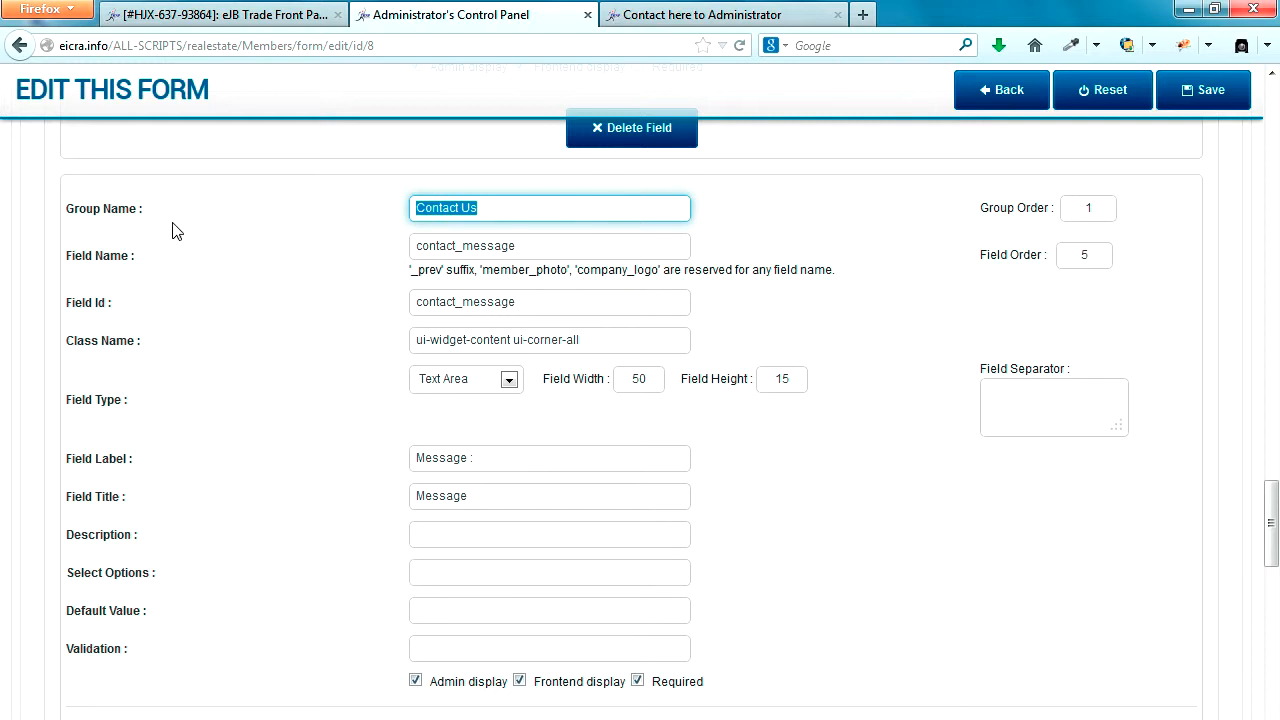
drag(171, 228, 68, 210)
scroll(229, 317, down, 8)
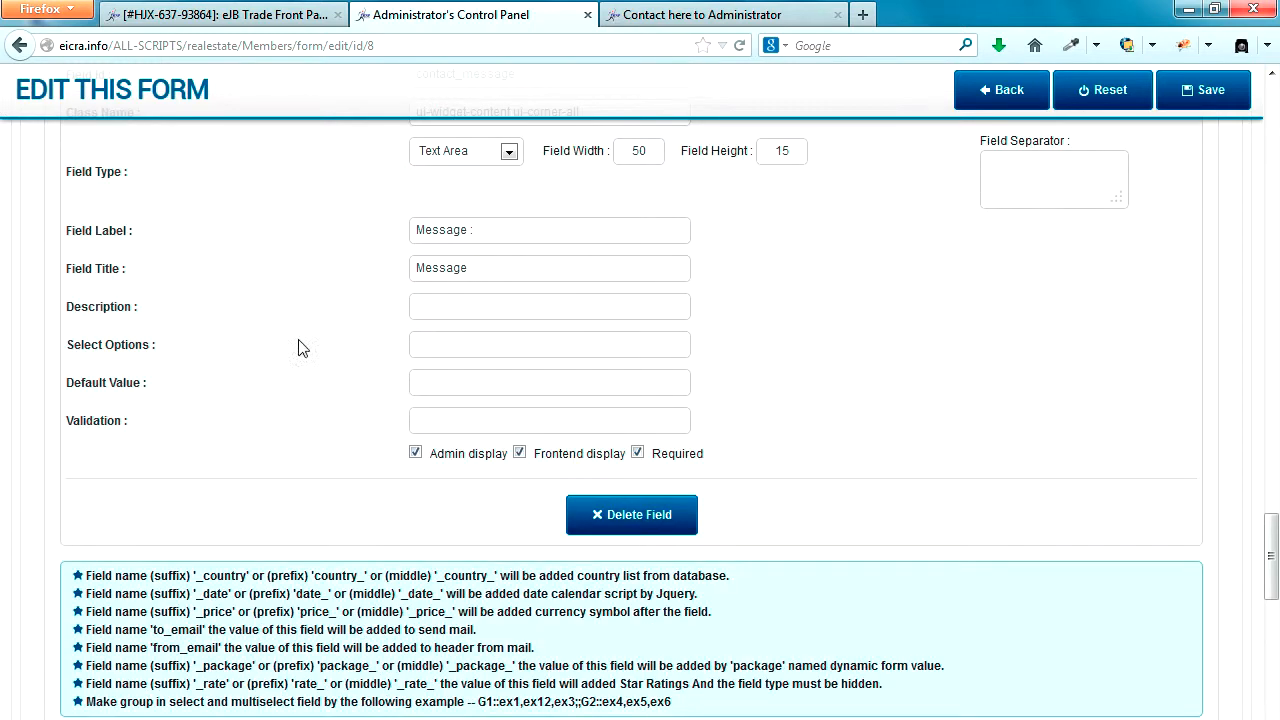
scroll(340, 385, down, 5)
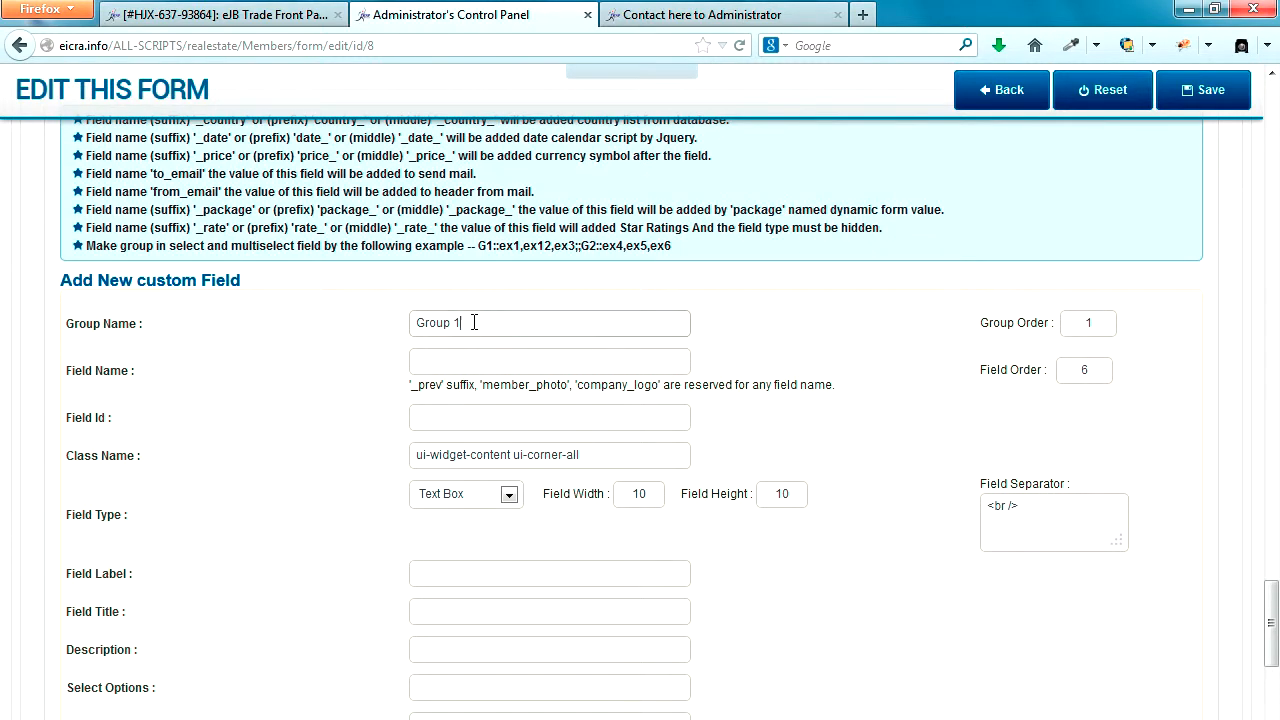
drag(478, 323, 360, 328)
text(Contact Us)
Step: Set both the field name and the field ID of the new custom field to upload_file
click(444, 360)
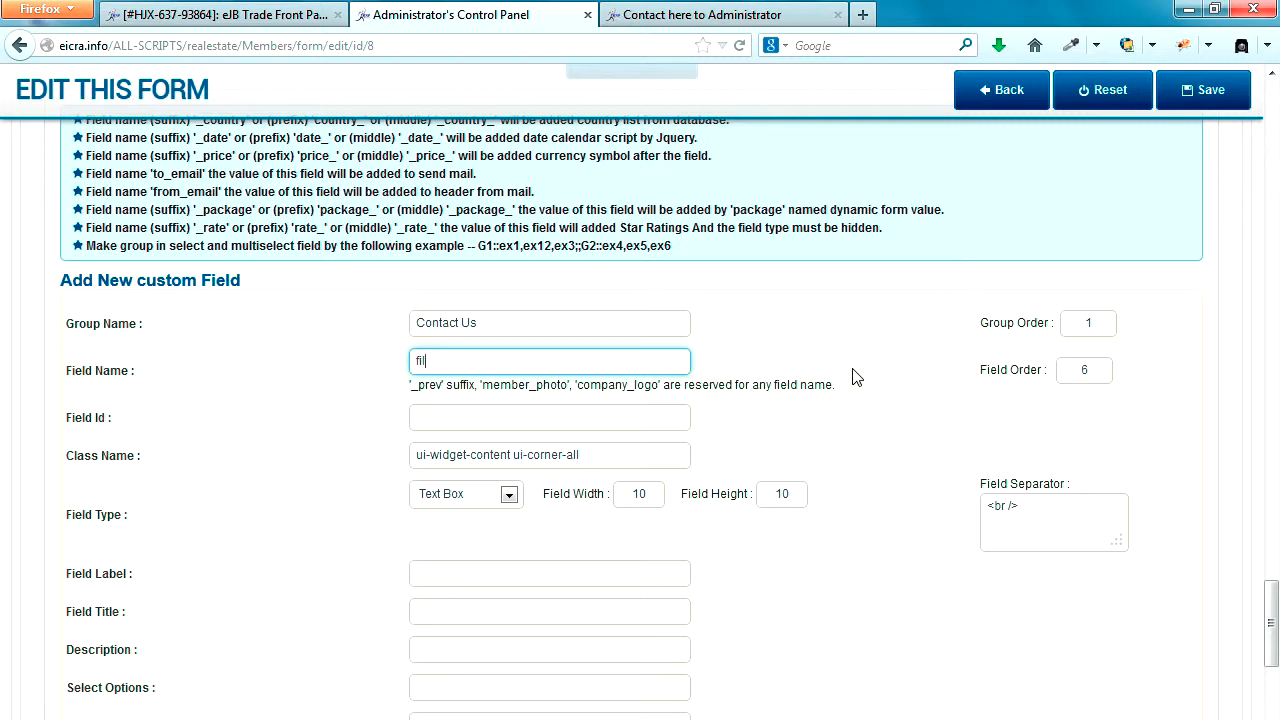
key(ctrl+a)
click(458, 419)
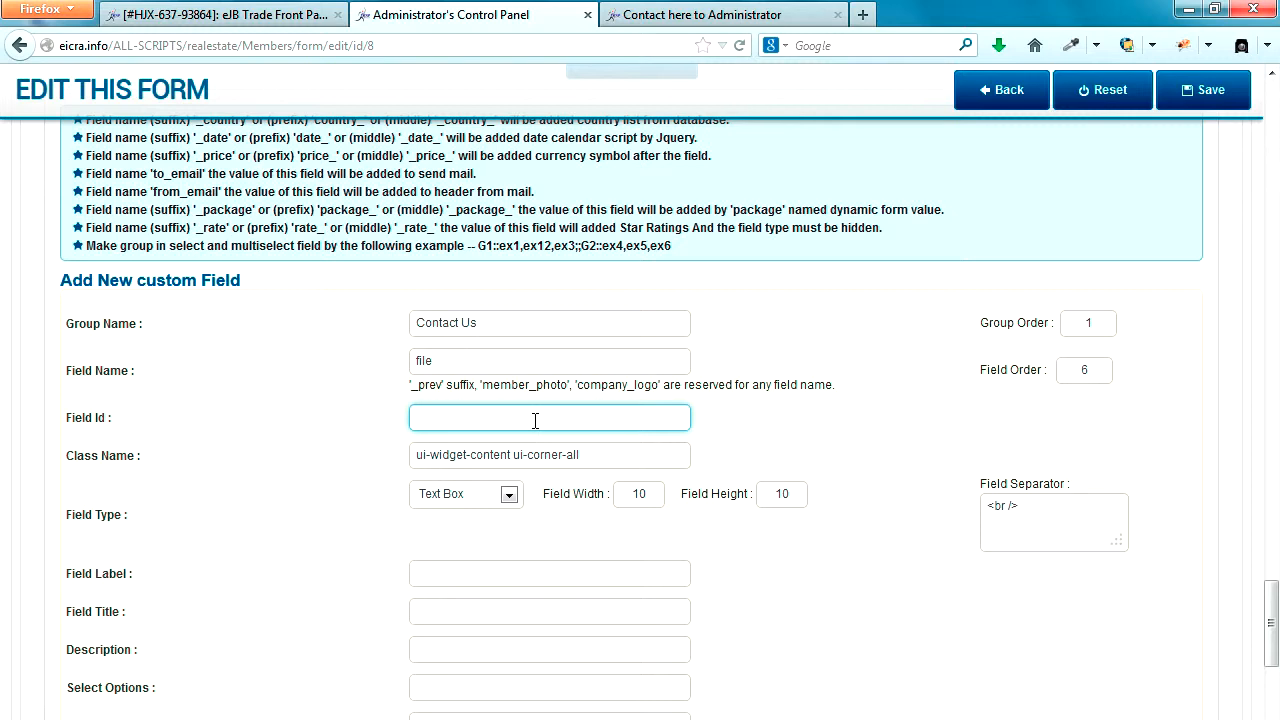
click(454, 361)
key(ctrl+a)
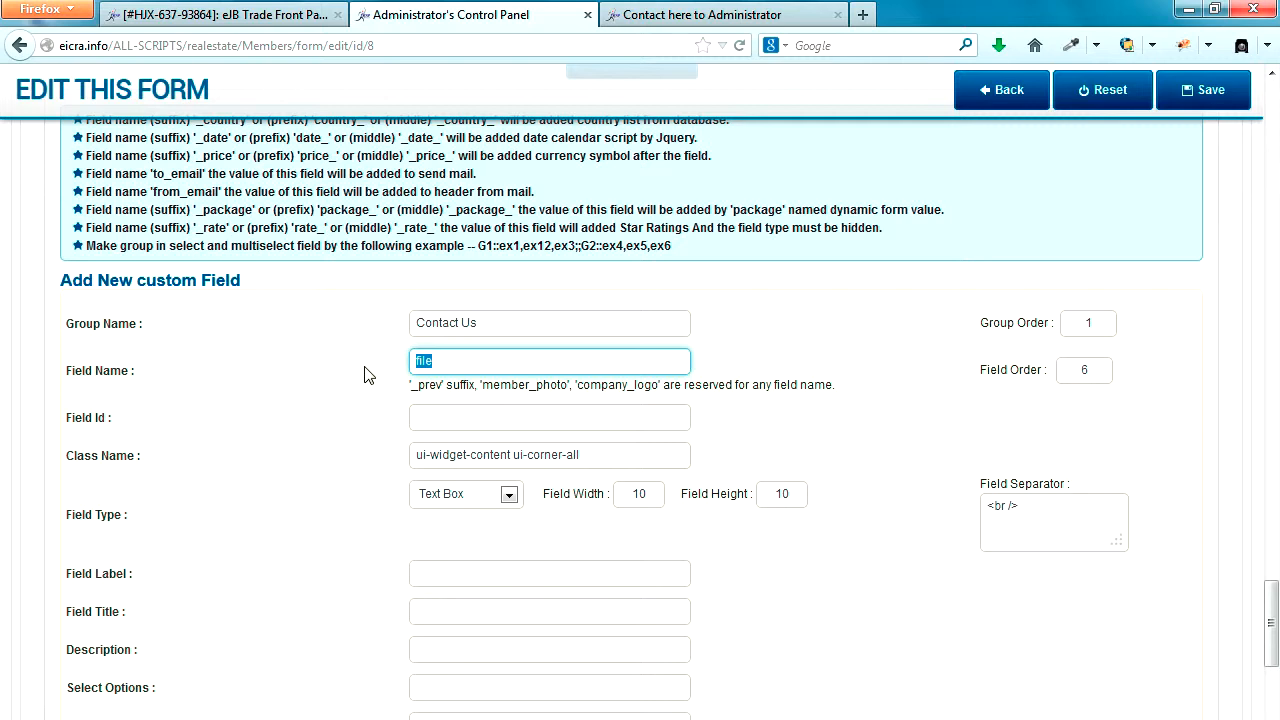
text(upload_)
key(ctrl+a)
key(ctrl+c)
click(454, 420)
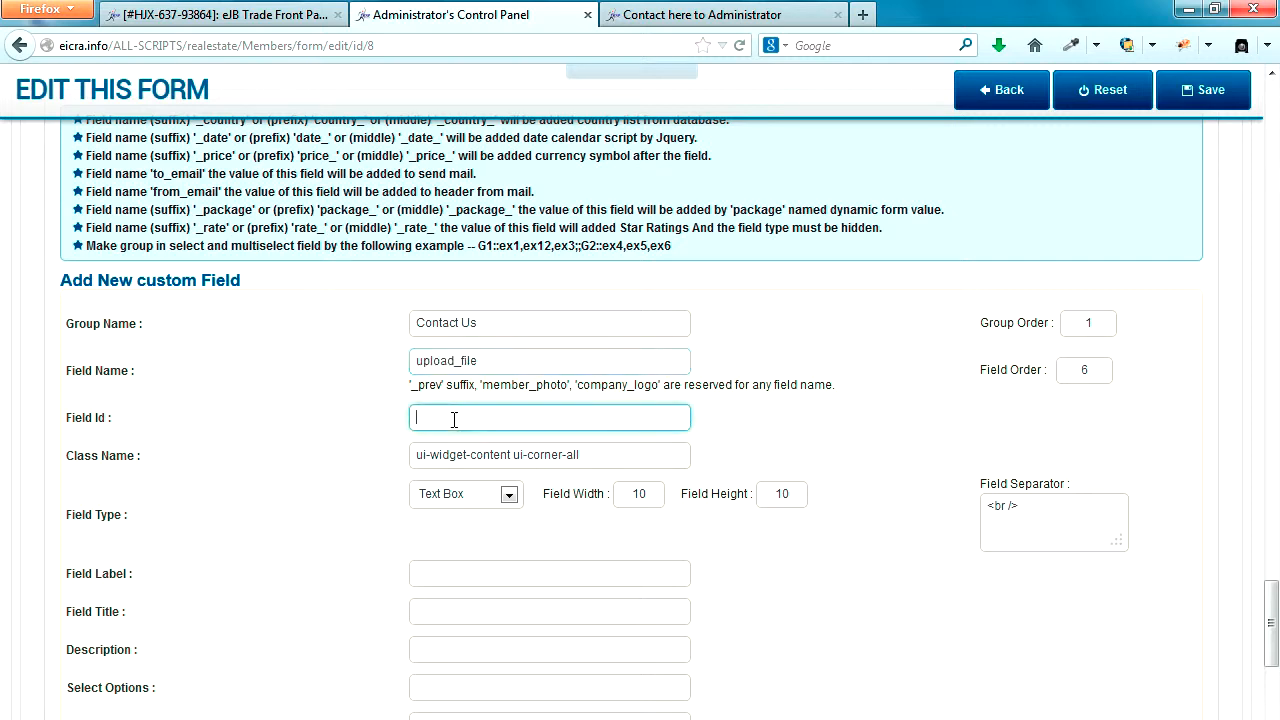
key(ctrl+v)
Step: Compare the new custom field's class name with the contact_message field's class name
scroll(615, 416, up, 10)
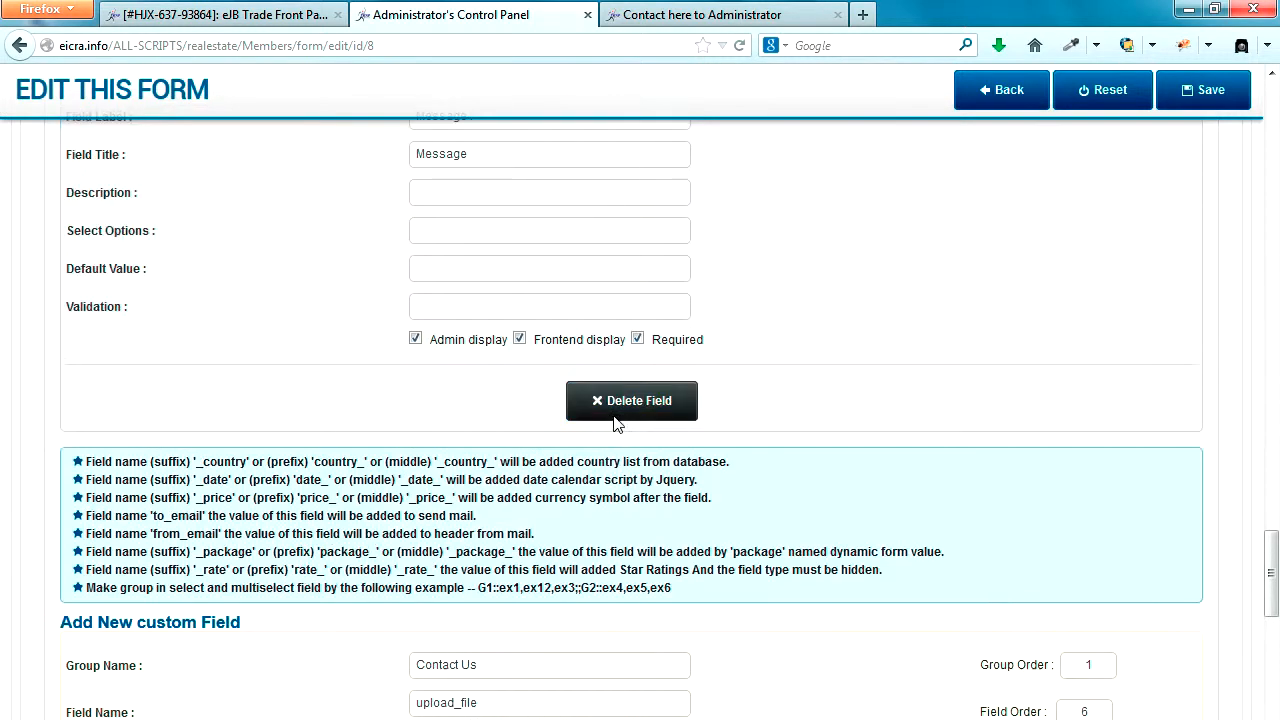
click(605, 453)
drag(605, 453, 374, 452)
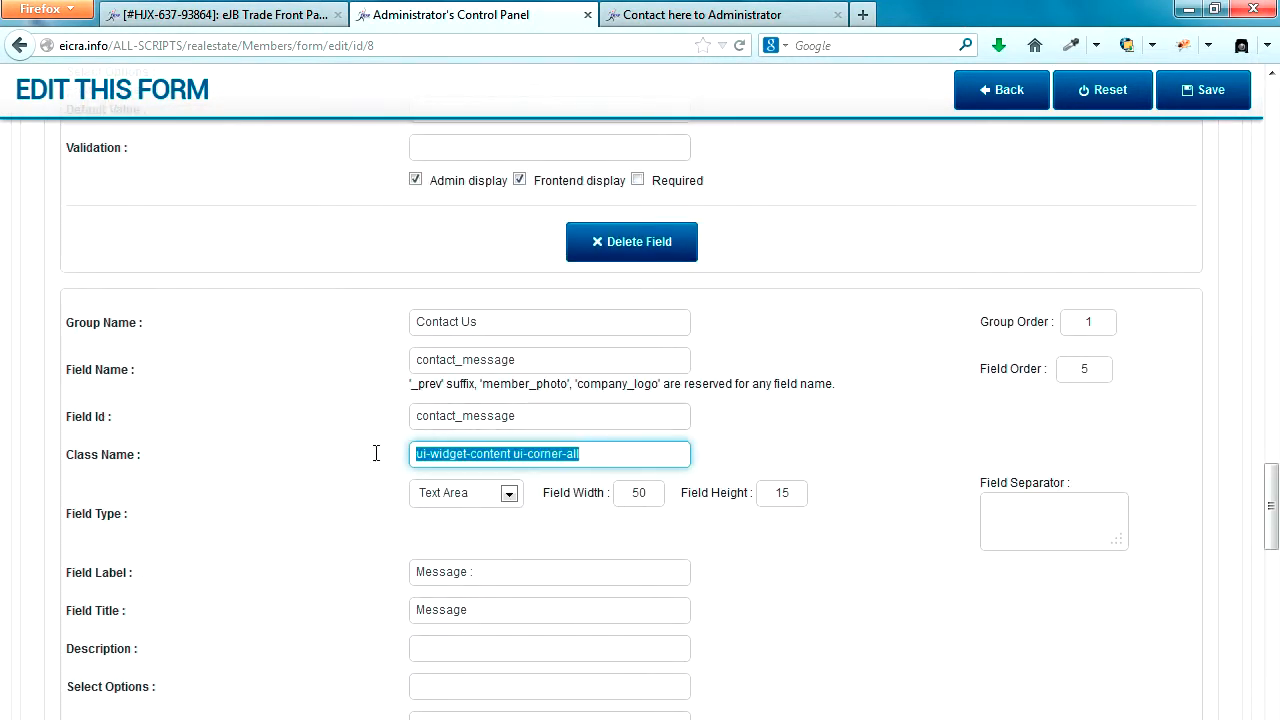
scroll(542, 450, down, 5)
scroll(542, 452, down, 10)
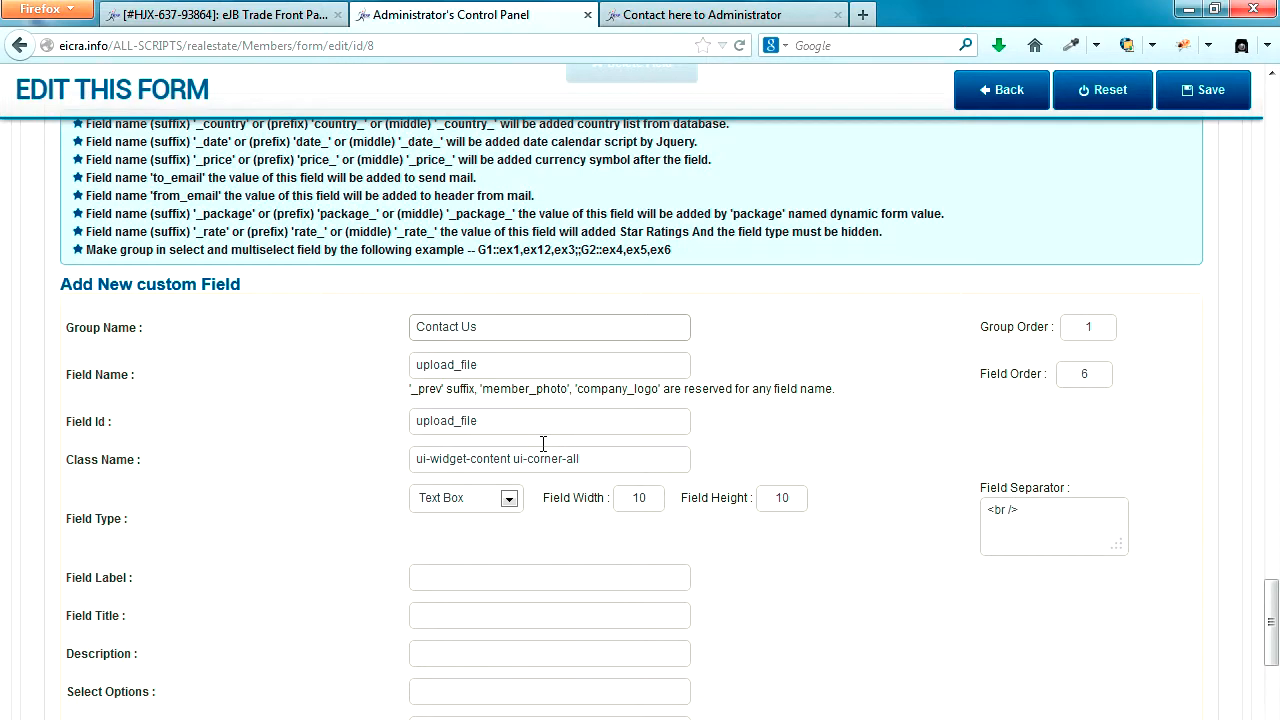
scroll(468, 356, up, 4)
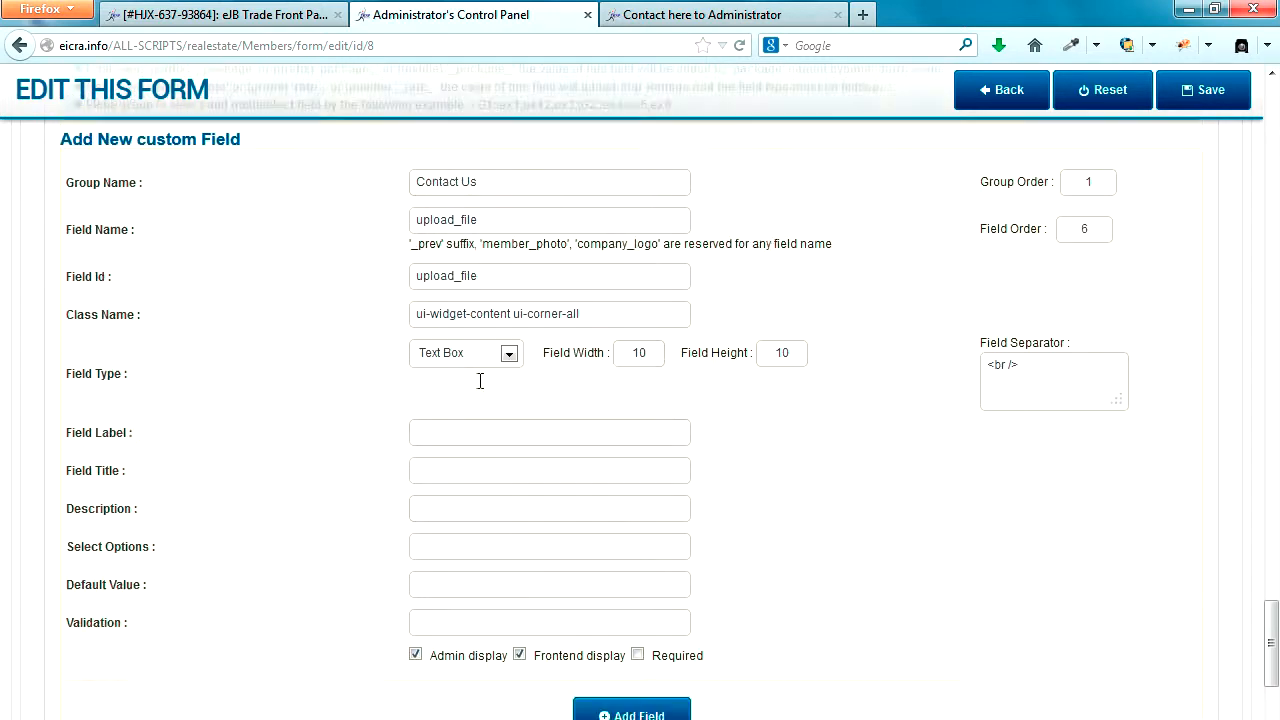
click(596, 455)
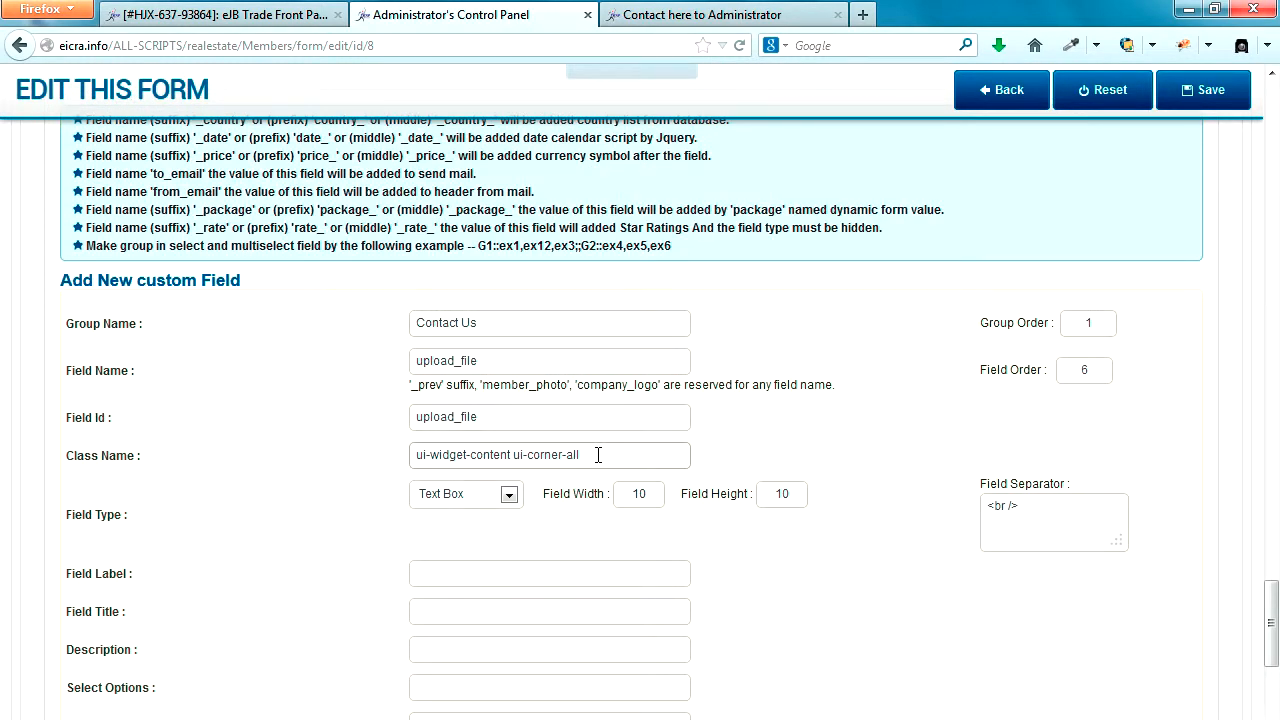
drag(598, 455, 418, 455)
scroll(506, 451, down, 4)
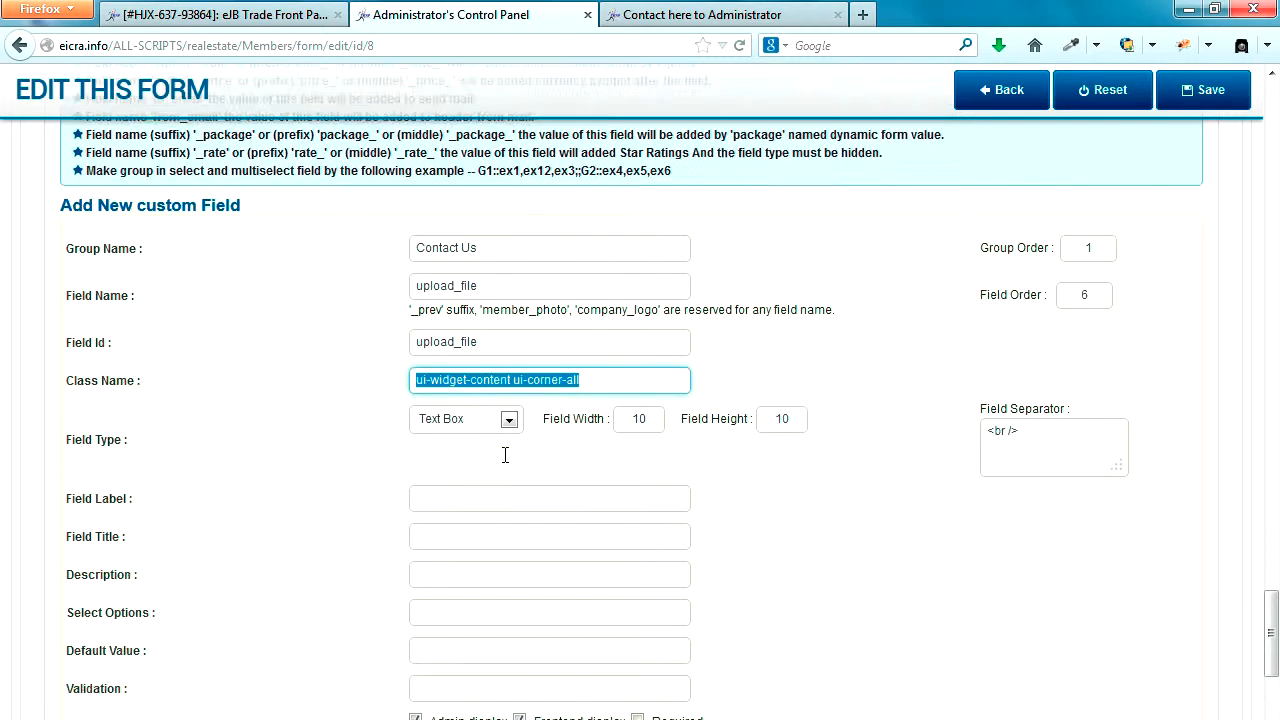
Step: Set the new field's type to File Attach and its label to "Upload Photo :"
click(509, 266)
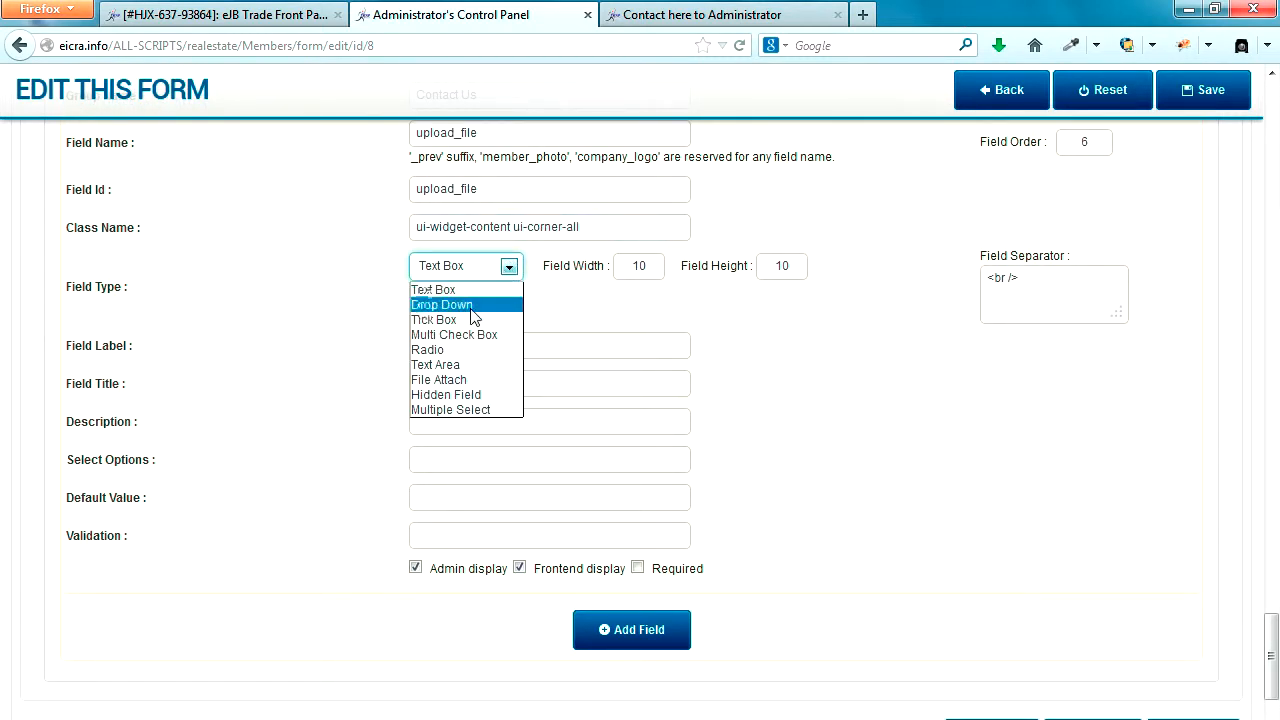
click(472, 380)
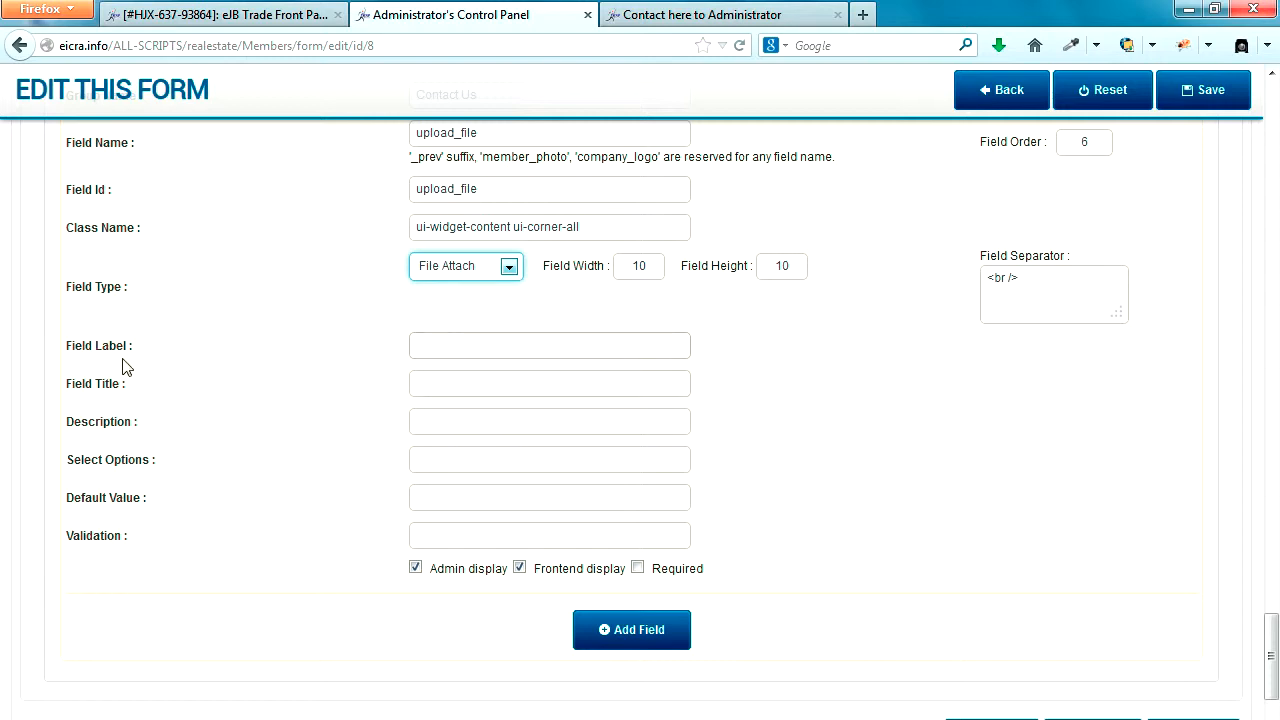
click(443, 346)
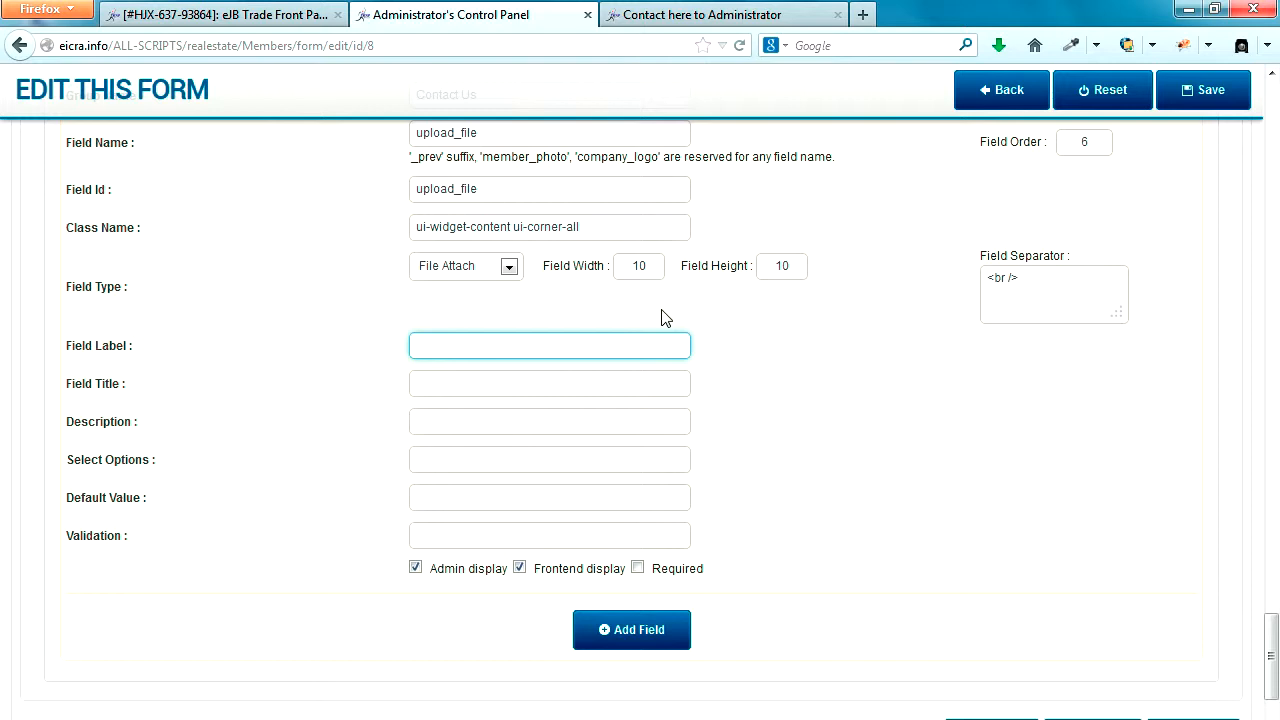
text(Uploa)
key(shift+Right)
key(shift+Right)
key(shift+Right)
key(shift+Right)
key(shift+Right)
key(shift+Right)
key(shift+Right)
key(shift+Right)
key(shift+Right)
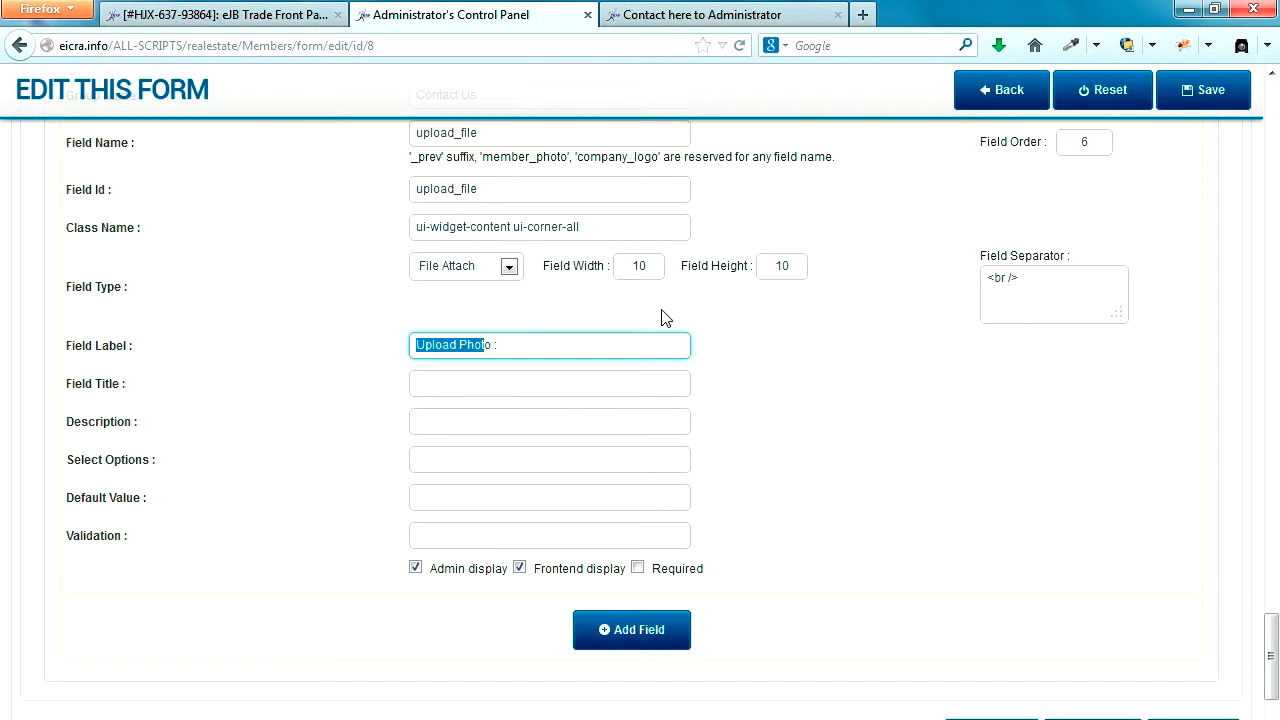
Step: Enter "Upload Photo" as both the title and the description of the new field
key(Tab)
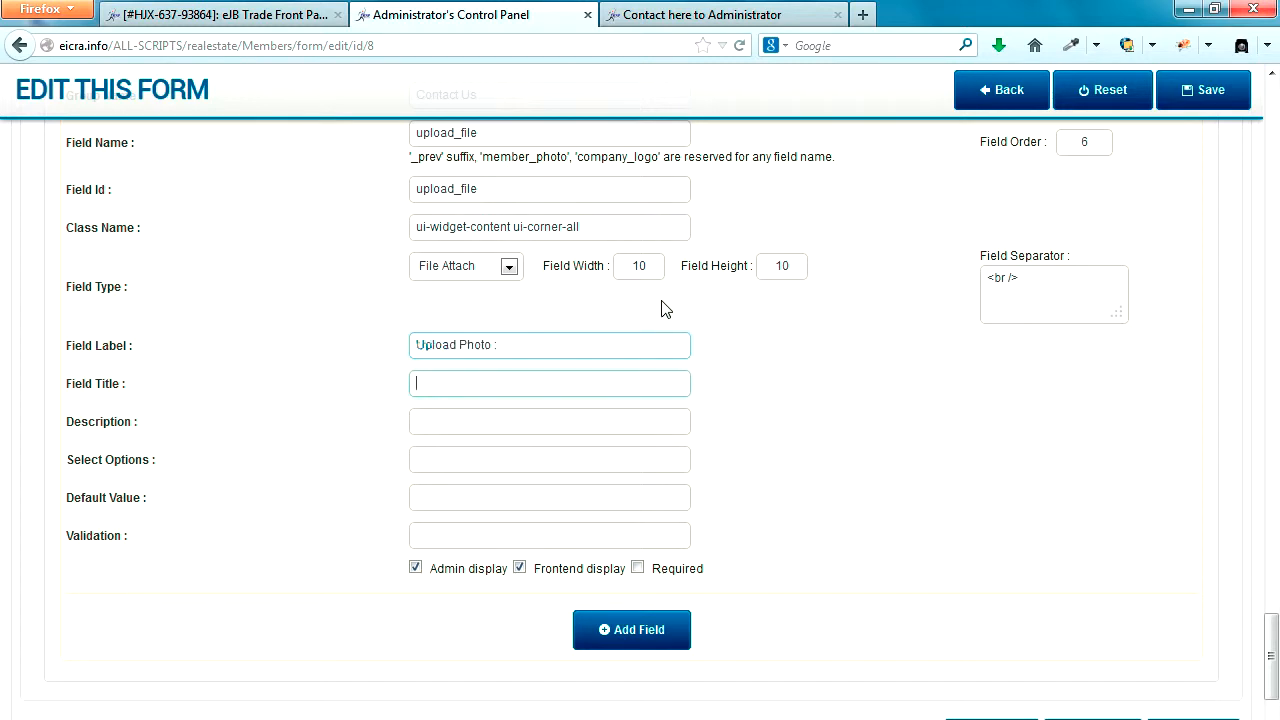
text(Upload Photo)
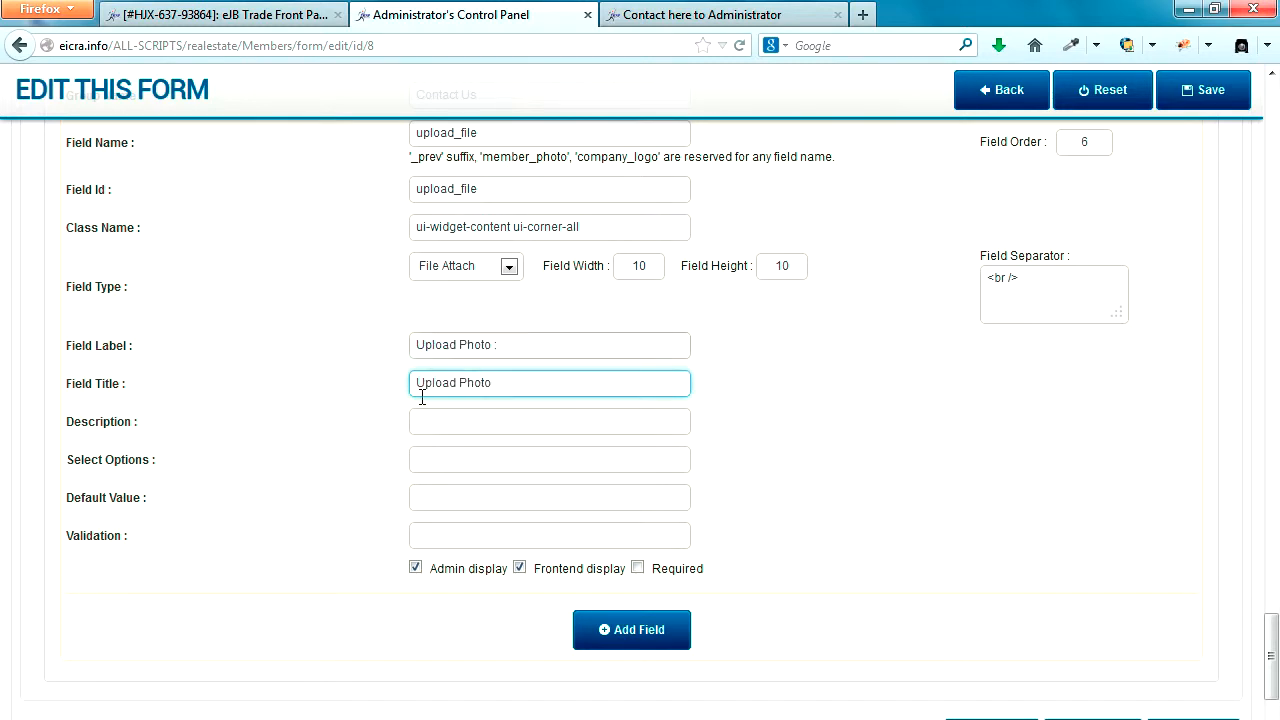
click(460, 416)
text(Upload Photo)
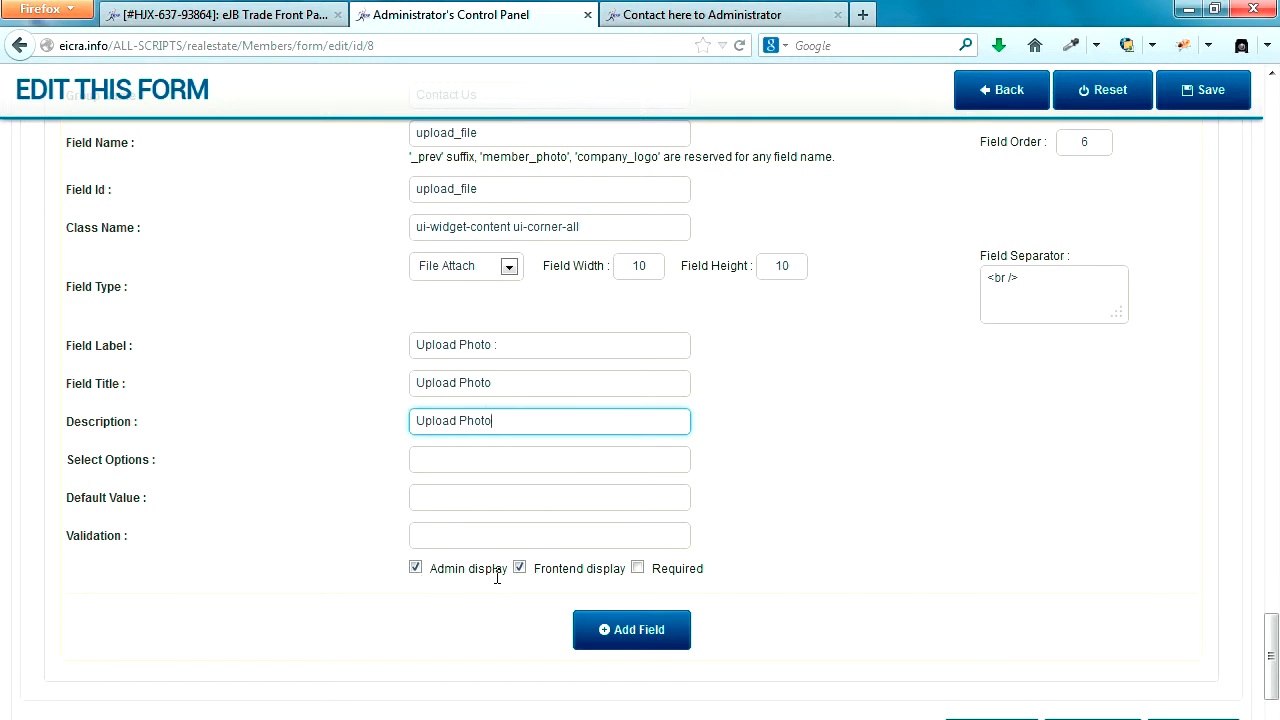
Step: Add the Upload Photo field to the form as a required field and save the Contact Us form
click(637, 568)
click(638, 569)
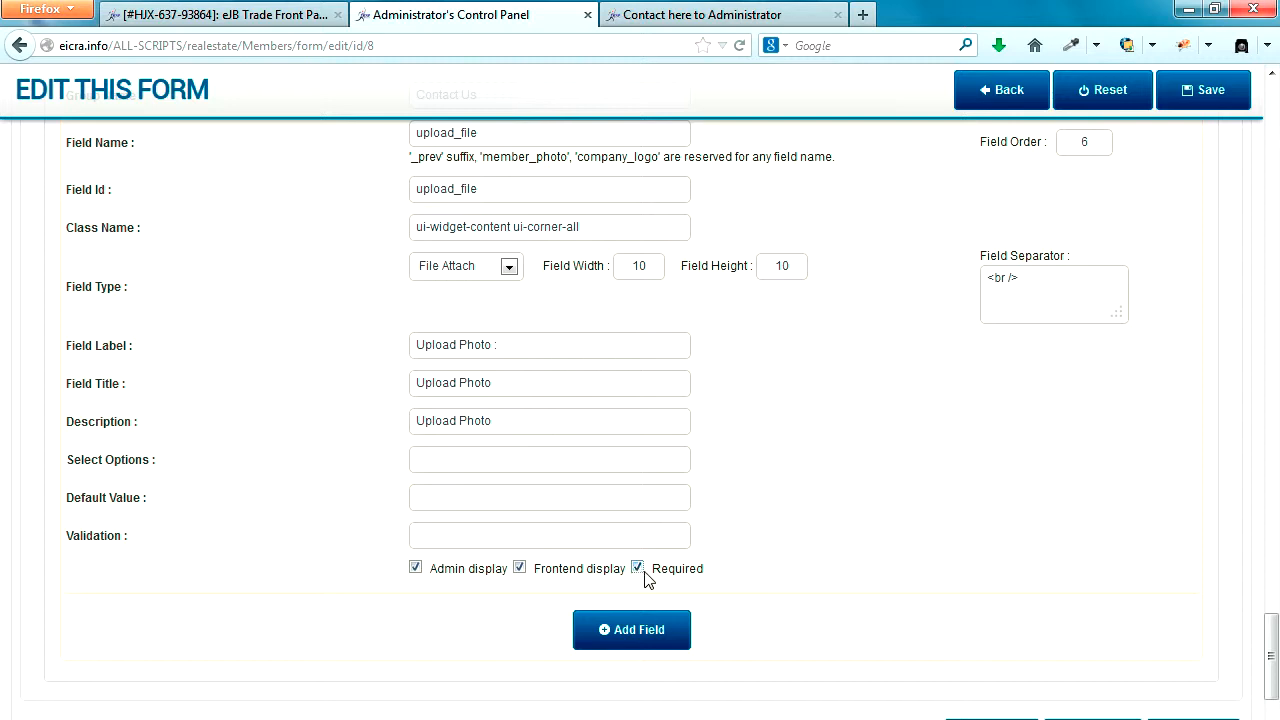
click(638, 630)
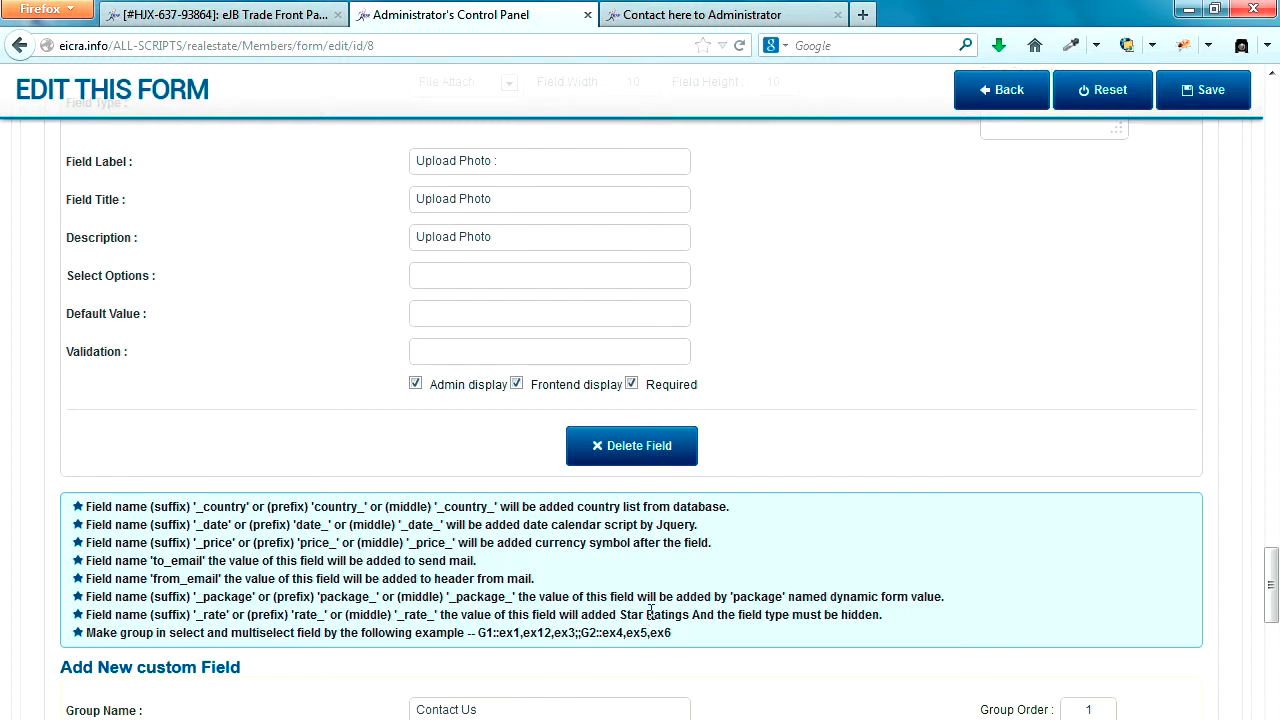
click(1192, 90)
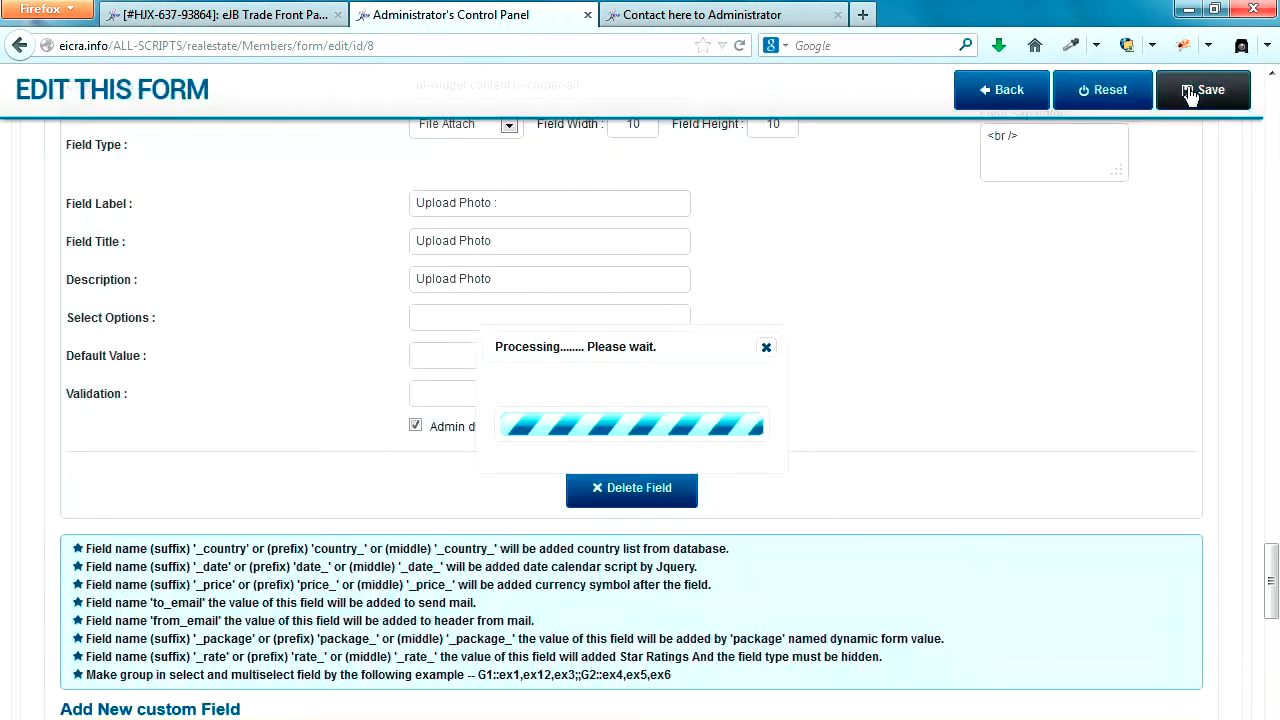
Step: Reload the public contact page and check the Upload Photo field in the form
click(678, 16)
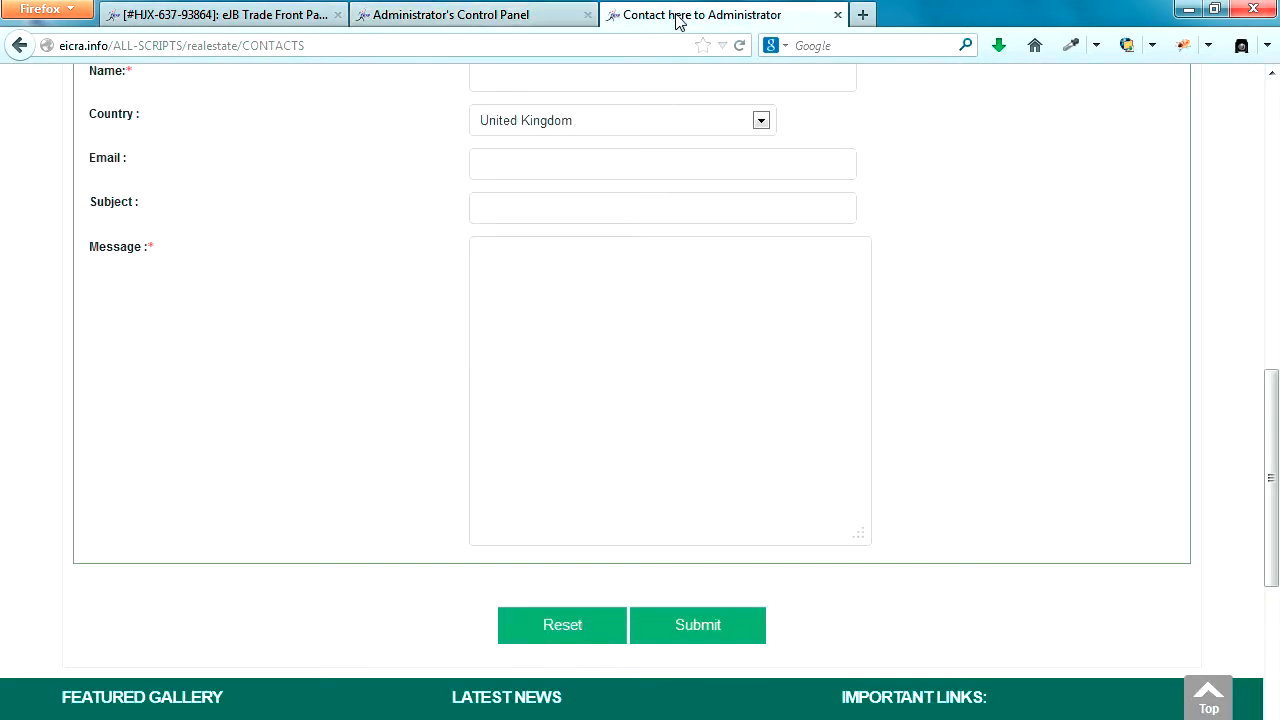
click(740, 45)
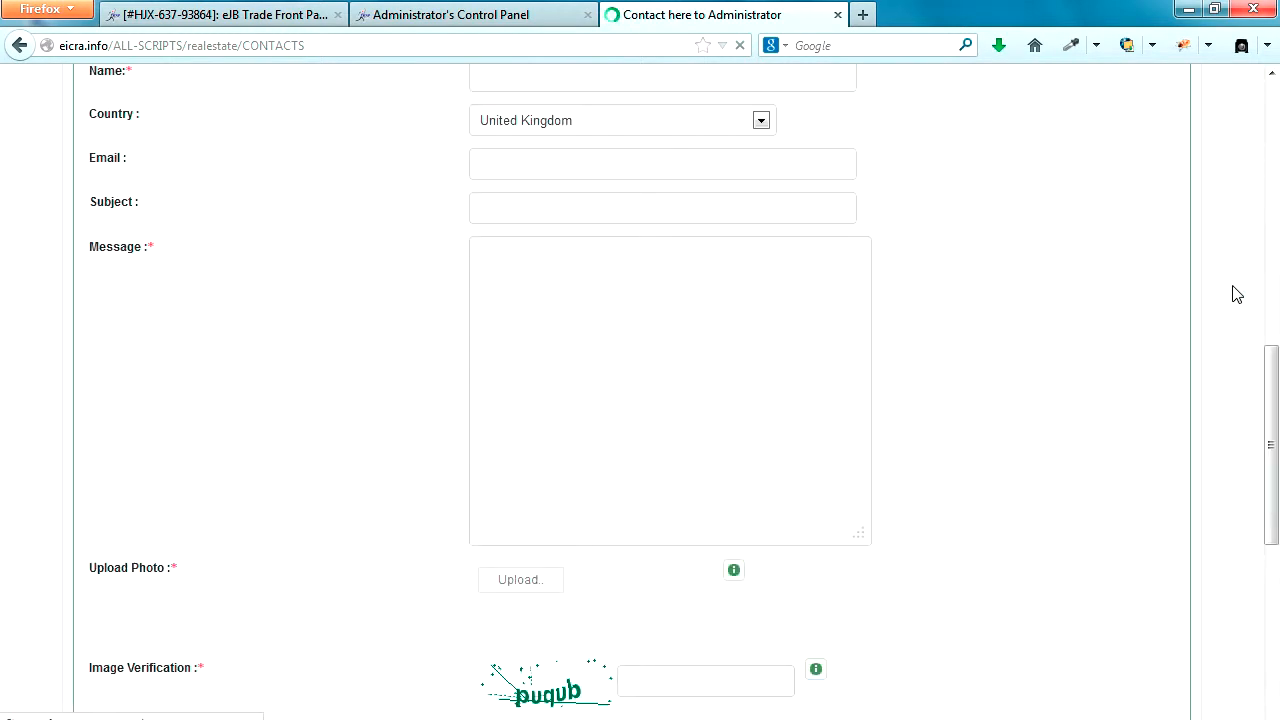
scroll(1237, 294, down, 4)
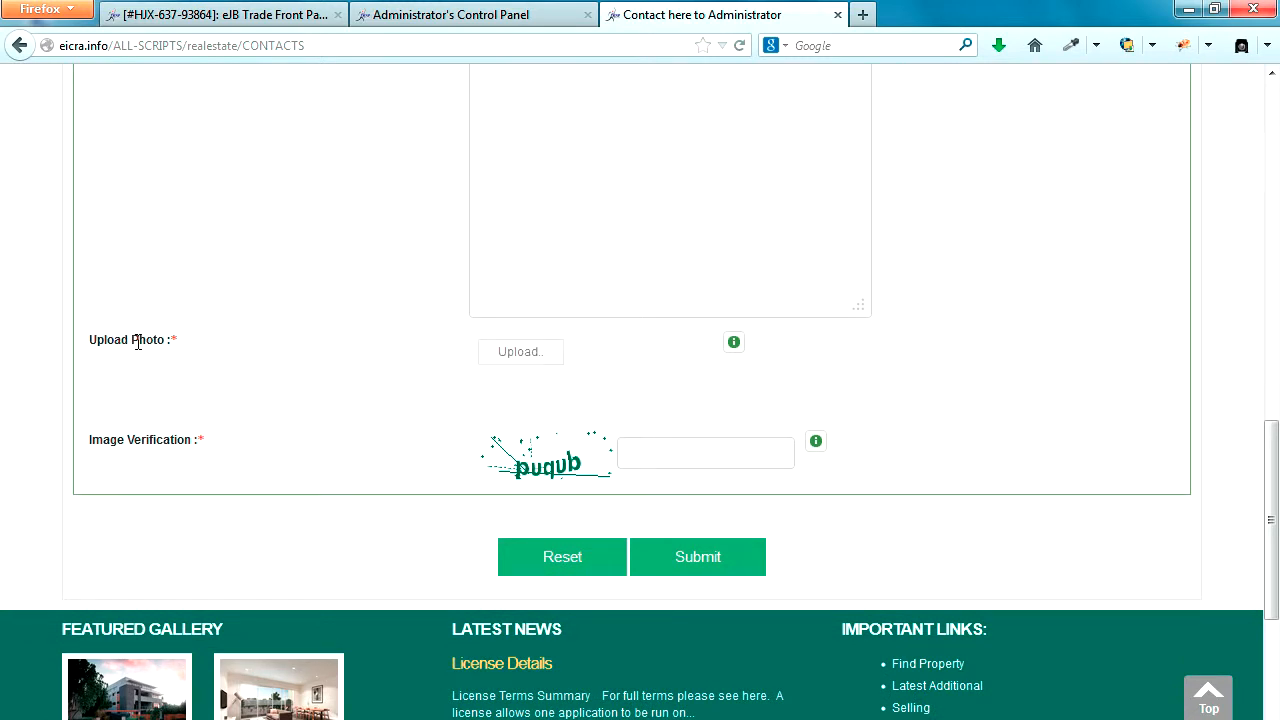
drag(100, 340, 178, 341)
Step: Test the Upload Photo field by uploading member.jpg from the desktop, and remove the uploaded file
click(530, 352)
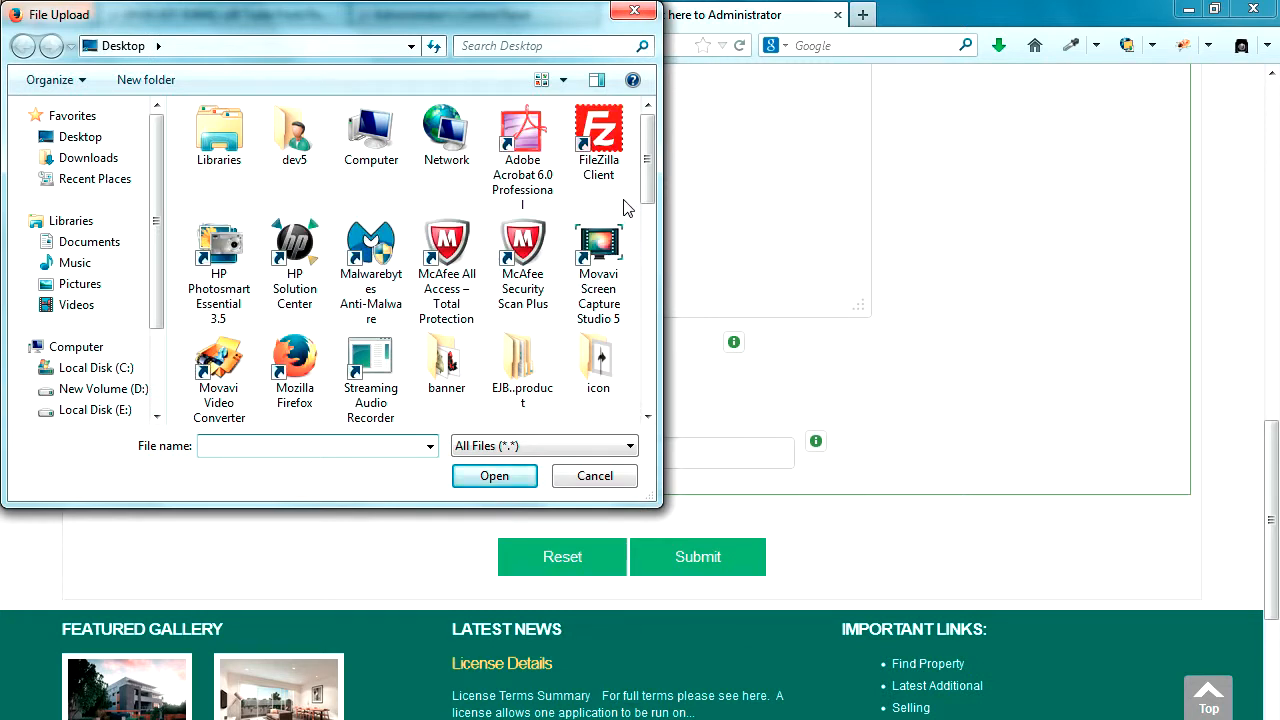
drag(649, 160, 650, 322)
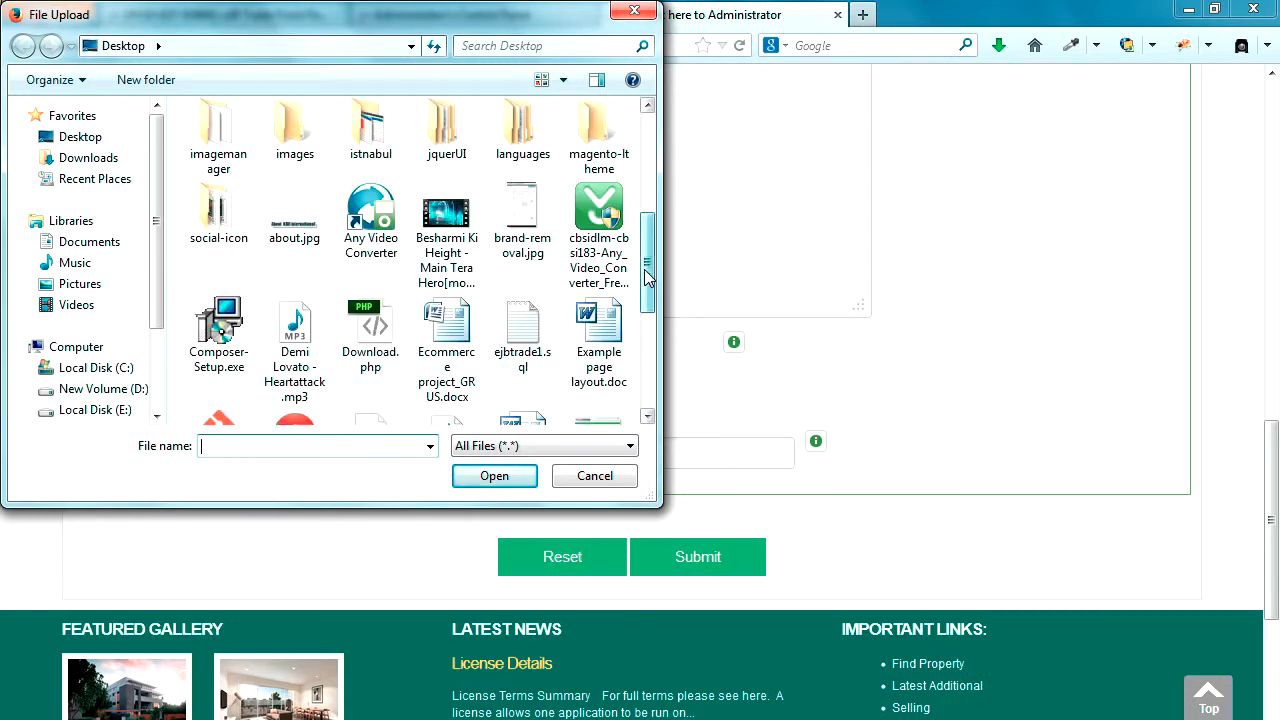
drag(647, 264, 645, 385)
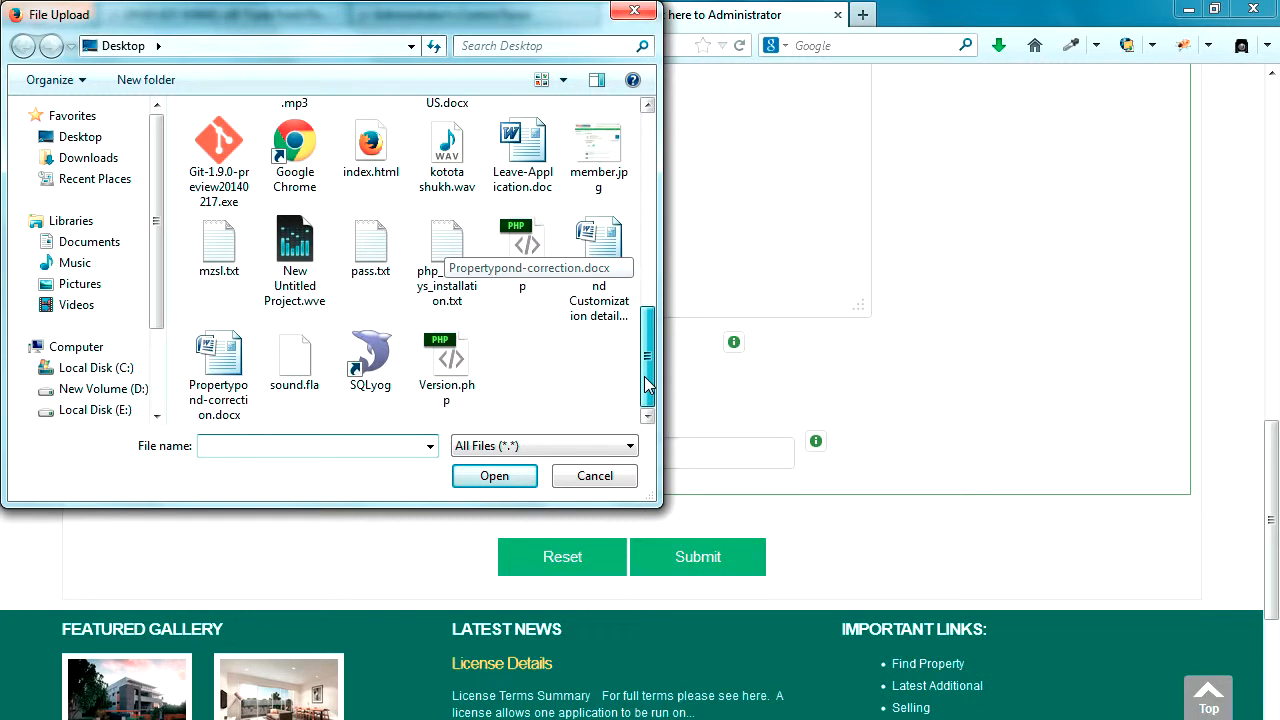
click(599, 152)
click(494, 476)
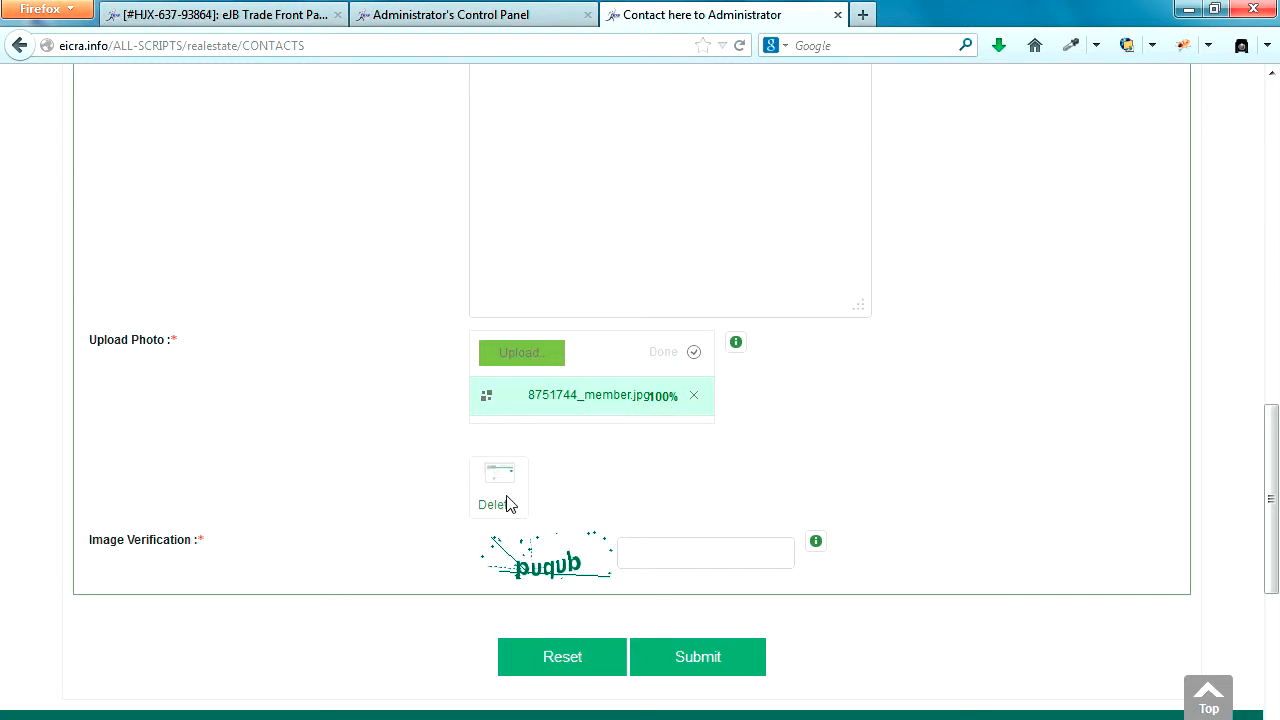
mouse_move(508, 487)
click(695, 402)
Step: Review the public contact page from the contact details and map to the photo upload and image verification fields
scroll(968, 466, up, 10)
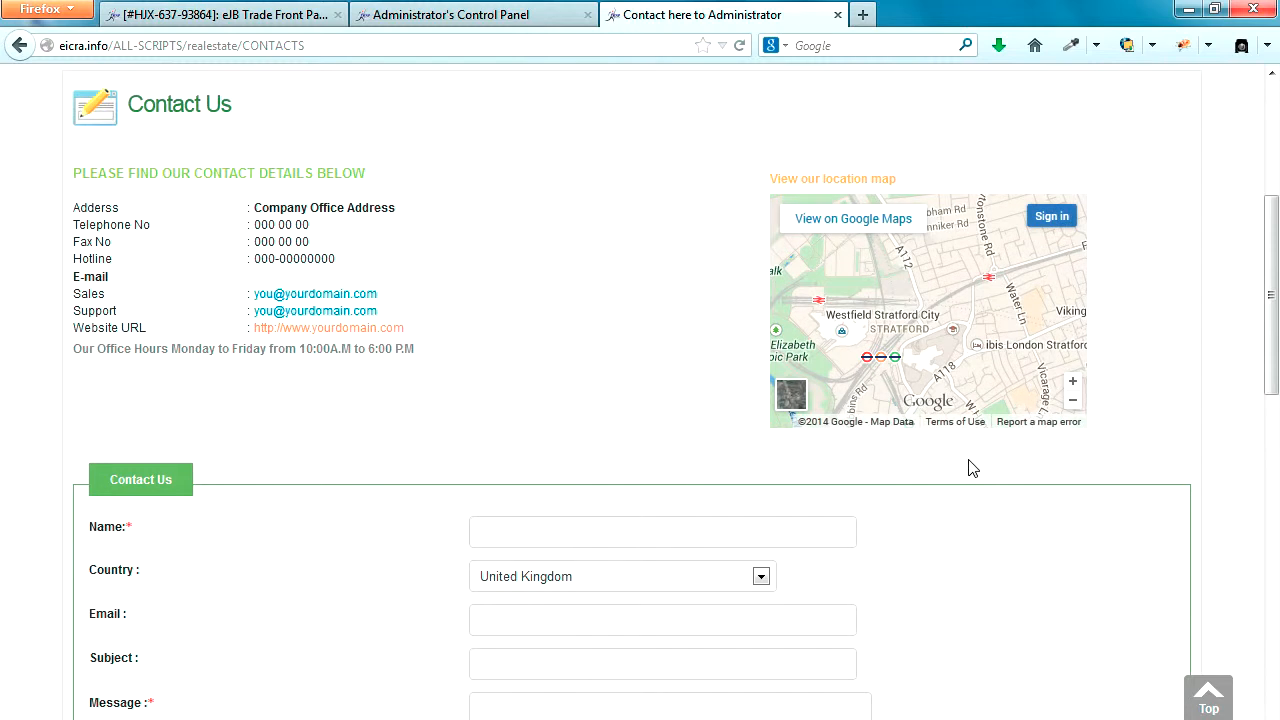
scroll(968, 466, up, 2)
scroll(1143, 437, down, 8)
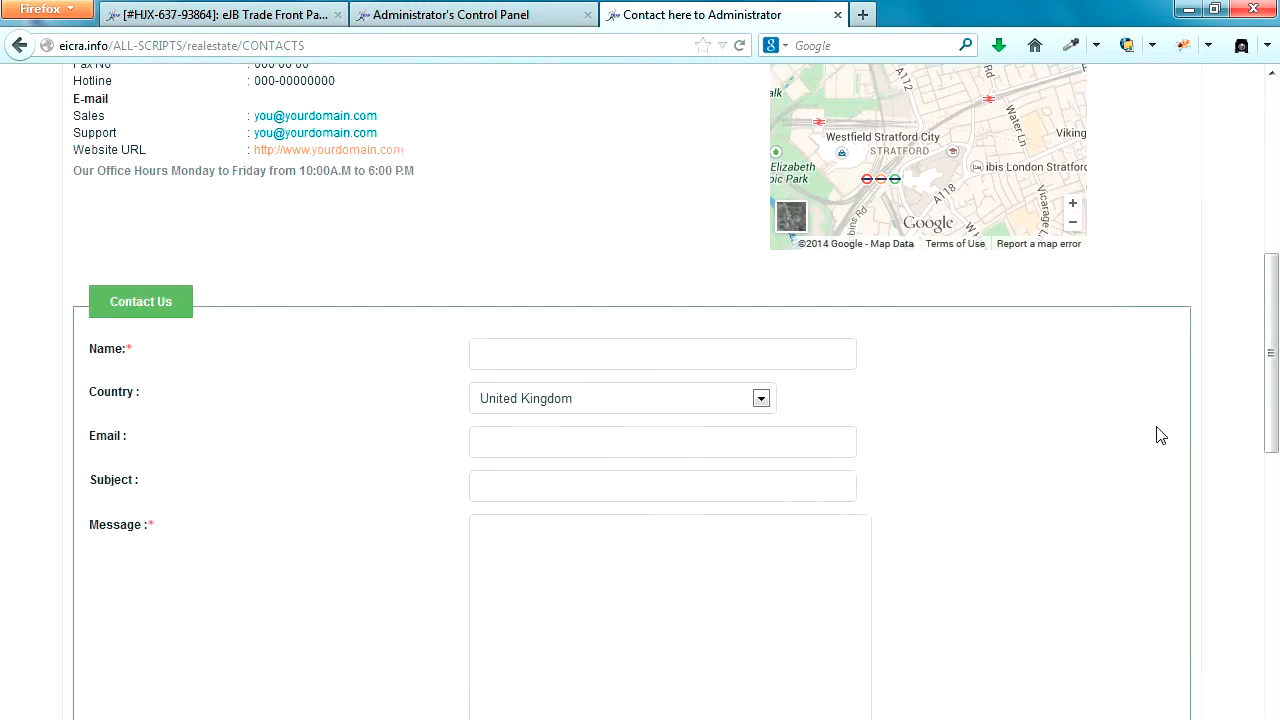
scroll(1160, 435, down, 2)
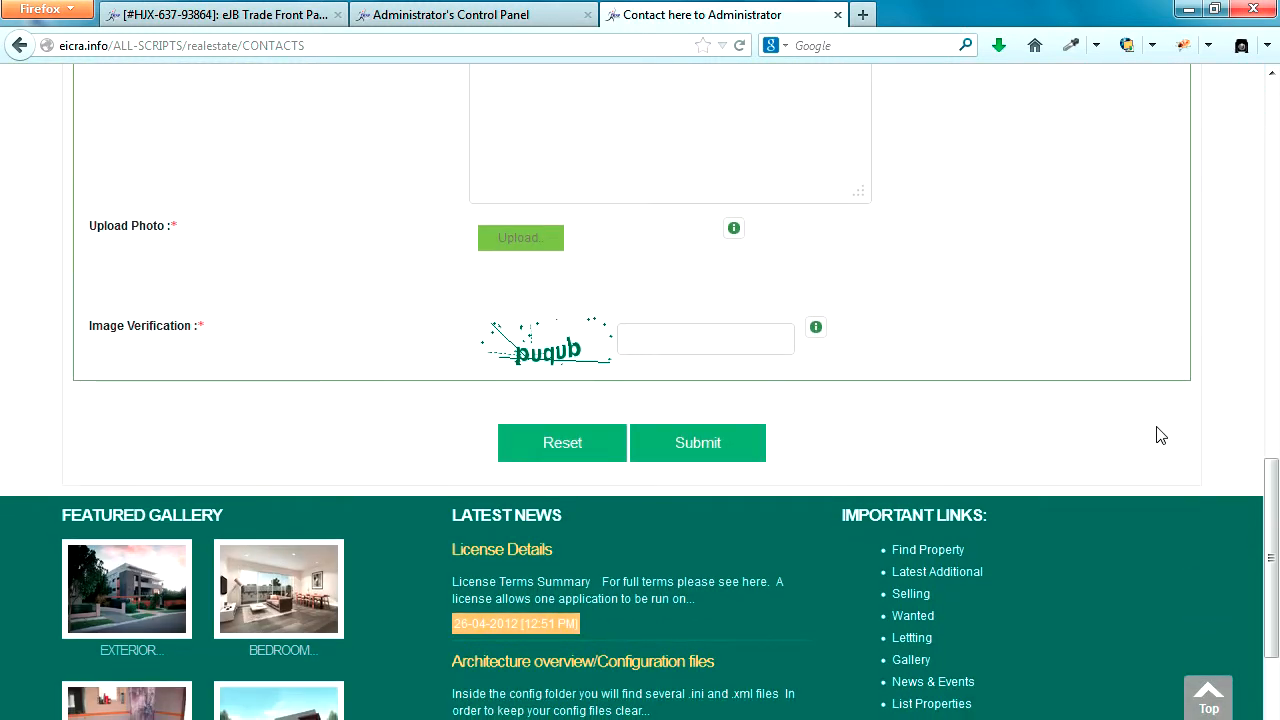
scroll(1160, 435, up, 4)
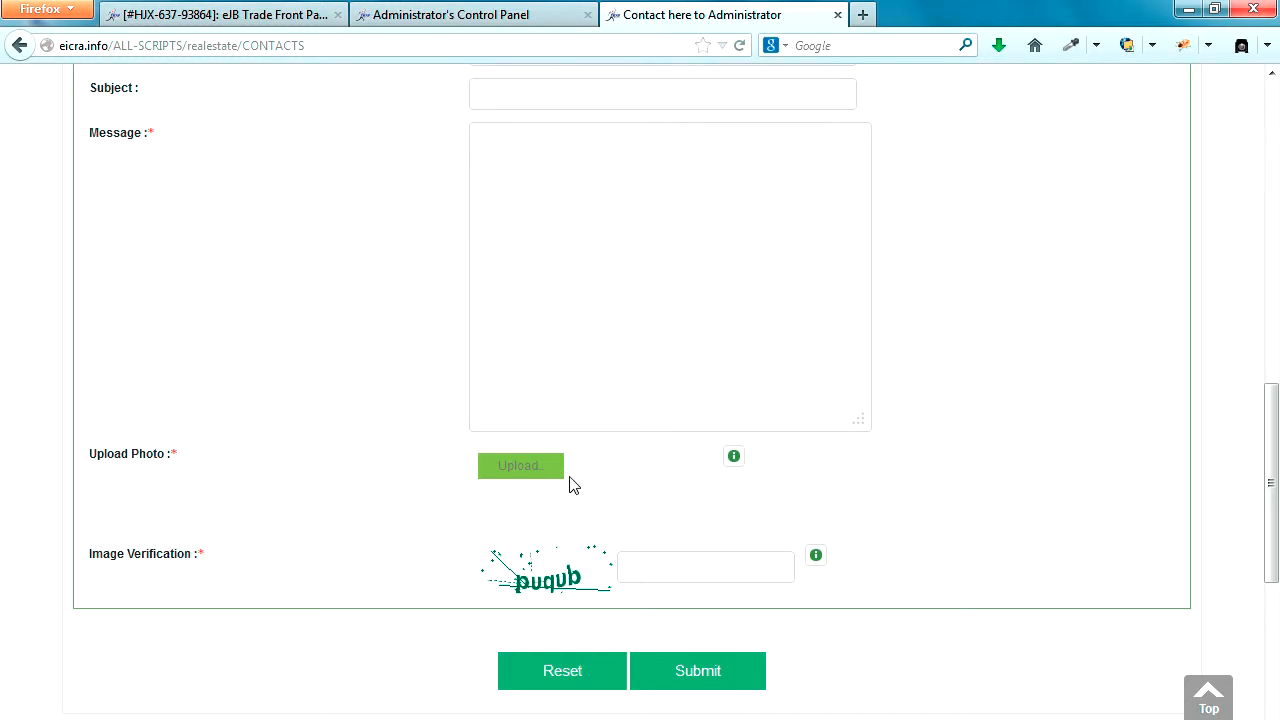
scroll(540, 312, up, 6)
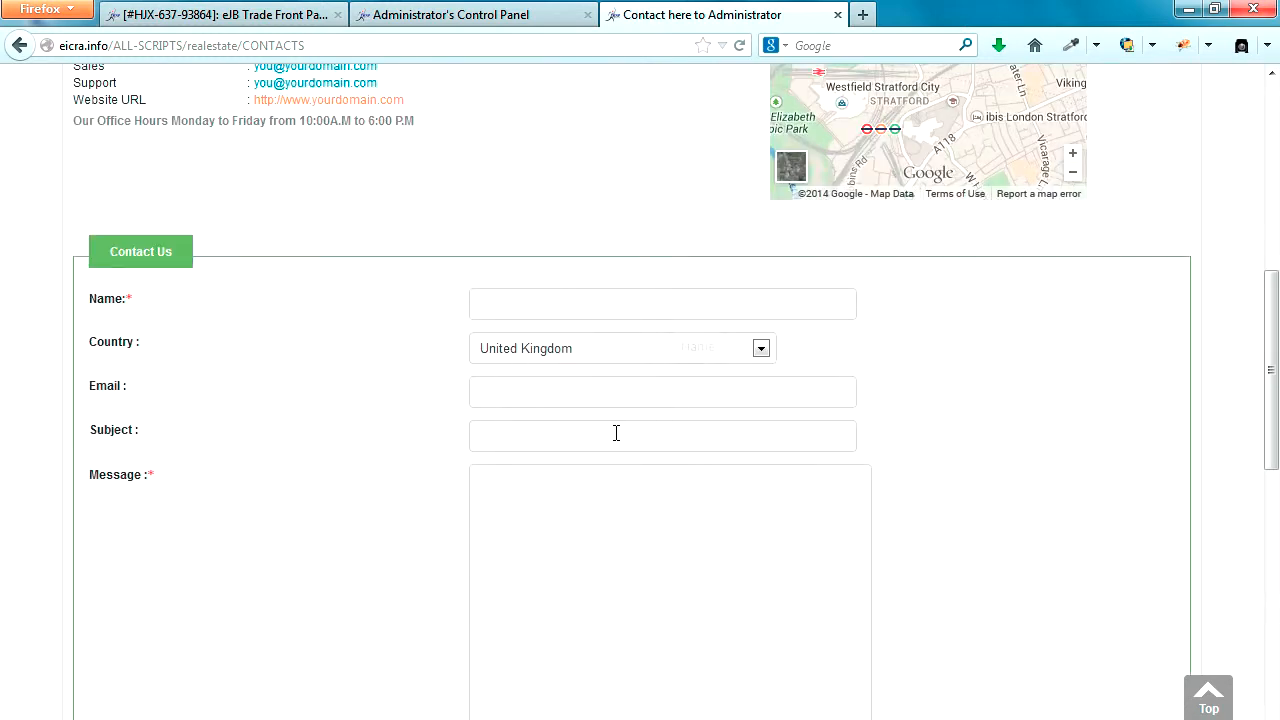
Step: Return to the form editor in the admin panel and examine the upload_file field's settings, including its height
click(456, 16)
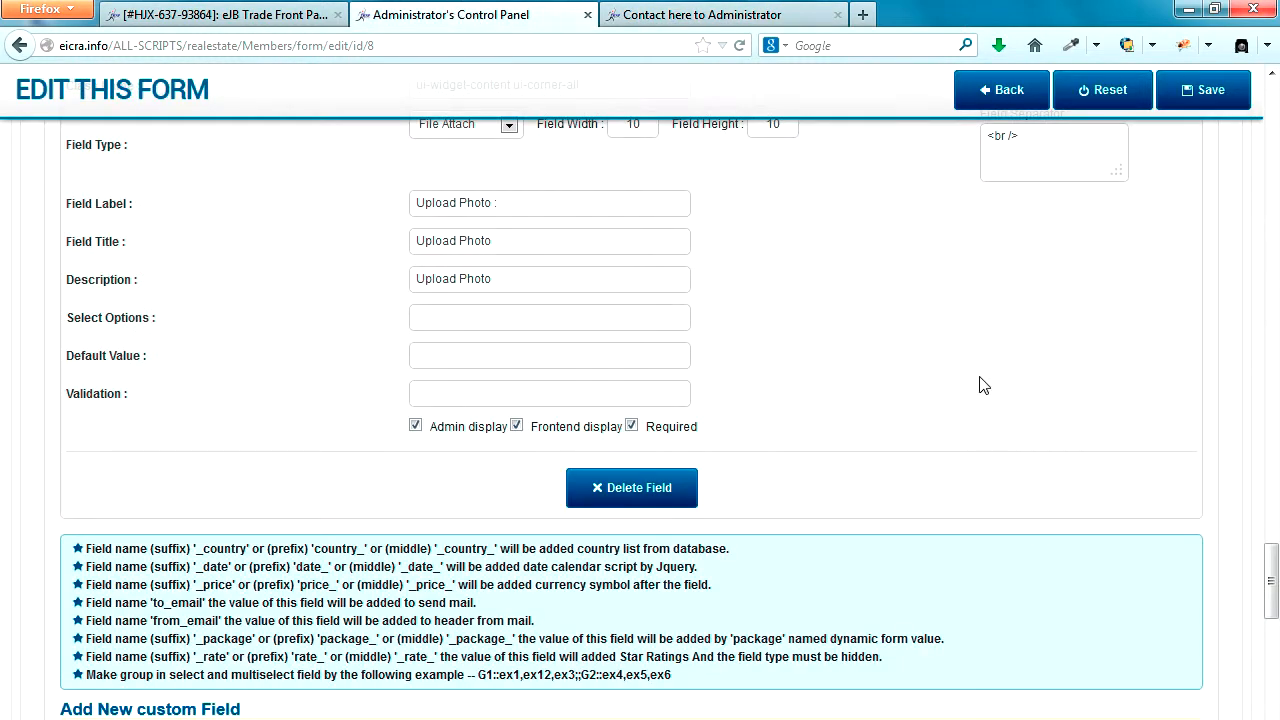
scroll(984, 394, down, 5)
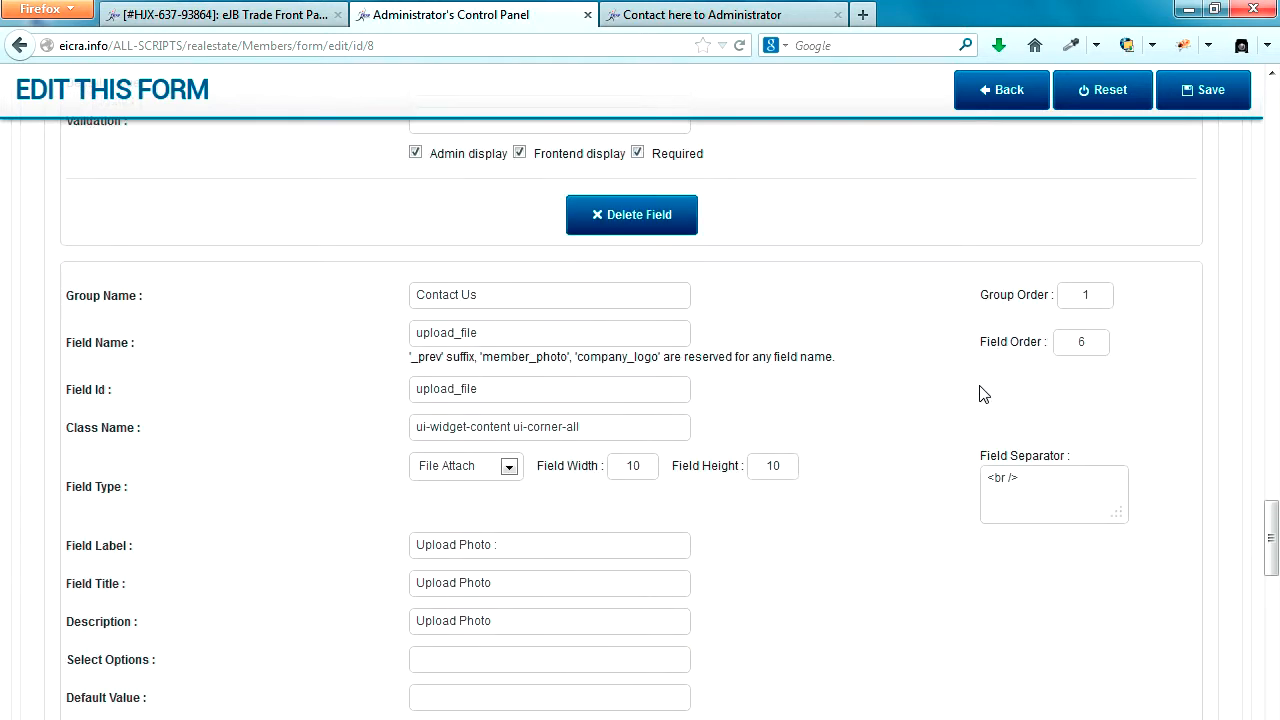
scroll(984, 394, down, 8)
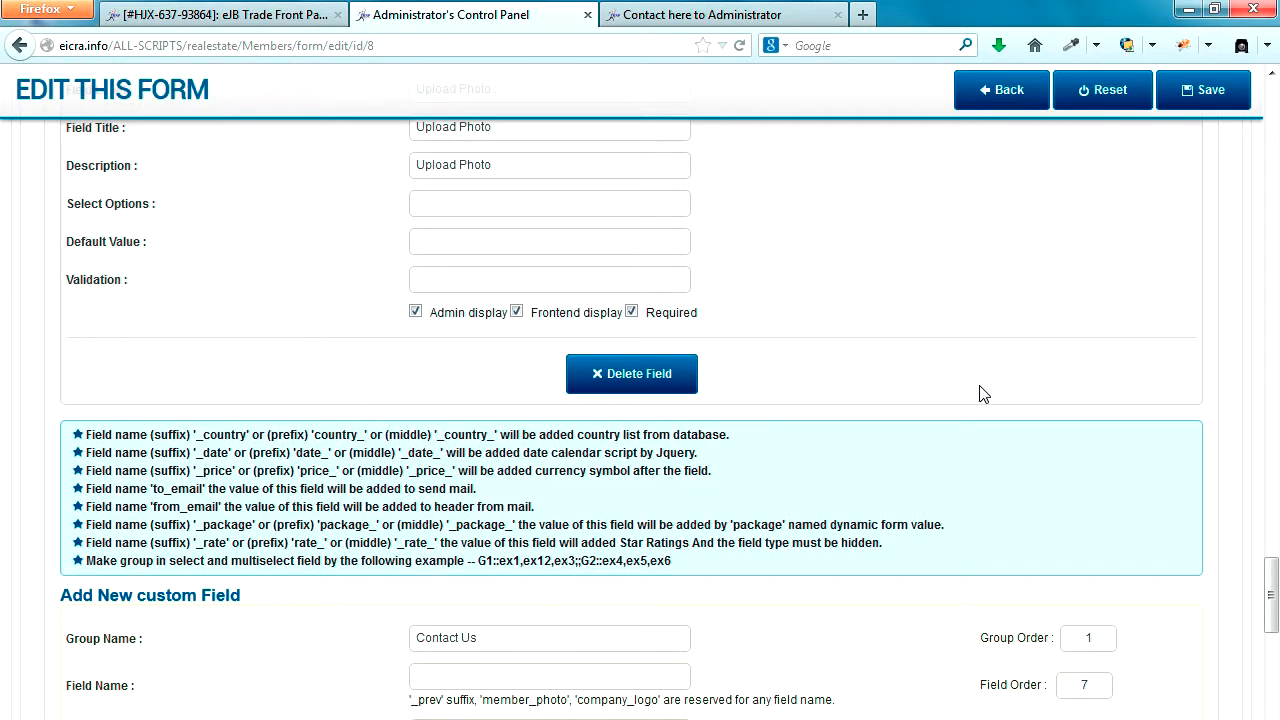
scroll(984, 394, up, 6)
click(783, 354)
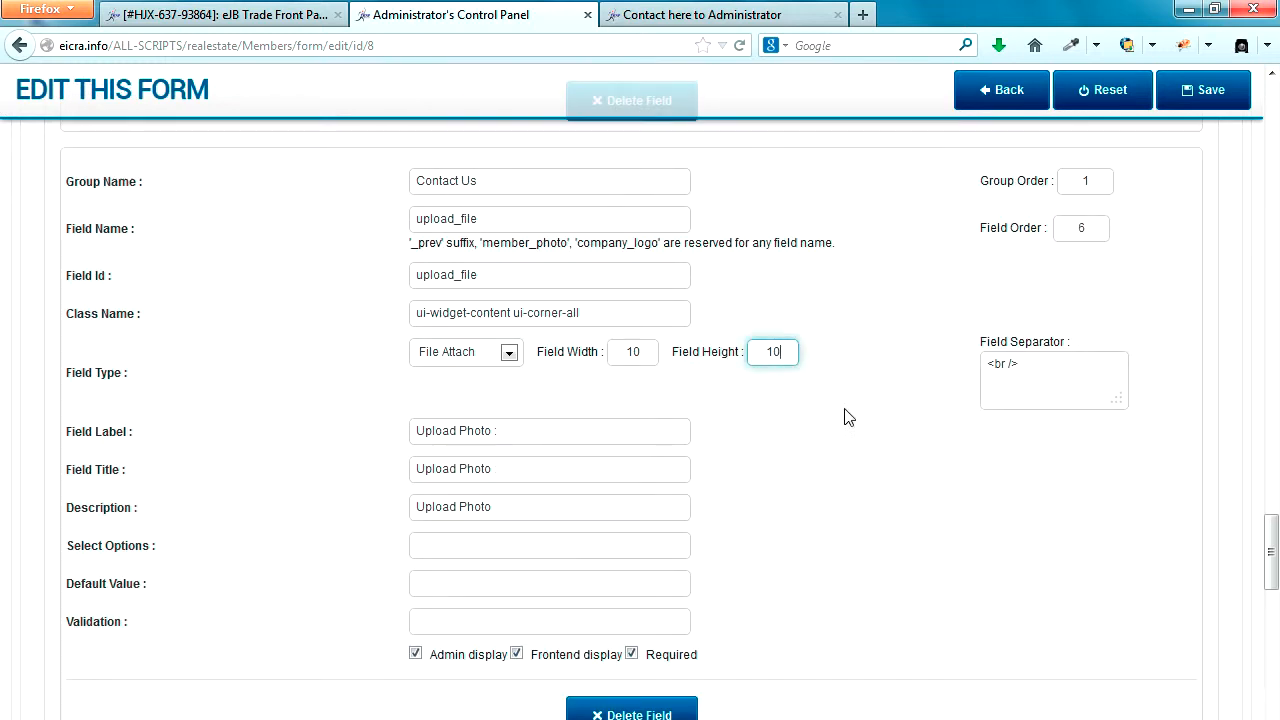
Step: Compare the field height values of the message, subject, email and country fields
scroll(846, 417, up, 10)
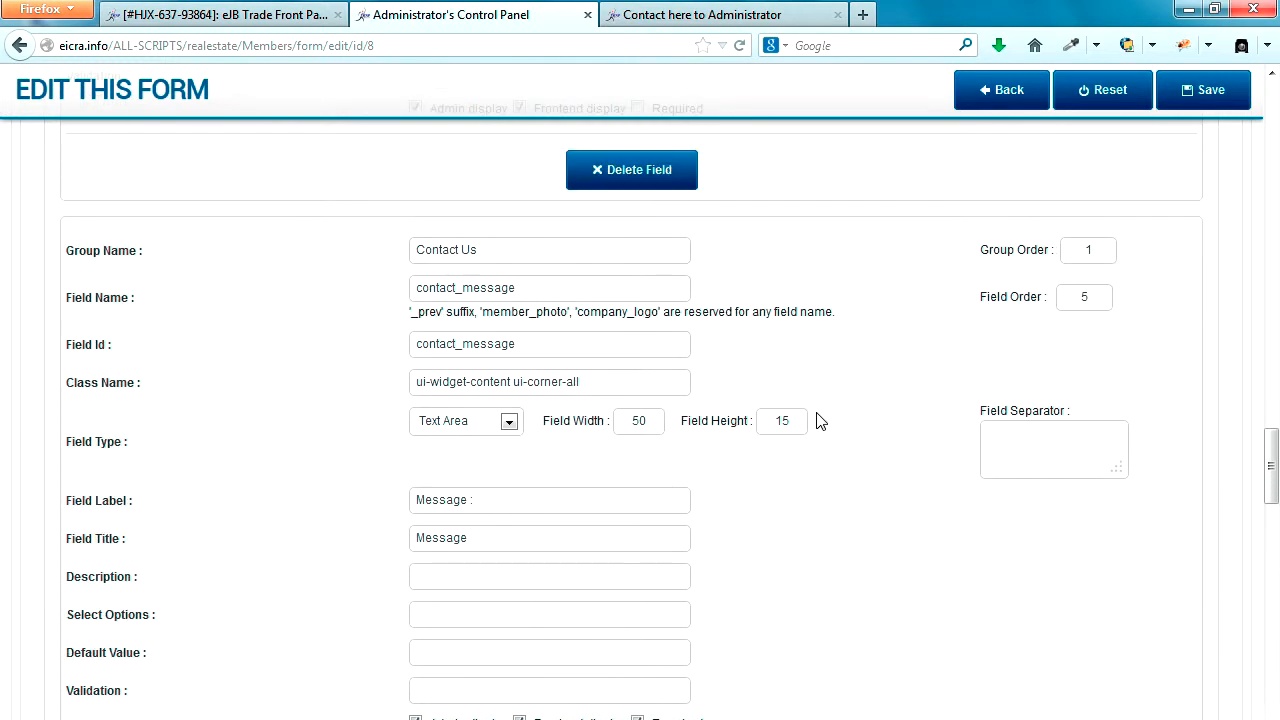
double_click(803, 420)
scroll(826, 431, up, 10)
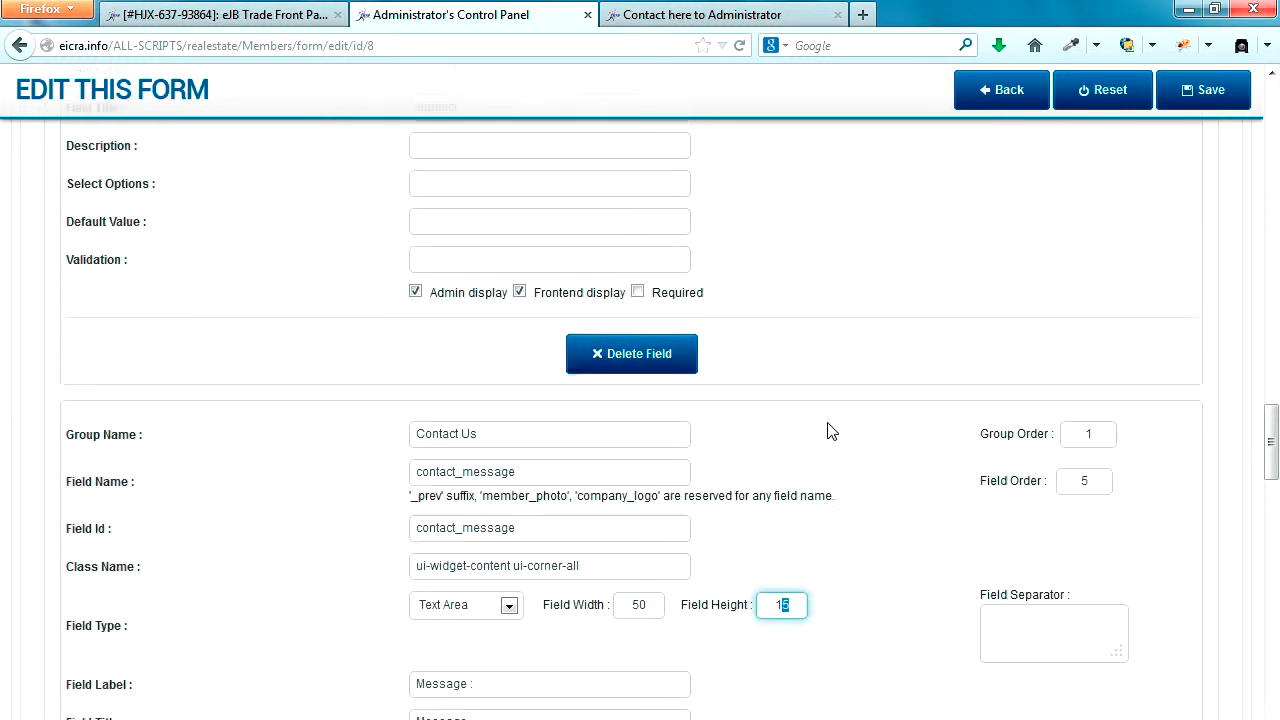
double_click(801, 376)
scroll(789, 392, up, 13)
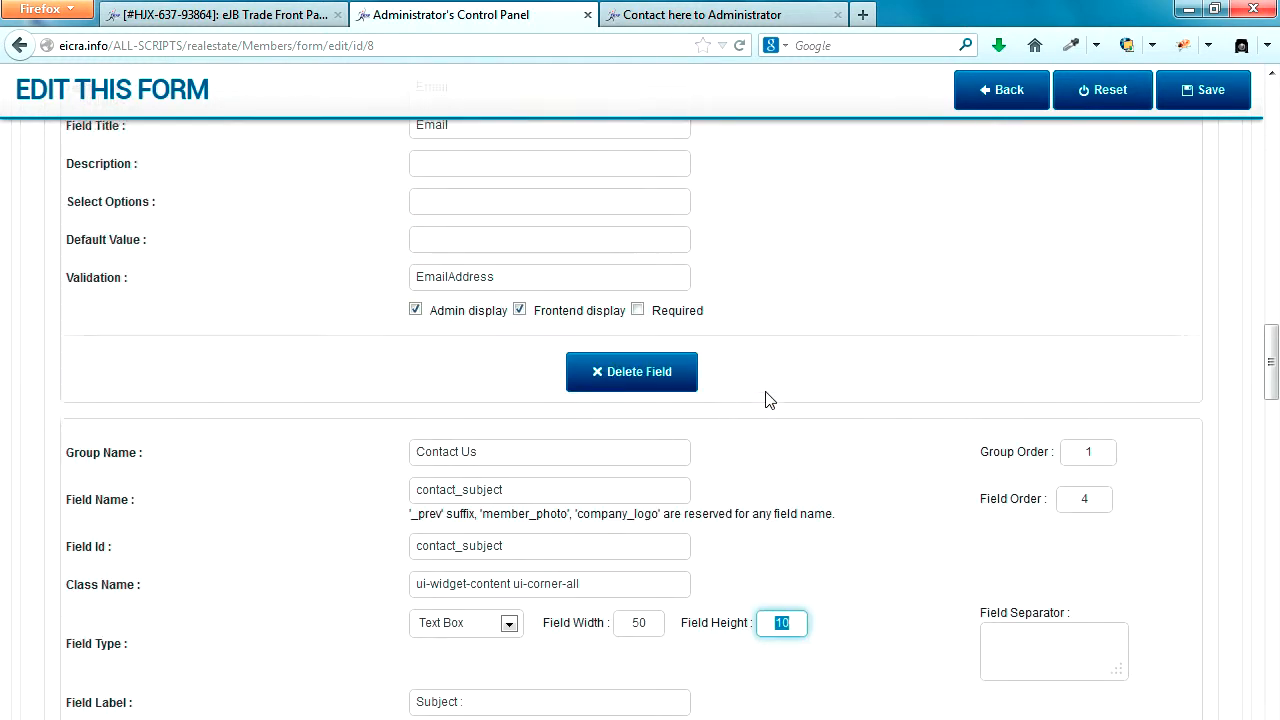
double_click(798, 500)
scroll(786, 495, up, 11)
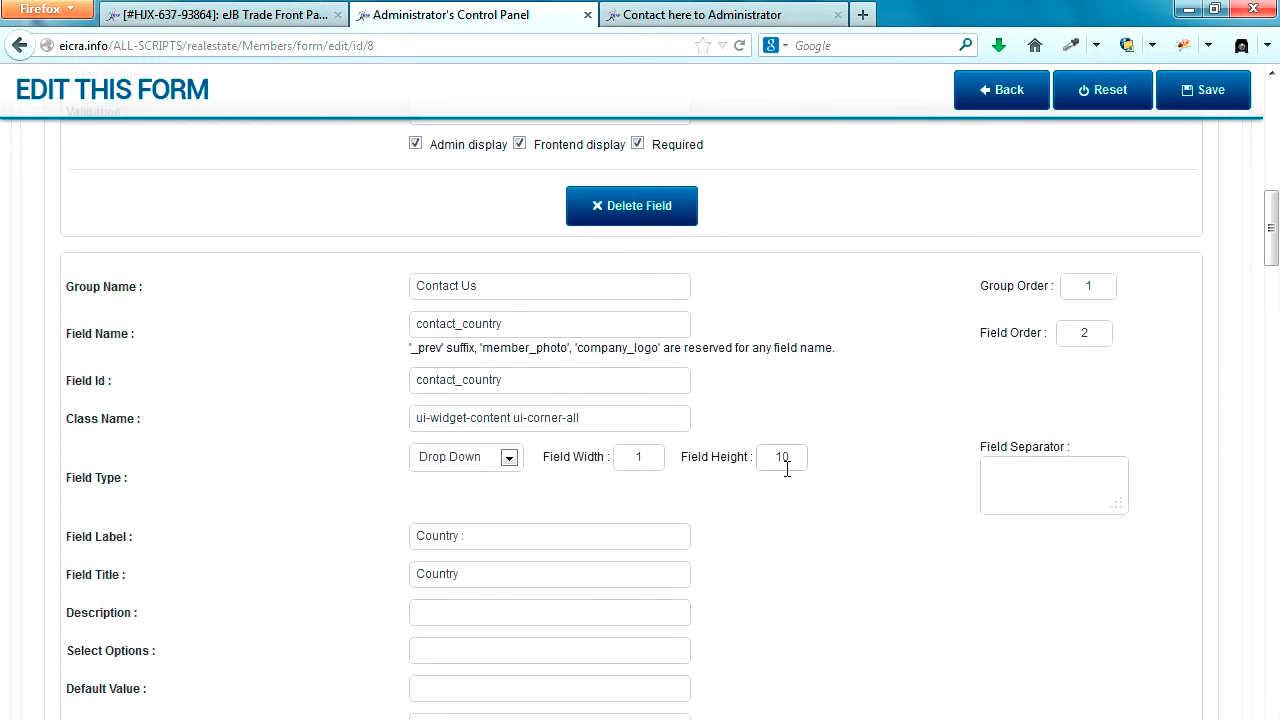
double_click(797, 457)
scroll(1068, 376, up, 3)
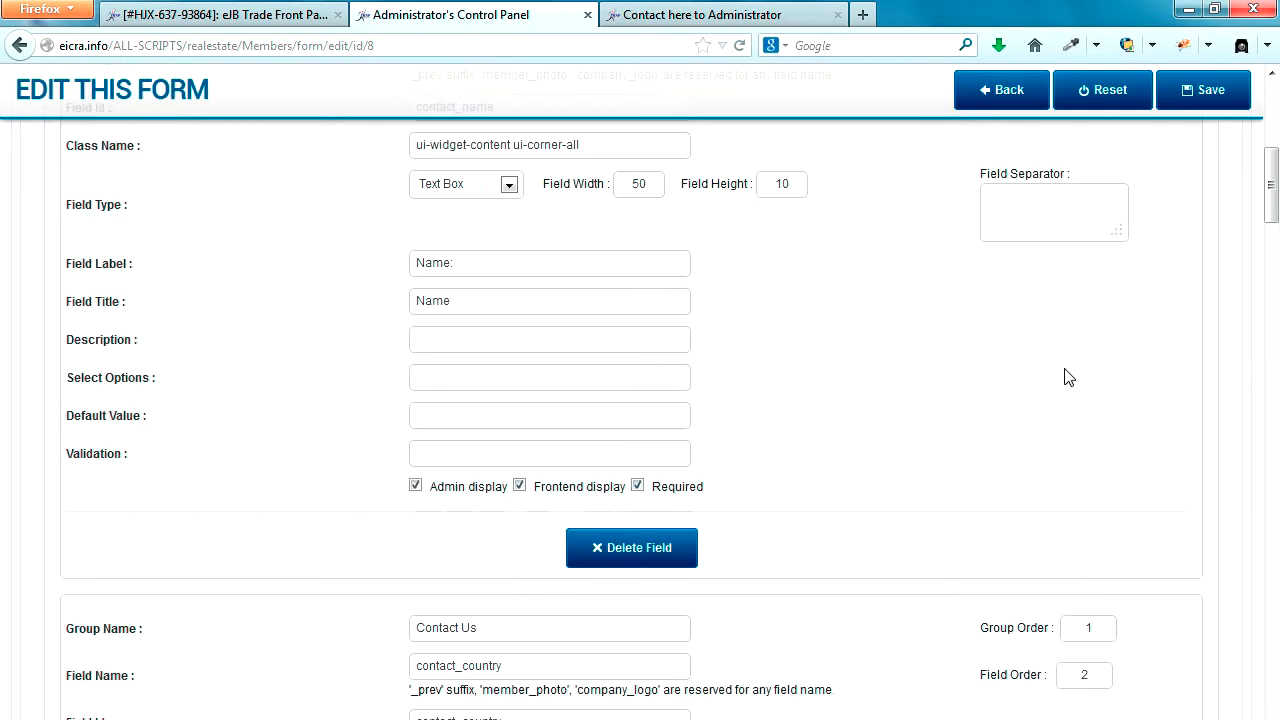
Step: Check the field order values of all Contact Us fields, from contact_name through upload_file
scroll(1066, 376, up, 5)
scroll(1063, 368, down, 3)
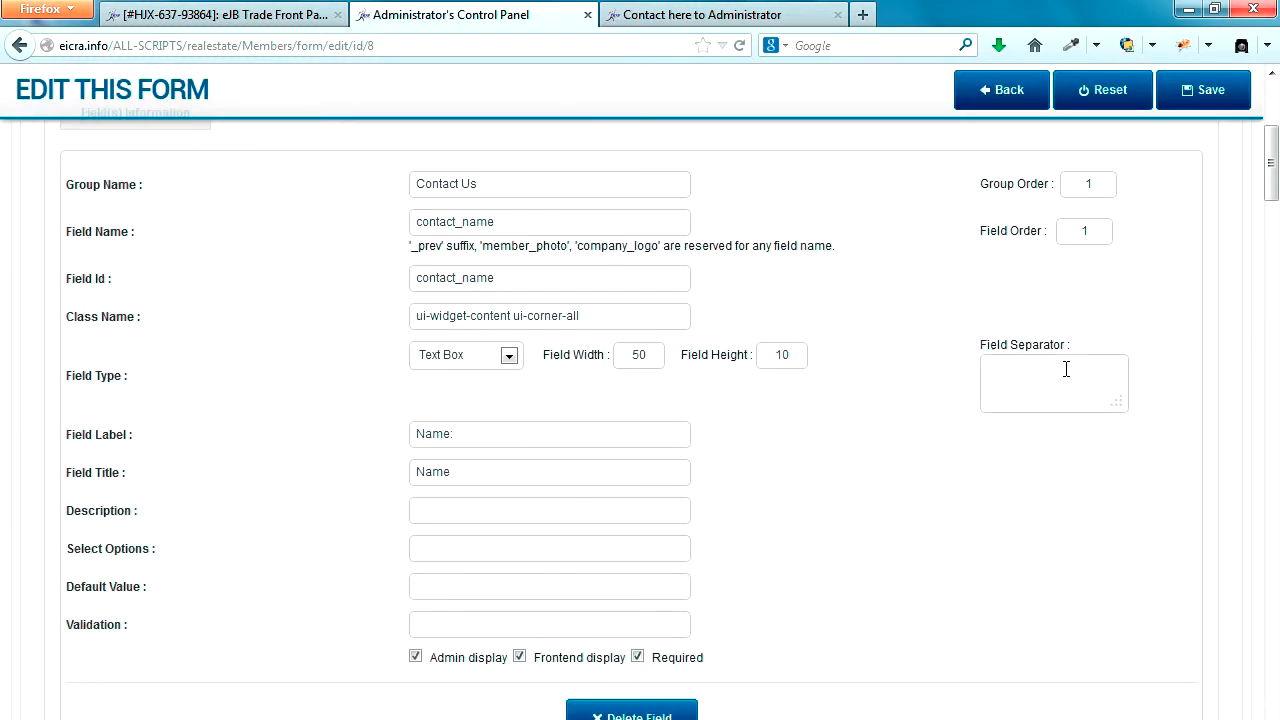
click(1095, 230)
scroll(1143, 295, down, 3)
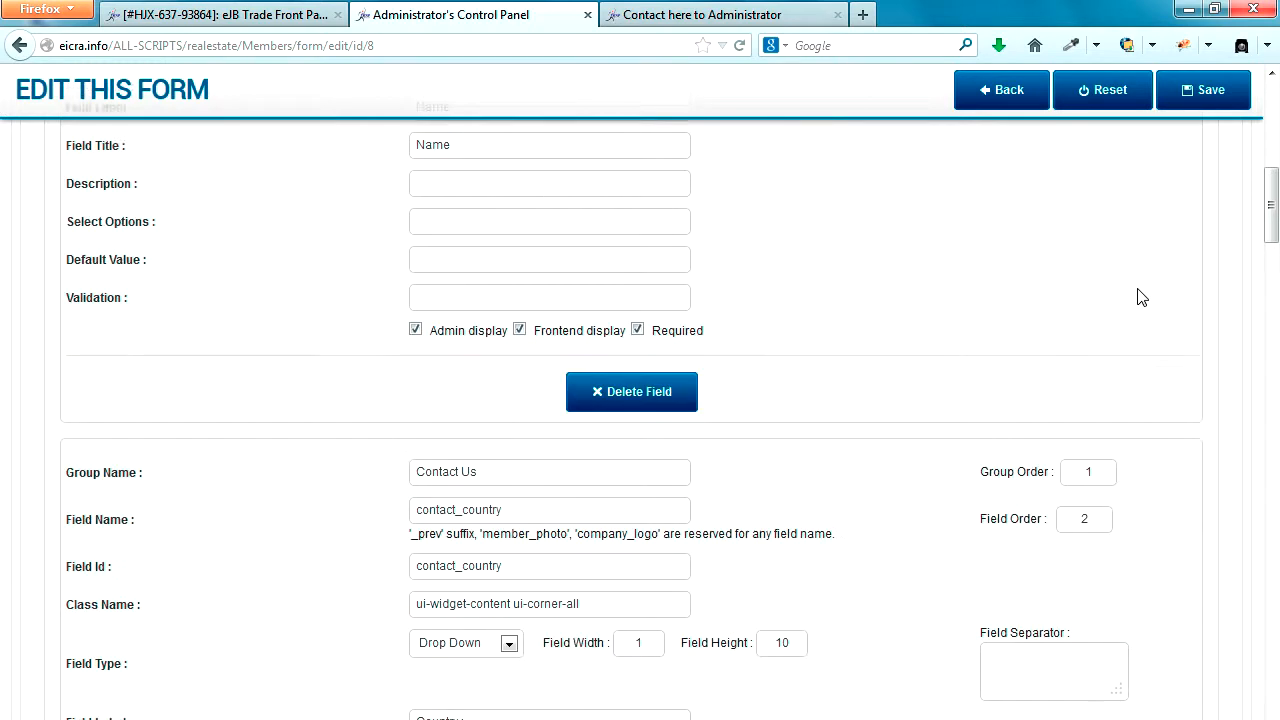
double_click(1084, 503)
scroll(1090, 505, down, 3)
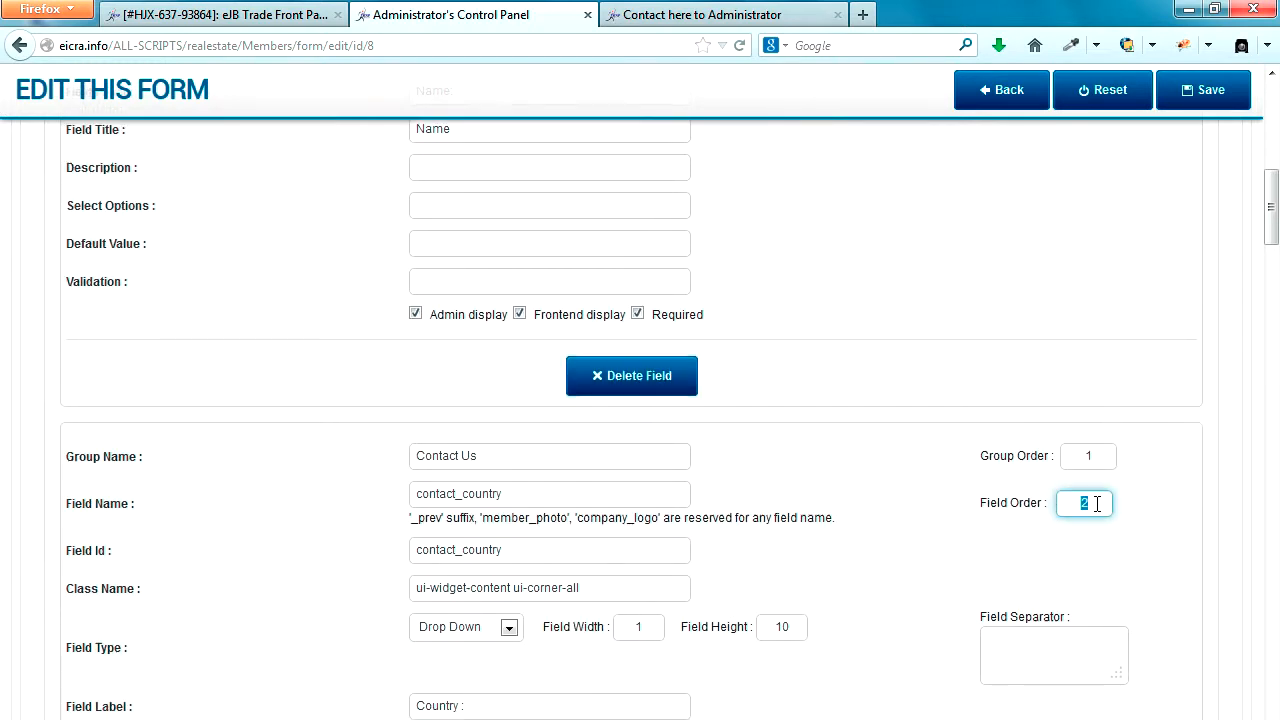
scroll(1097, 500, down, 4)
double_click(1092, 321)
scroll(1133, 383, down, 5)
double_click(1086, 366)
scroll(1160, 400, down, 7)
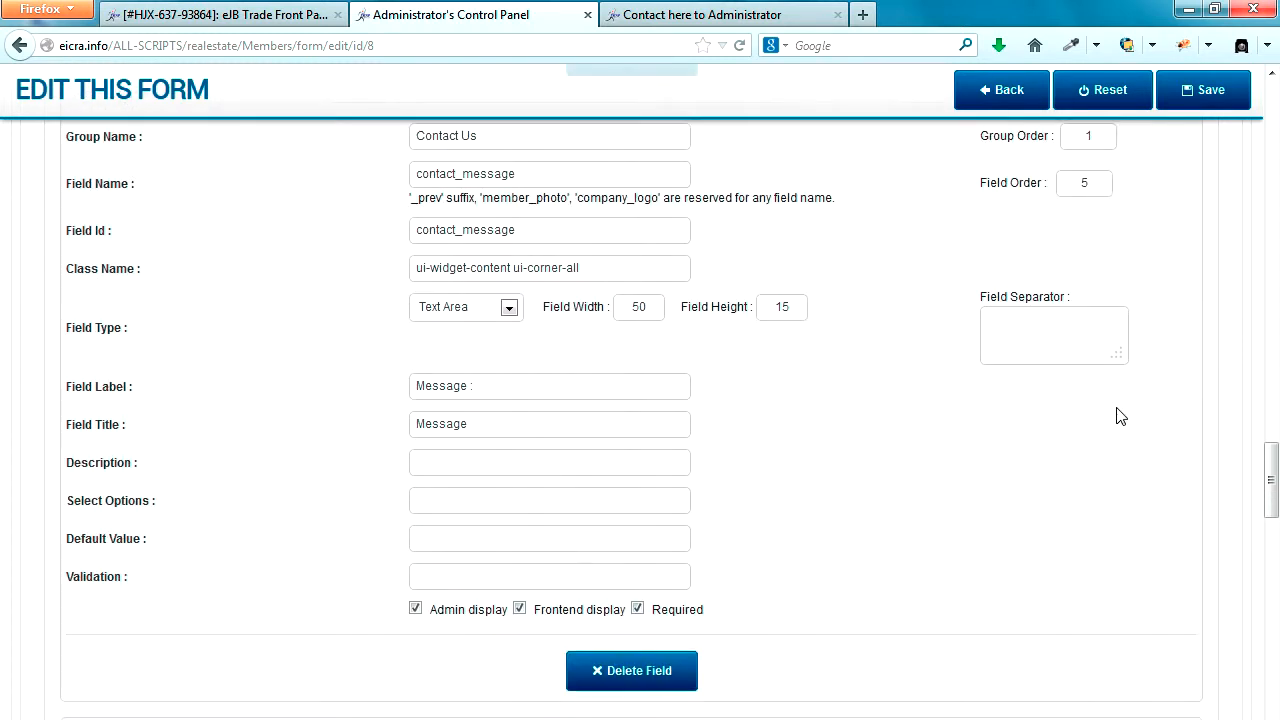
double_click(1097, 183)
scroll(1177, 334, down, 4)
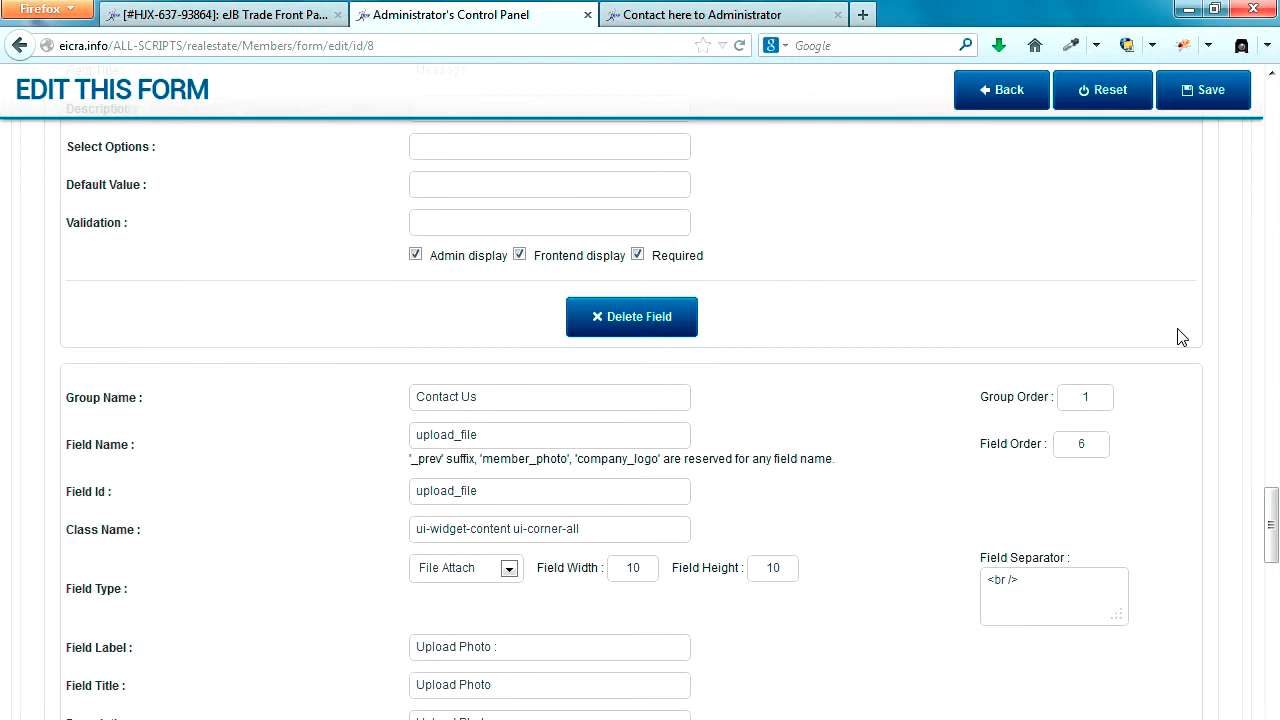
double_click(1096, 342)
scroll(1143, 374, down, 3)
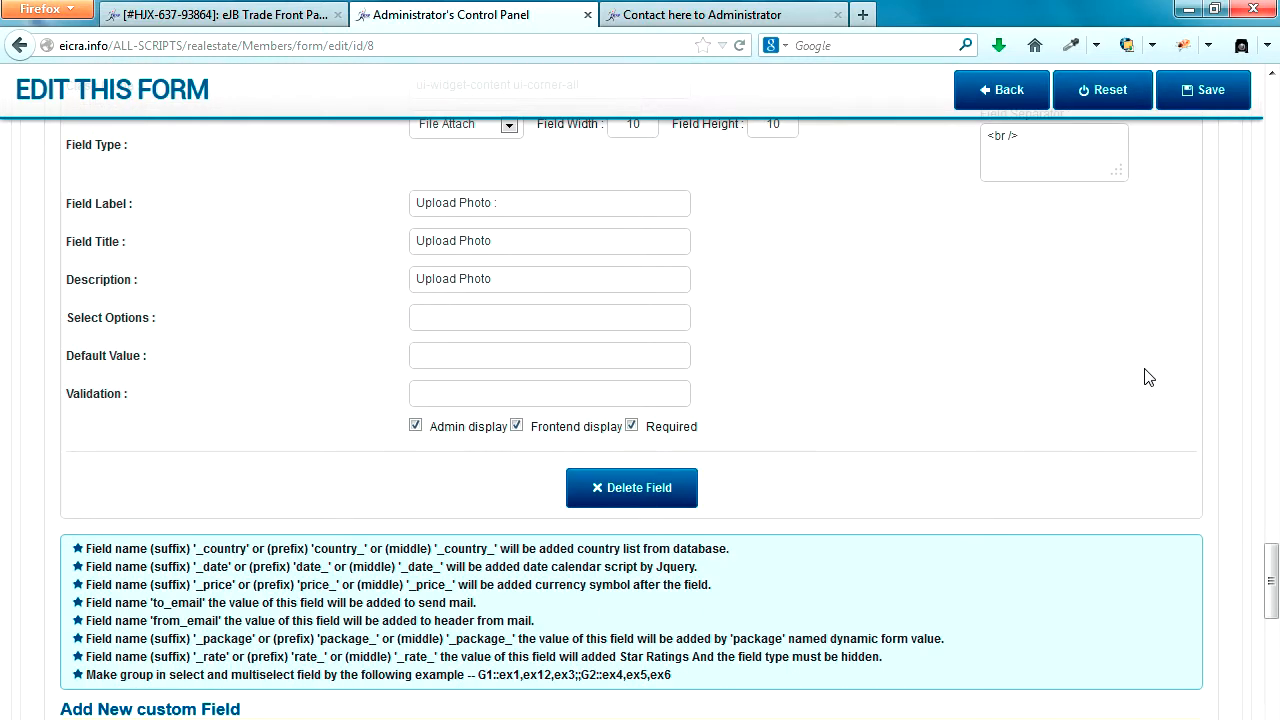
Step: Save the Contact Us form with the upload_file field's current settings
scroll(1148, 377, up, 2)
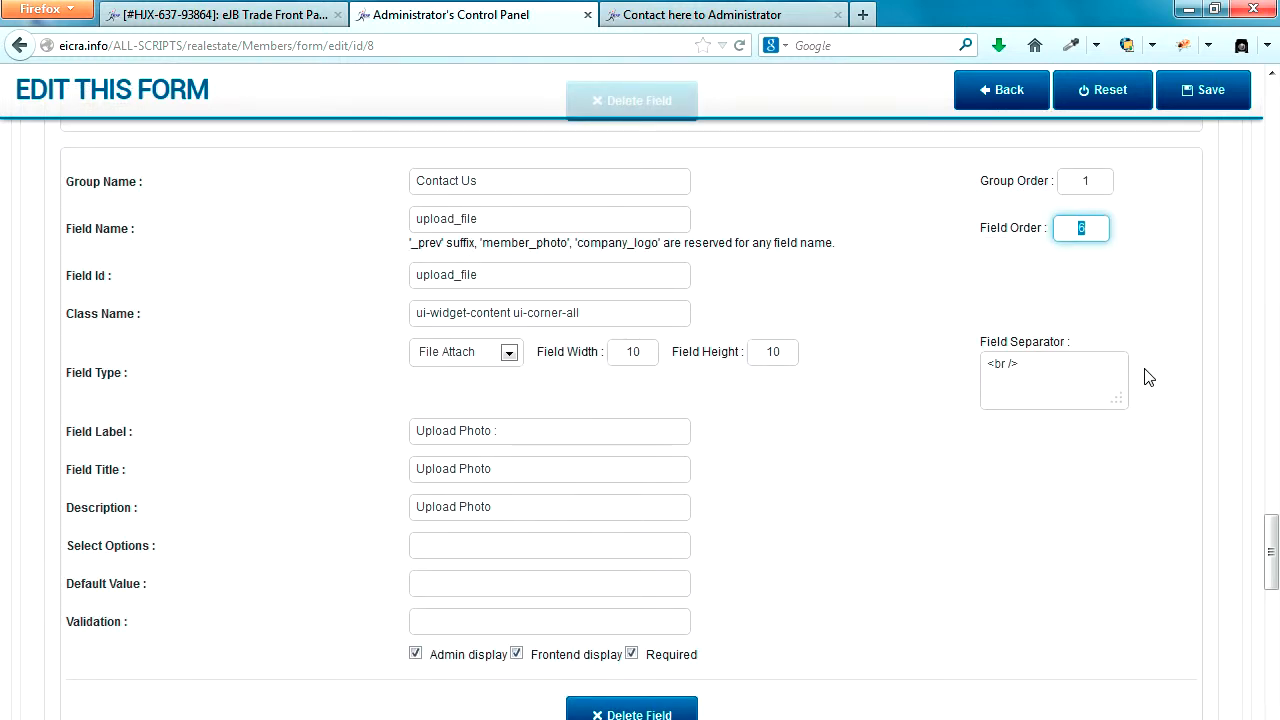
scroll(1148, 377, up, 1)
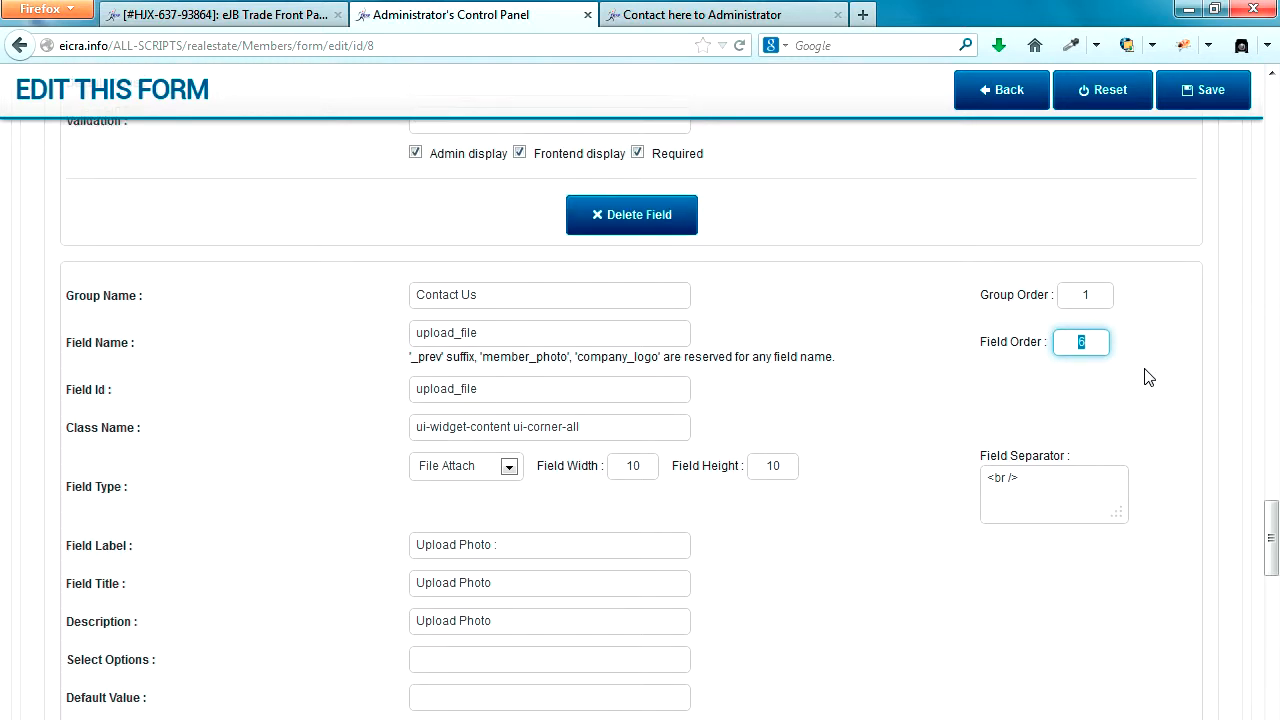
click(1212, 90)
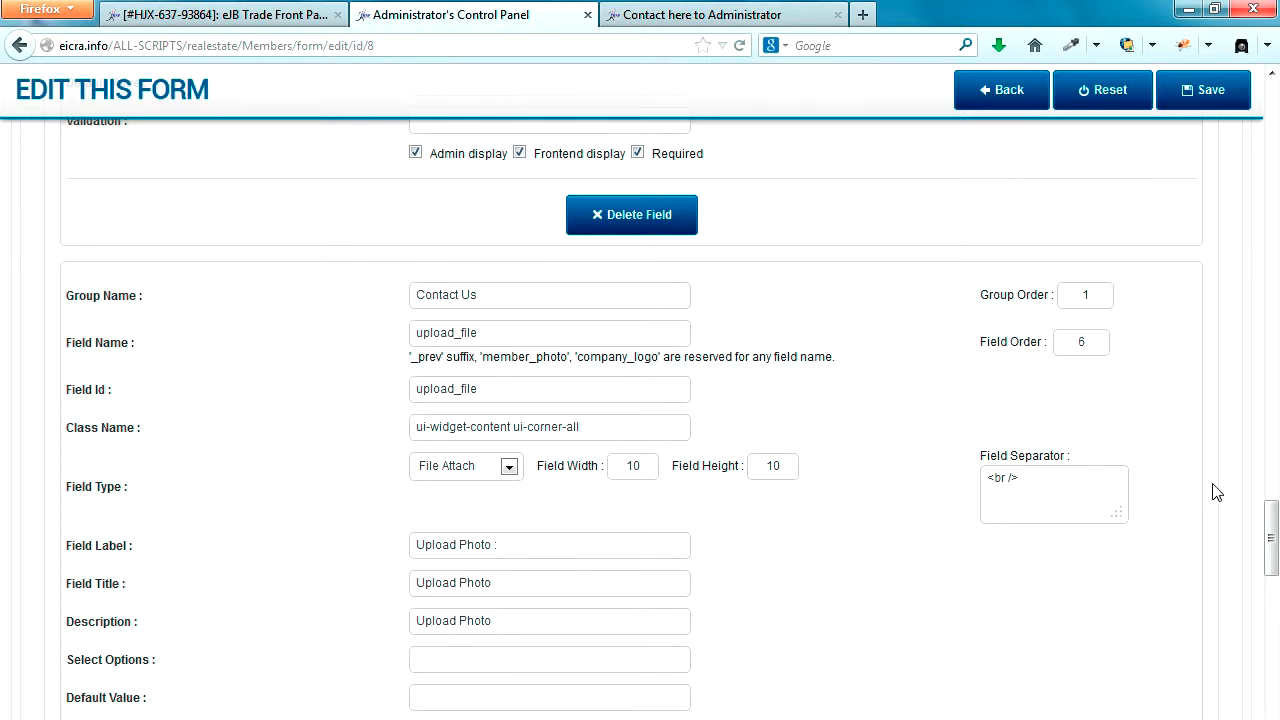
Step: Review the Contact Us form's general settings for the recipient email and the email template
scroll(1216, 492, up, 15)
scroll(1216, 492, up, 10)
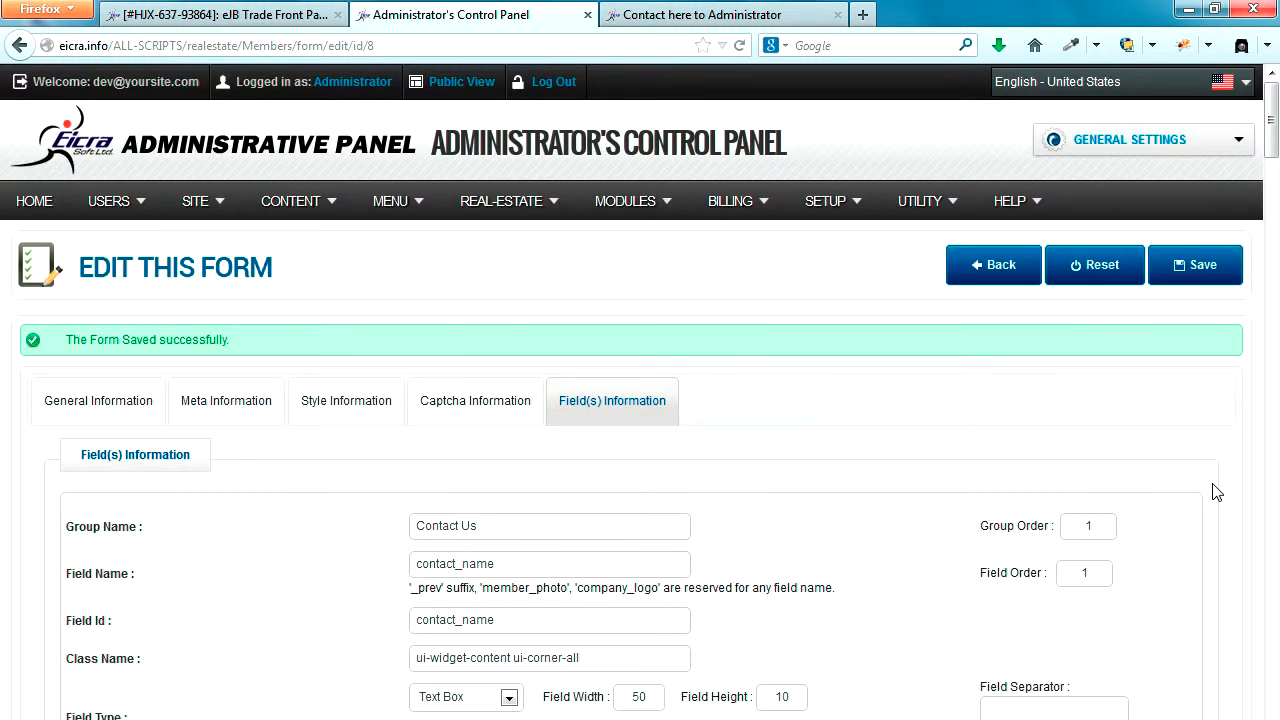
click(134, 407)
scroll(500, 445, down, 4)
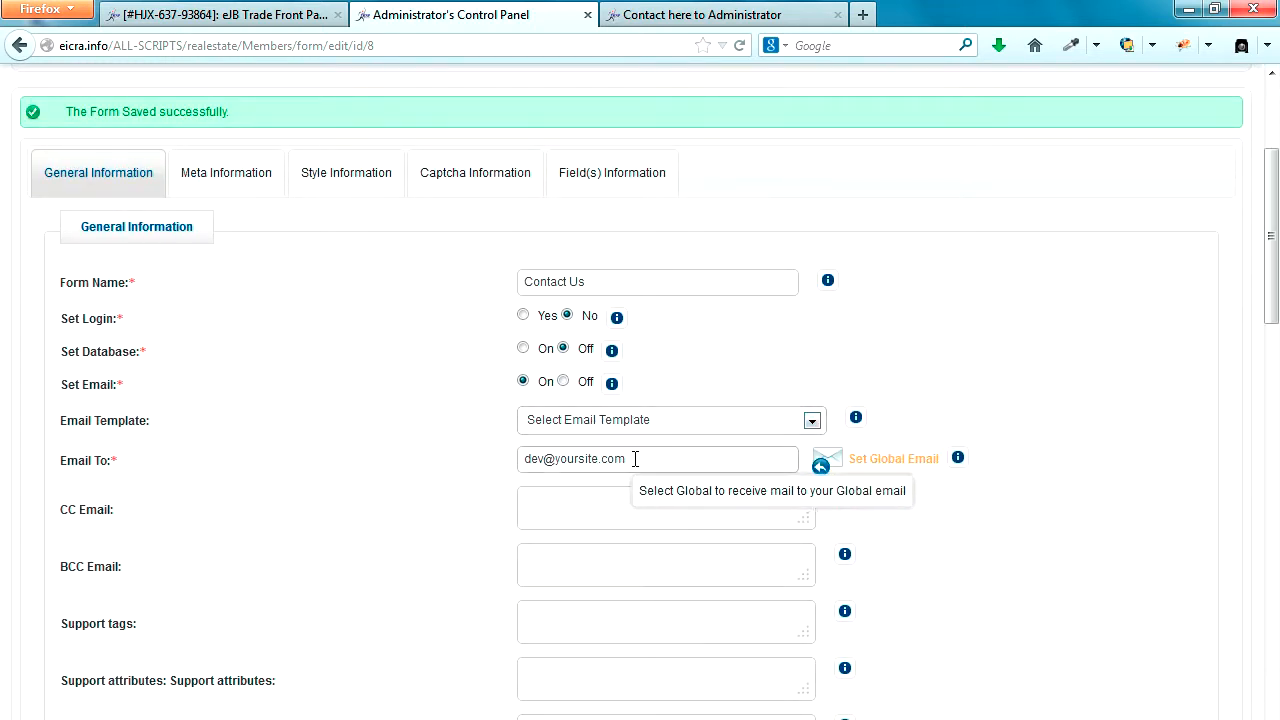
drag(634, 459, 522, 459)
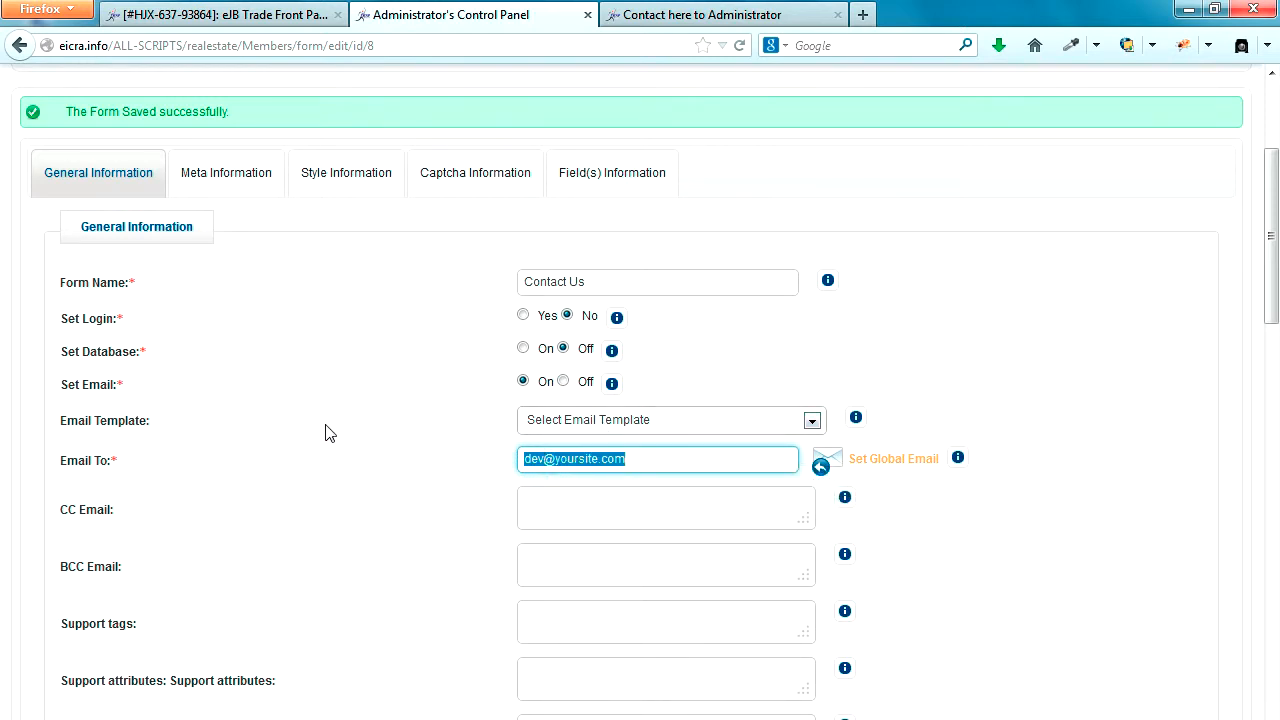
drag(62, 421, 310, 440)
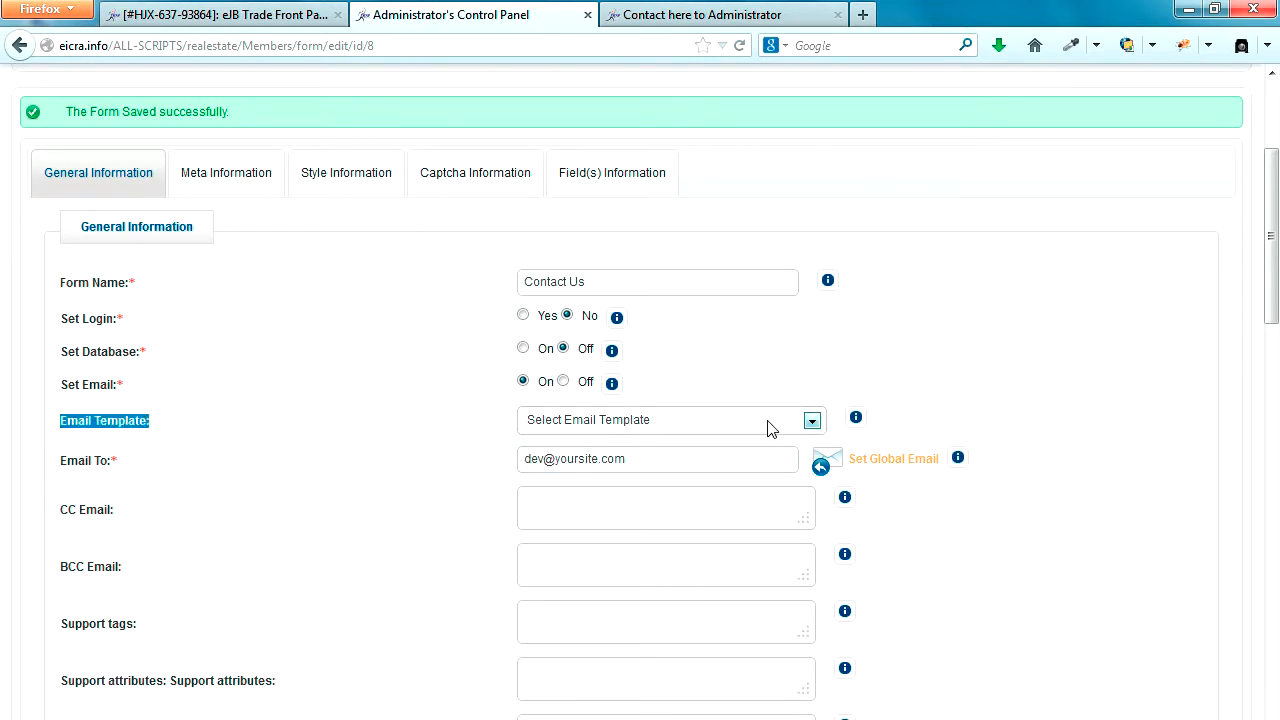
Step: Look through the email templates available for the Contact Us form without choosing one
click(641, 420)
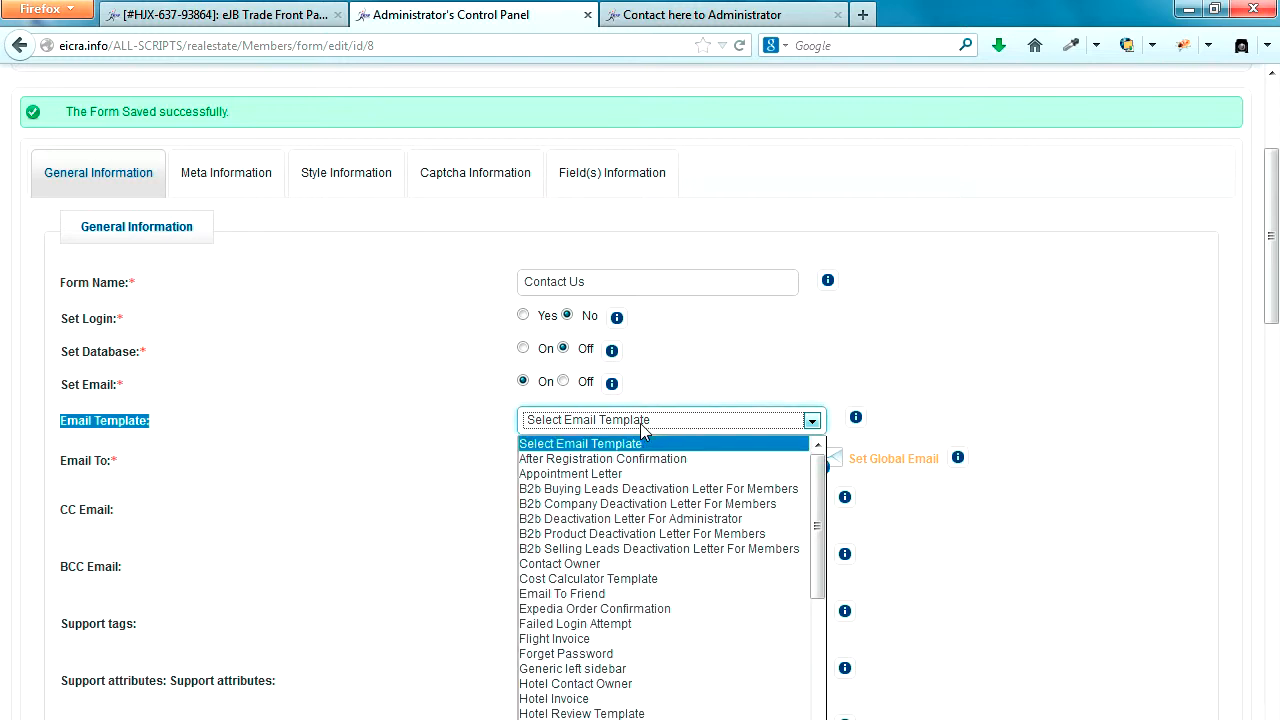
scroll(640, 540, down, 3)
scroll(641, 558, down, 2)
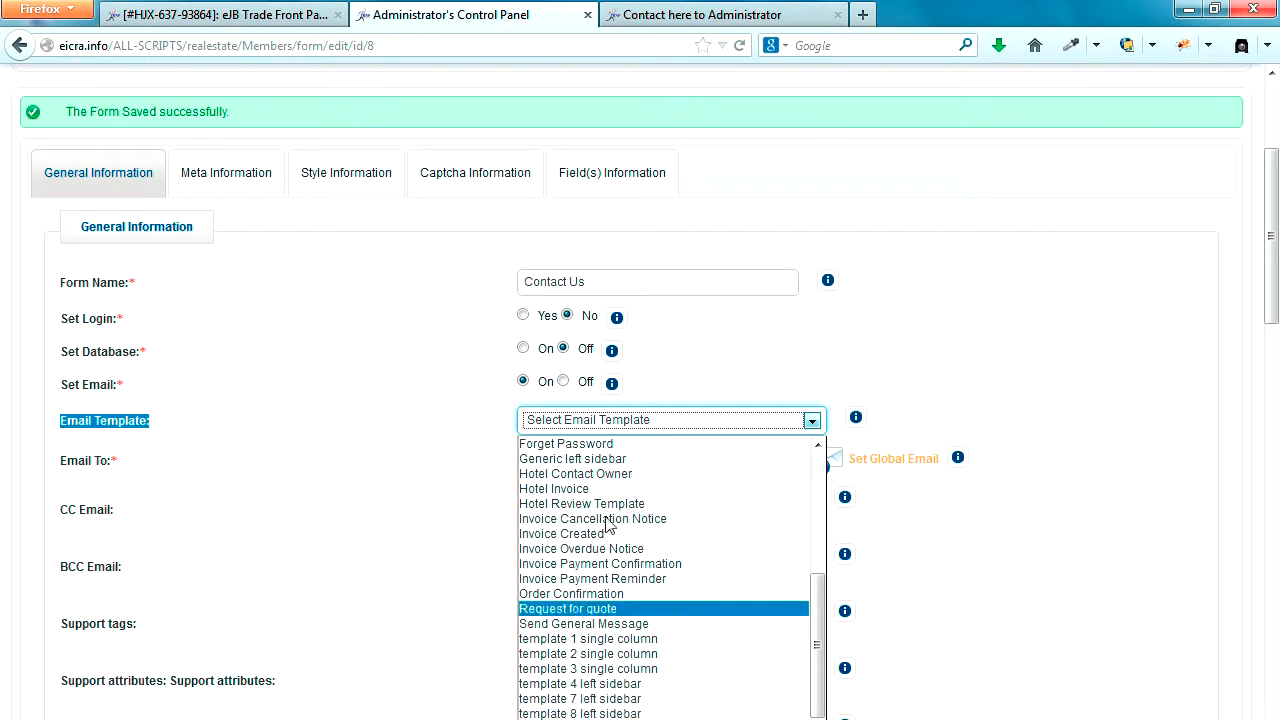
click(1053, 407)
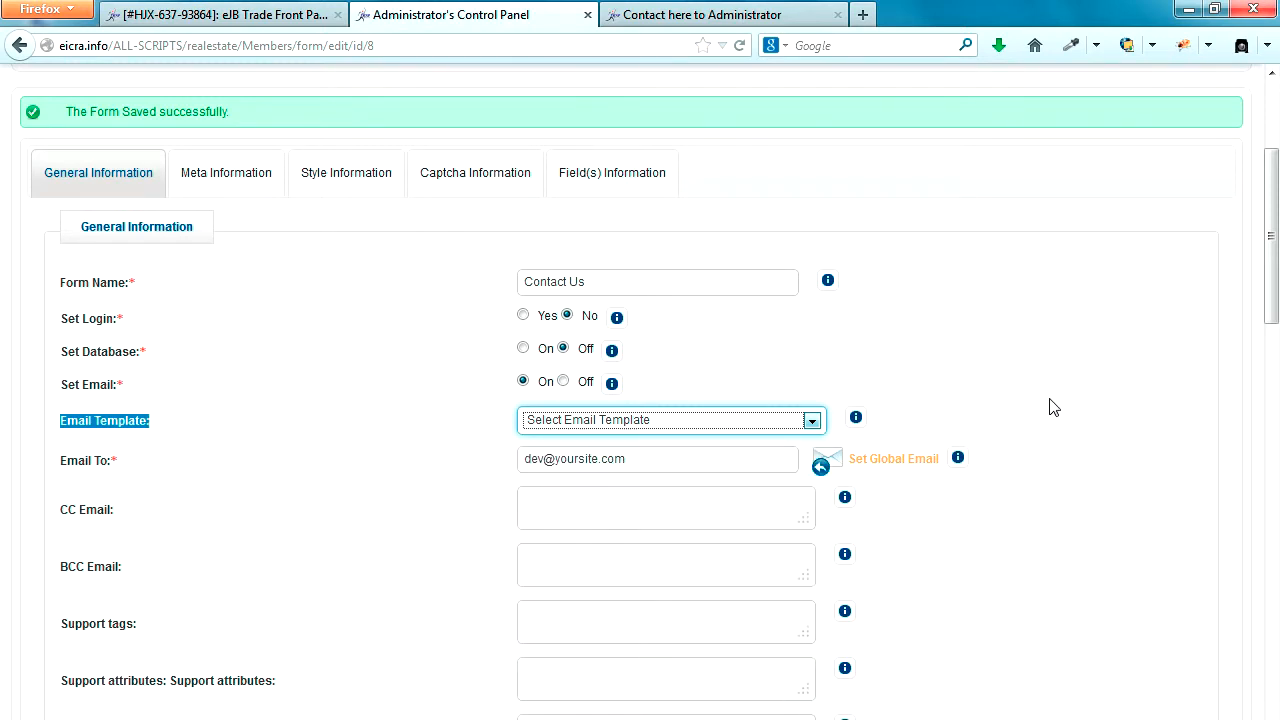
Step: Check the field name of the first field in the Contact Us form's field information
click(625, 176)
drag(510, 340, 418, 334)
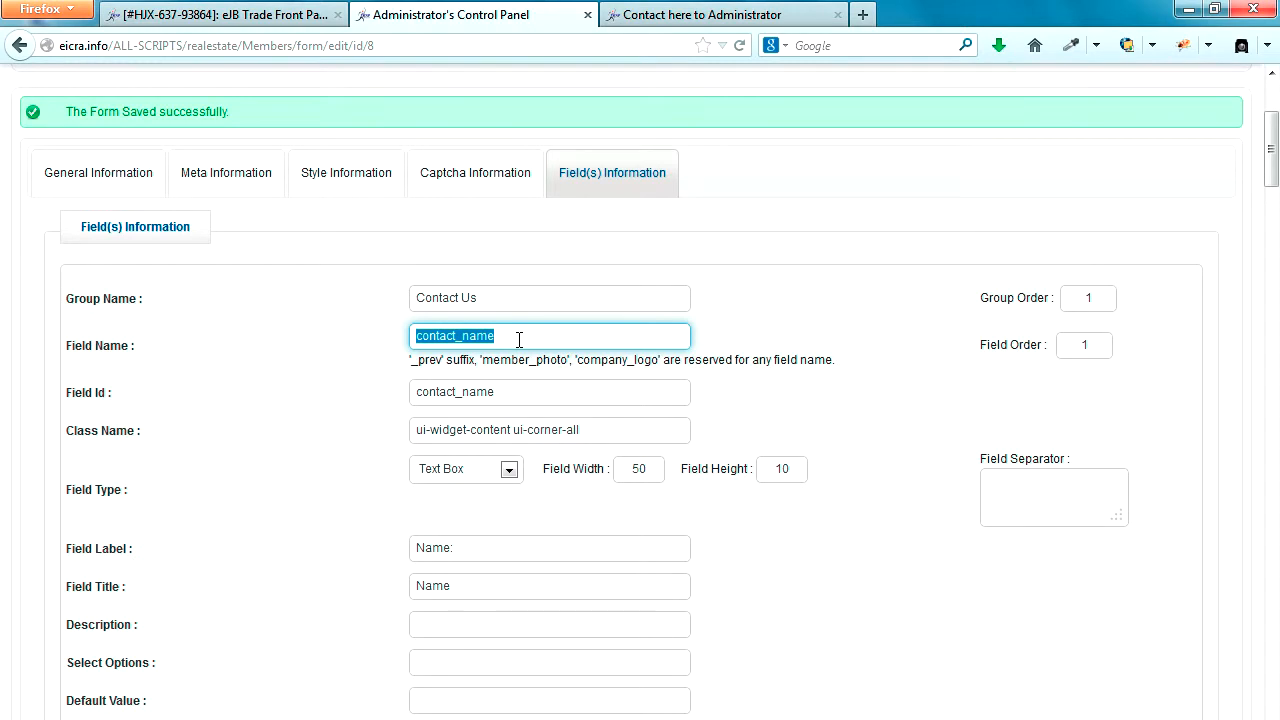
scroll(519, 340, up, 4)
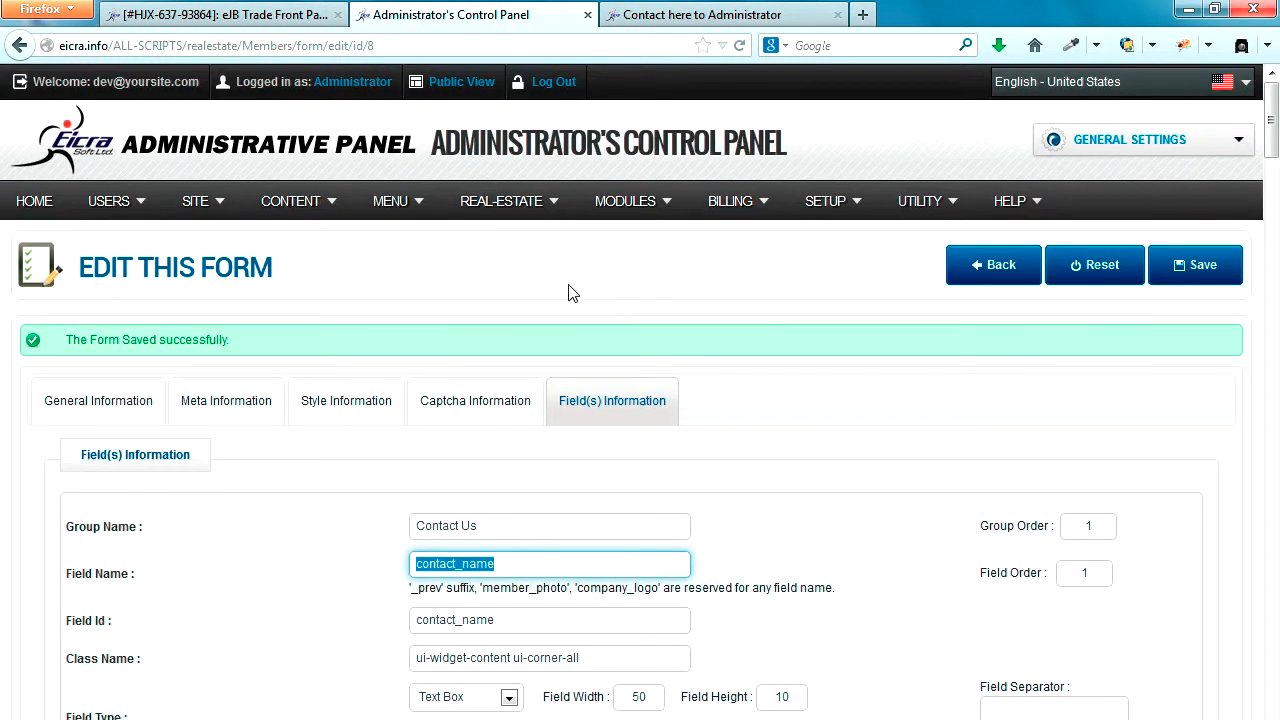
Step: Open the Email Templates list in a new browser tab and start creating a new template
mouse_move(633, 205)
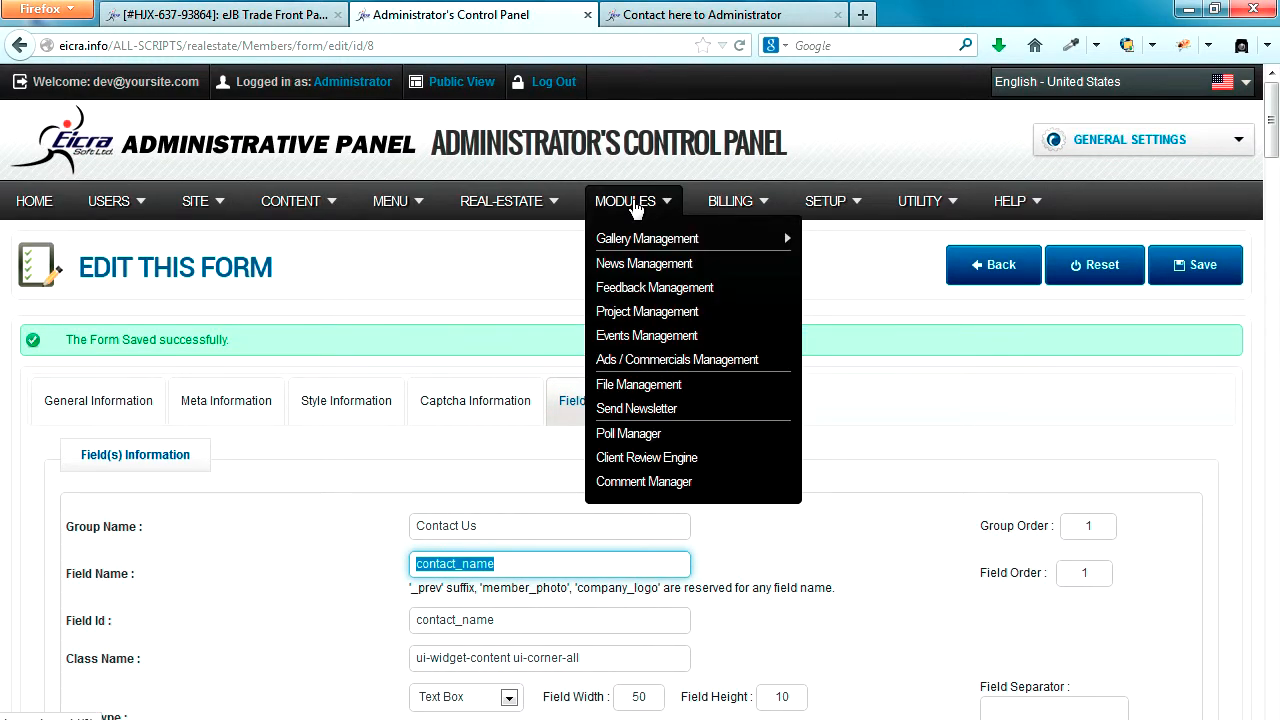
mouse_move(826, 205)
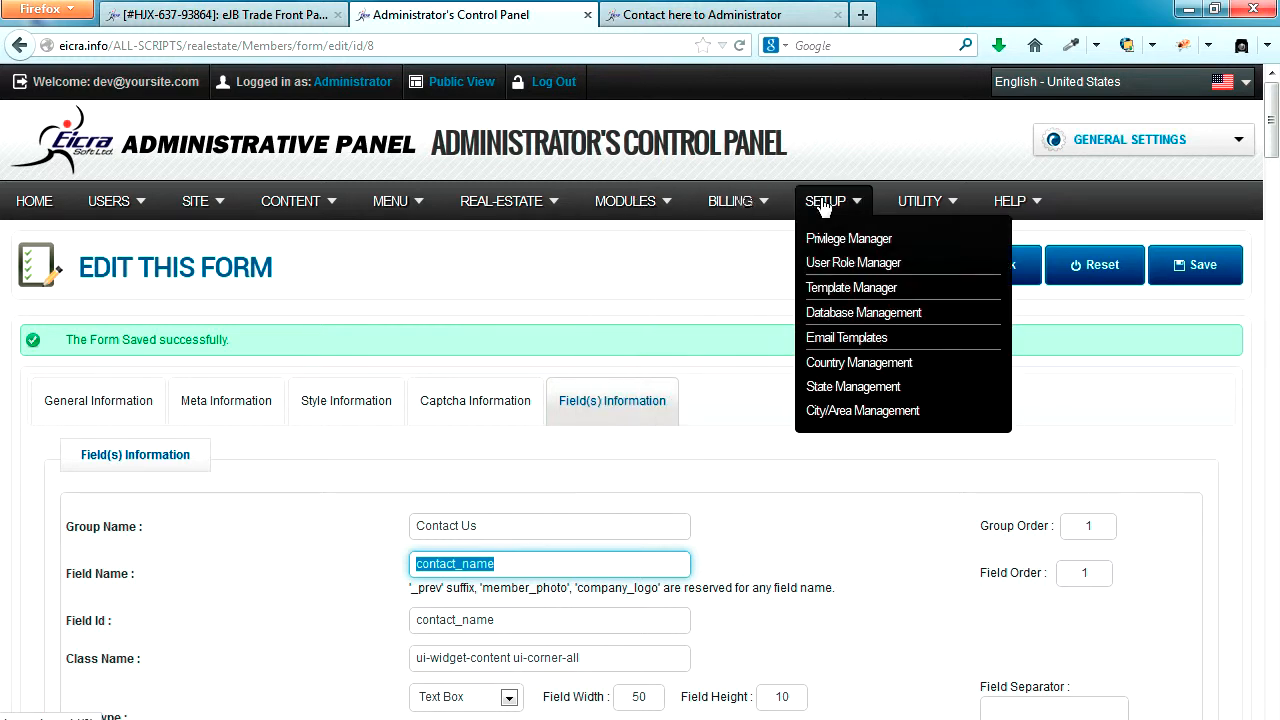
right_click(848, 342)
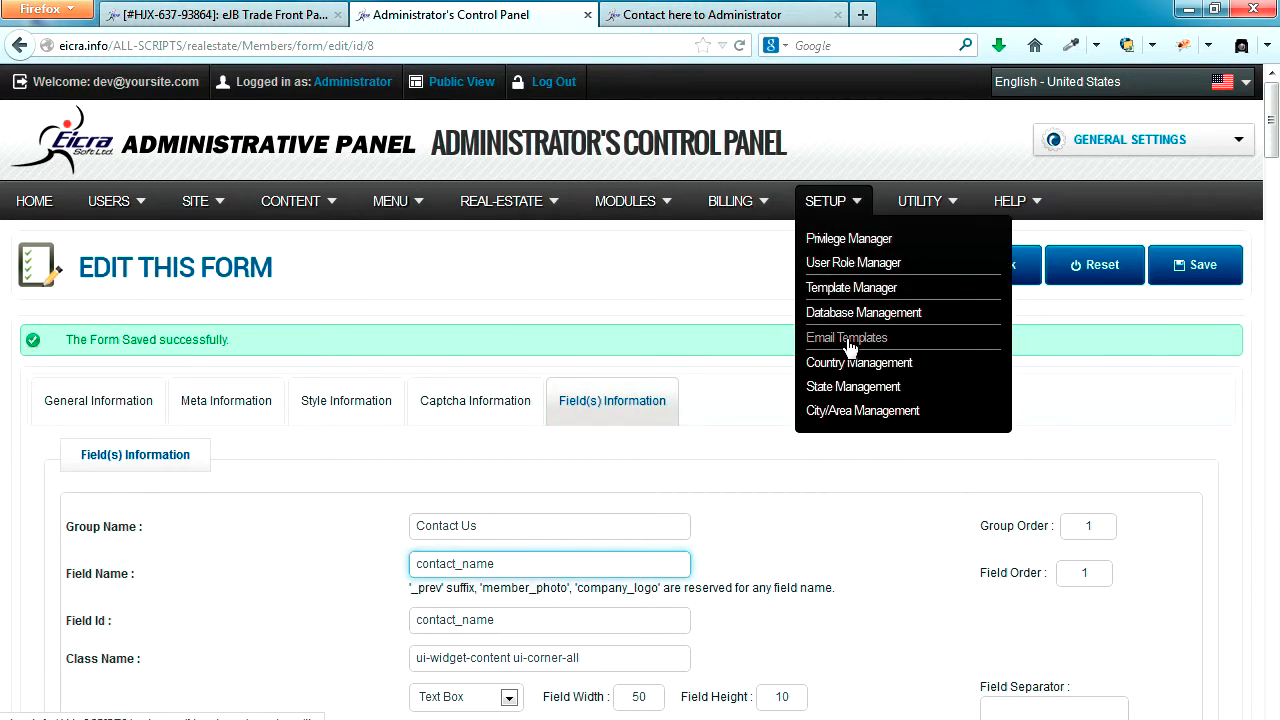
click(897, 356)
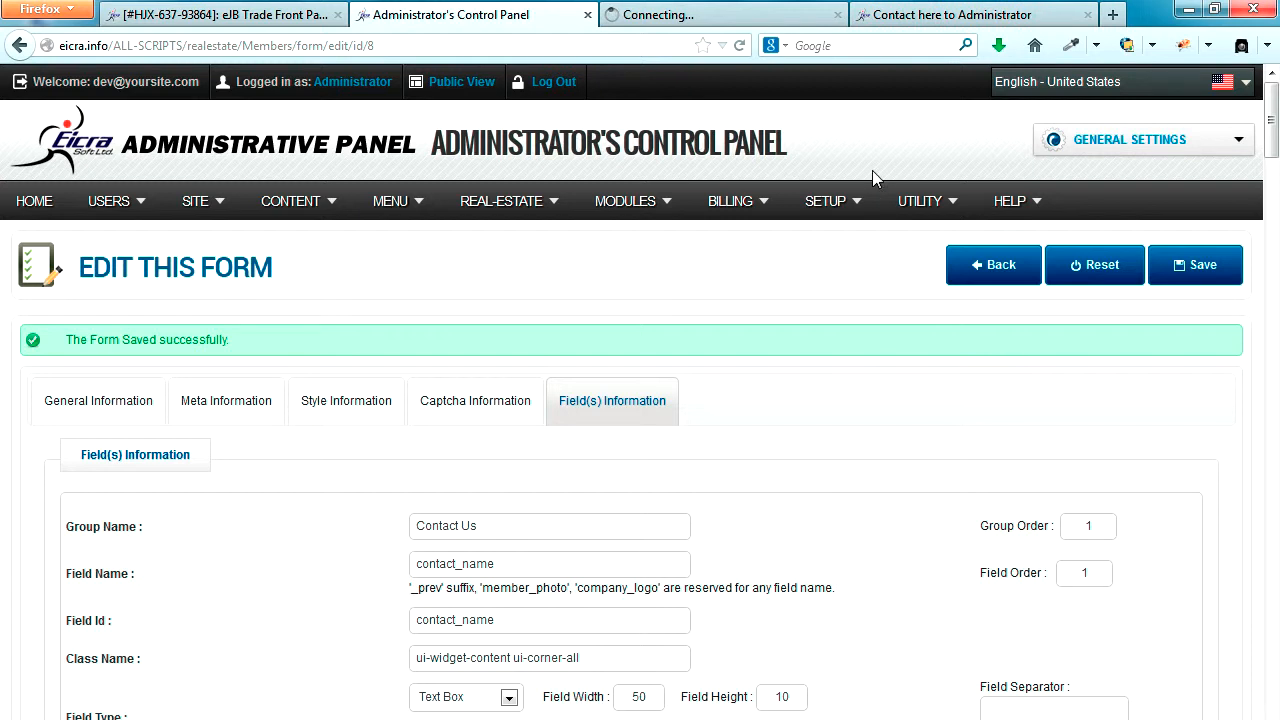
click(707, 16)
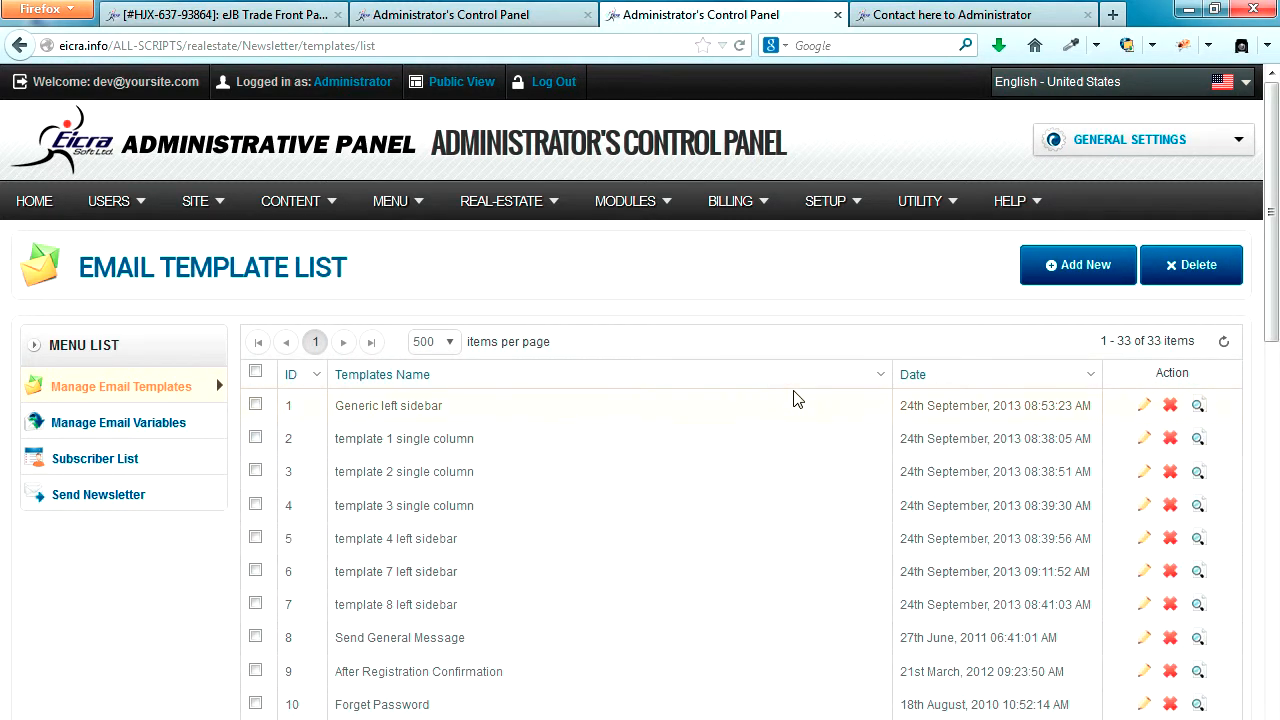
scroll(629, 400, down, 2)
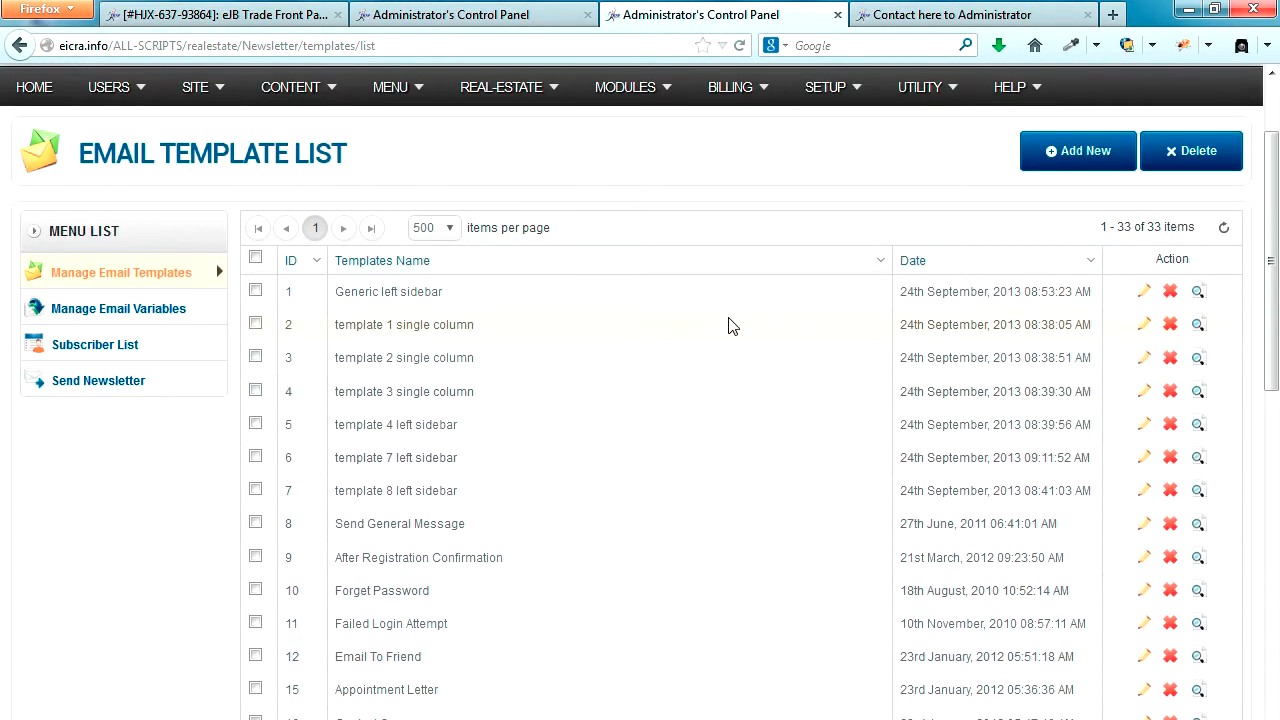
scroll(730, 325, up, 2)
click(1081, 268)
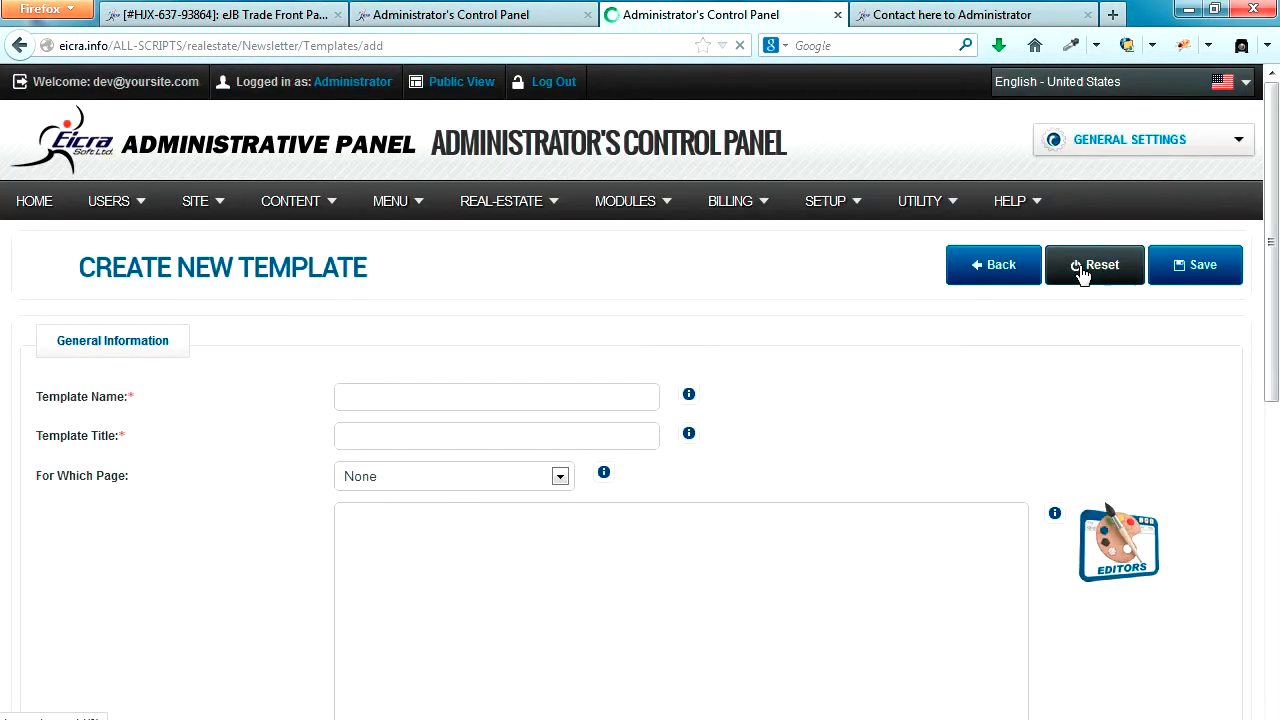
Step: Set the template name and title to Contact Us and assign it to the Registration Confirmation page
click(414, 402)
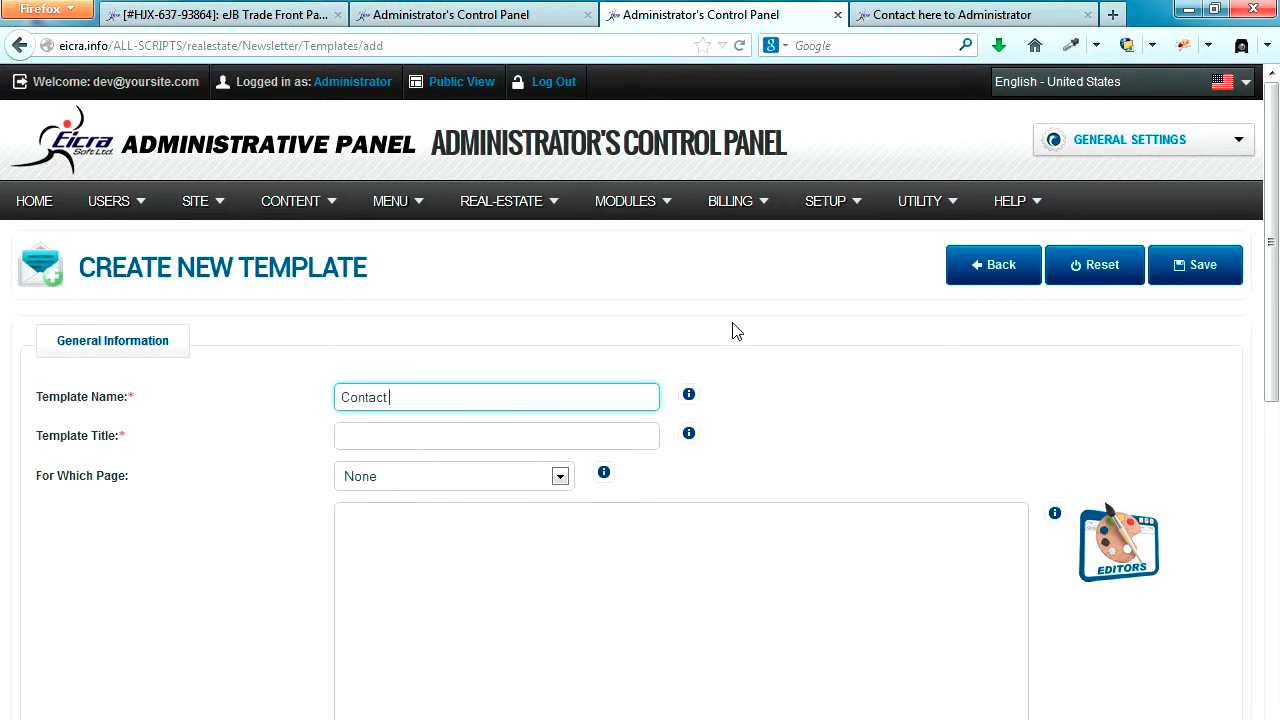
key(ctrl+a)
key(ctrl+c)
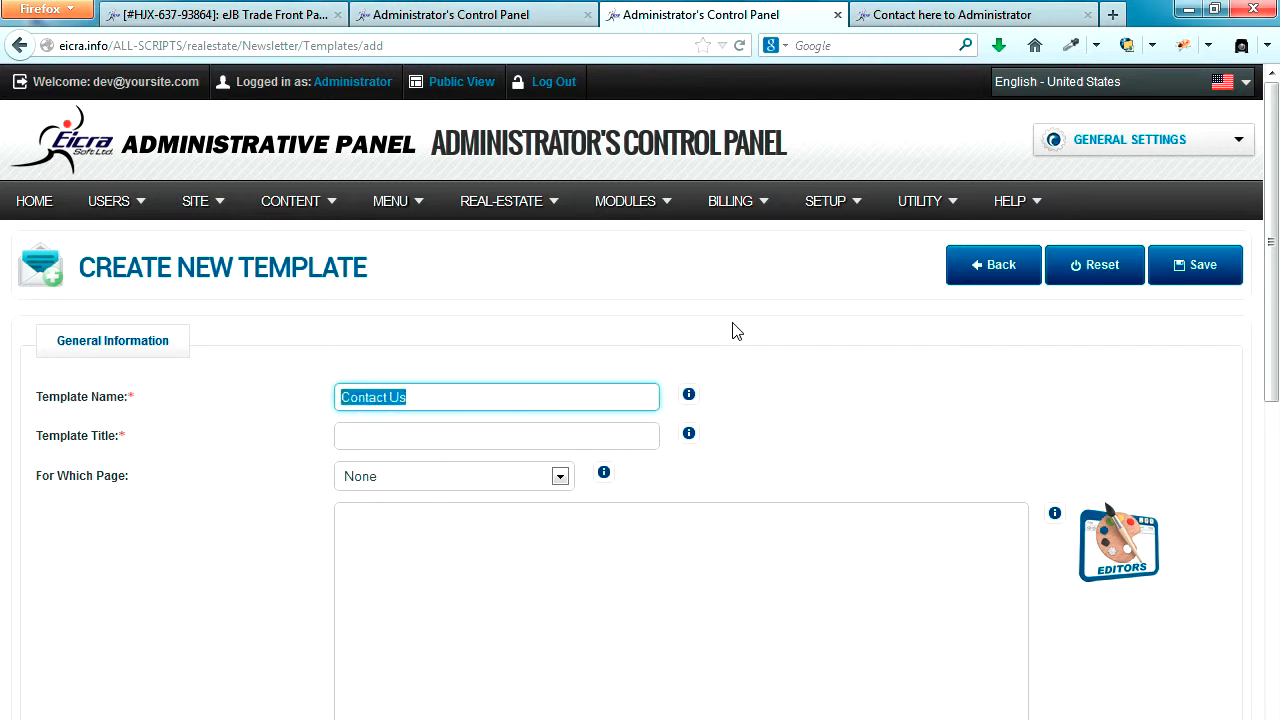
key(Tab)
key(ctrl+v)
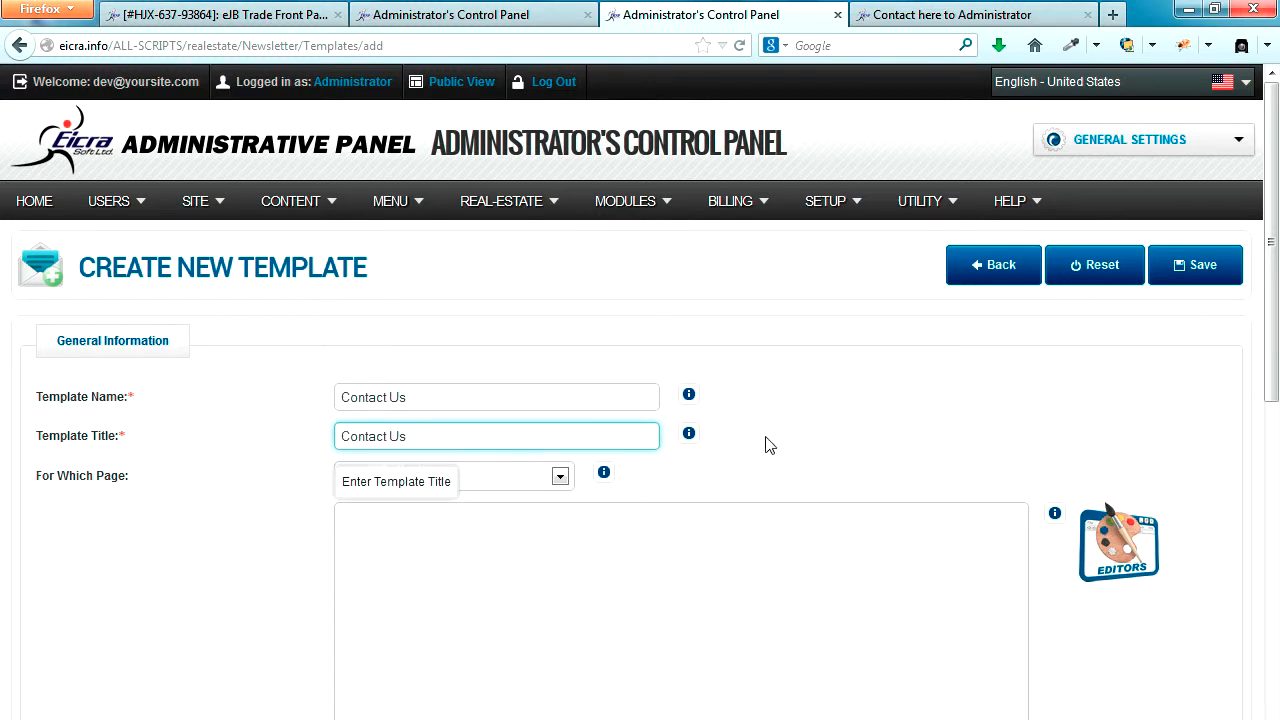
click(546, 481)
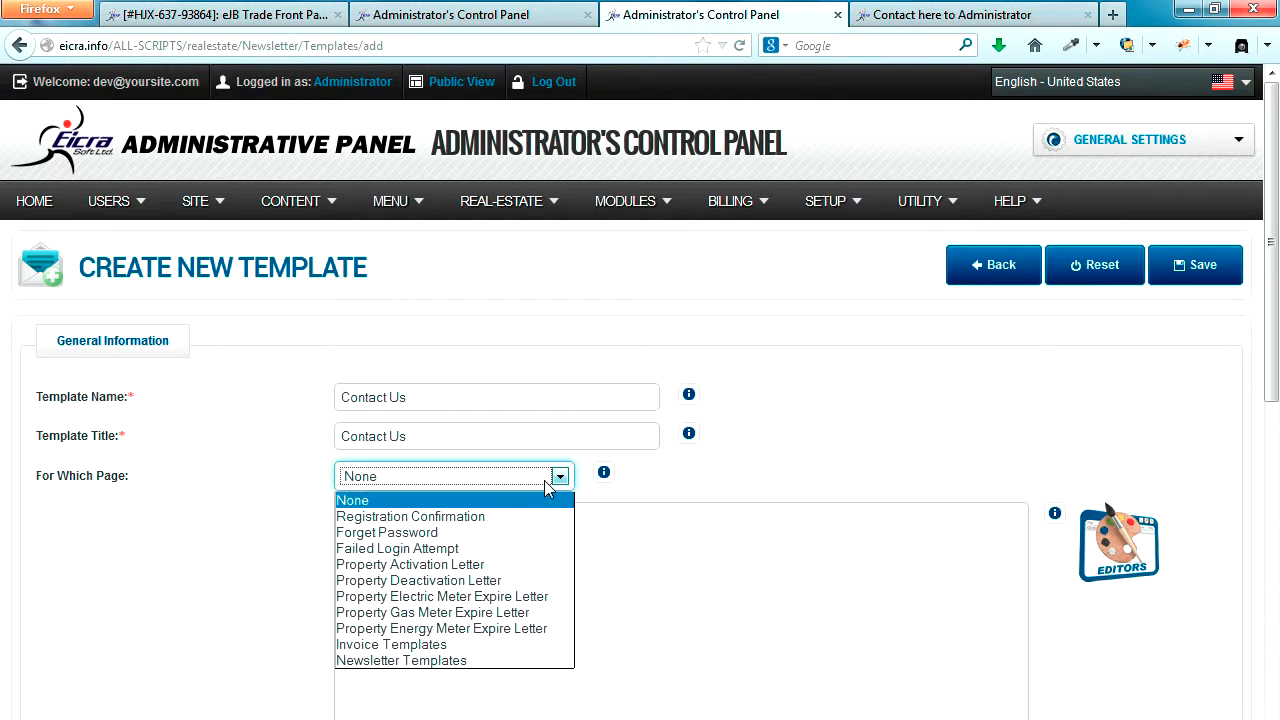
click(465, 517)
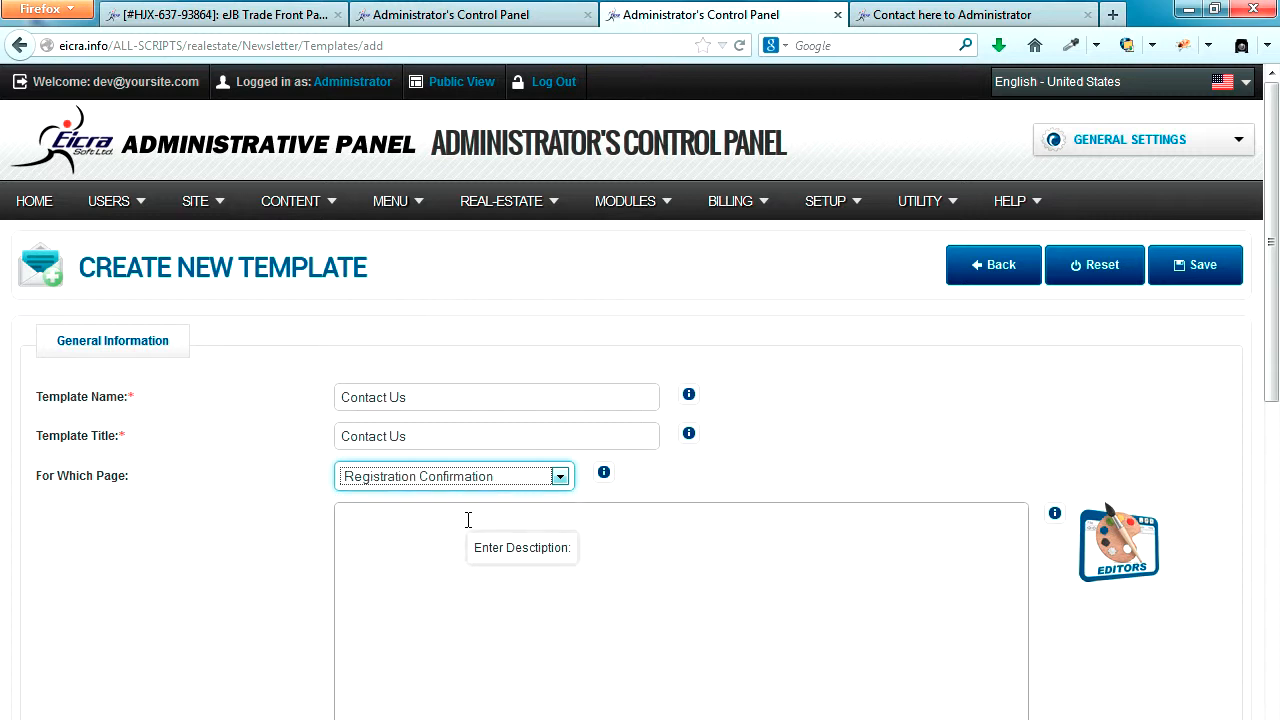
Step: Copy the contact_name field's label "Name:" from the form editor into the new template's content
click(432, 542)
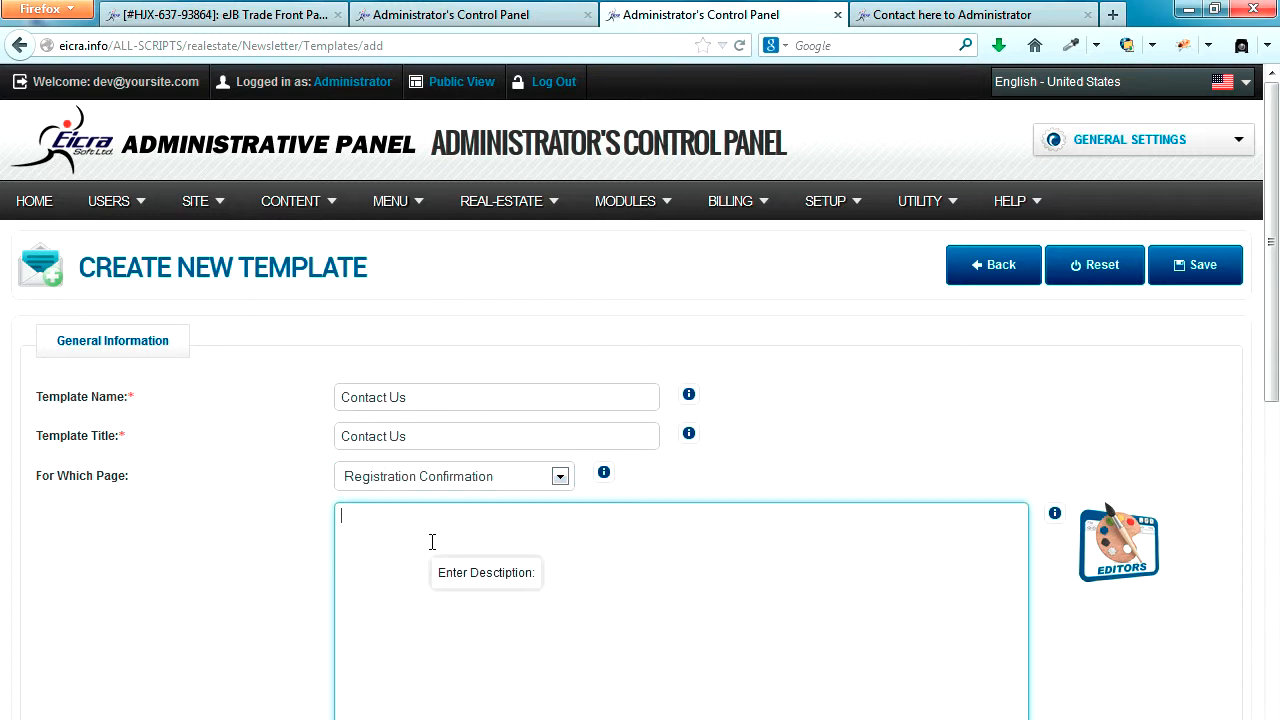
scroll(432, 542, down, 3)
click(483, 13)
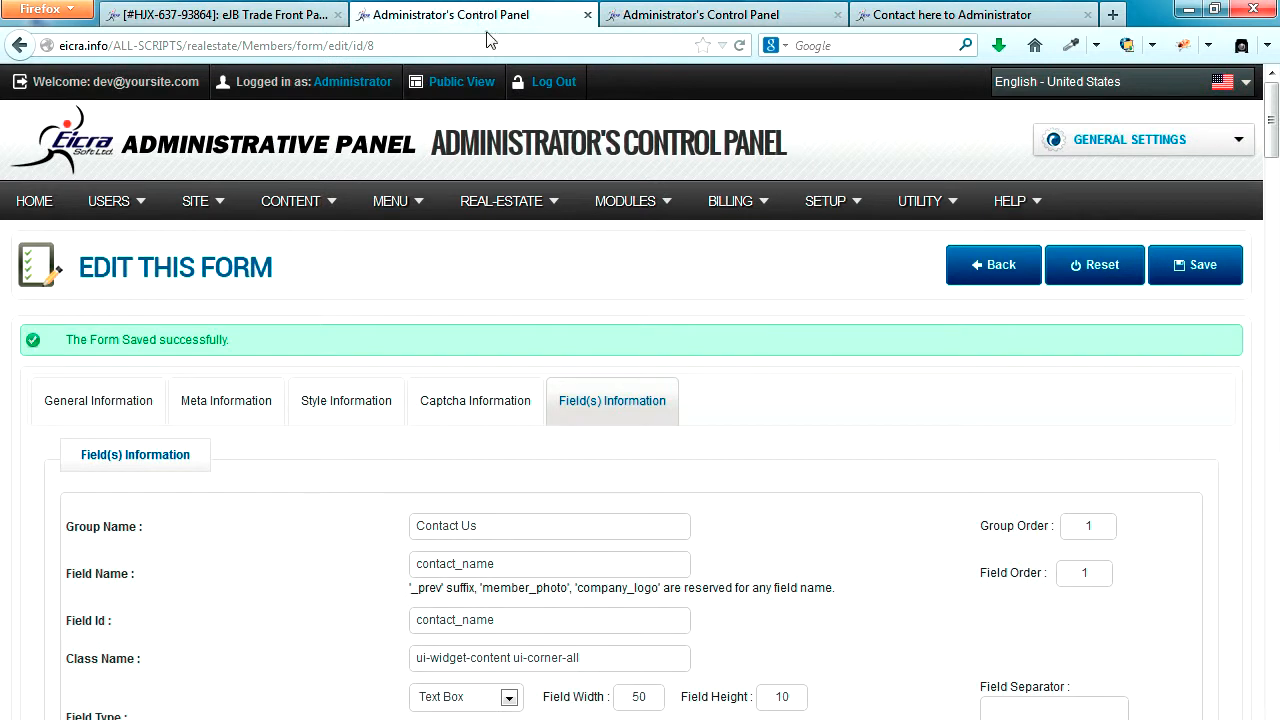
scroll(479, 326, down, 3)
triple_click(471, 554)
key(ctrl+c)
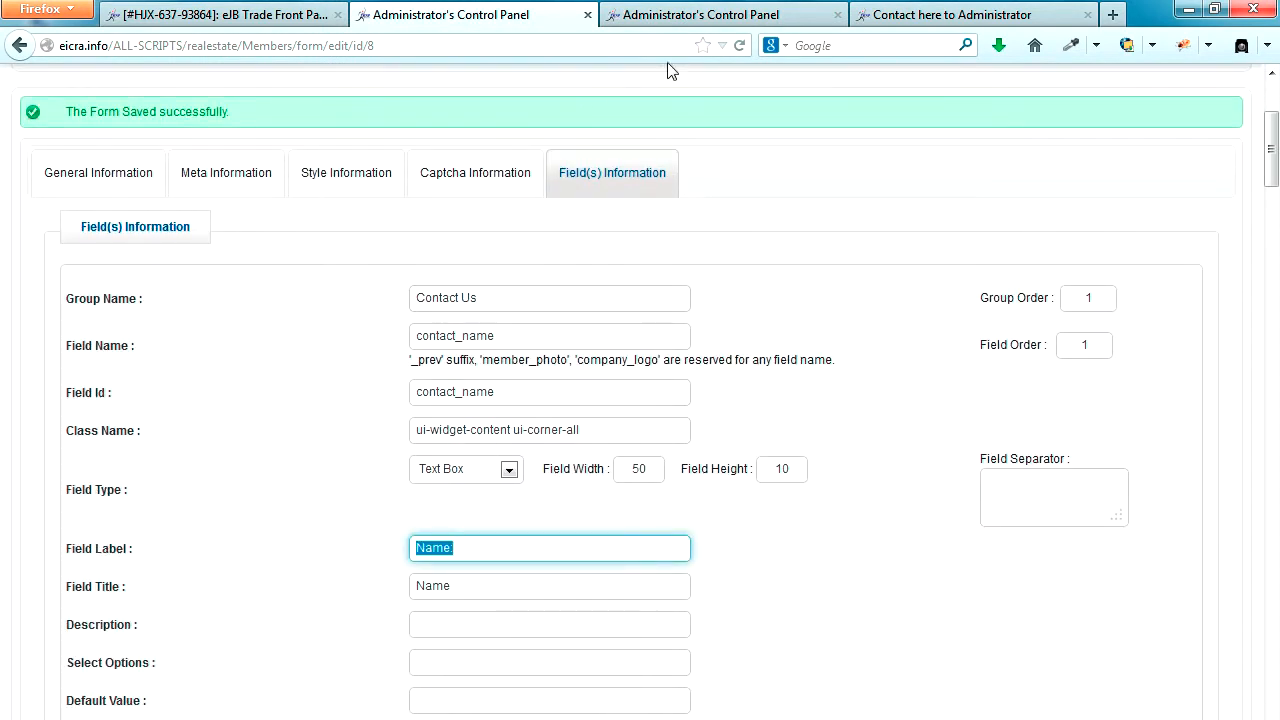
click(695, 14)
key(ctrl+v)
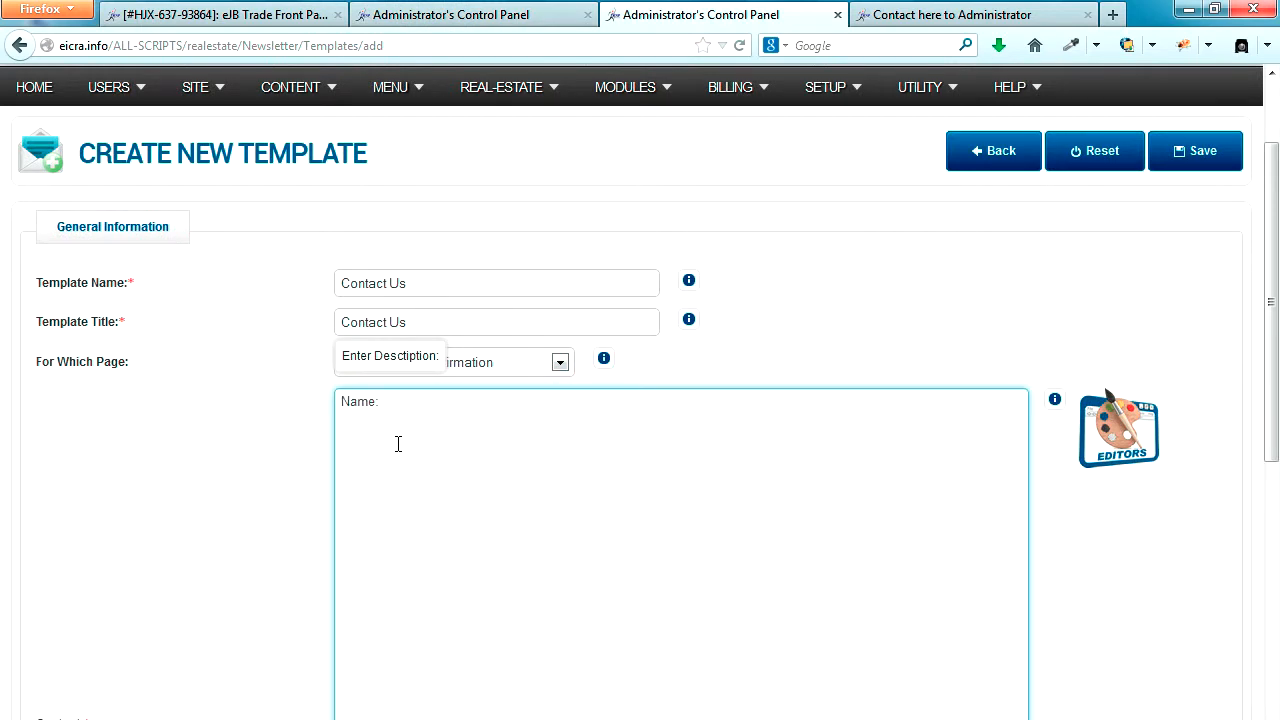
Step: Switch the content to the WYSIWYG editor and complete the line as "Name: %contact_name%," using the field name copied from the form
click(1115, 435)
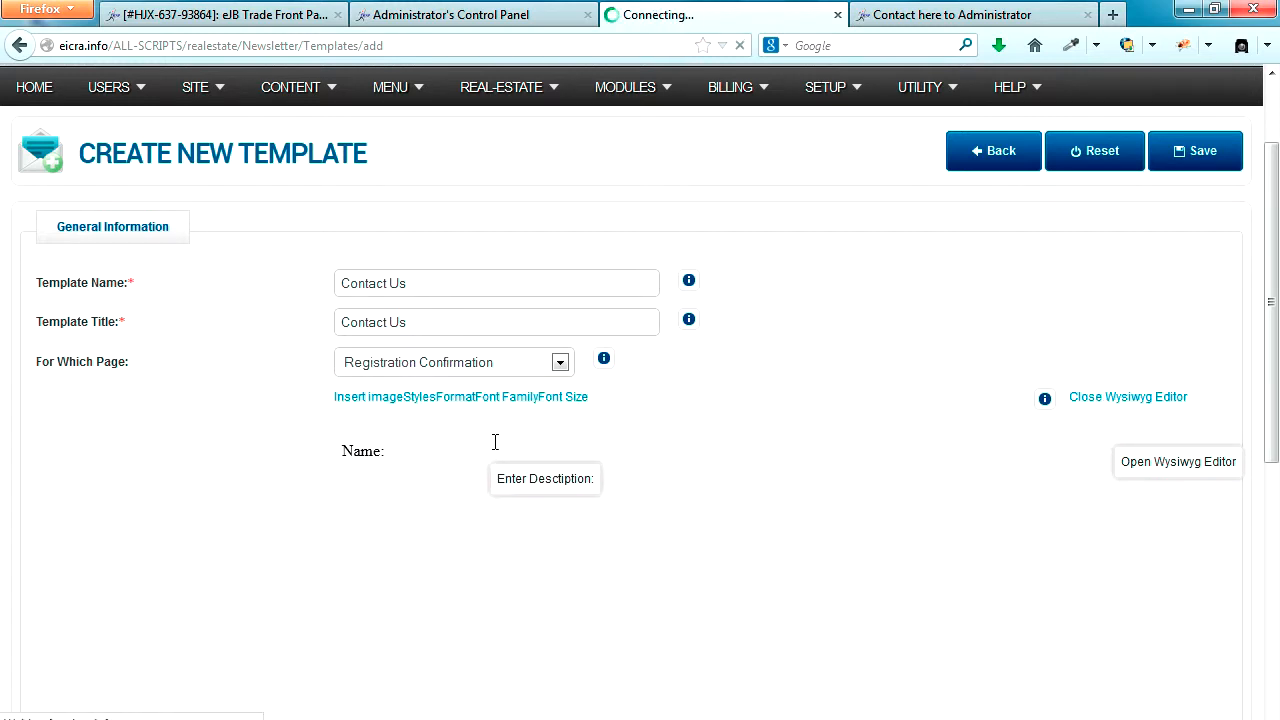
click(416, 484)
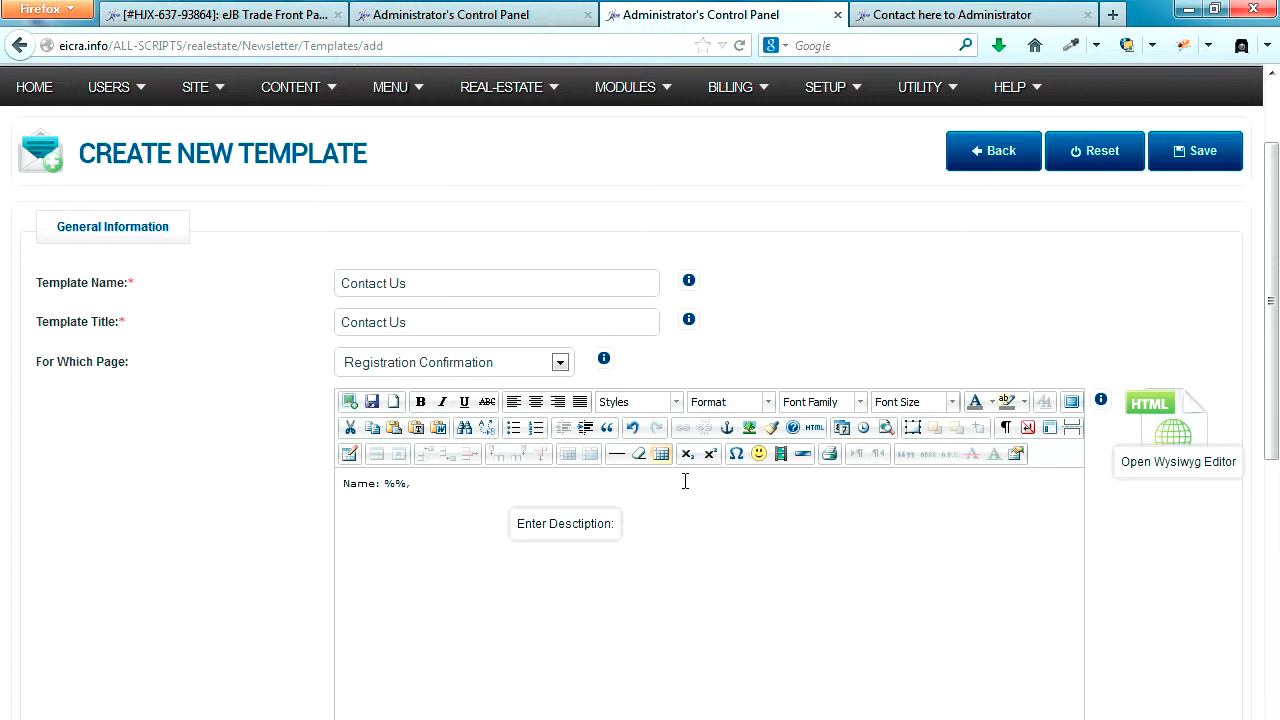
click(505, 15)
drag(511, 337, 412, 336)
key(ctrl+c)
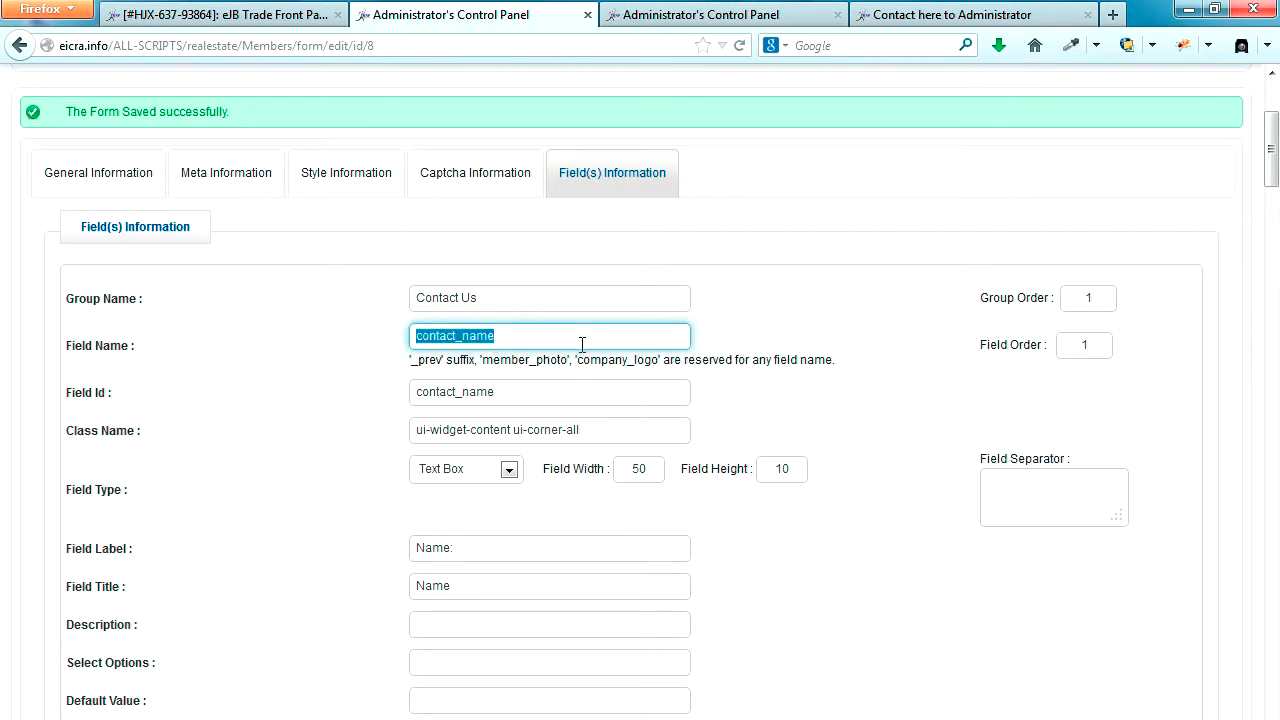
click(663, 15)
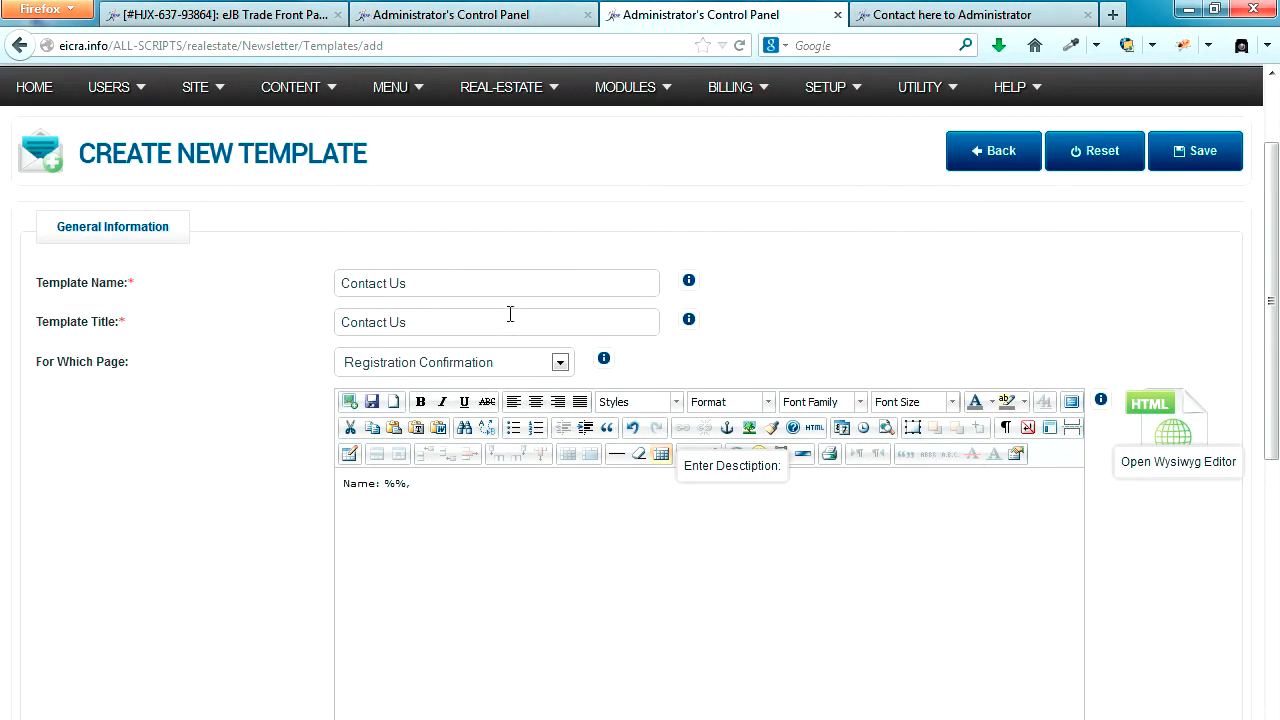
key(ctrl+v)
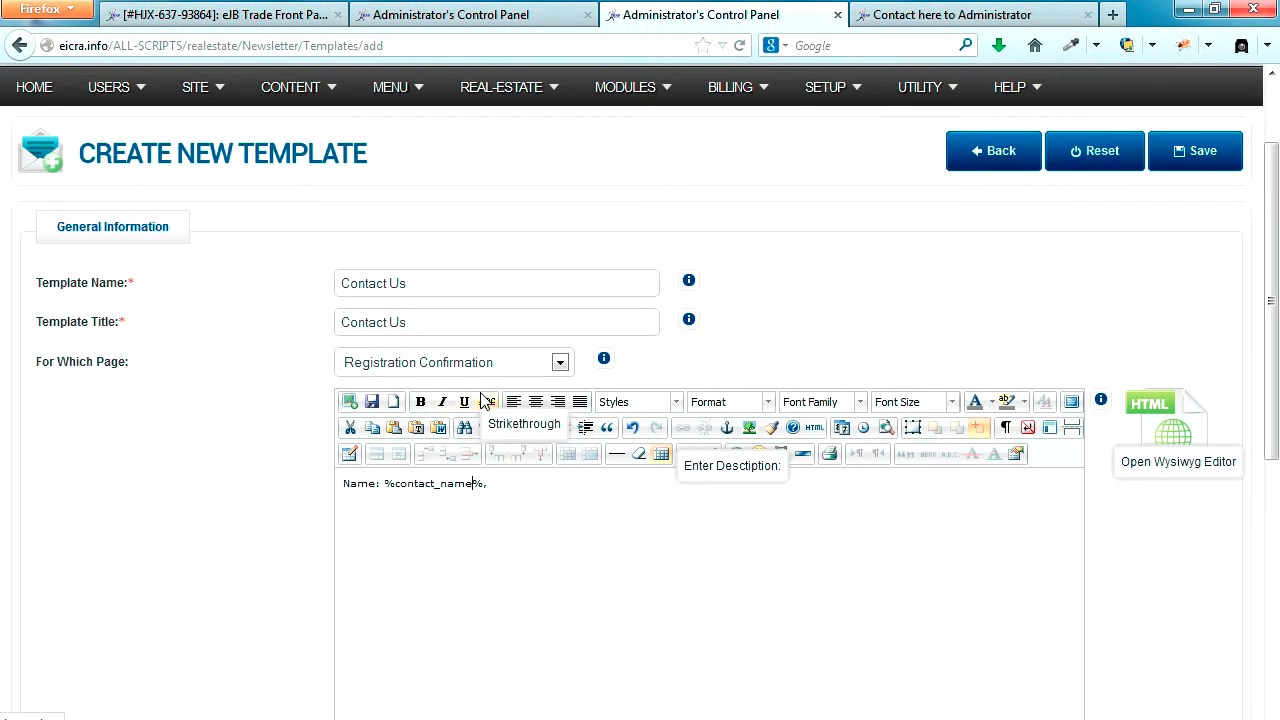
Step: Duplicate the "Name: %contact_name%," line six times on separate lines below the original in the template content
scroll(481, 400, up, 2)
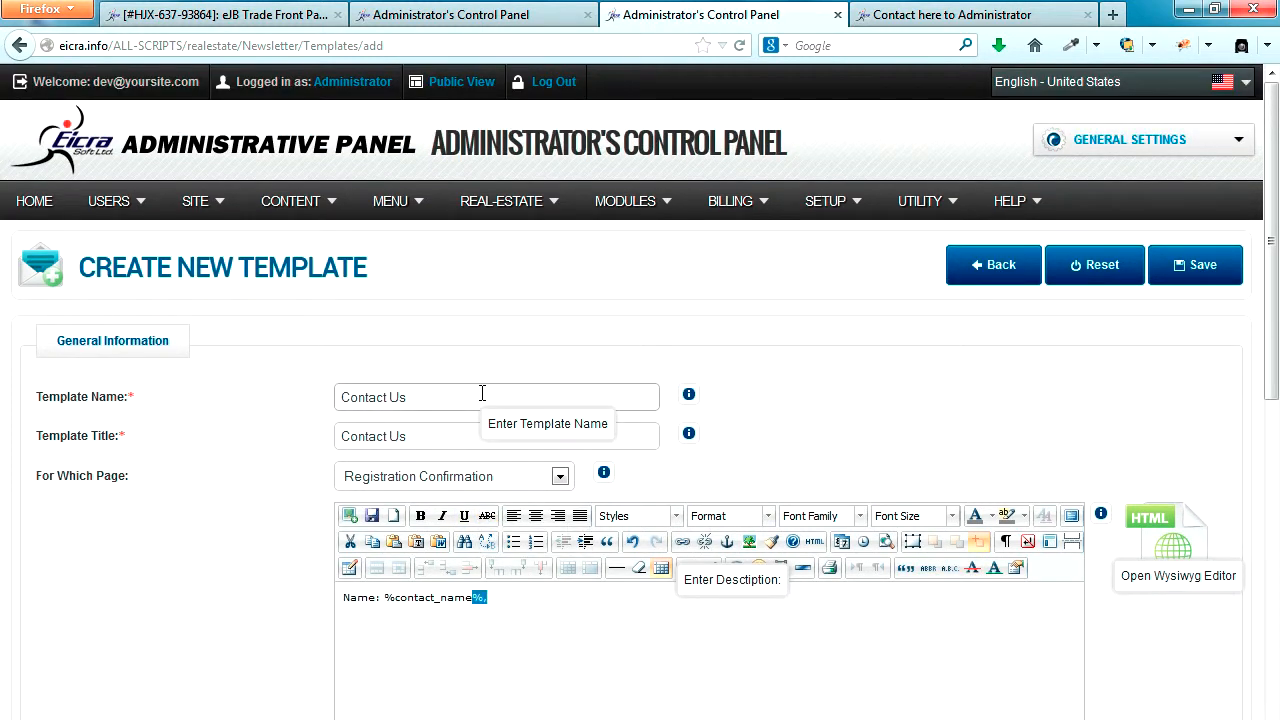
scroll(482, 397, down, 8)
scroll(510, 280, up, 4)
click(424, 370)
key(ctrl+a)
key(ctrl+c)
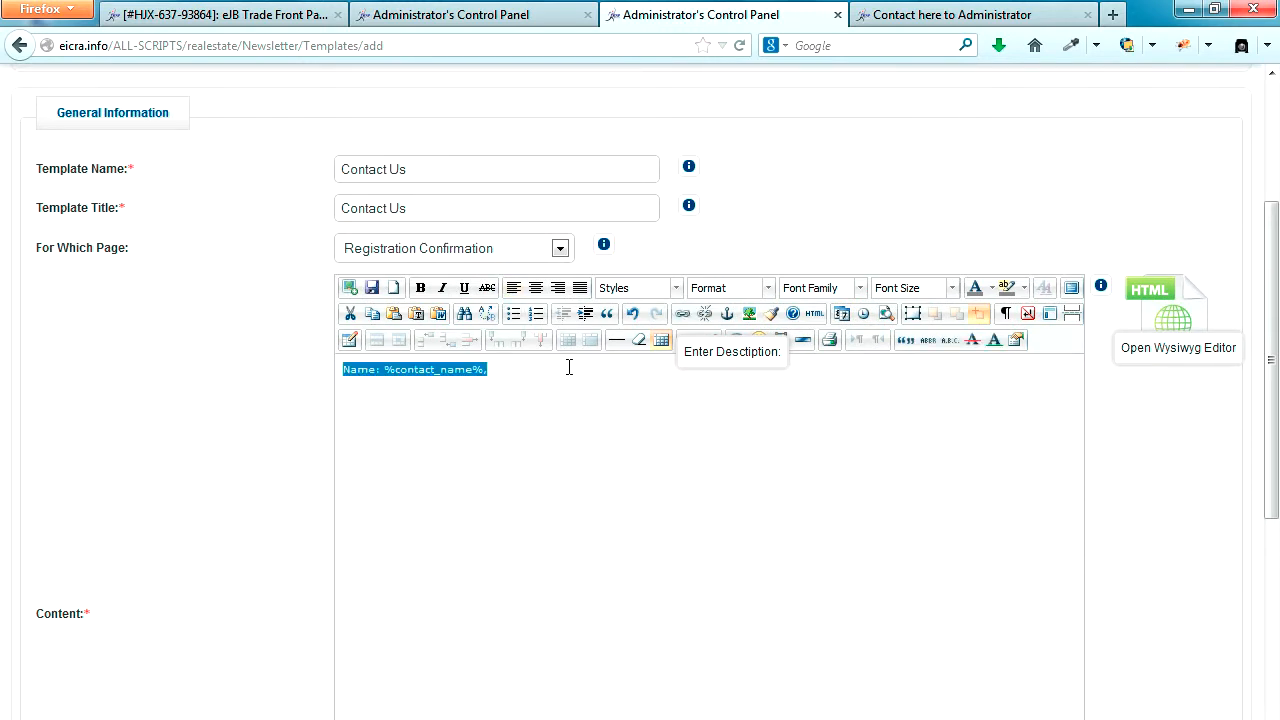
click(569, 367)
key(Return)
key(ctrl+v)
key(ctrl+v)
key(ctrl+v)
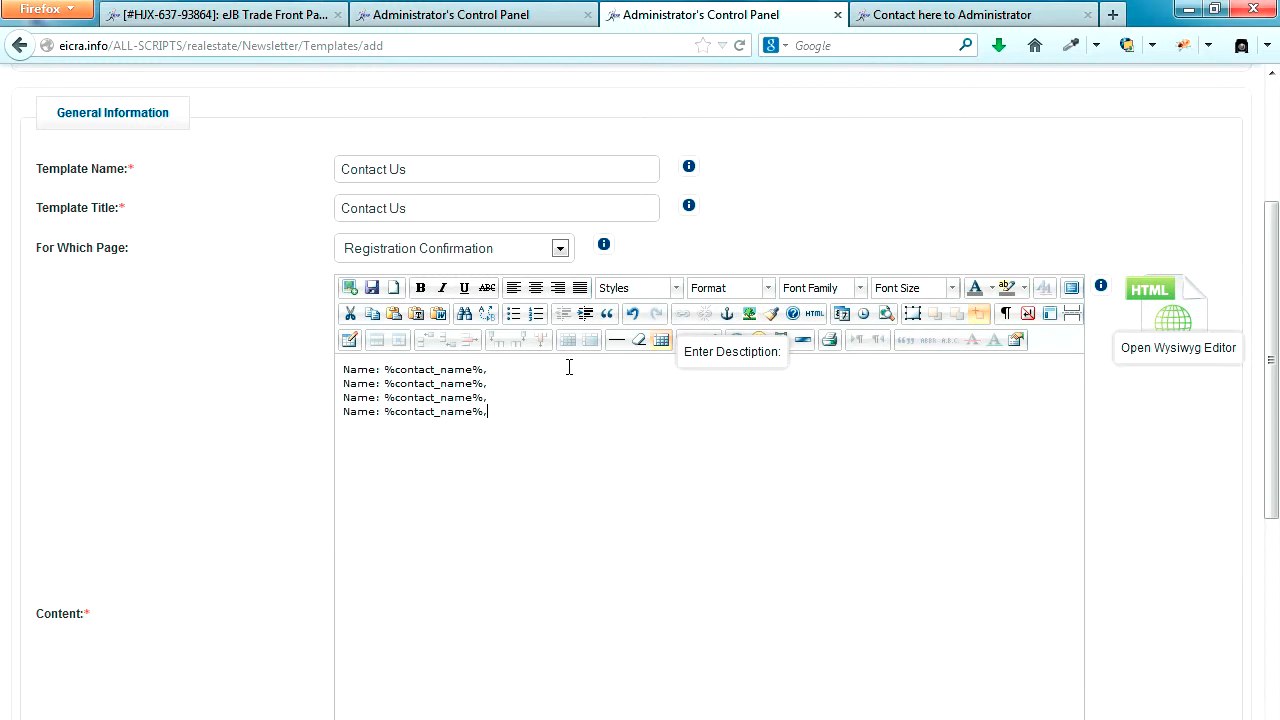
key(ctrl+v)
key(ctrl+v)
key(ctrl+v)
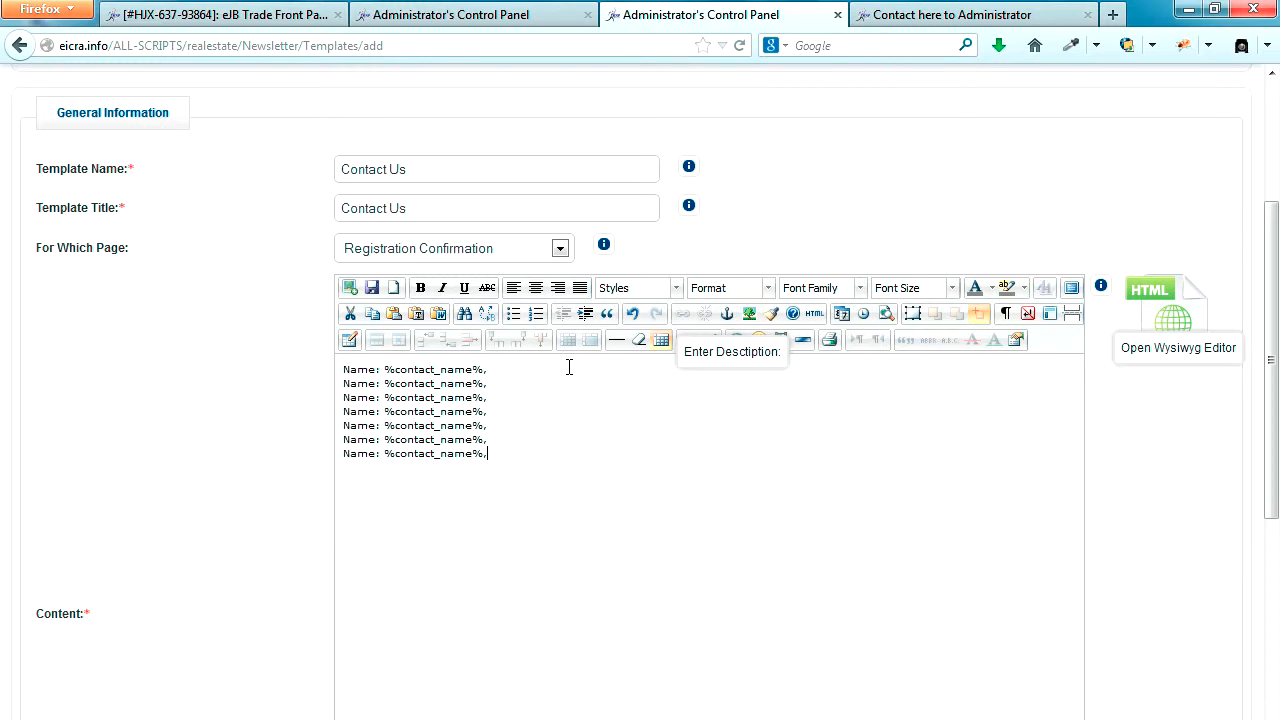
Step: Change the second template line to "Country: %contact_country%," using the country field's name copied from the form editor
click(445, 18)
scroll(543, 358, down, 3)
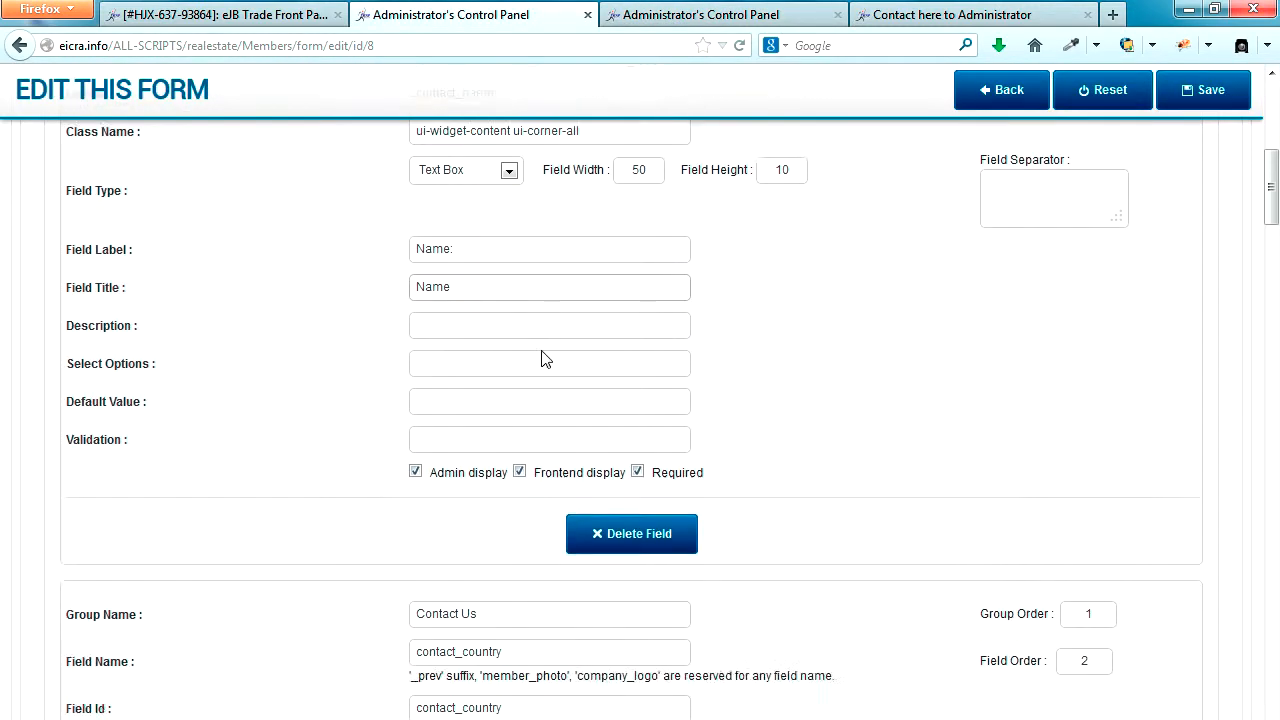
scroll(543, 358, down, 3)
drag(505, 496, 367, 518)
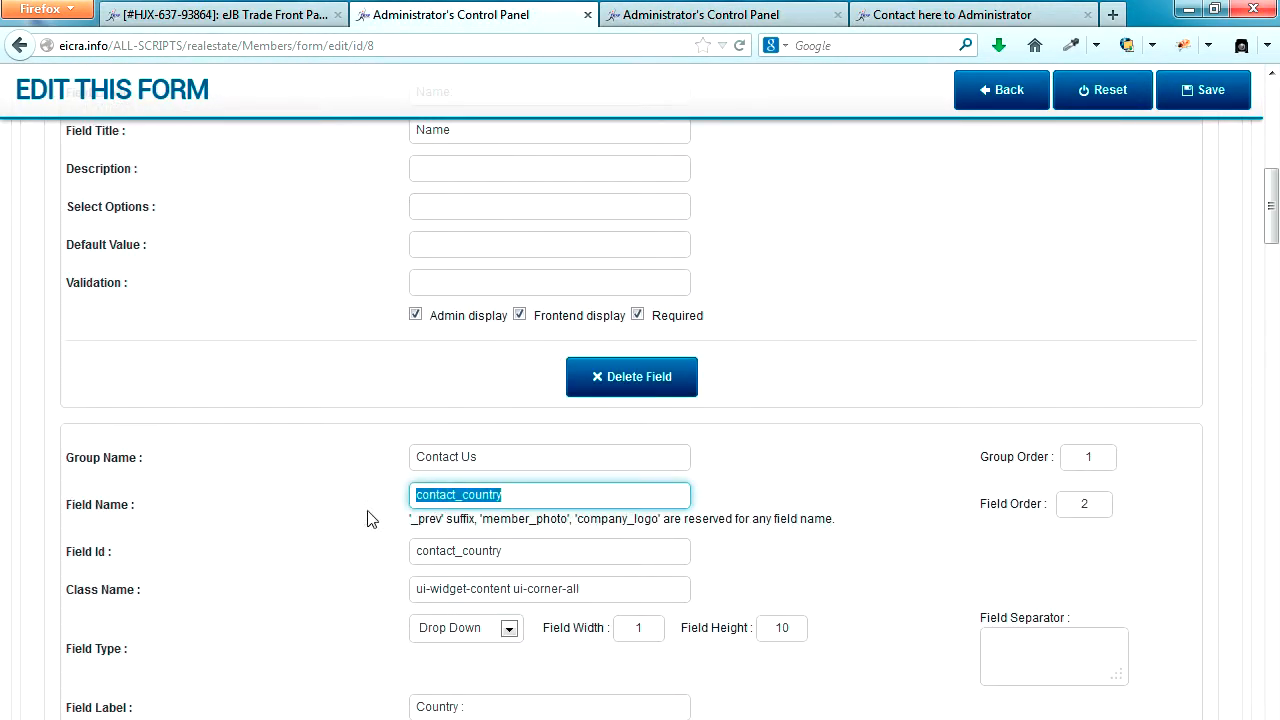
click(688, 16)
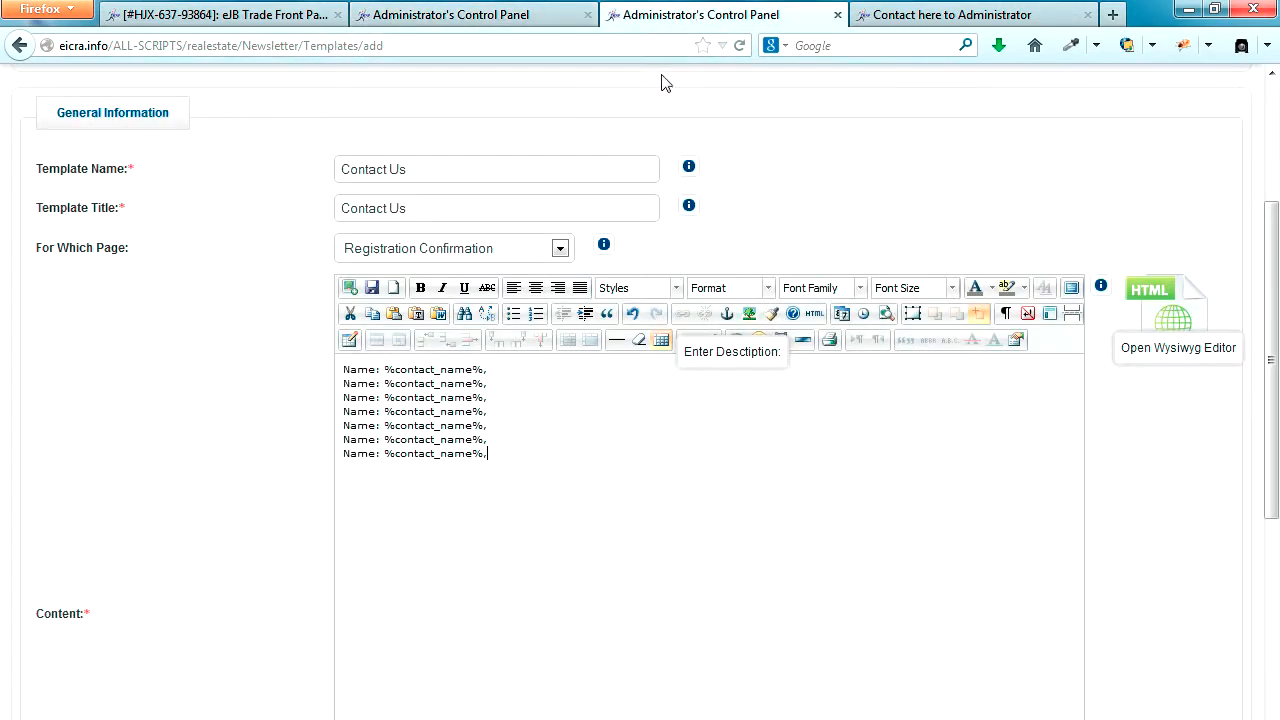
double_click(412, 383)
drag(468, 385, 469, 385)
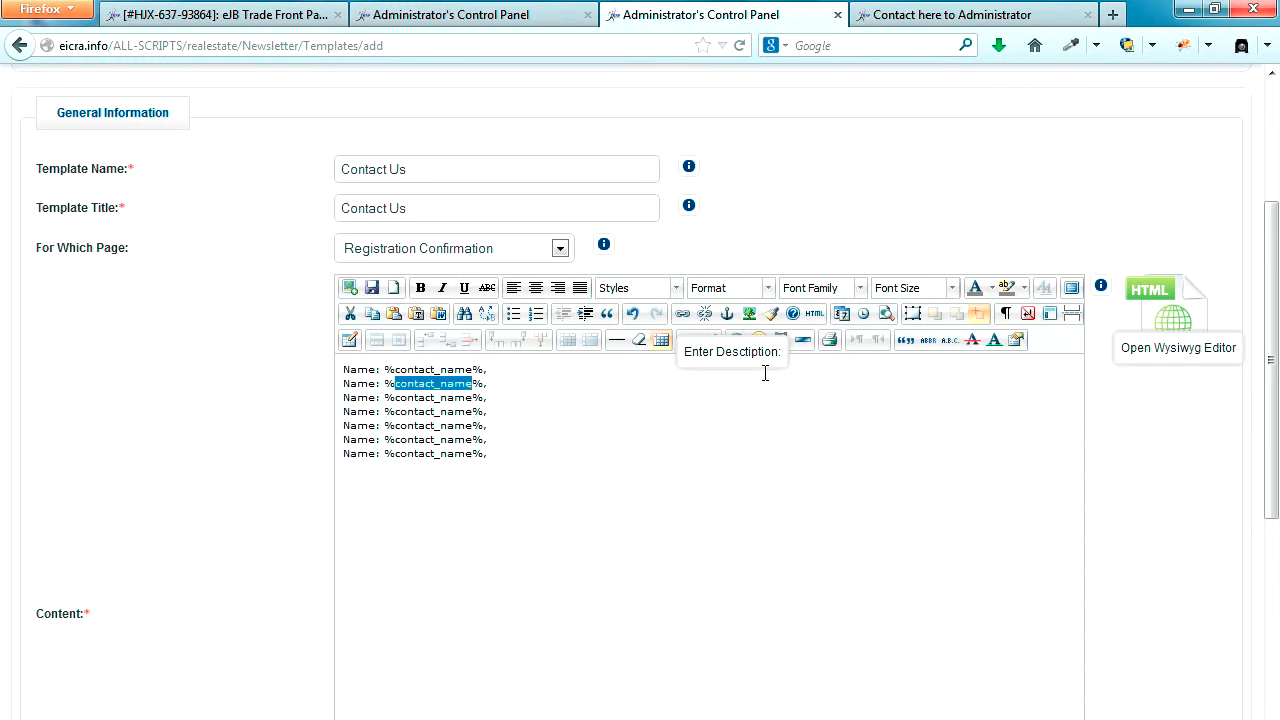
text(contact_country)
double_click(359, 383)
text(Country)
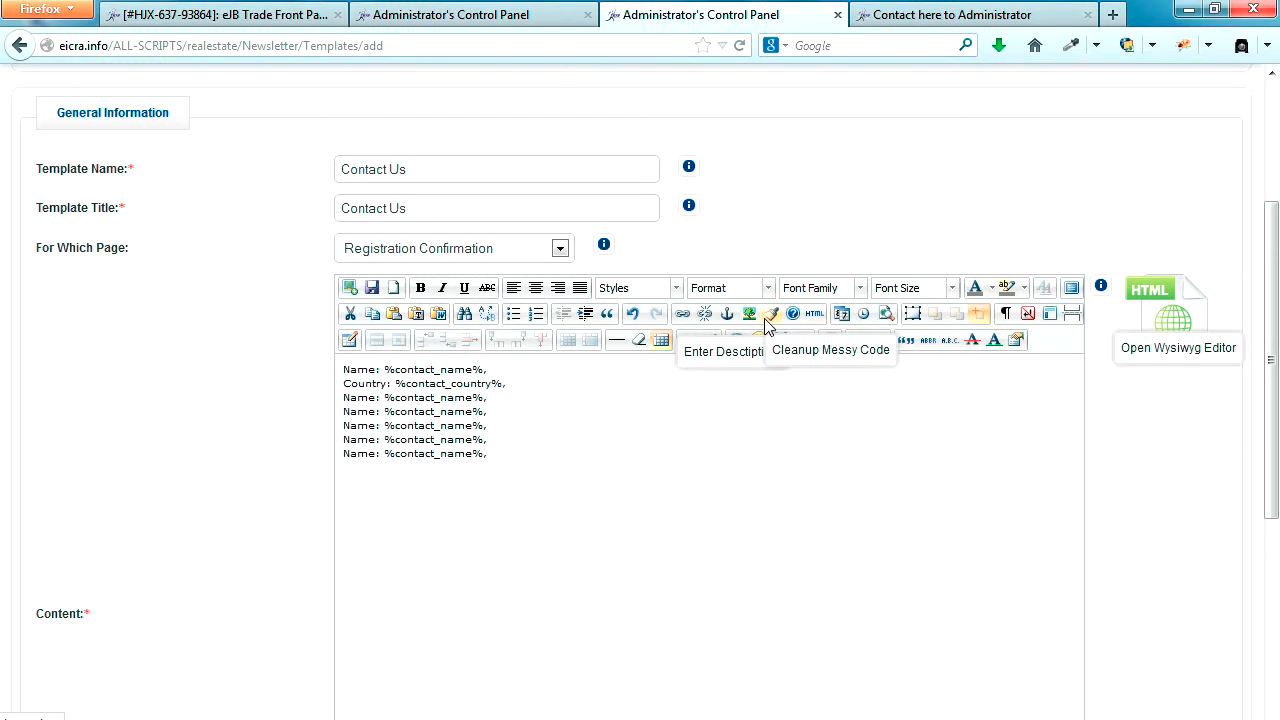
Step: Relabel the third template line "Email" and replace its placeholder name with contact_email copied from the form editor
click(500, 18)
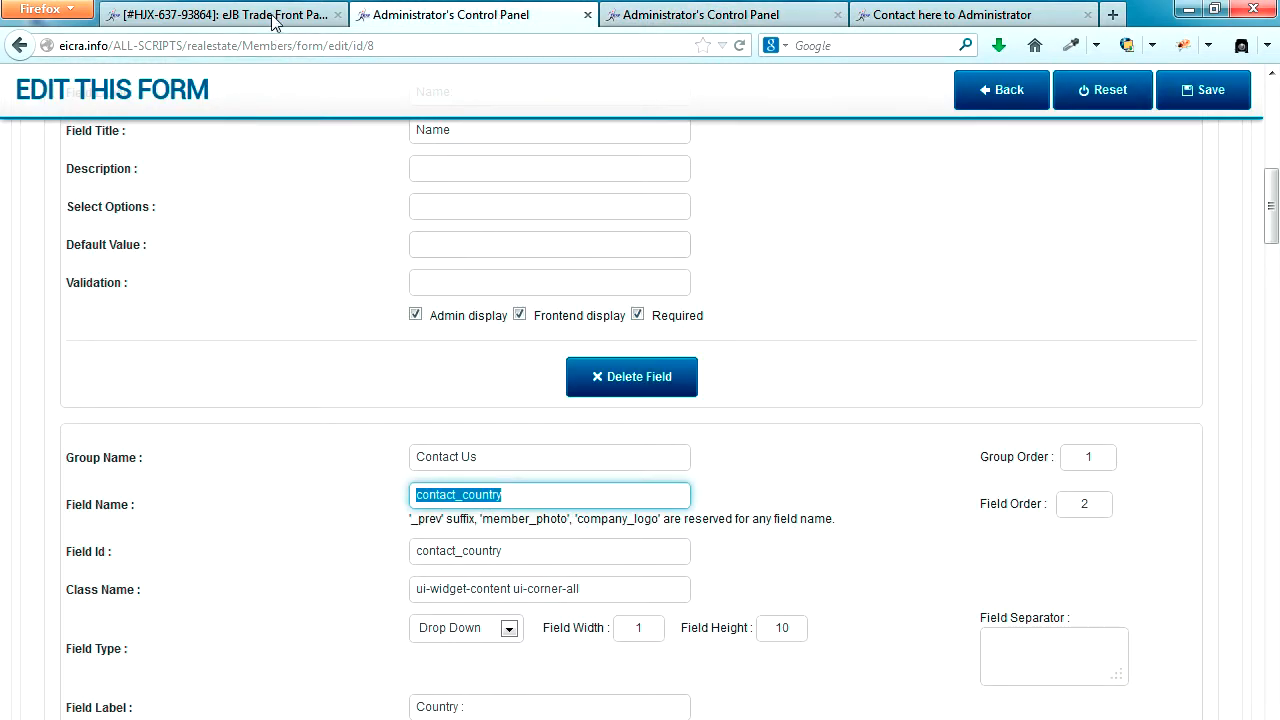
scroll(497, 500, down, 10)
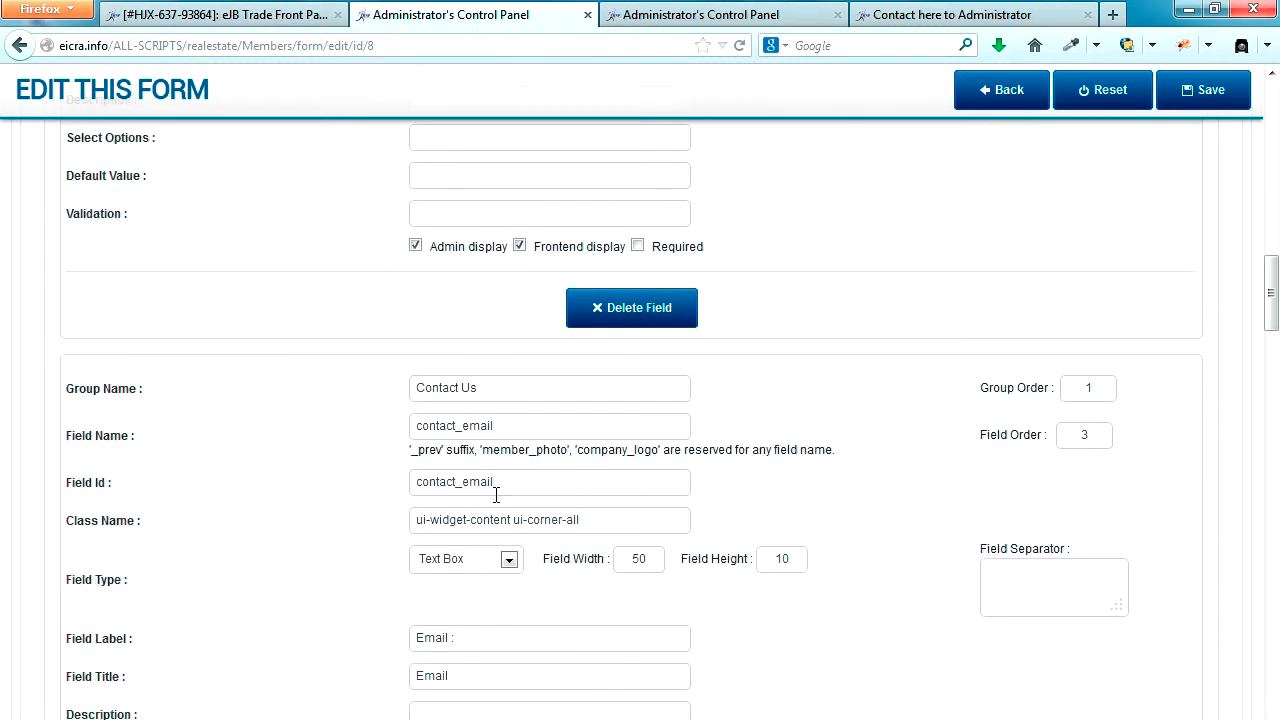
drag(511, 428, 395, 429)
key(ctrl+c)
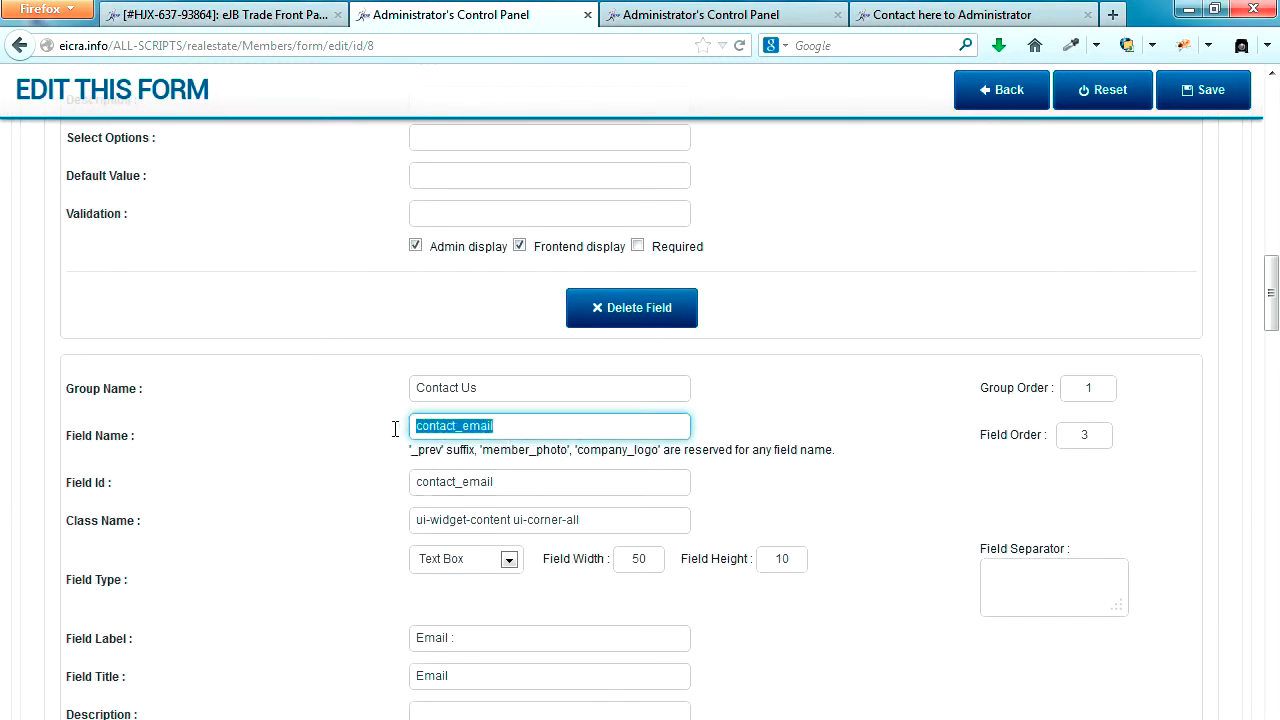
click(690, 22)
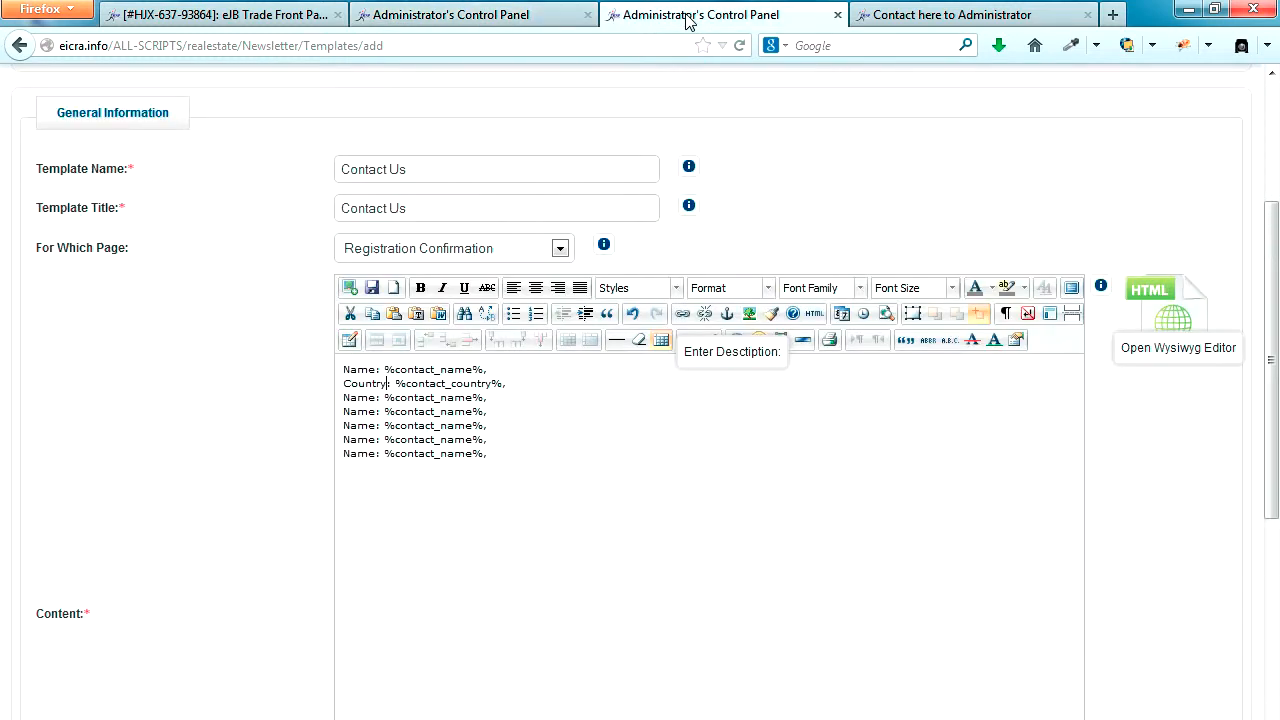
drag(398, 401, 463, 404)
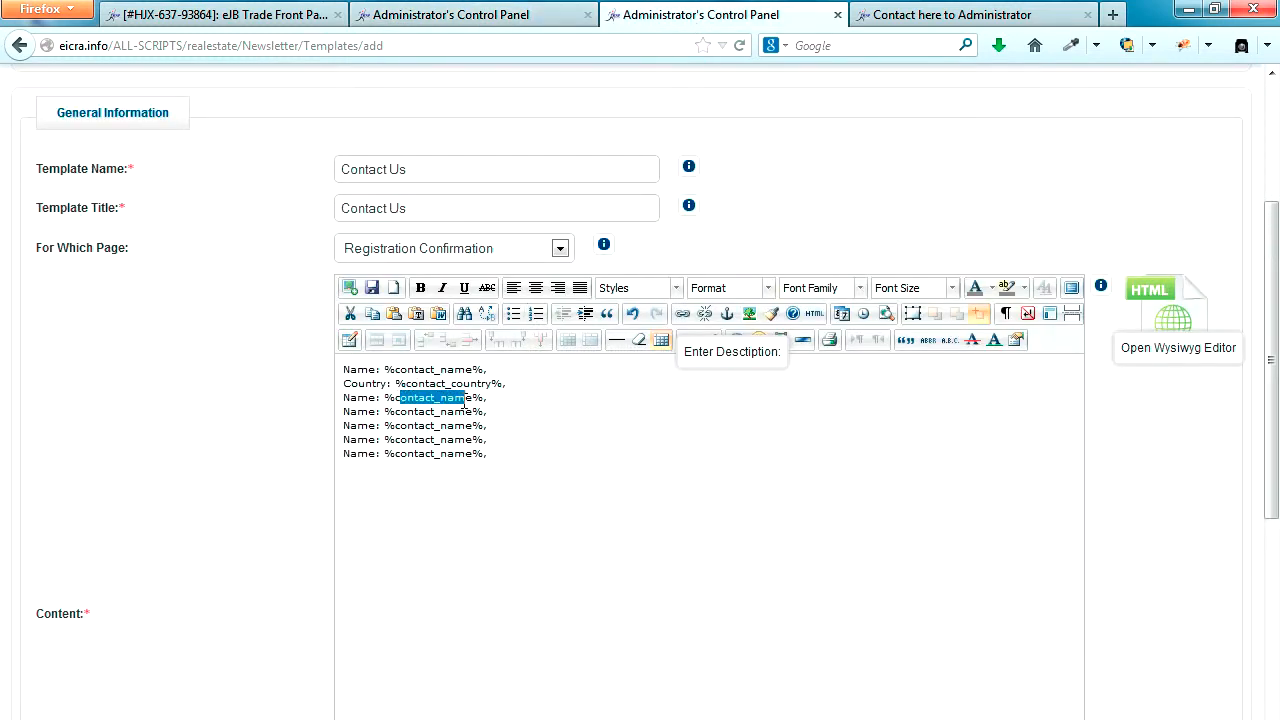
key(ctrl+v)
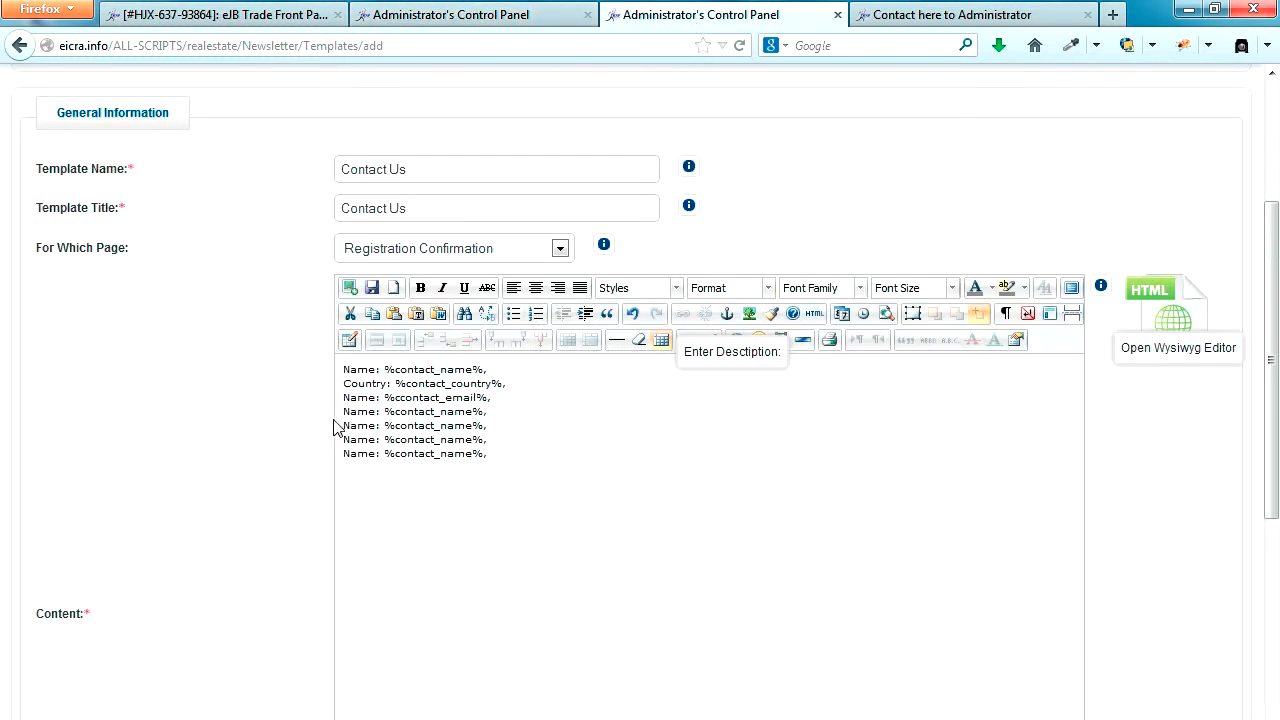
double_click(358, 398)
text(Email)
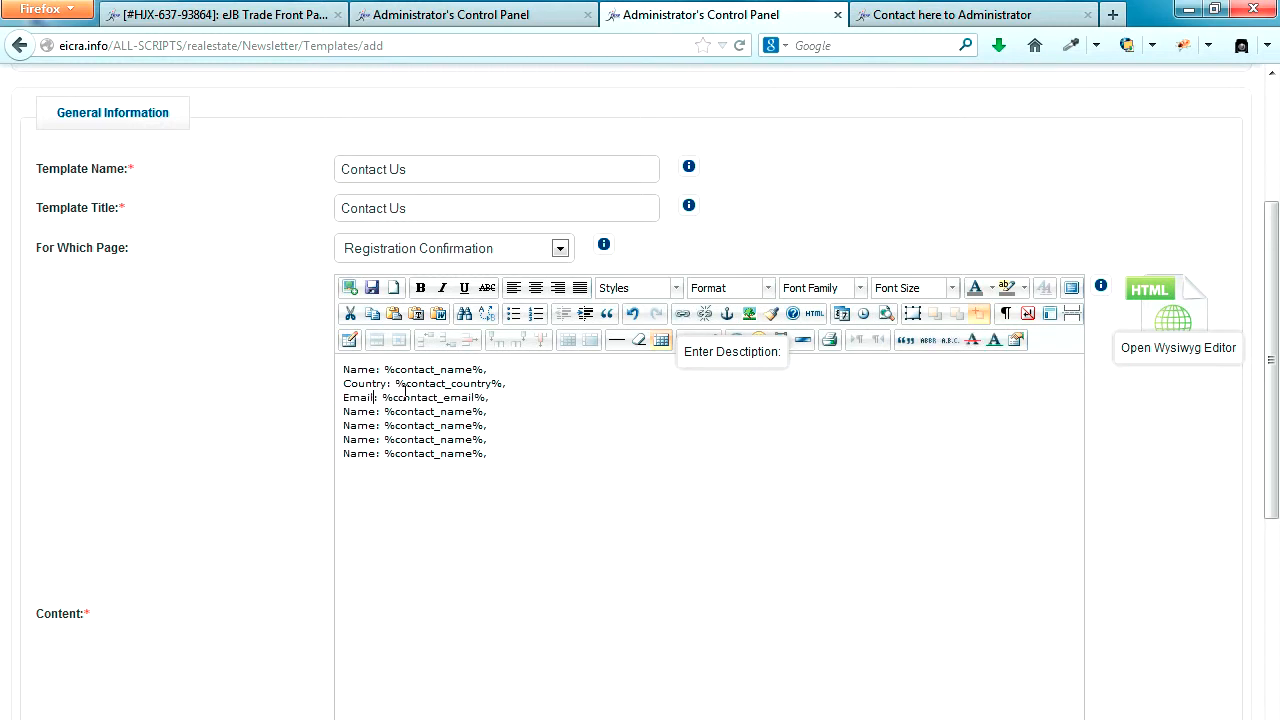
Step: Change the fourth template line to "Subject: %contact_subject%," using the subject field's name copied from the form editor
click(425, 12)
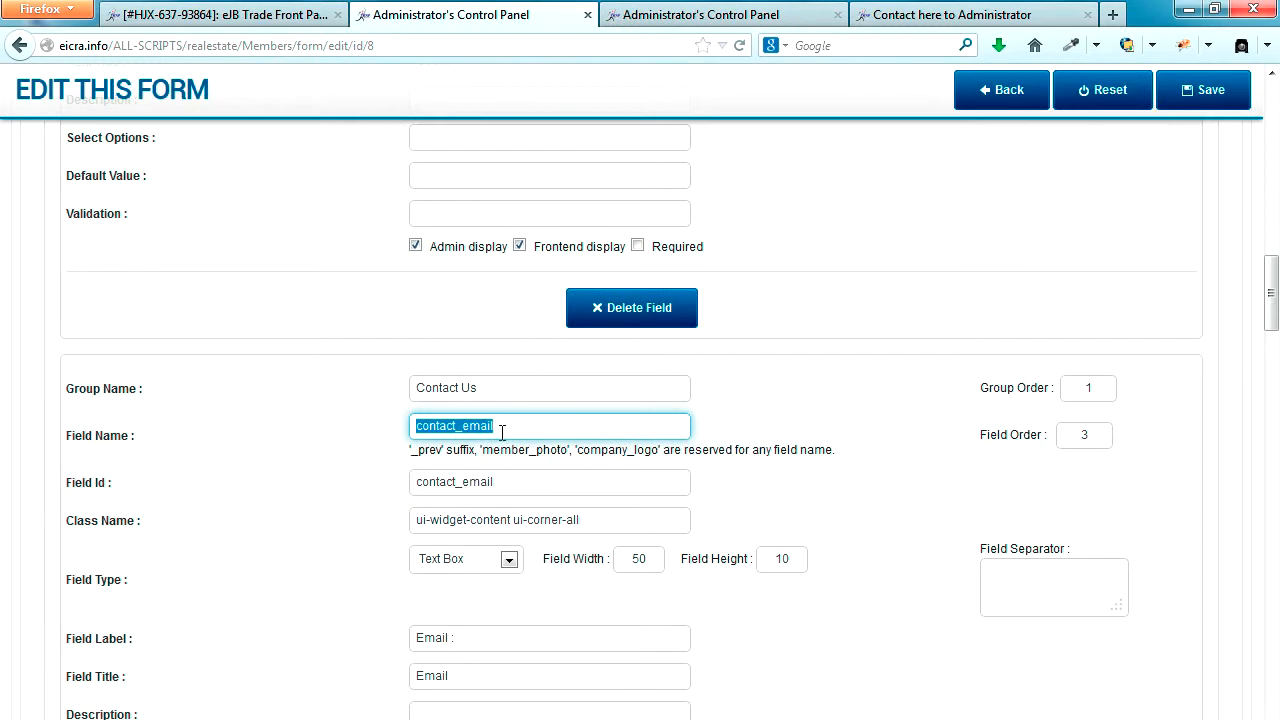
scroll(502, 430, down, 7)
click(531, 302)
drag(531, 302, 378, 297)
key(ctrl+c)
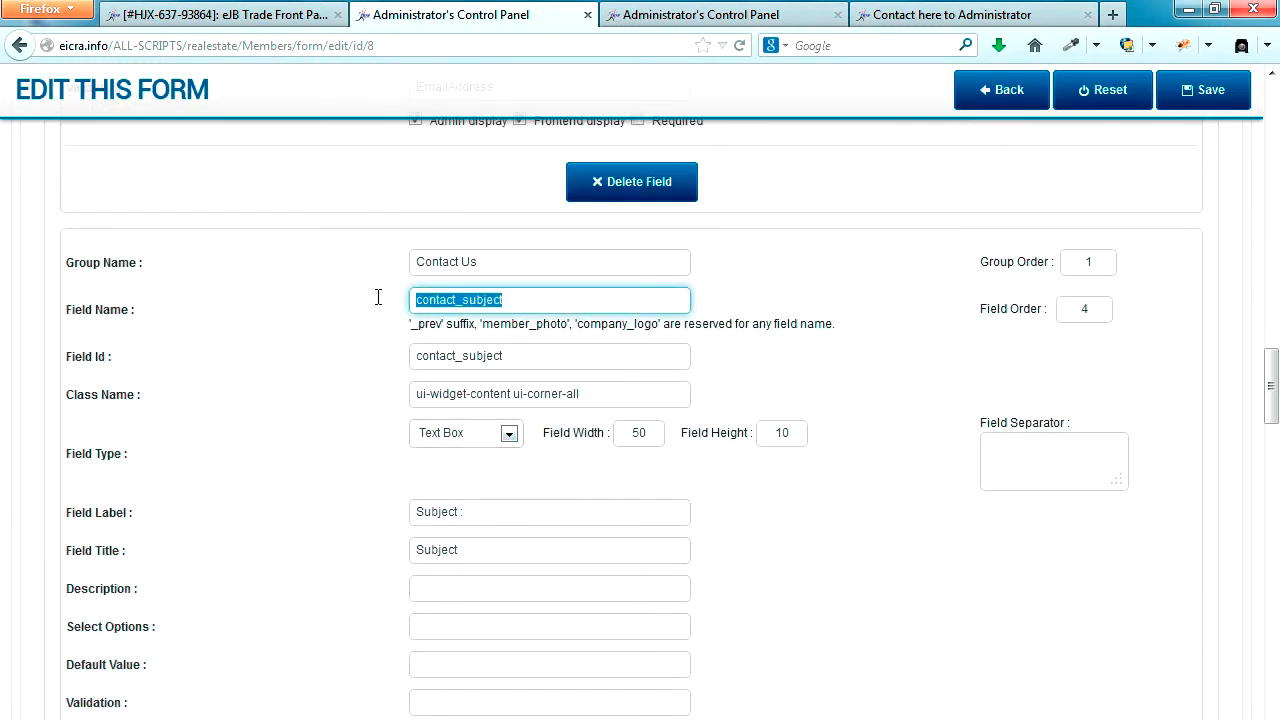
click(710, 15)
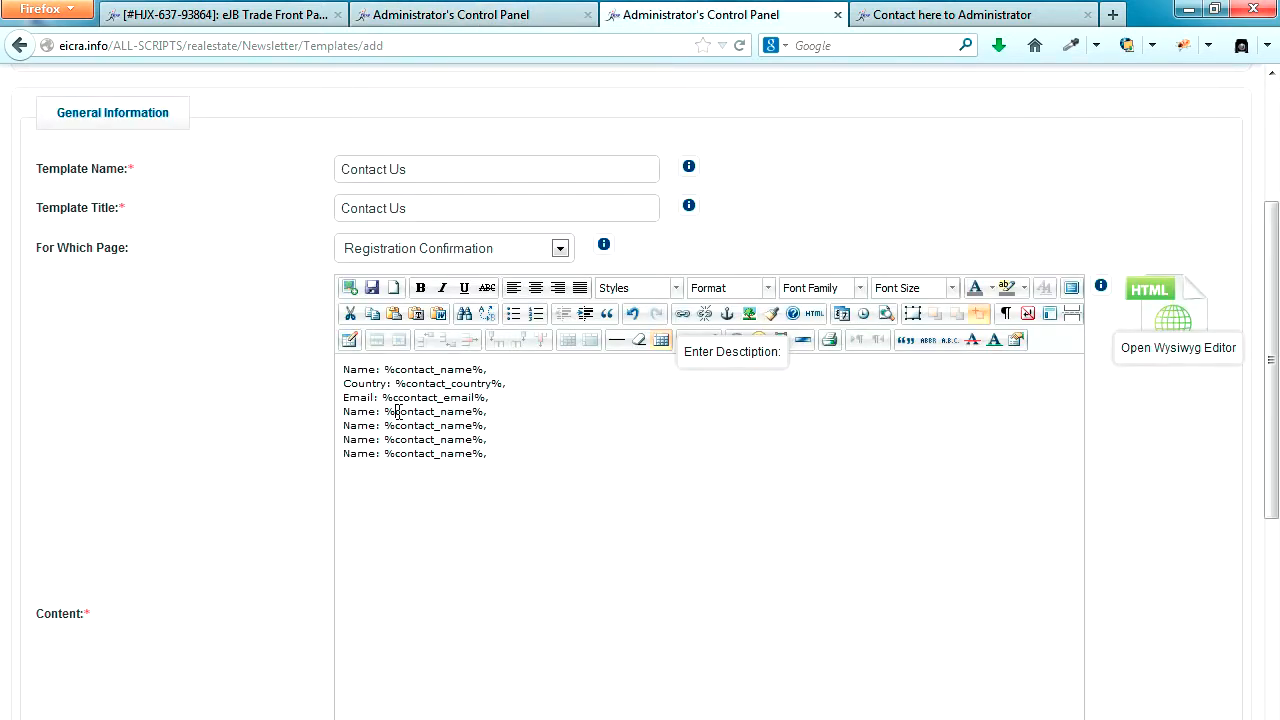
drag(397, 411, 459, 420)
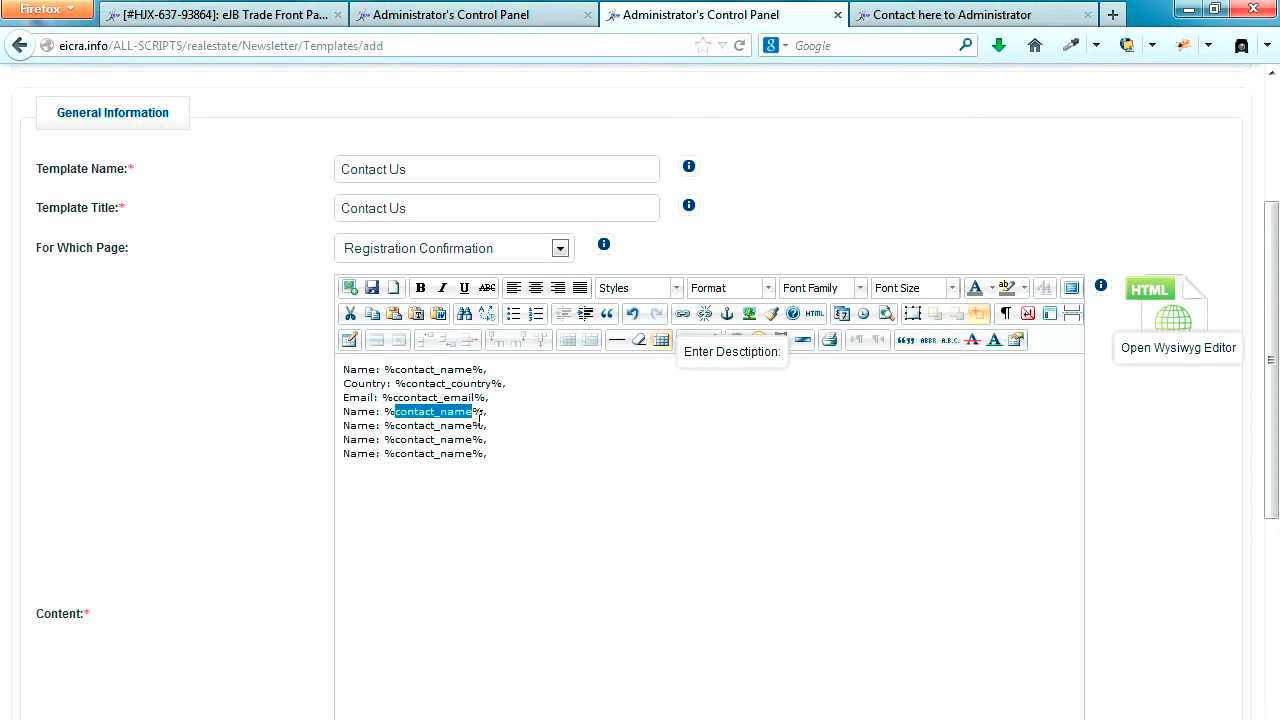
key(ctrl+v)
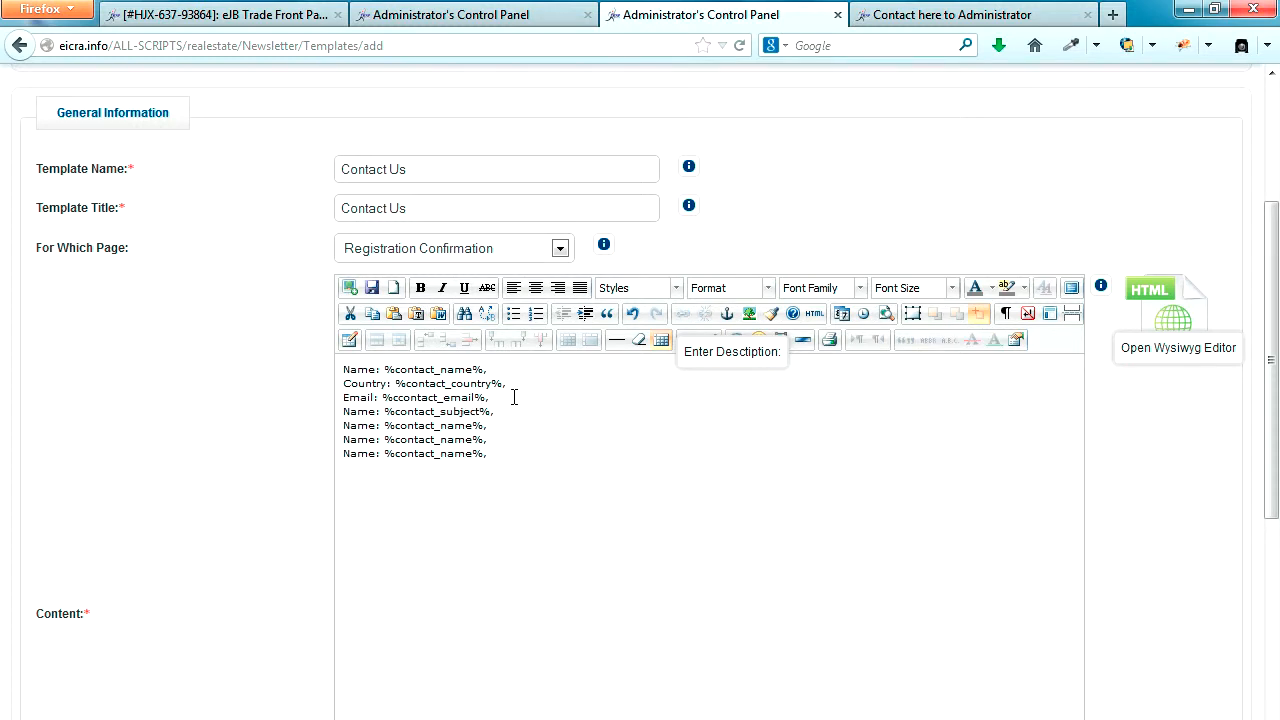
double_click(360, 412)
text(Subje)
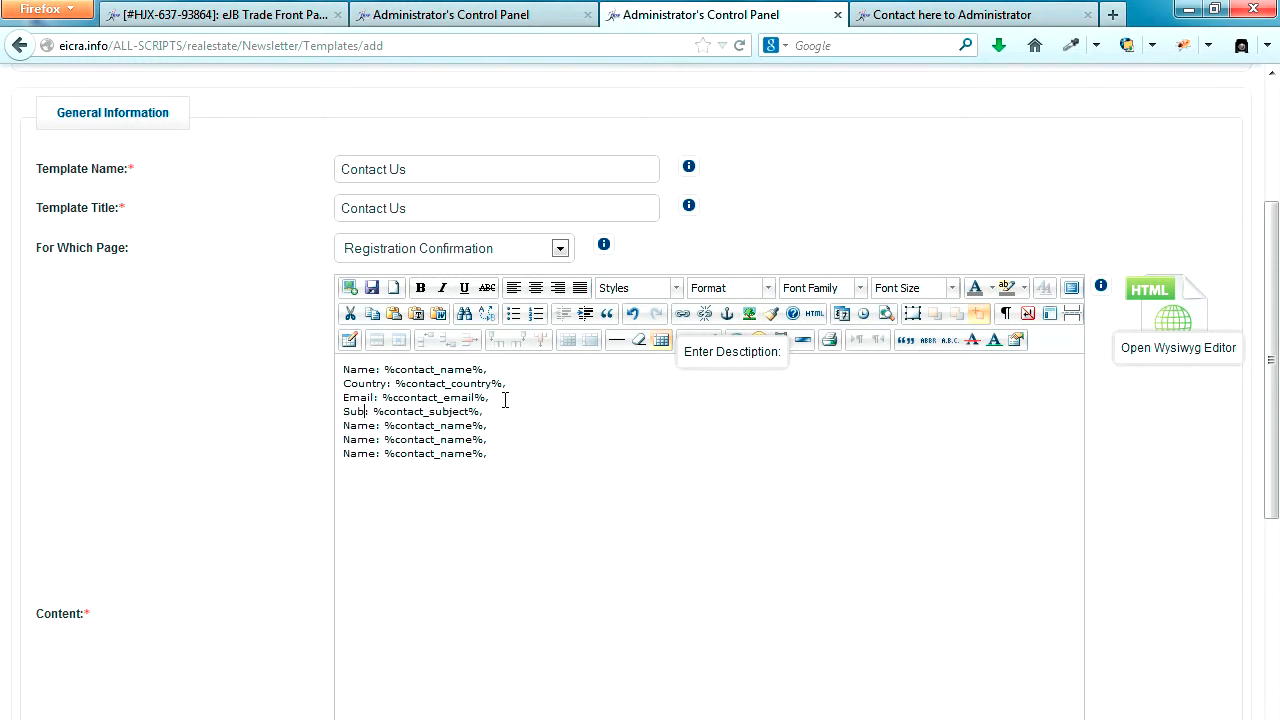
text(ct)
Step: Change the fifth template line to "Message: %contact_message%," using the message field's name copied from the form editor
click(455, 10)
scroll(523, 437, down, 6)
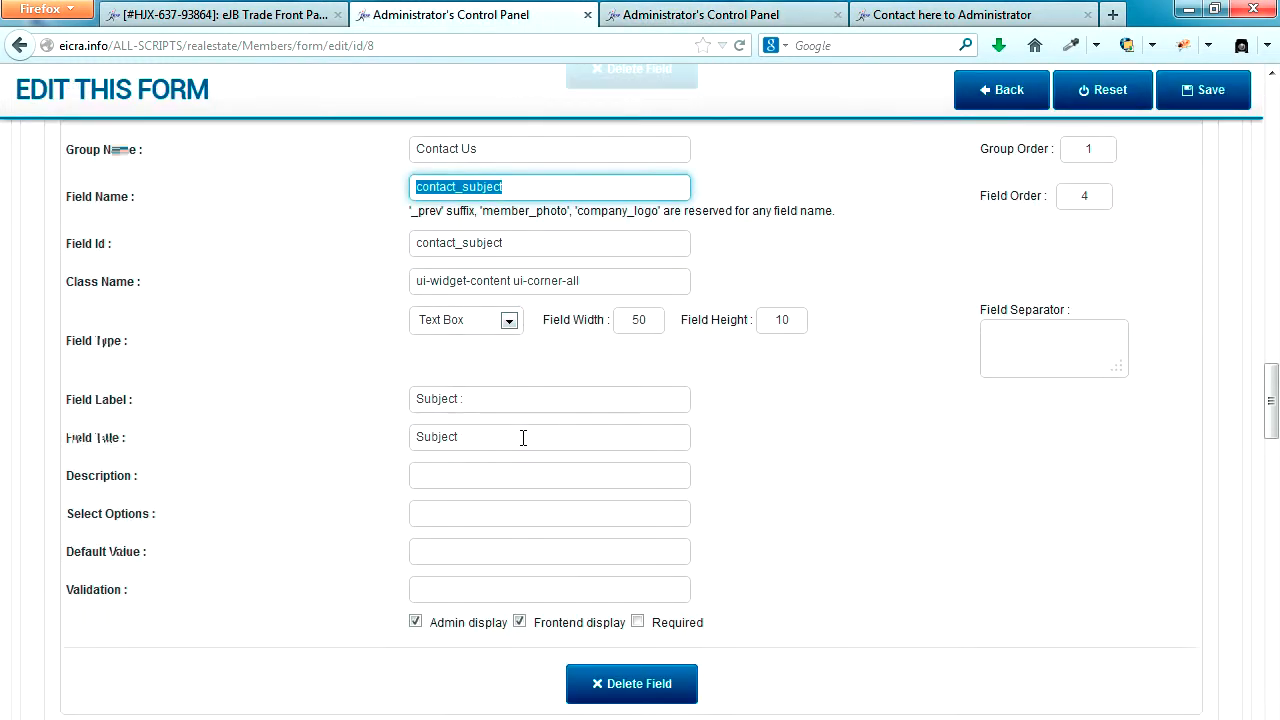
scroll(523, 437, down, 1)
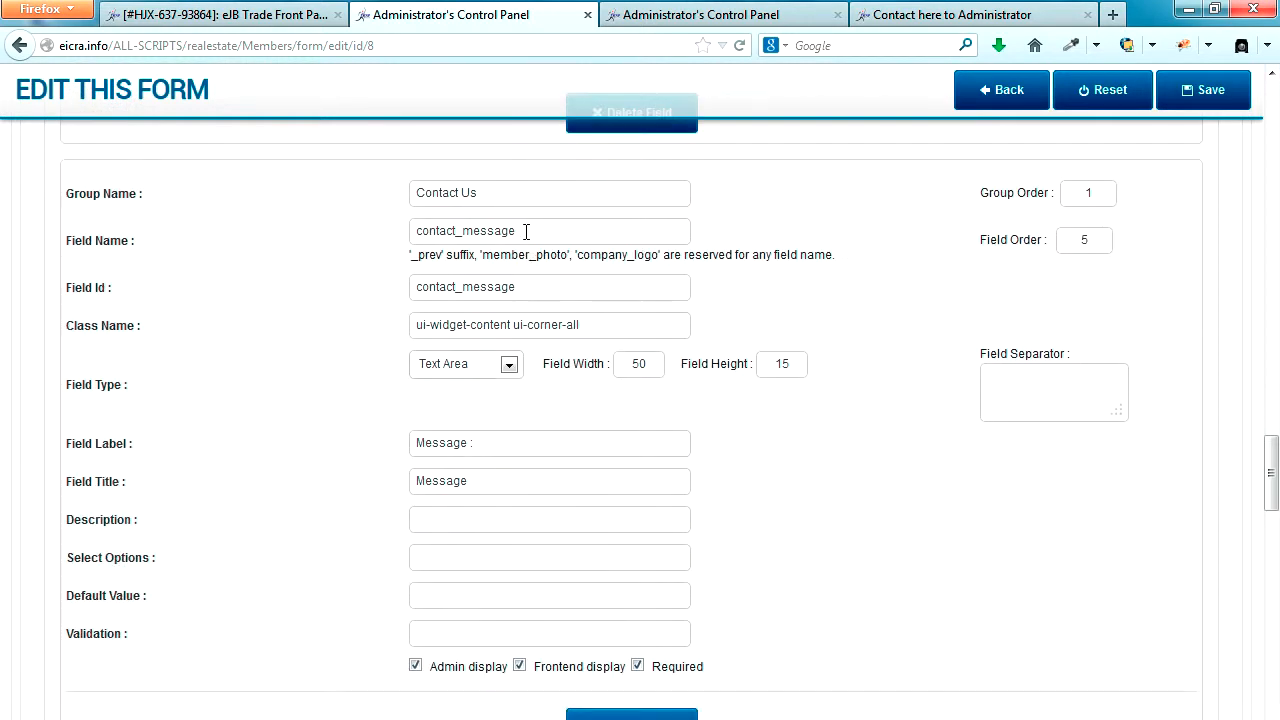
double_click(451, 230)
key(ctrl+c)
click(677, 14)
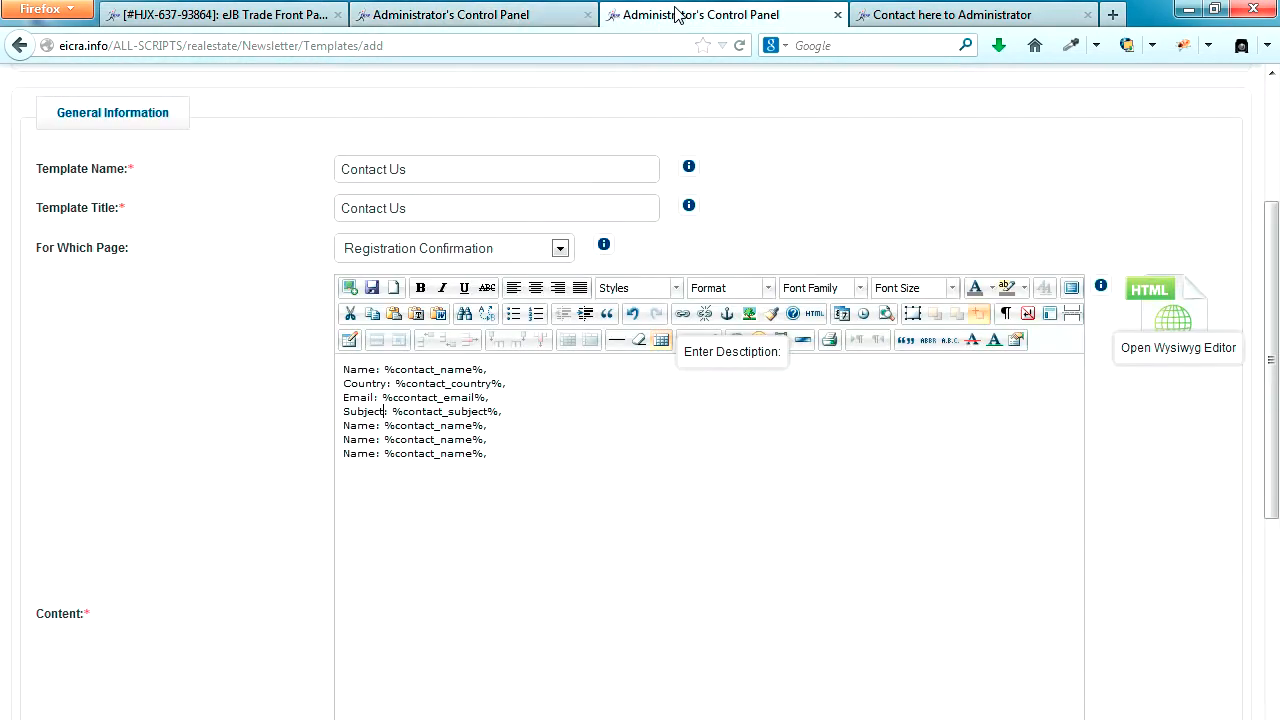
drag(398, 425, 471, 431)
key(ctrl+v)
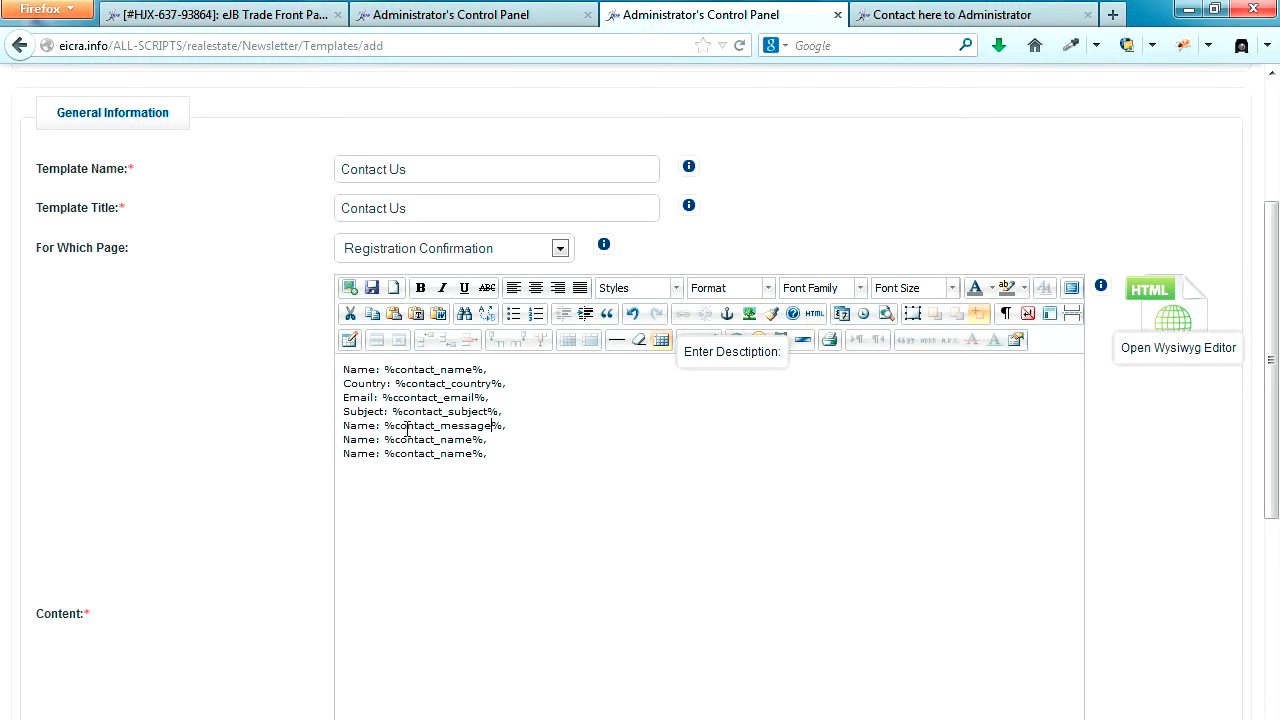
drag(377, 427, 314, 429)
text(Message)
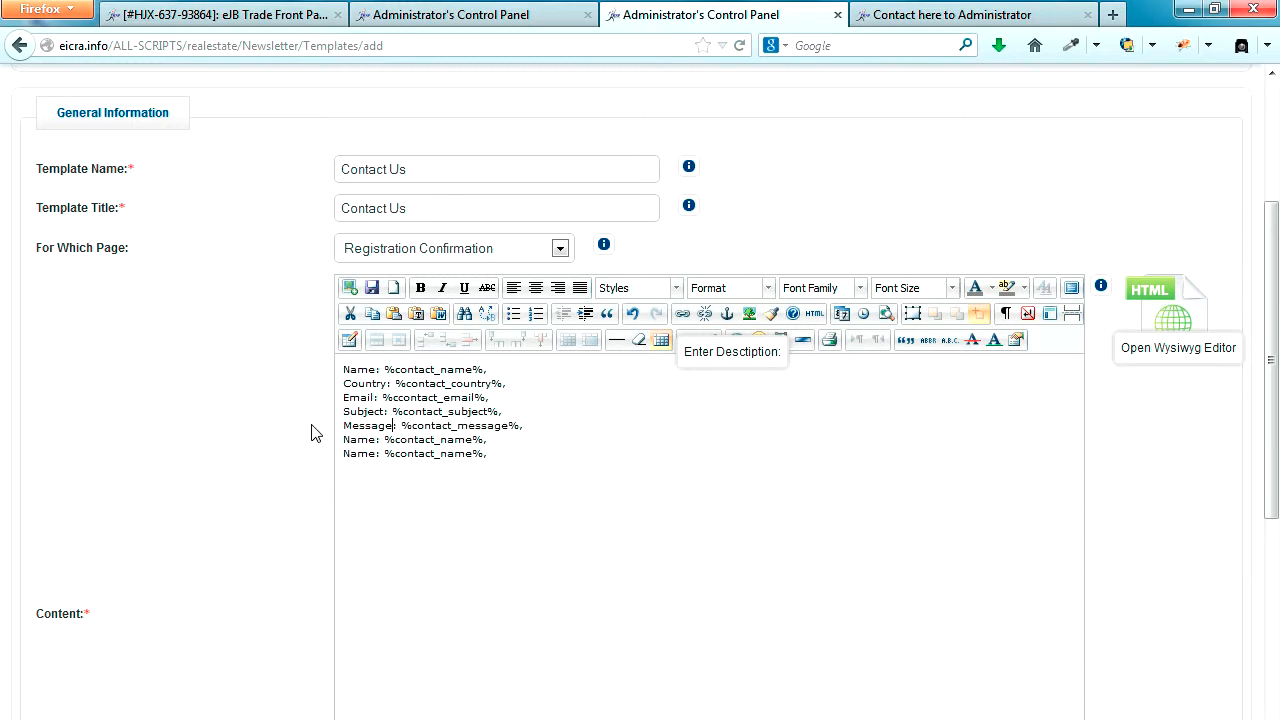
Step: Change the sixth template line to "Upload Photo: %upload_file%," using the file attachment field's name copied from the form editor
click(447, 10)
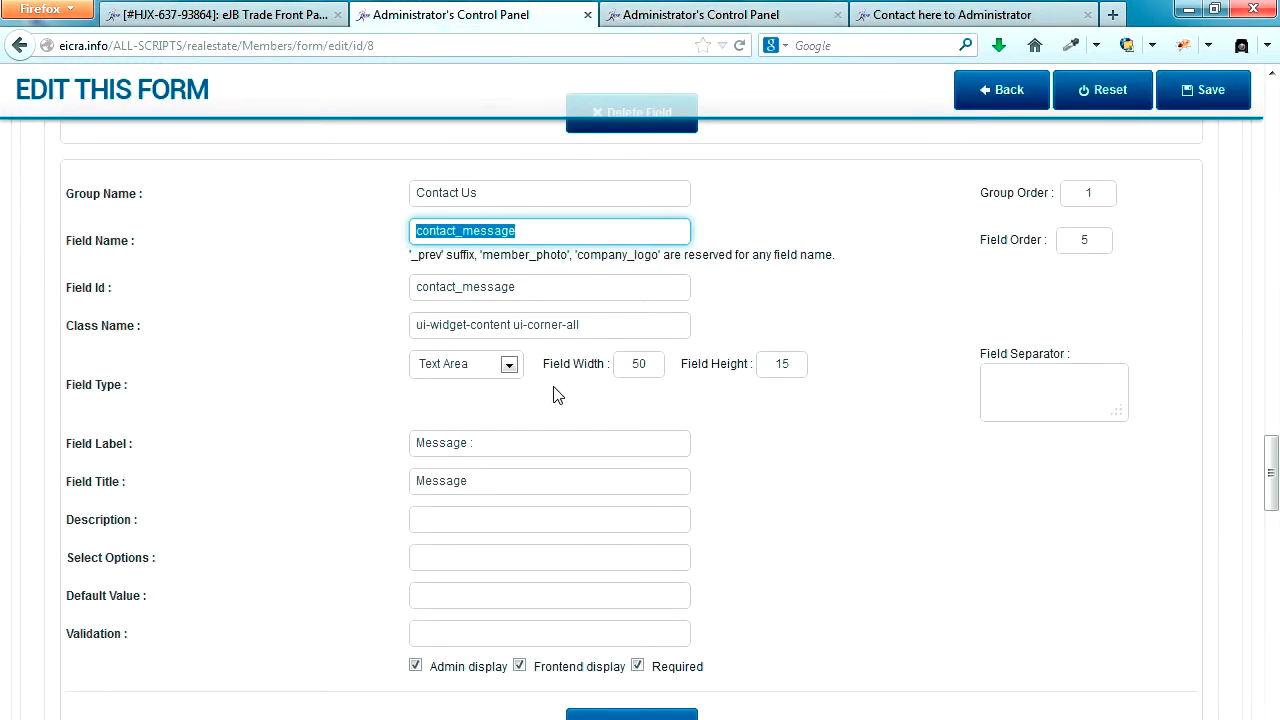
scroll(551, 391, down, 6)
click(484, 278)
drag(484, 278, 414, 278)
key(ctrl+c)
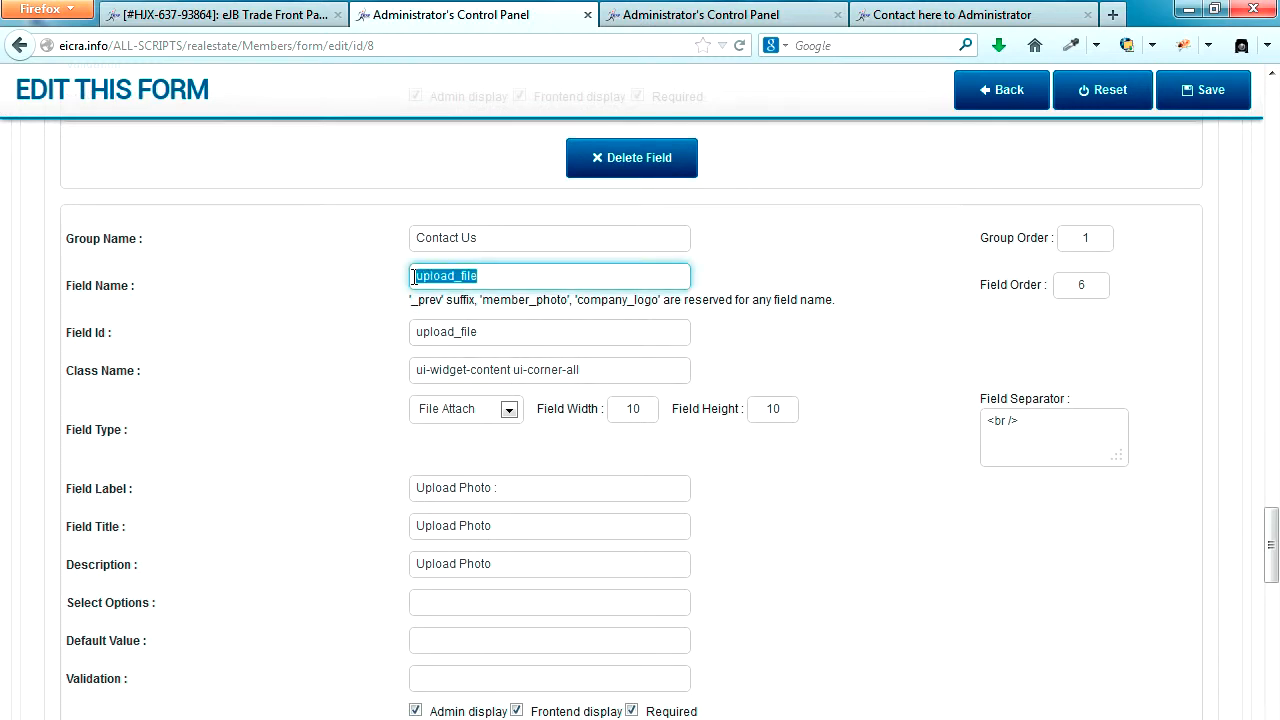
click(700, 14)
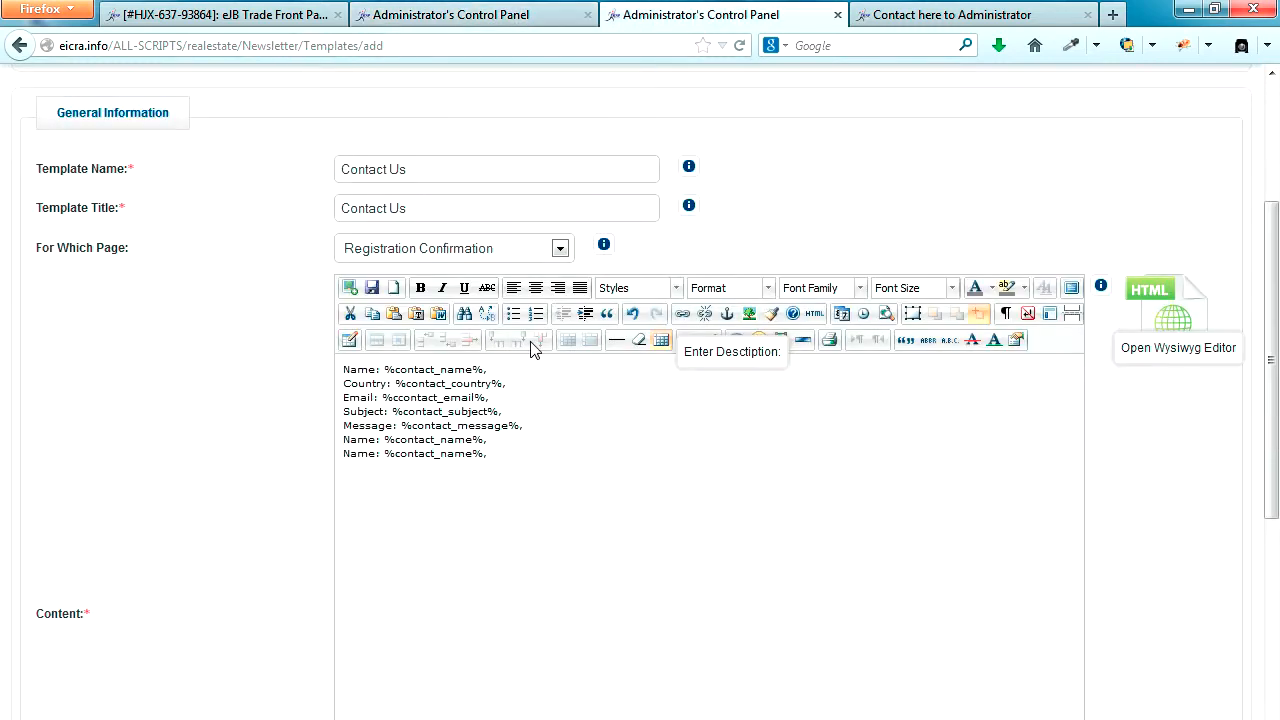
drag(400, 441, 469, 441)
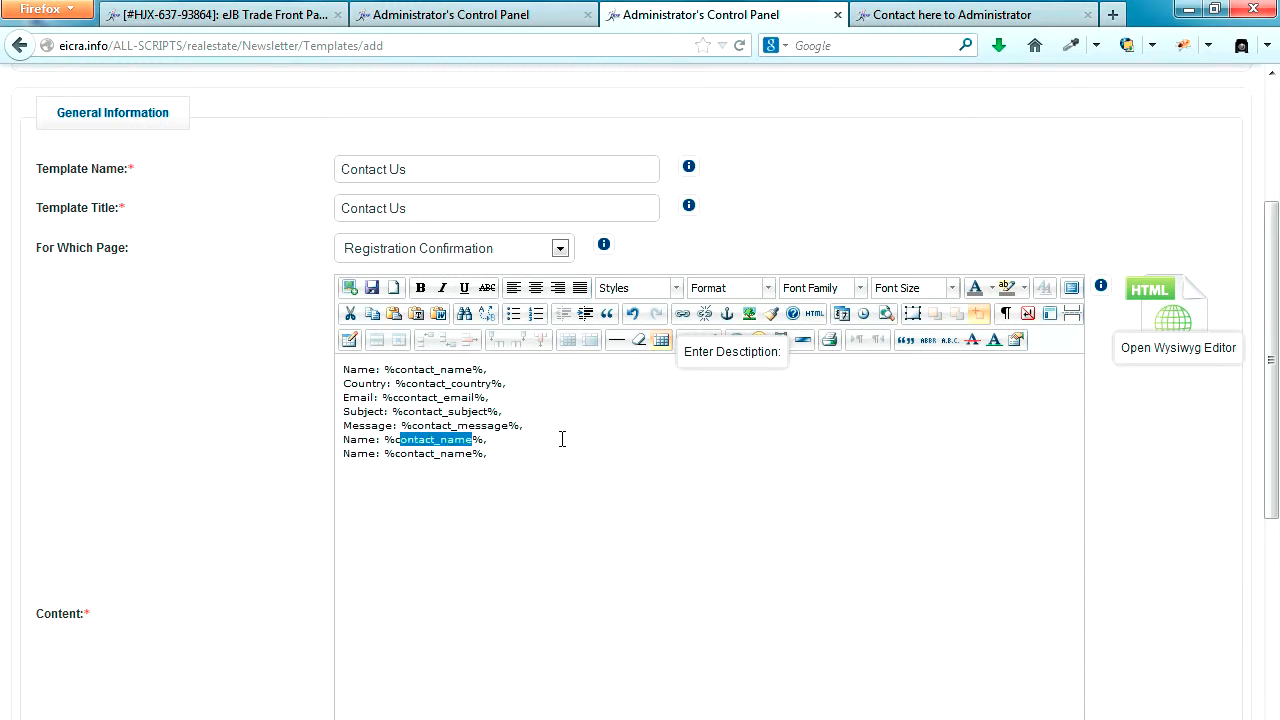
key(BackSpace)
key(ctrl+v)
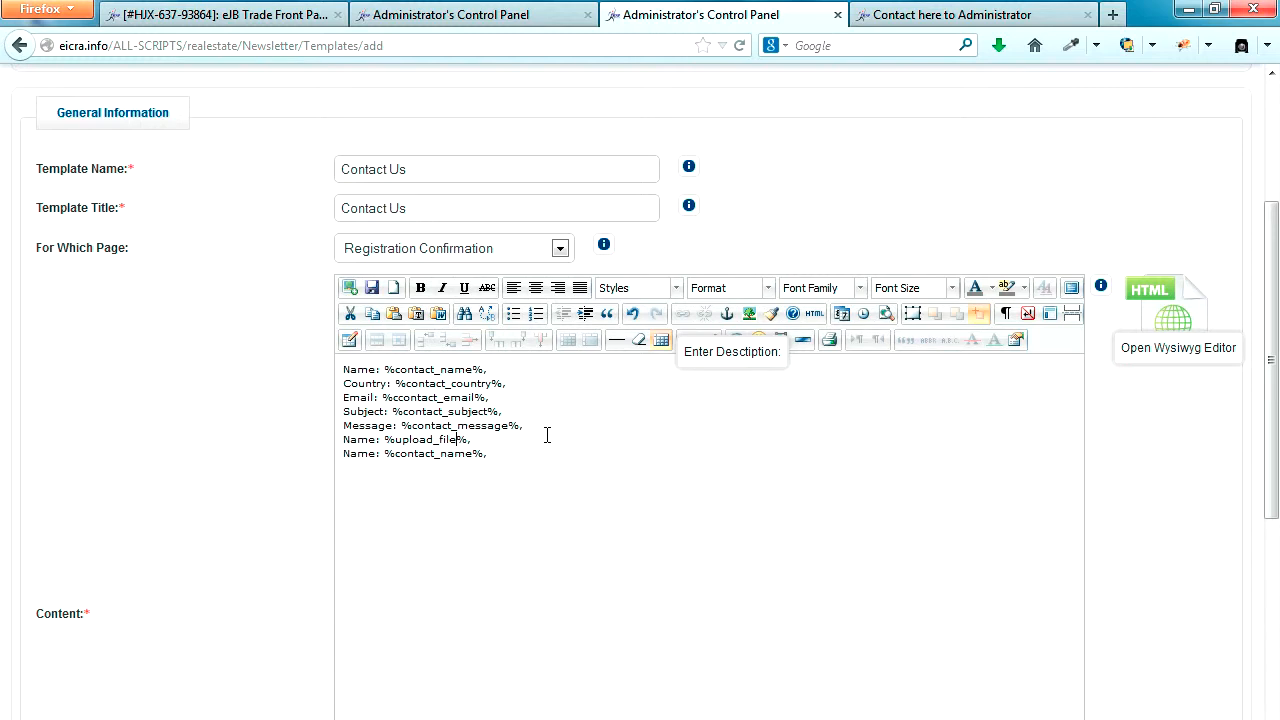
double_click(357, 442)
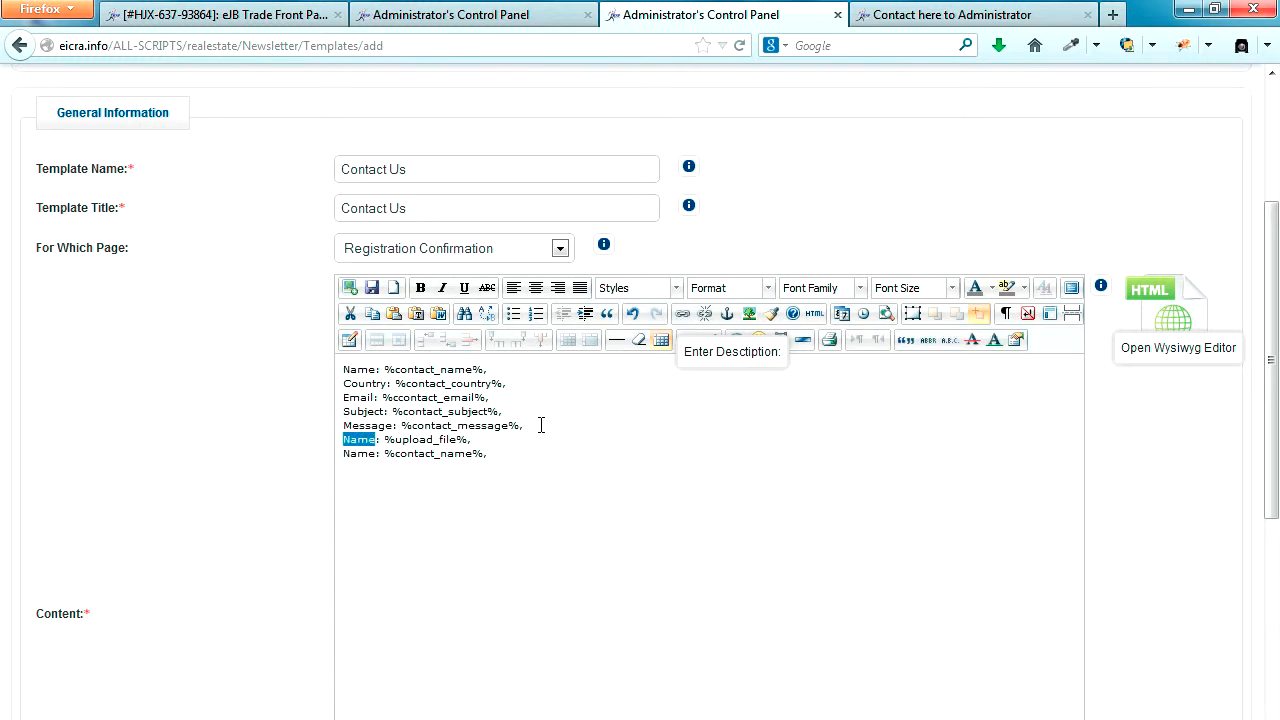
text(Upload )
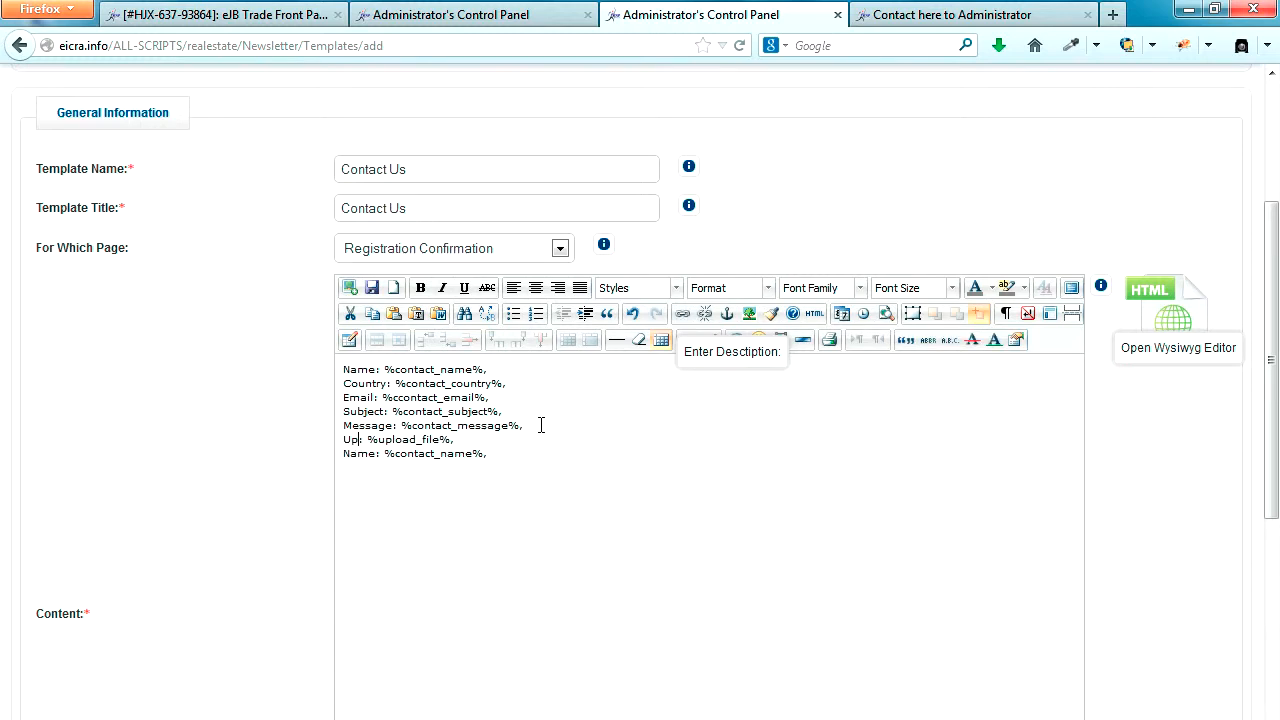
text(Photo:)
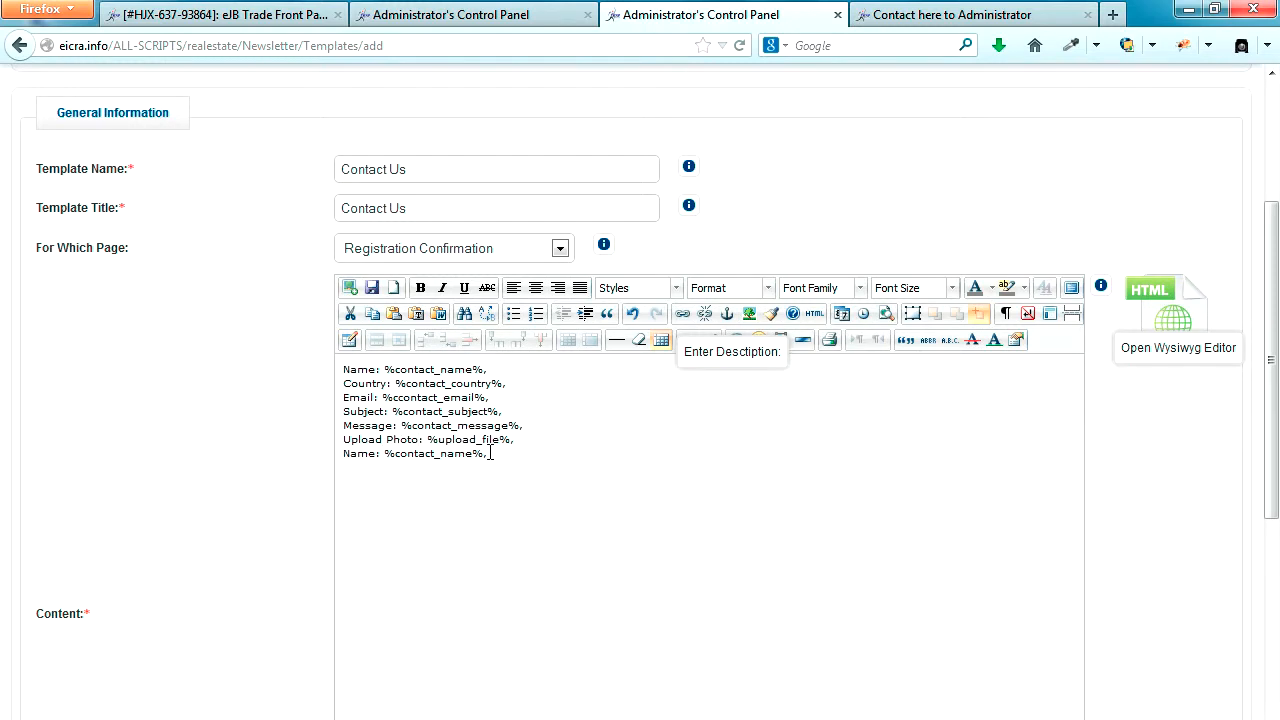
Step: Delete the leftover "Name: %contact_name%," line at the end of the content and save the new template
drag(492, 456, 341, 470)
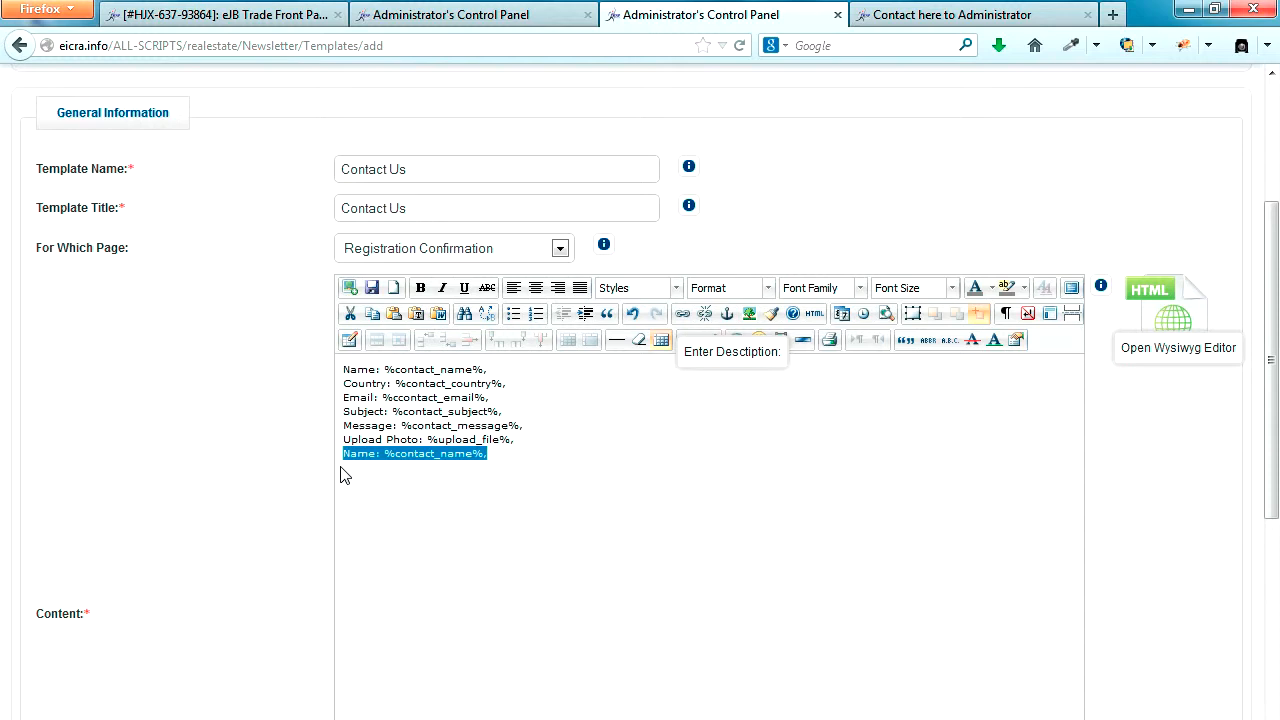
key(BackSpace)
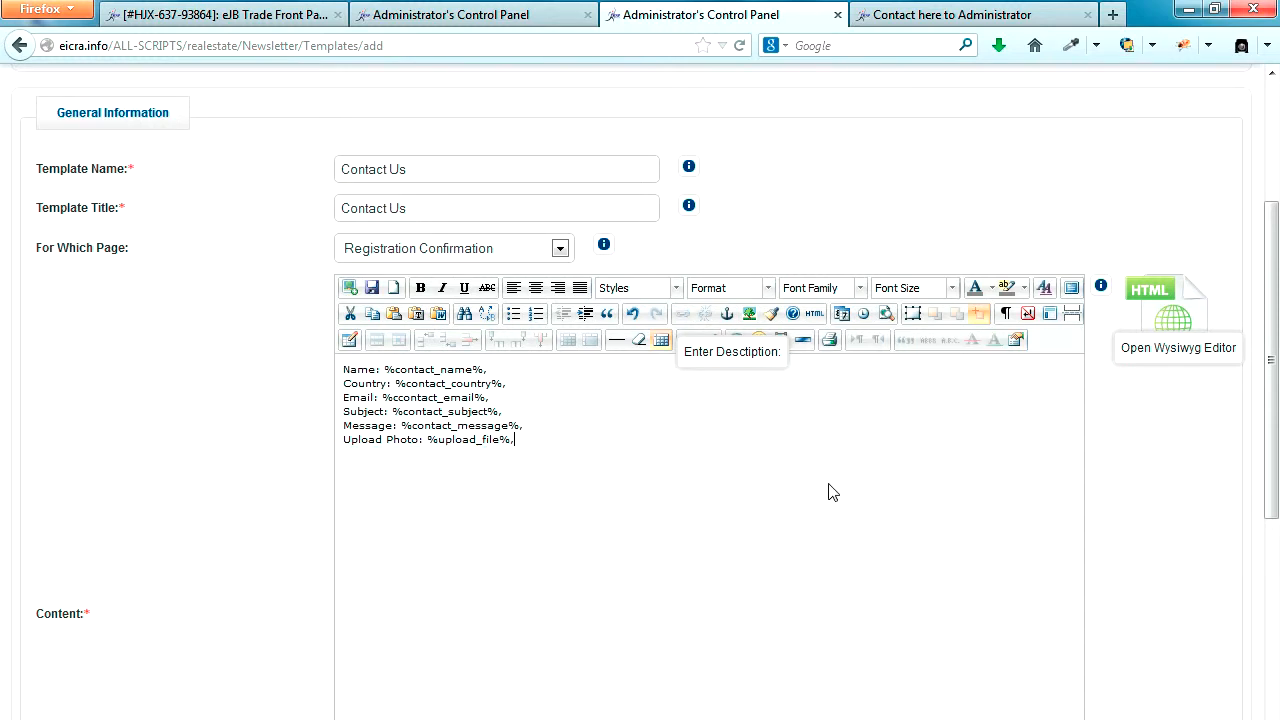
scroll(828, 492, up, 4)
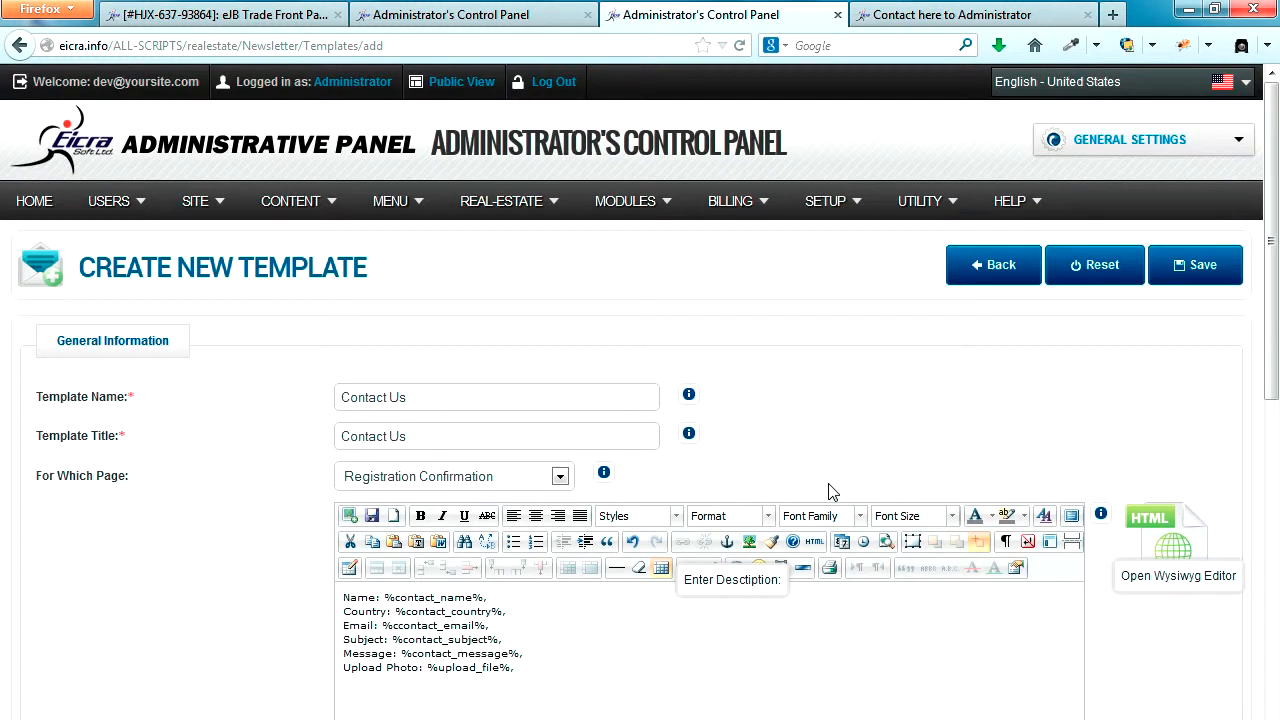
click(1201, 266)
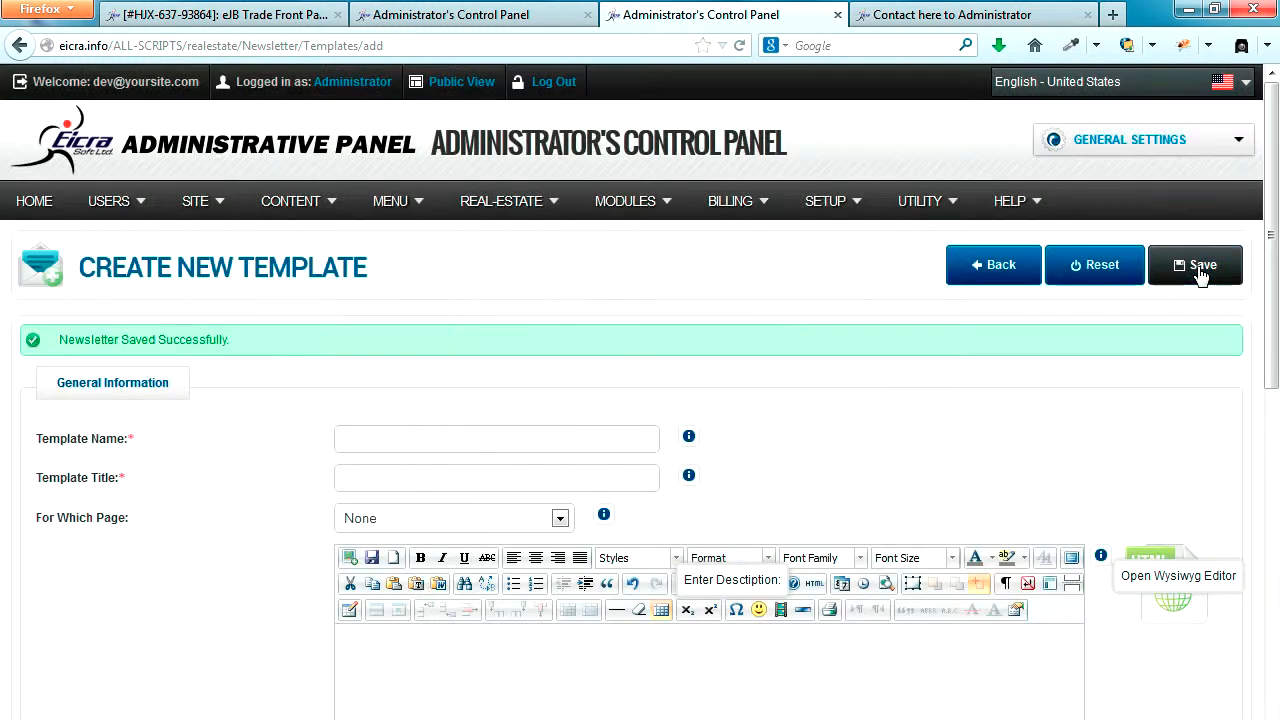
Step: Return to the Contact Us form editor and bring up its general information settings, including the email template choice
click(487, 24)
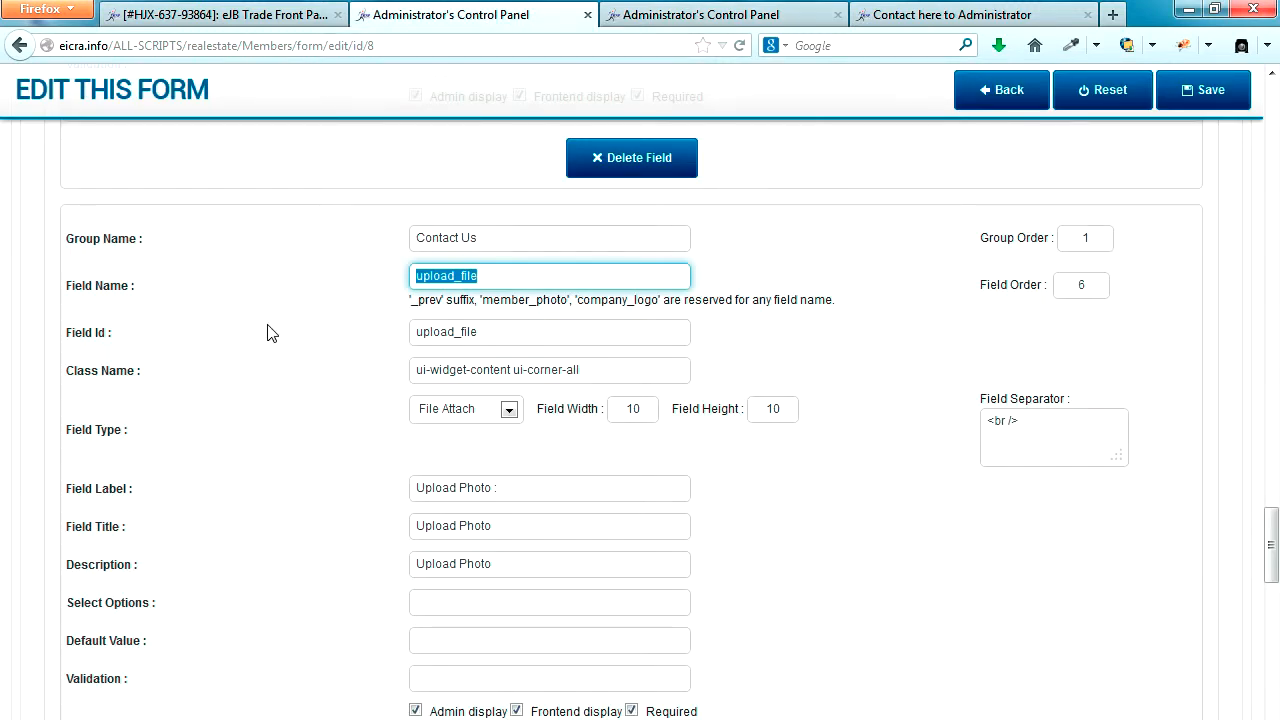
scroll(267, 333, up, 12)
scroll(267, 333, up, 15)
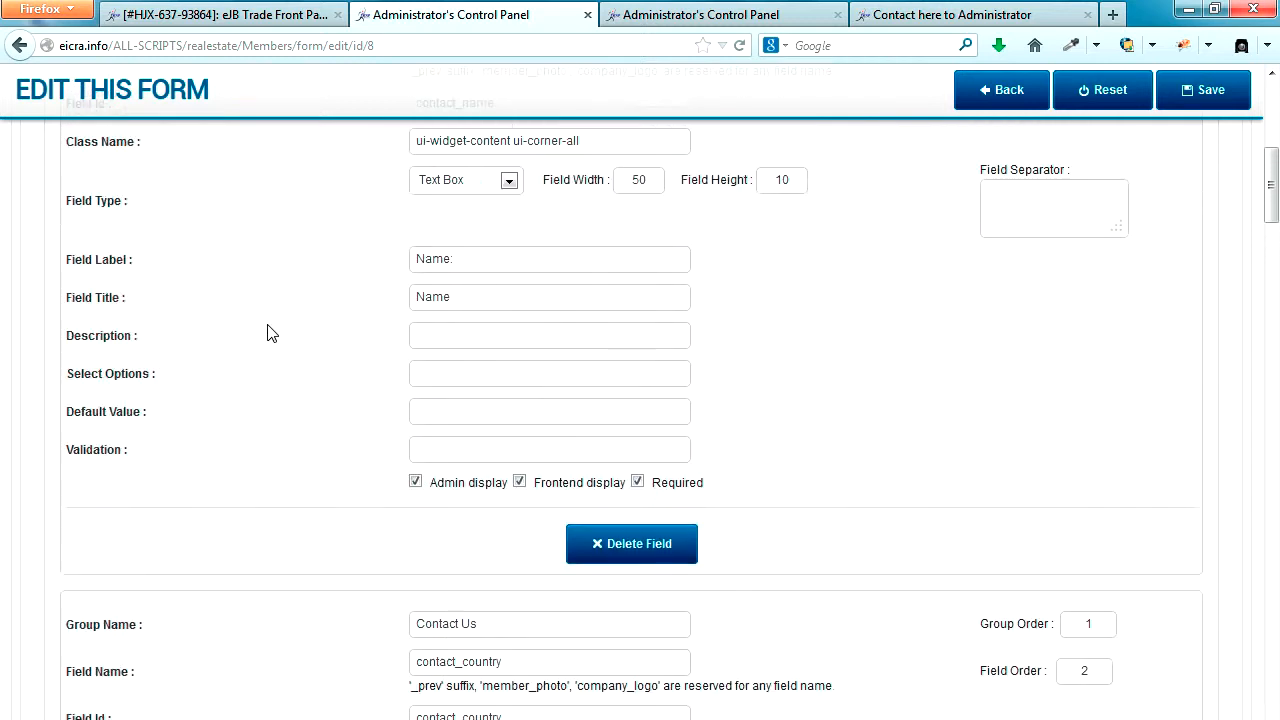
scroll(267, 333, up, 6)
click(134, 399)
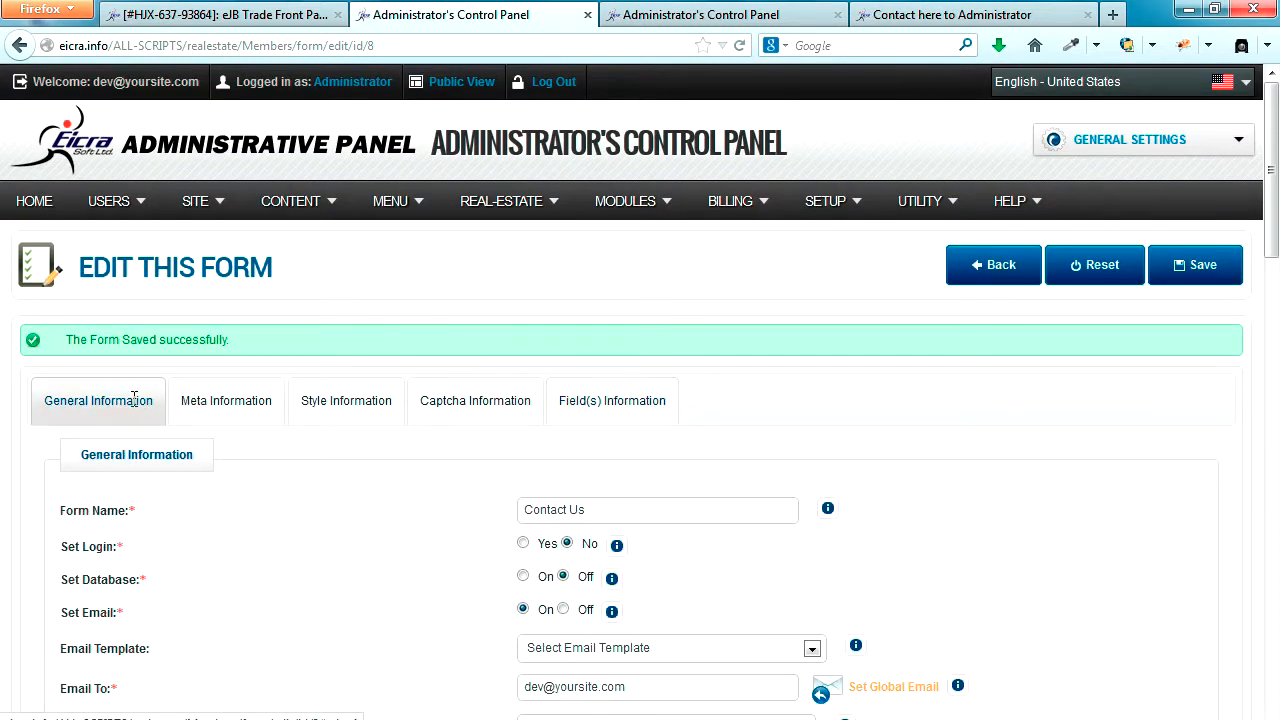
scroll(922, 403, down, 4)
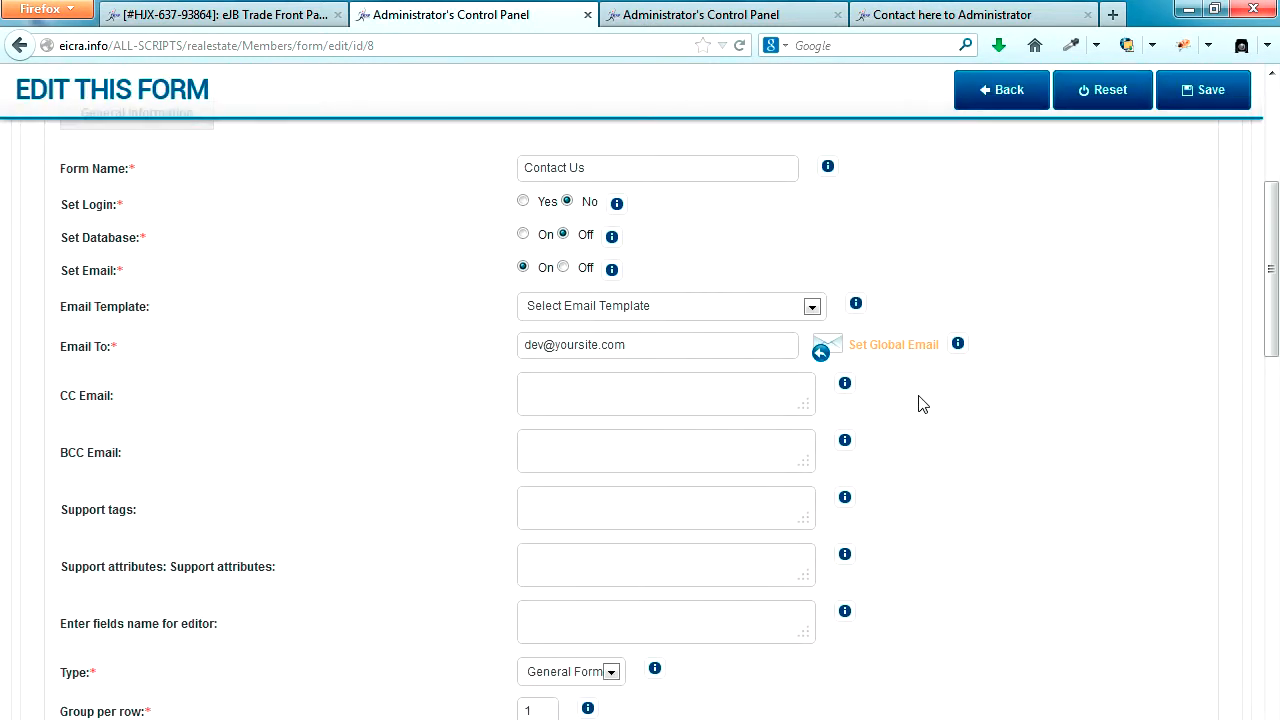
Step: Look through the form's available email templates and reload the form editing page to refresh the choices
drag(107, 307, 128, 309)
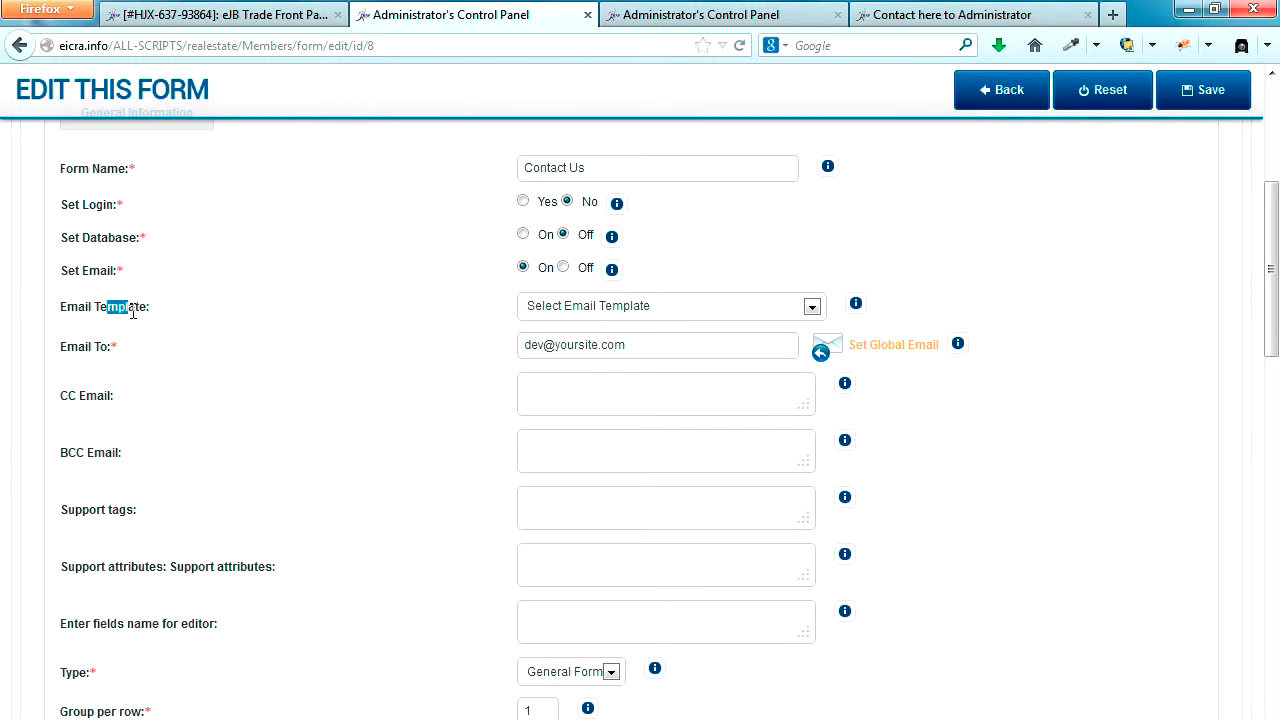
click(814, 309)
drag(819, 372, 819, 541)
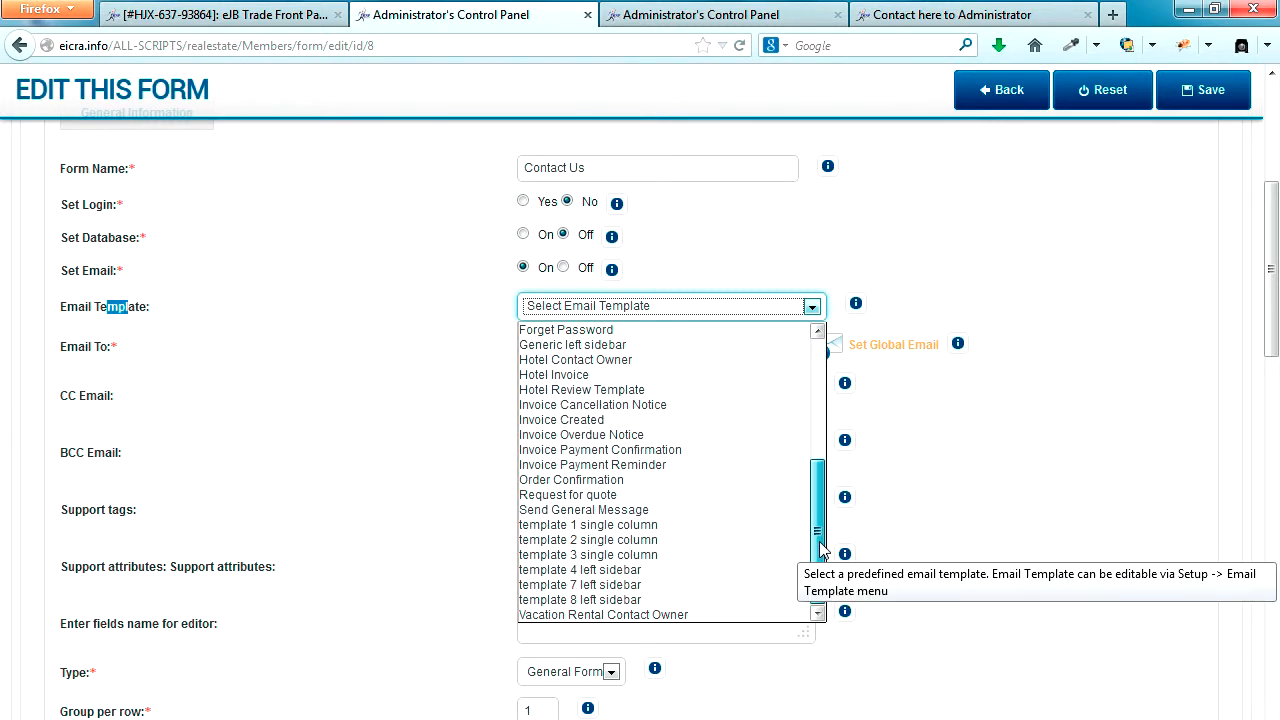
drag(828, 497, 841, 366)
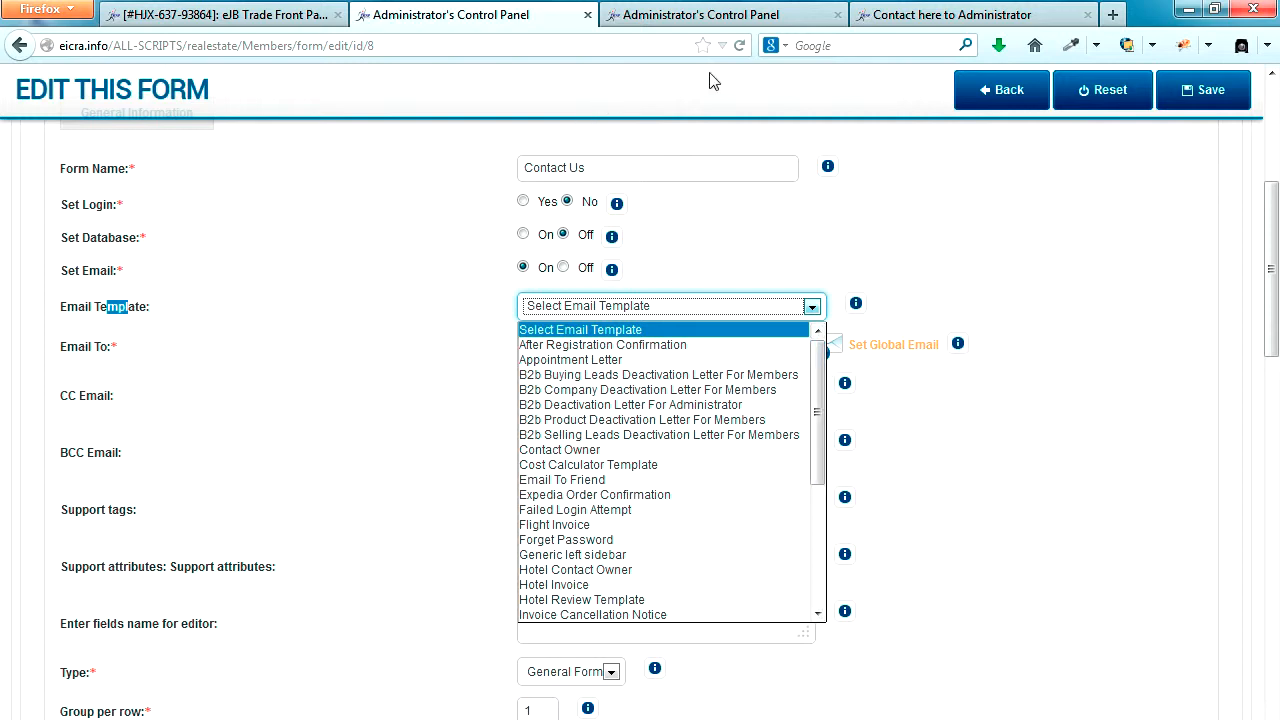
click(740, 47)
click(740, 47)
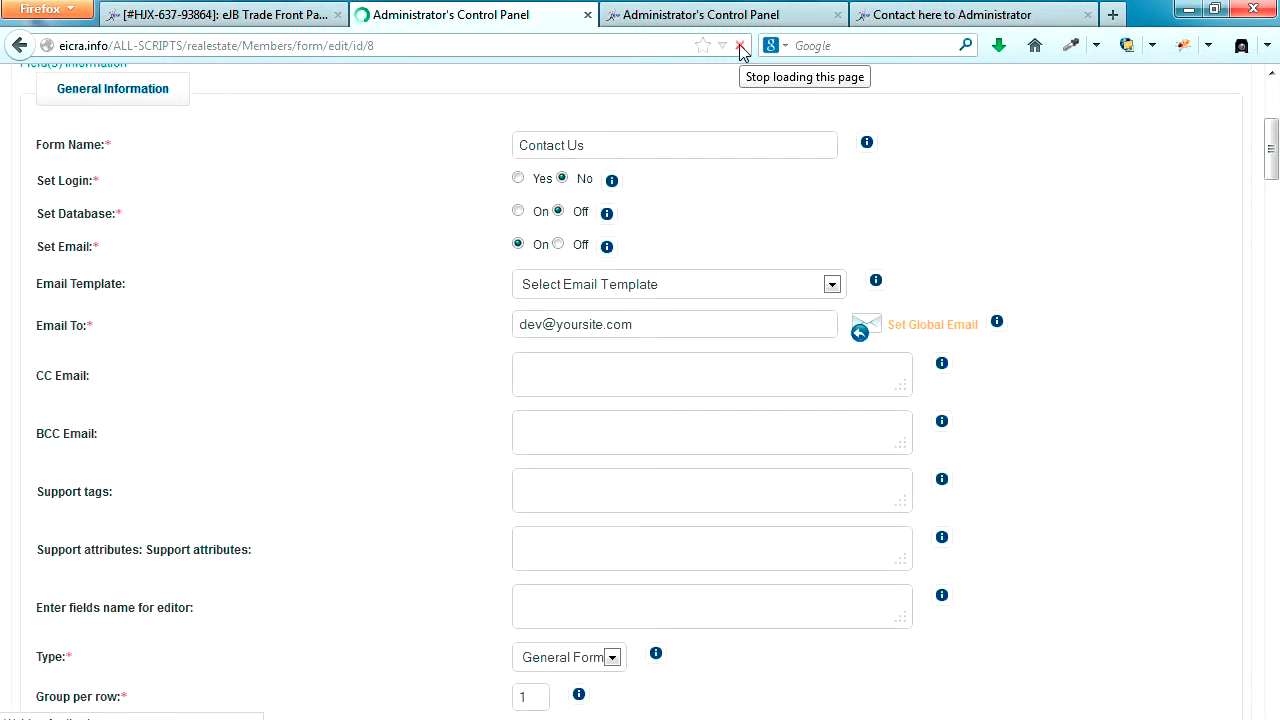
Step: Assign the Contact Us email template to the form and save the form
click(814, 268)
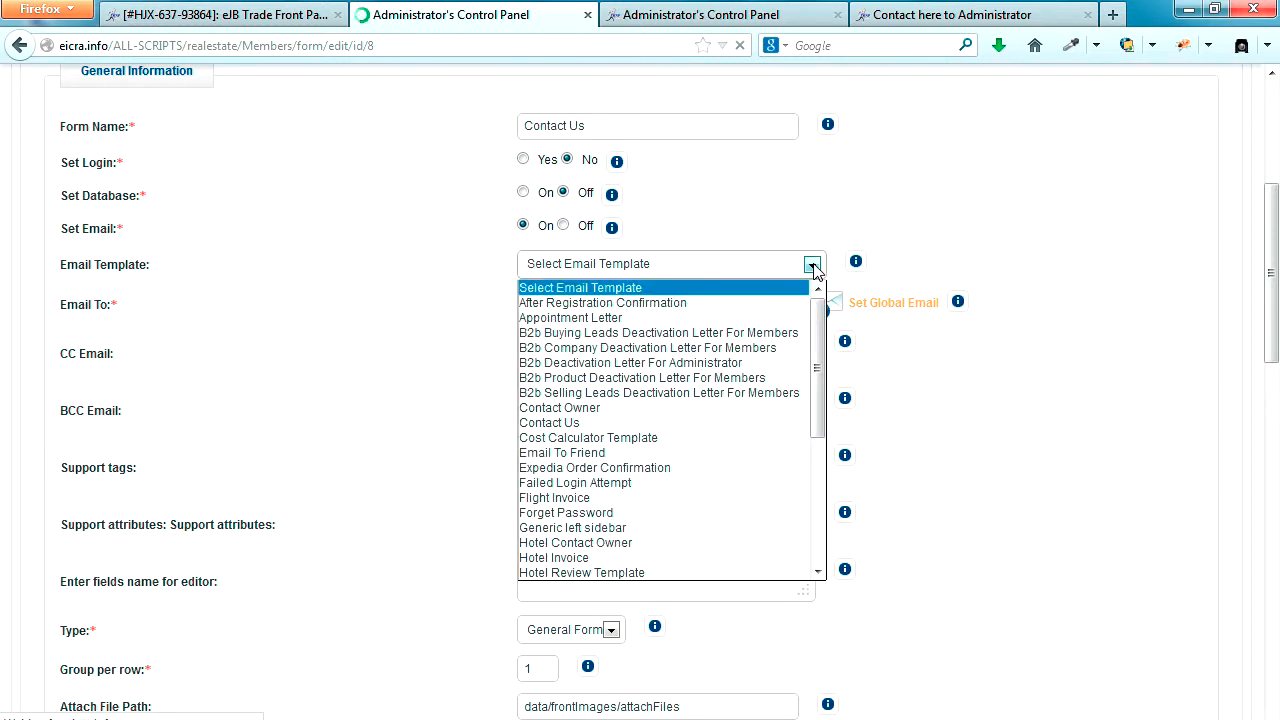
click(590, 424)
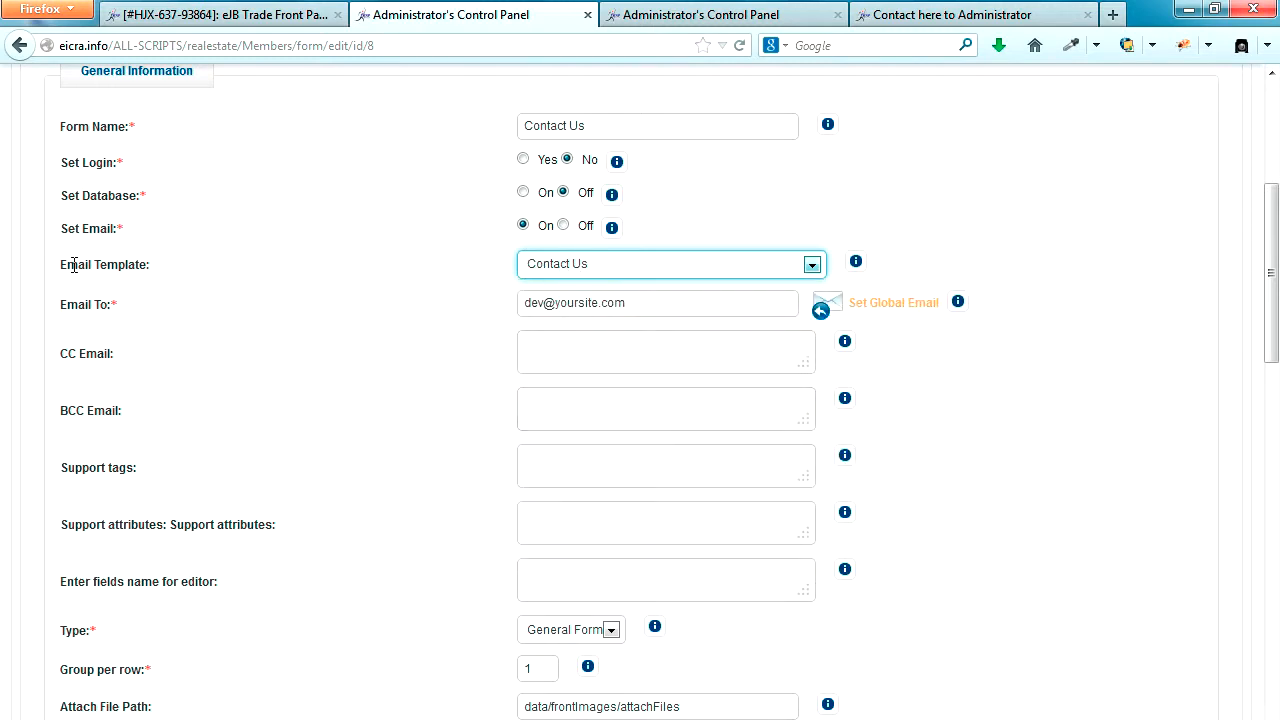
drag(62, 266, 157, 281)
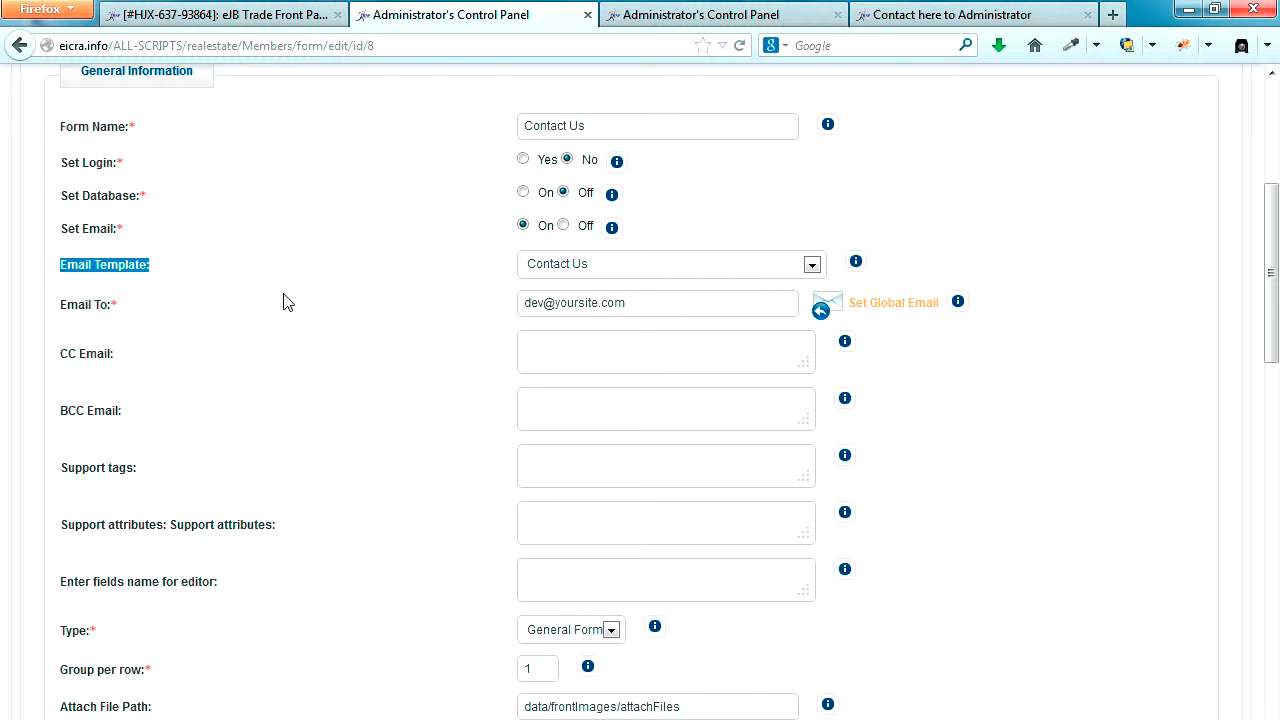
scroll(290, 310, up, 3)
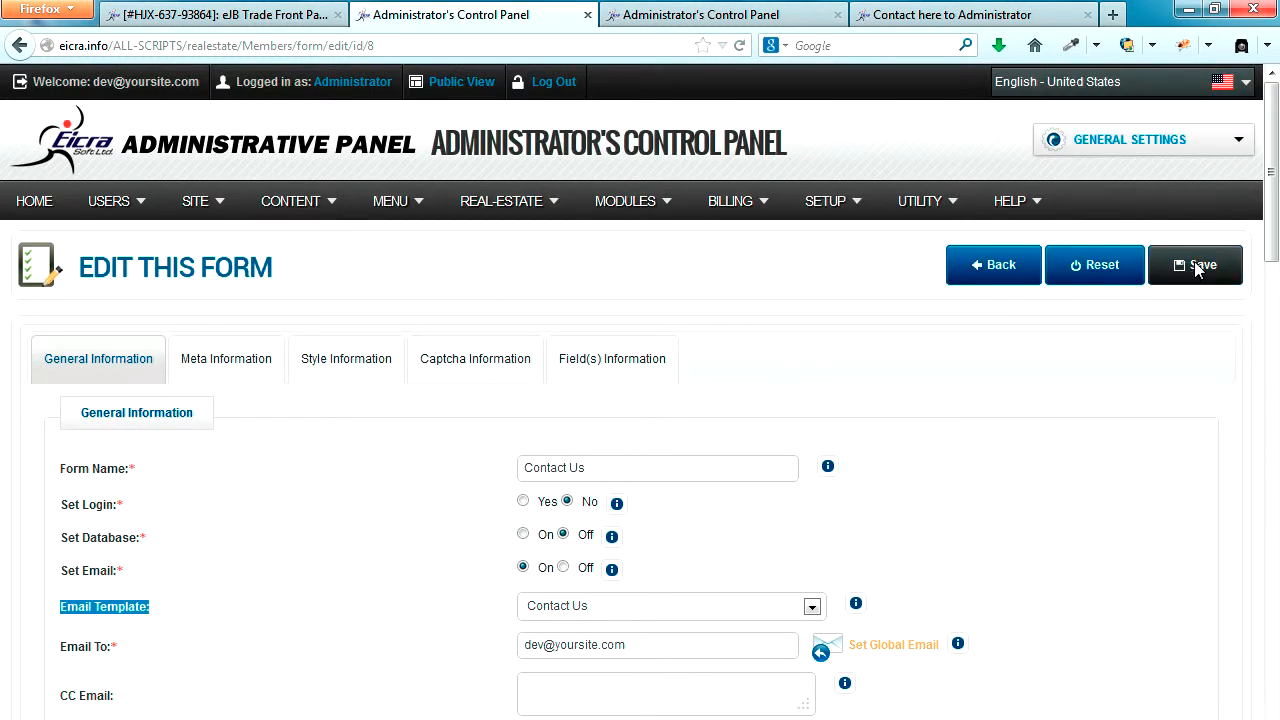
click(1198, 270)
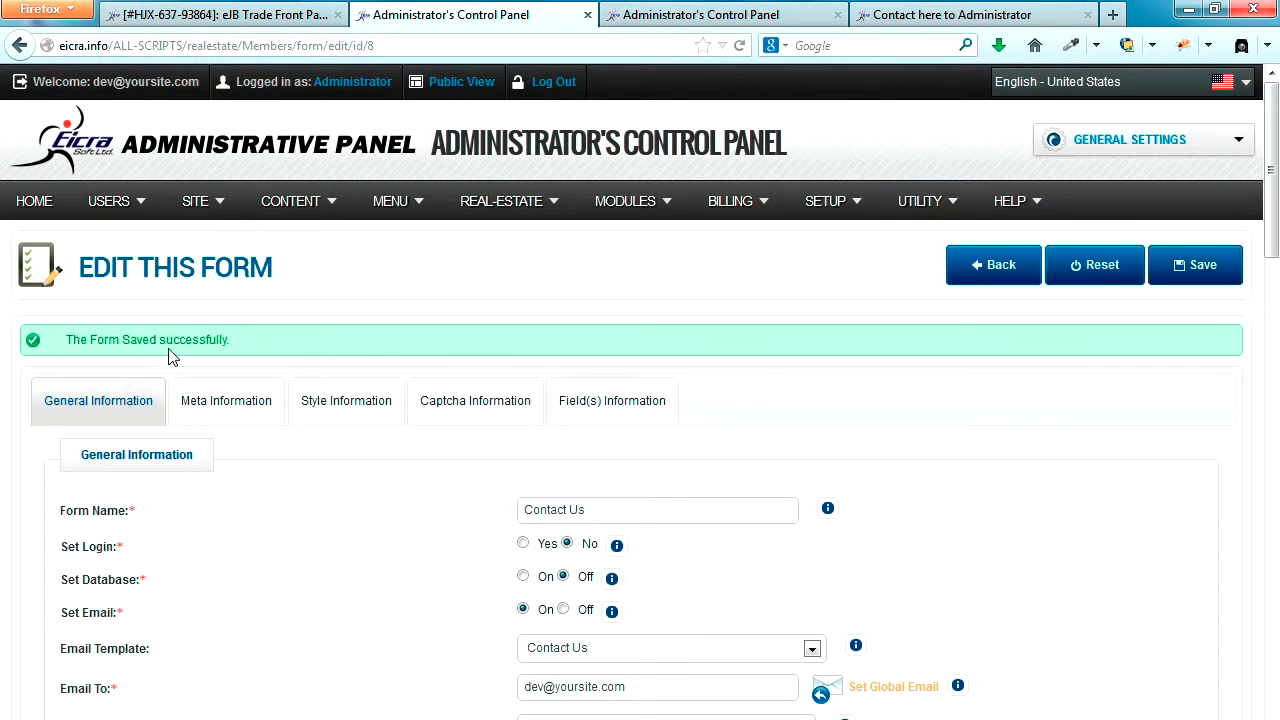
Step: Review the saved form's general settings, checking the recipient address in Email To
drag(240, 345, 66, 341)
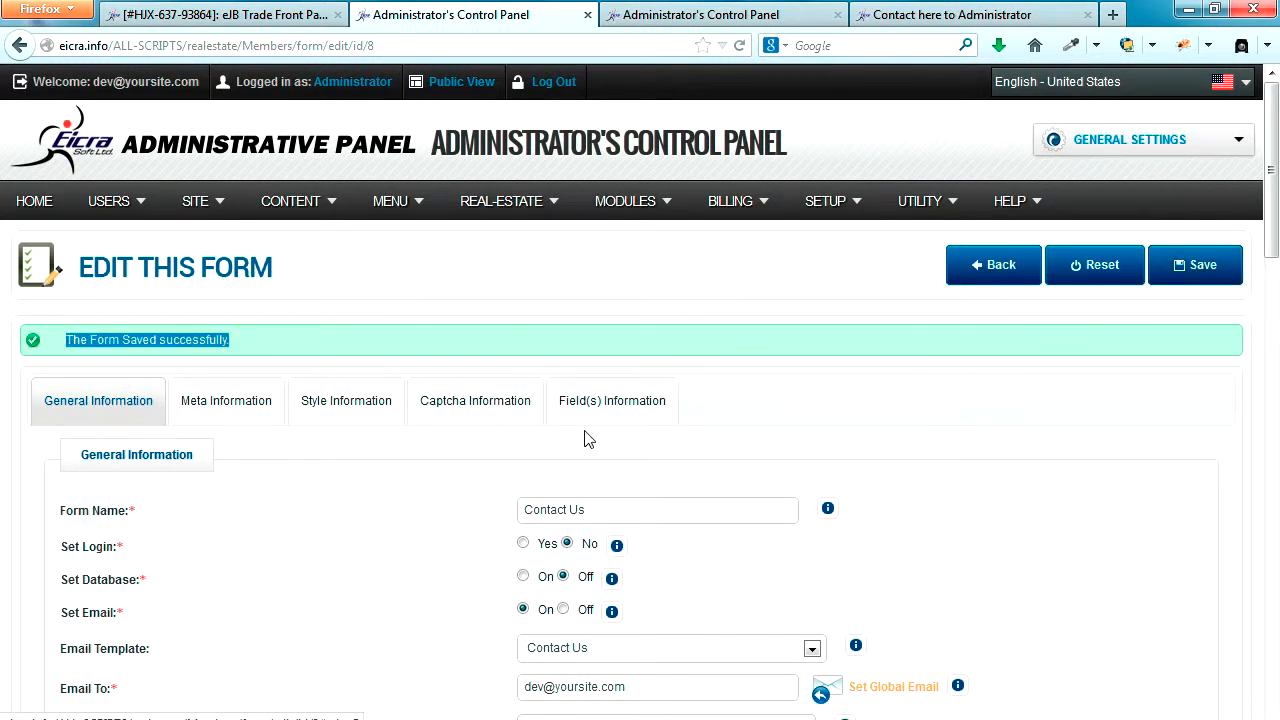
scroll(588, 440, down, 2)
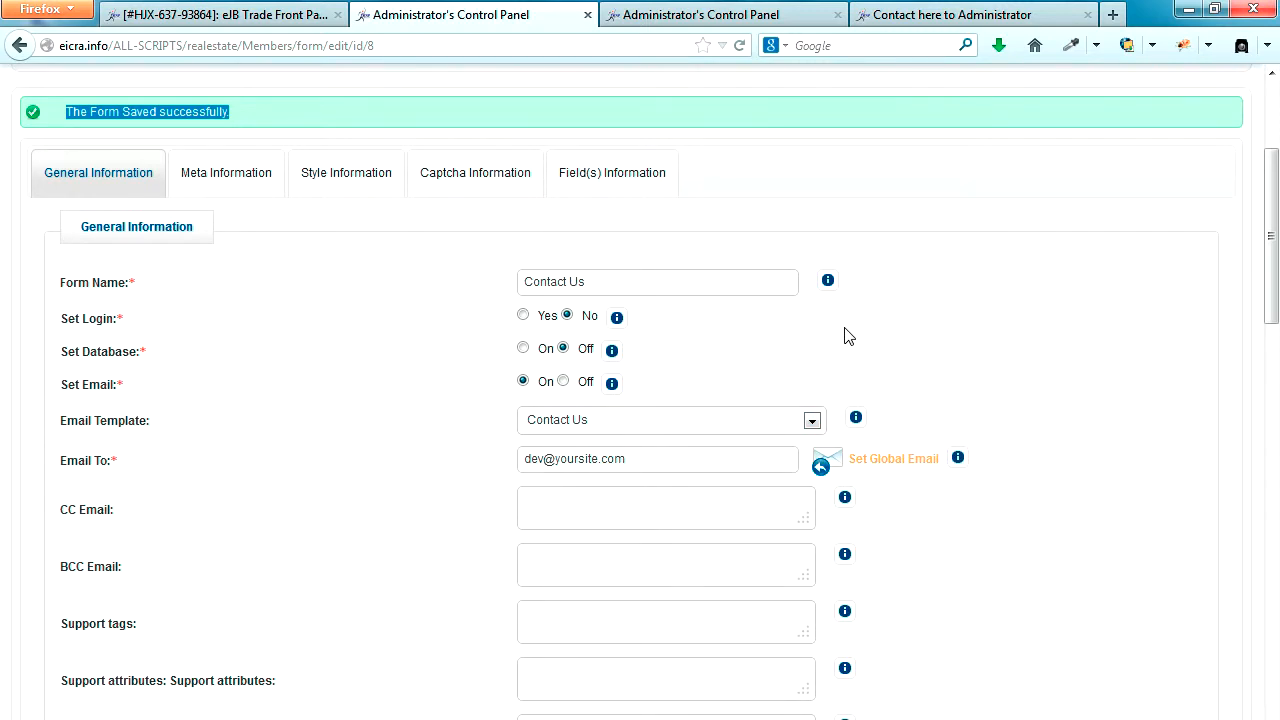
drag(632, 462, 518, 468)
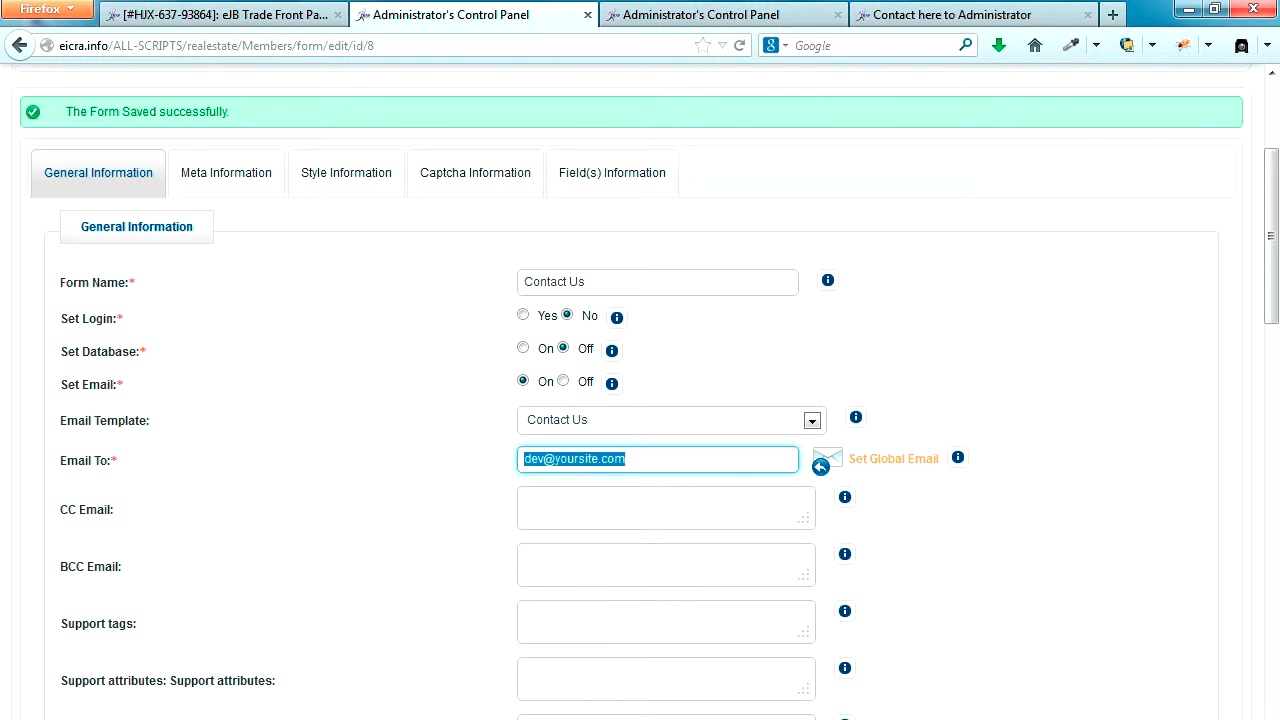
scroll(1054, 683, up, 4)
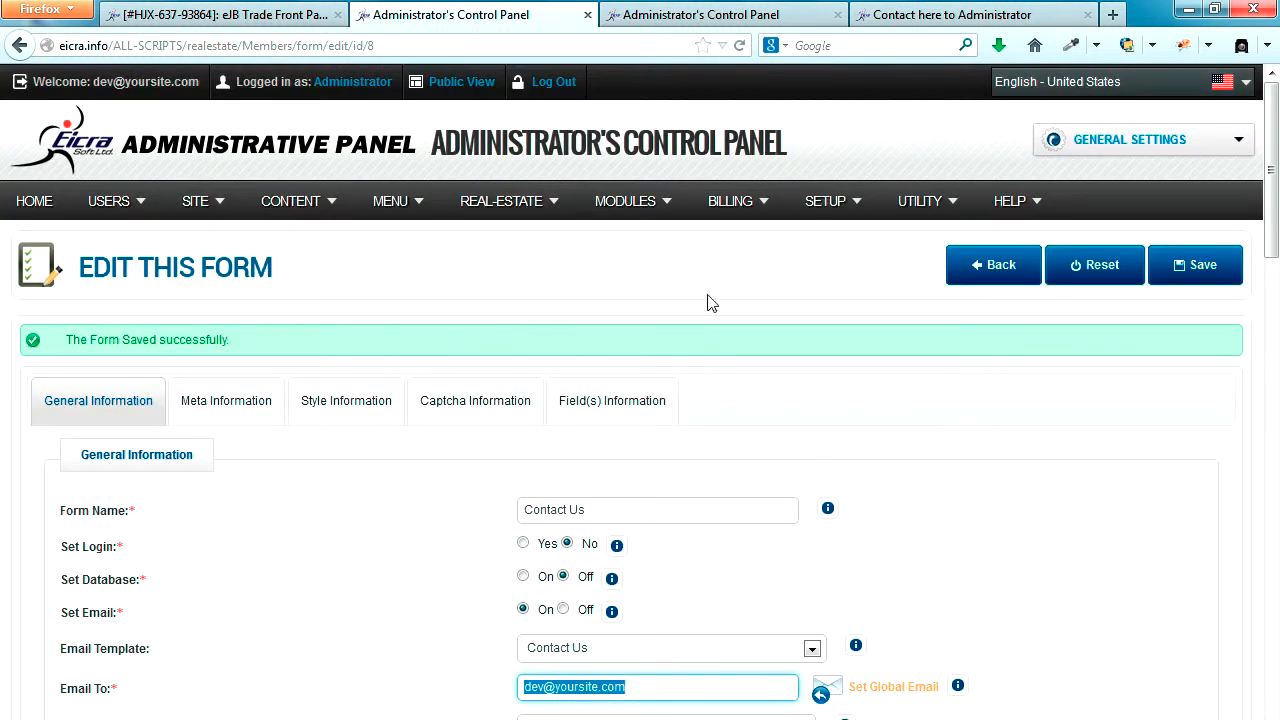
Step: Examine the public contact page's form from the Name field through Upload Photo, Image Verification and the submit area
click(726, 18)
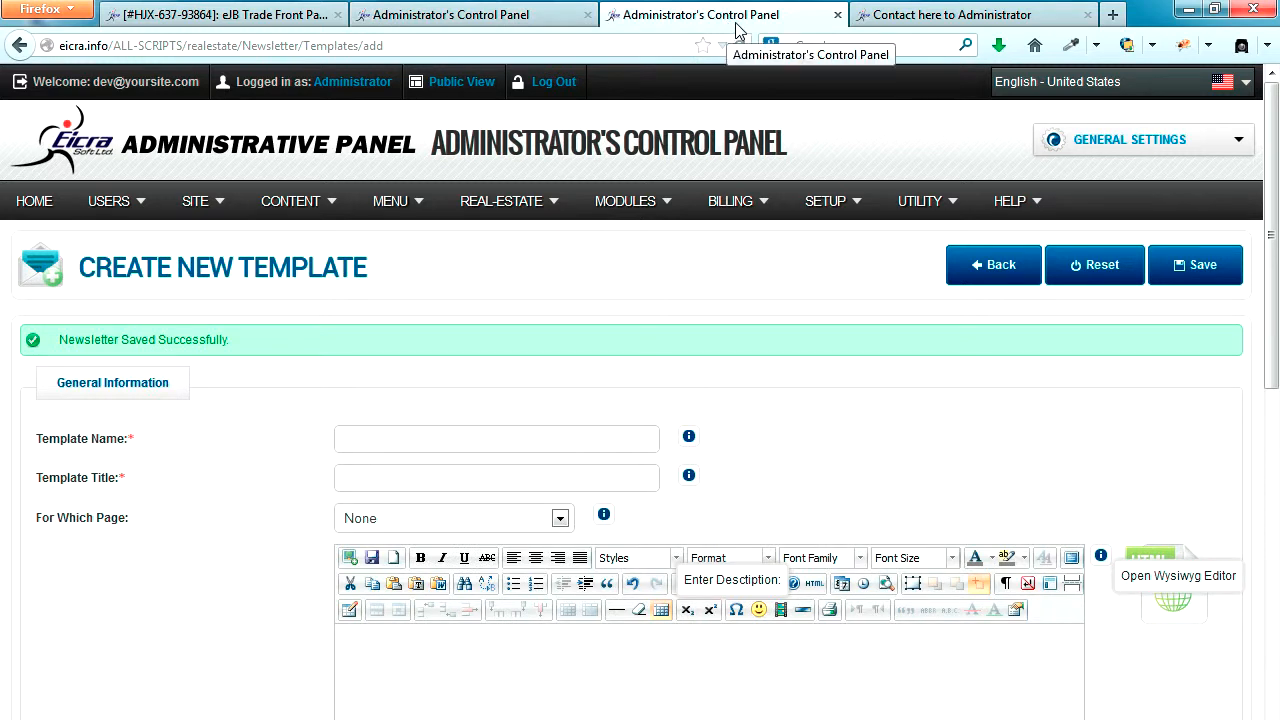
click(916, 20)
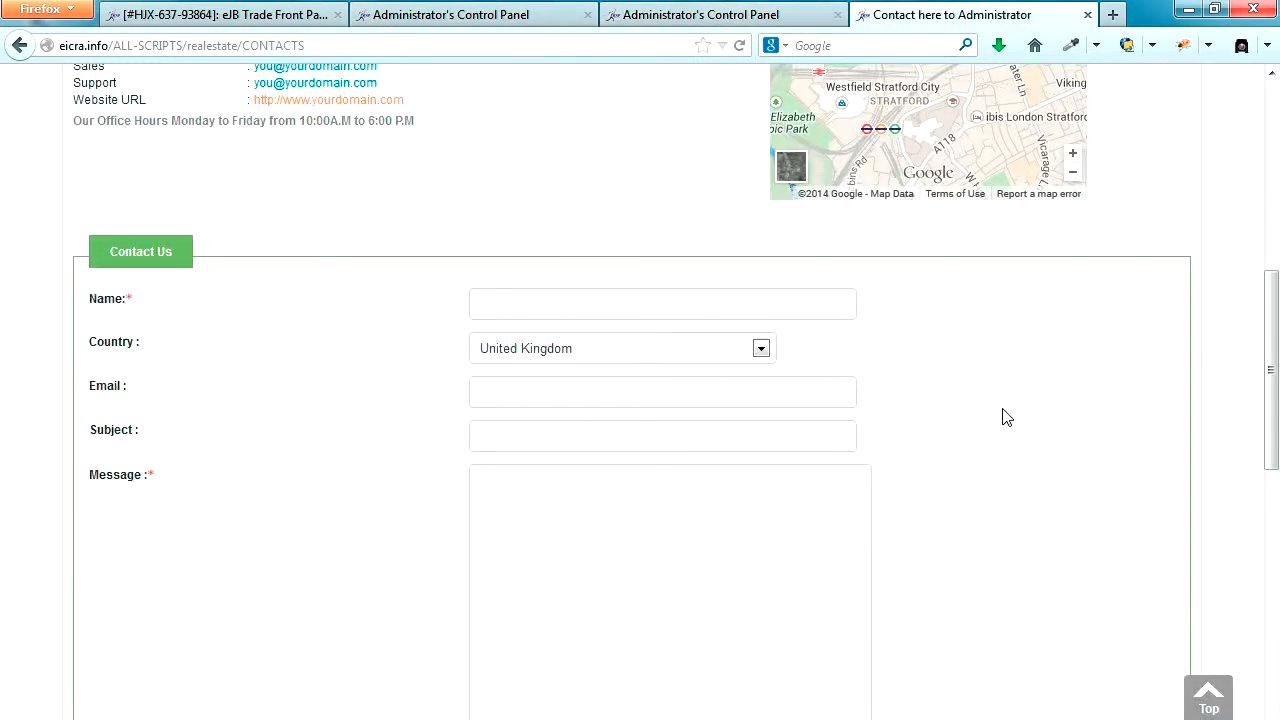
scroll(1005, 418, down, 3)
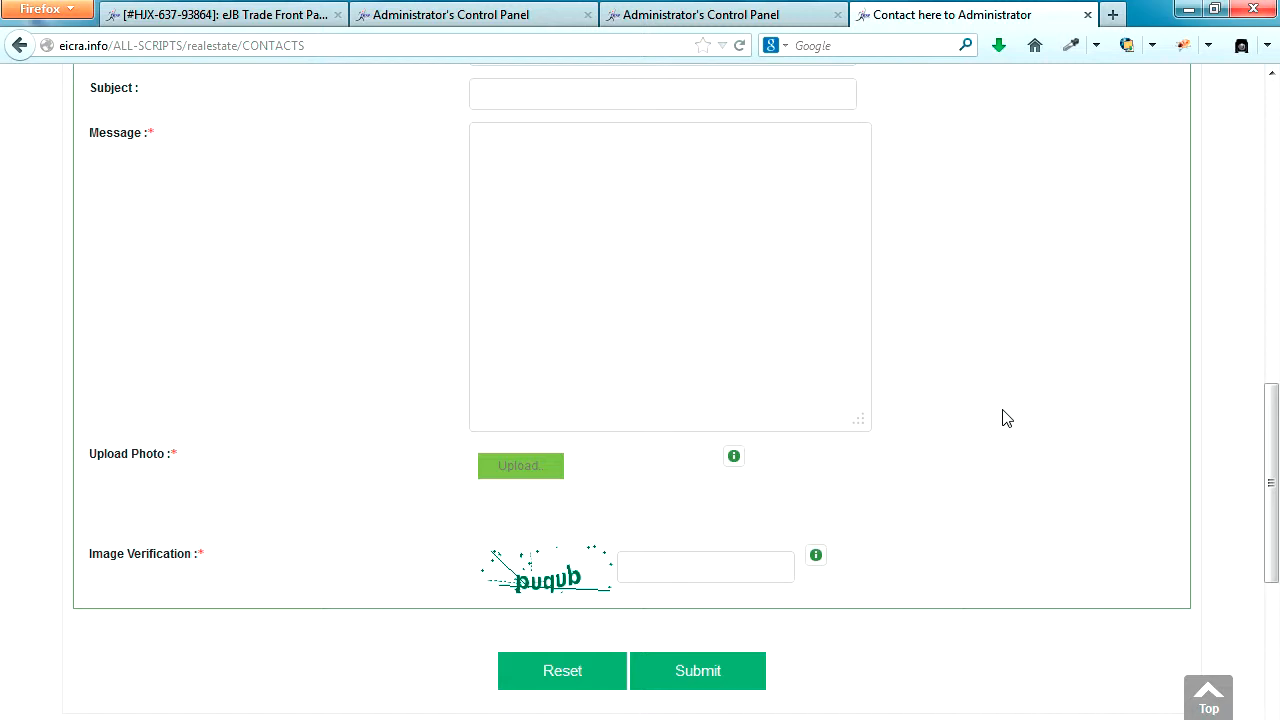
scroll(940, 572, up, 3)
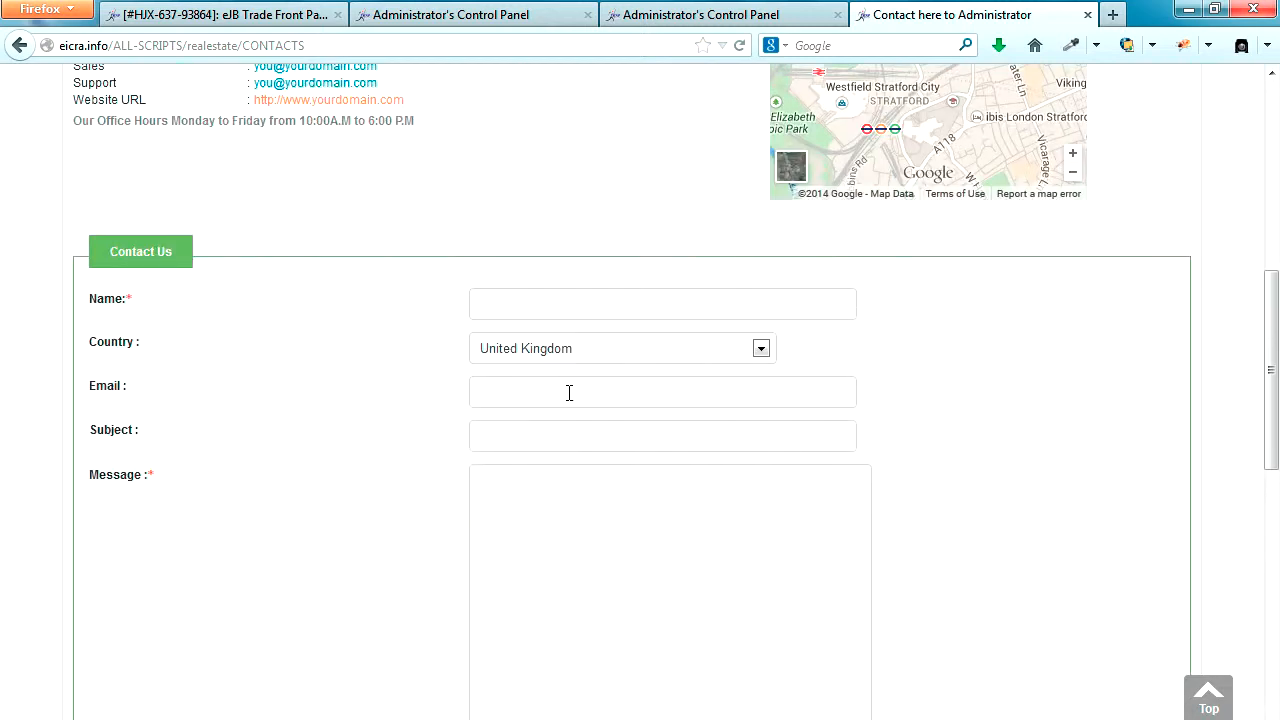
click(541, 294)
click(504, 391)
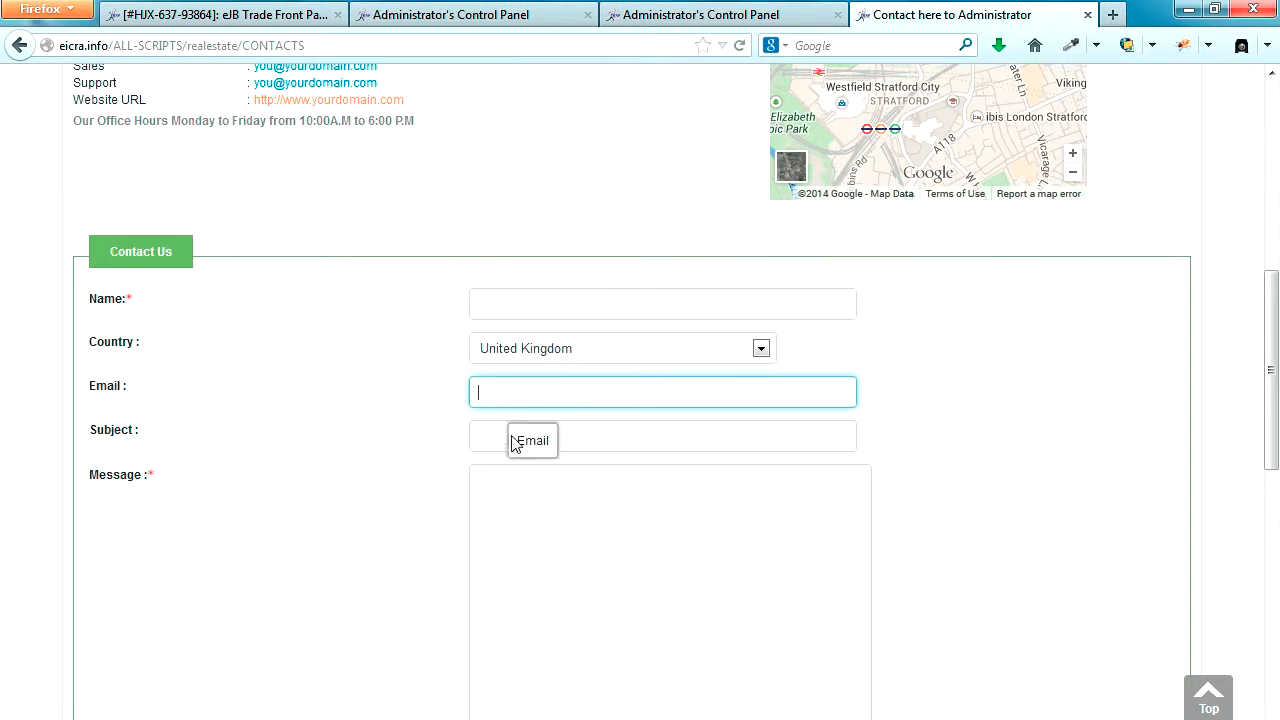
click(506, 478)
scroll(506, 483, down, 5)
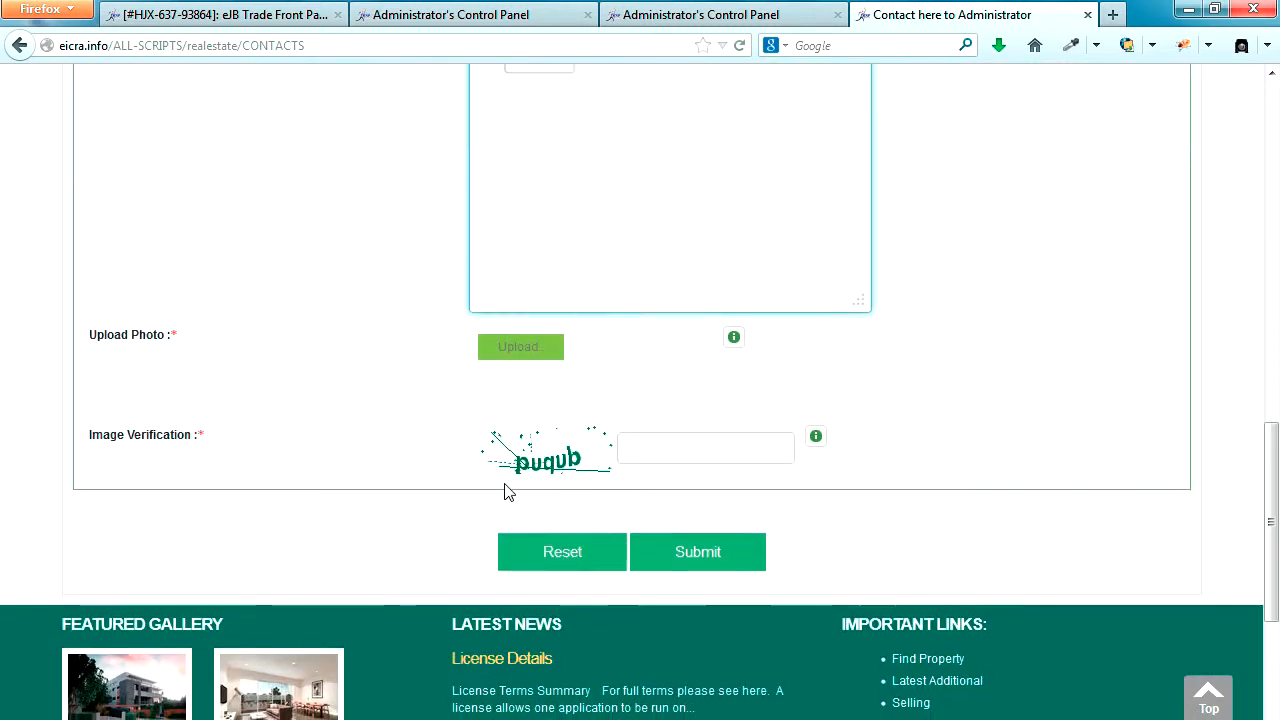
scroll(505, 490, down, 2)
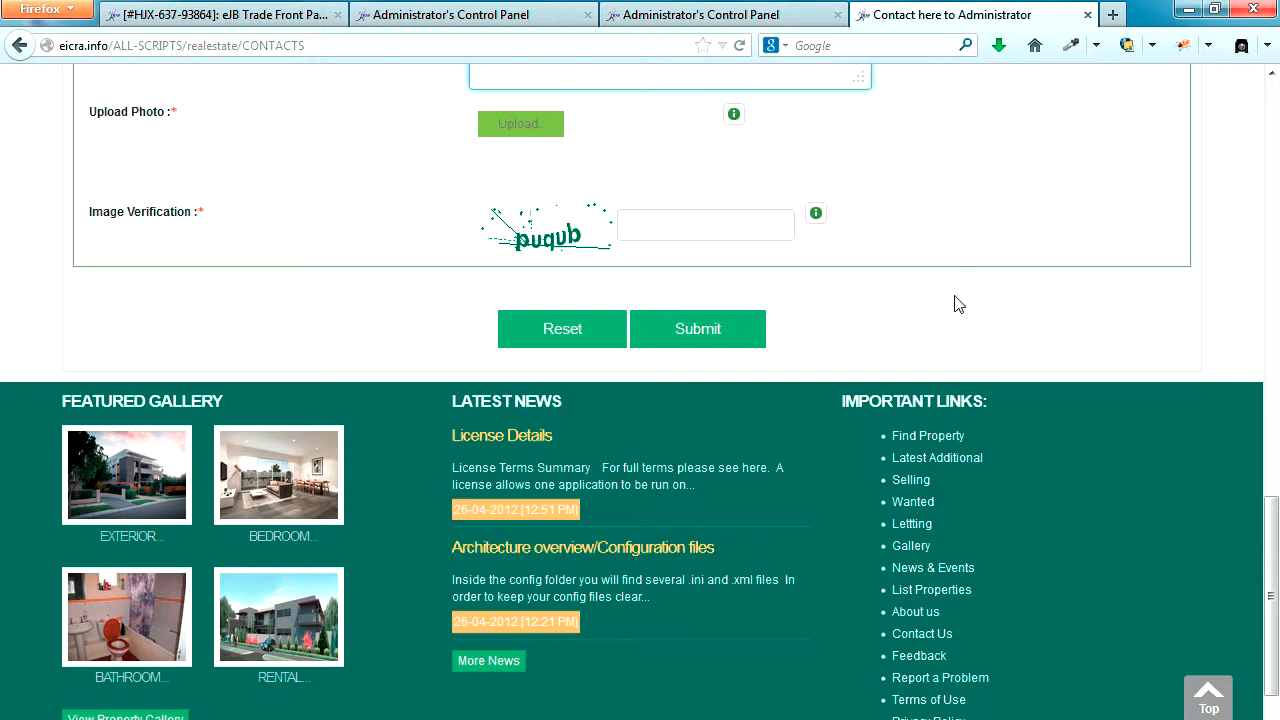
scroll(952, 355, up, 2)
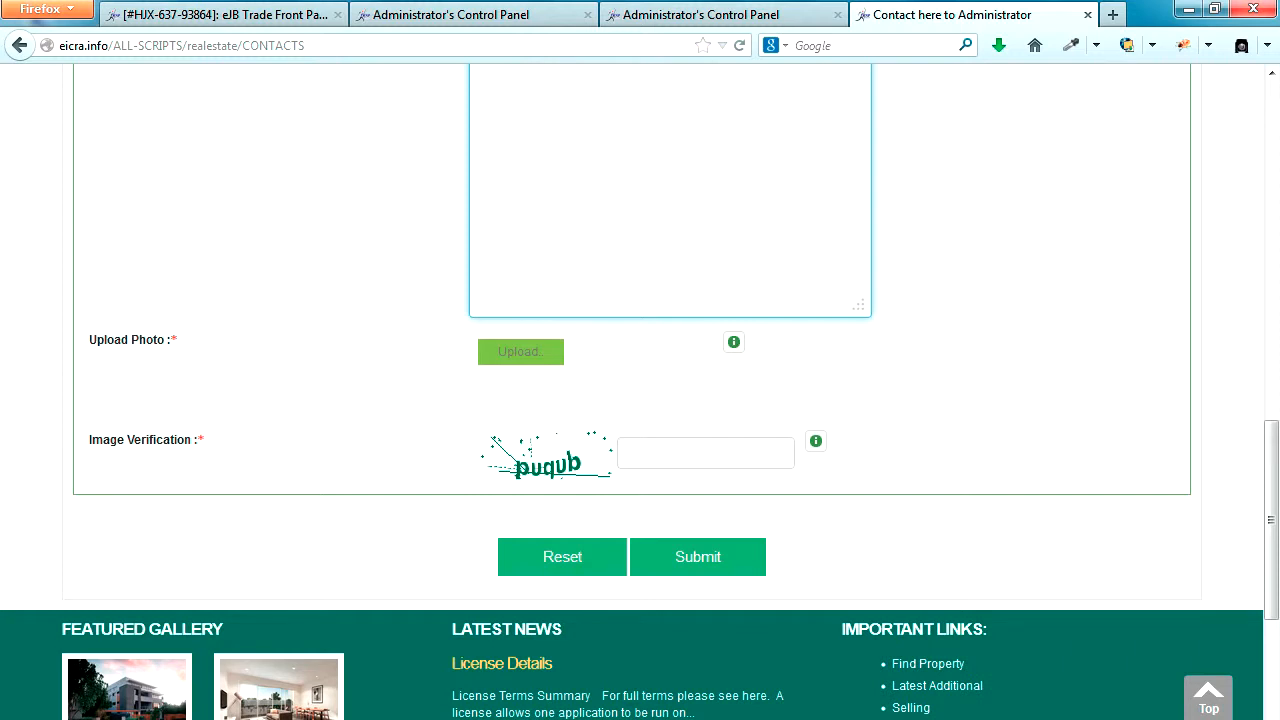